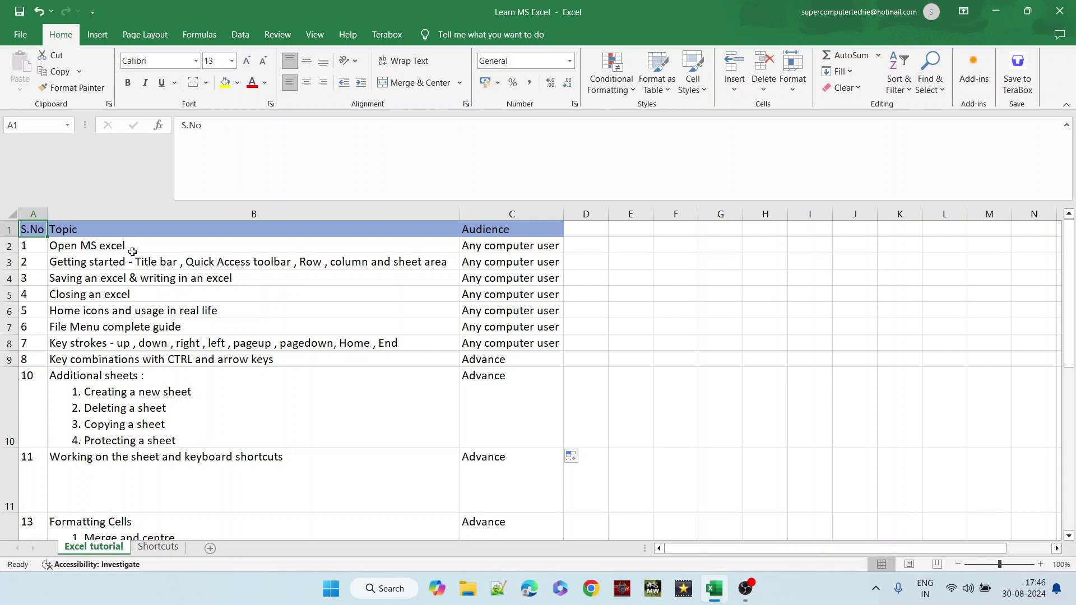
- Select rows 2 and 5, then minimize Excel with Windows+D to reveal the desktop
click(8, 246)
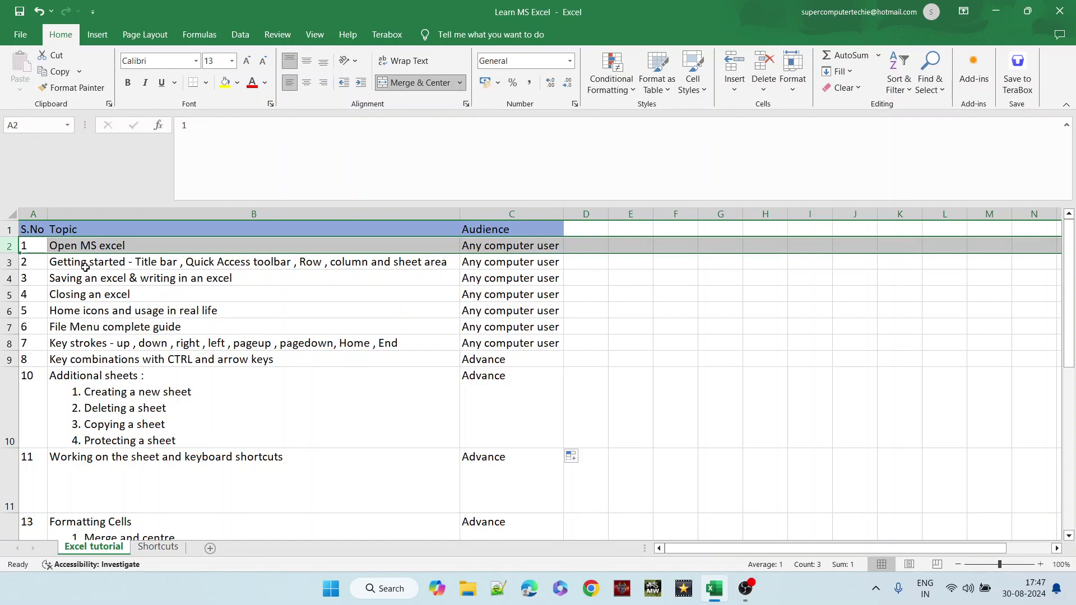
click(9, 295)
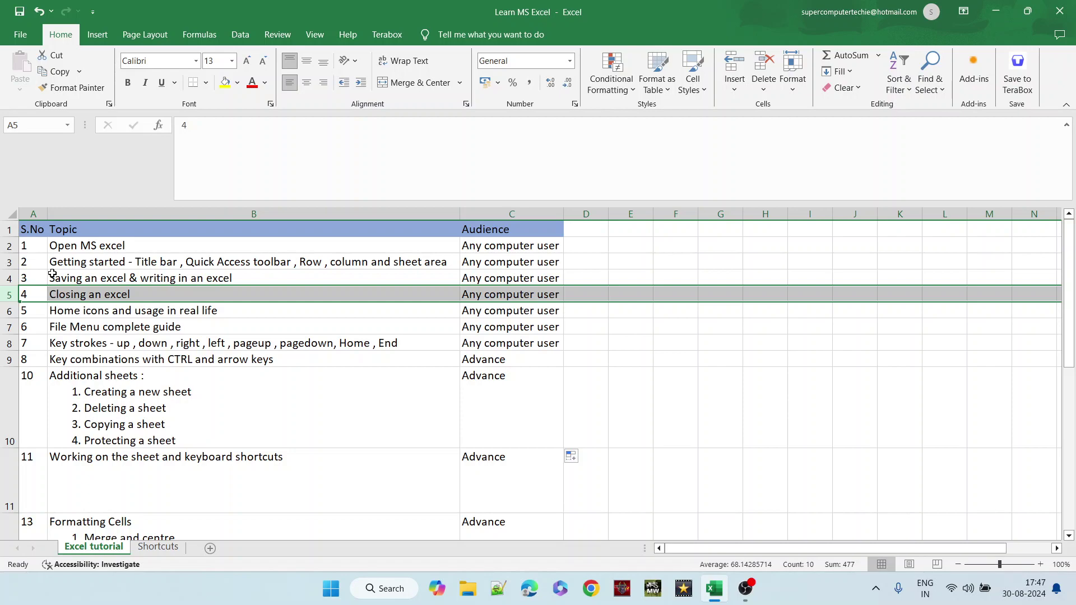
key(super+d)
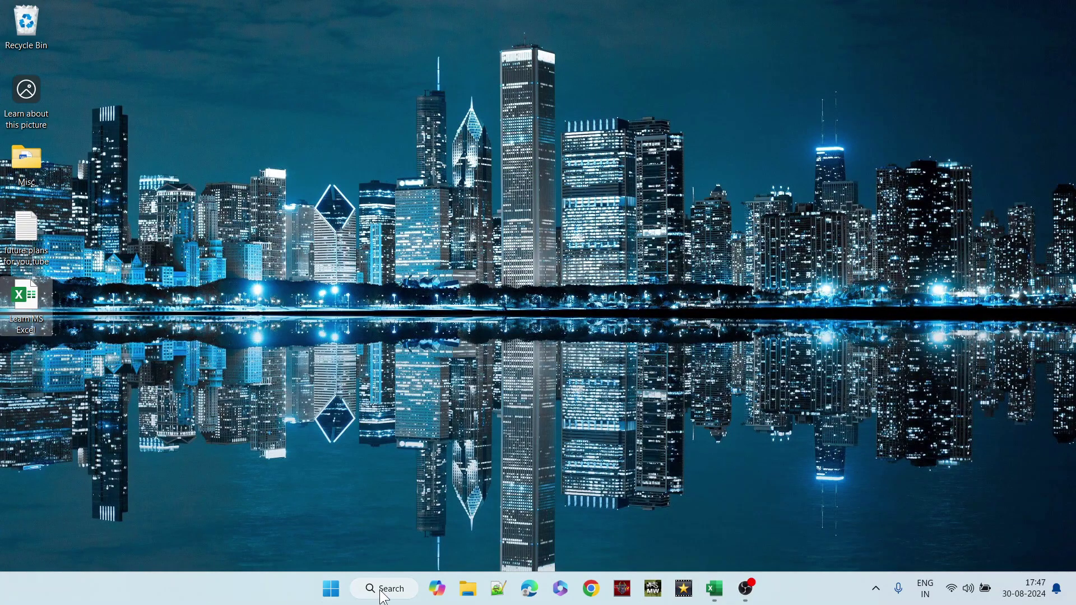
- Search Windows for 'excel' and launch the Excel app from the best match
click(384, 595)
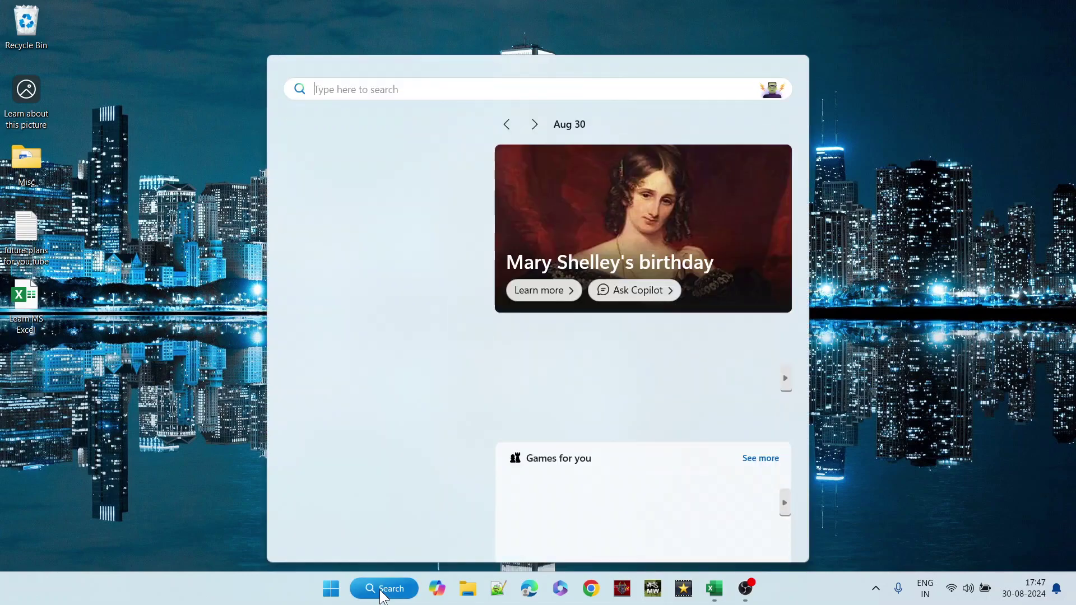
text(excel)
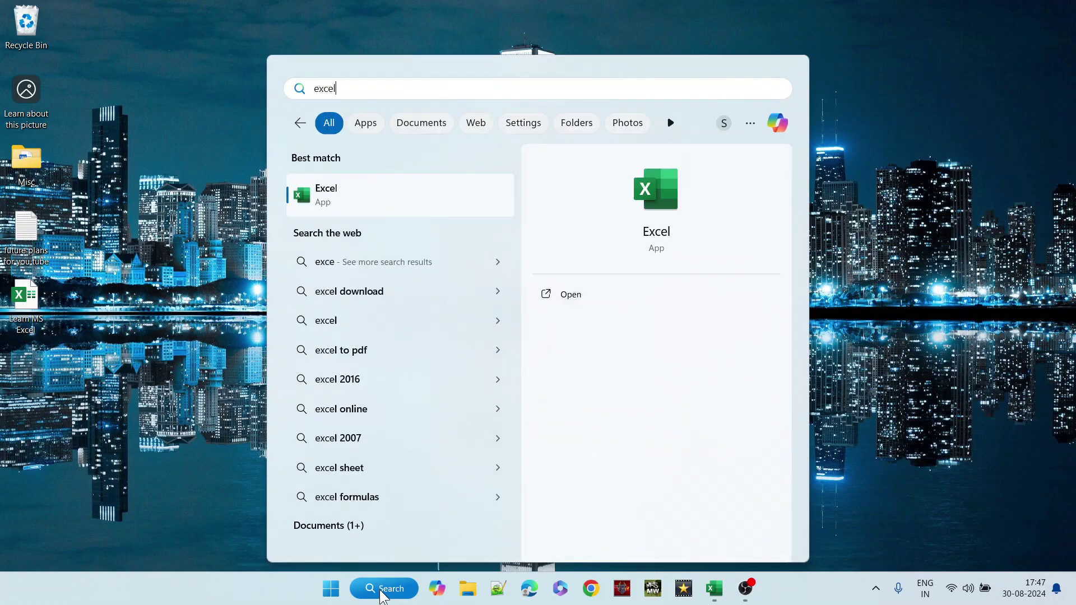
click(365, 196)
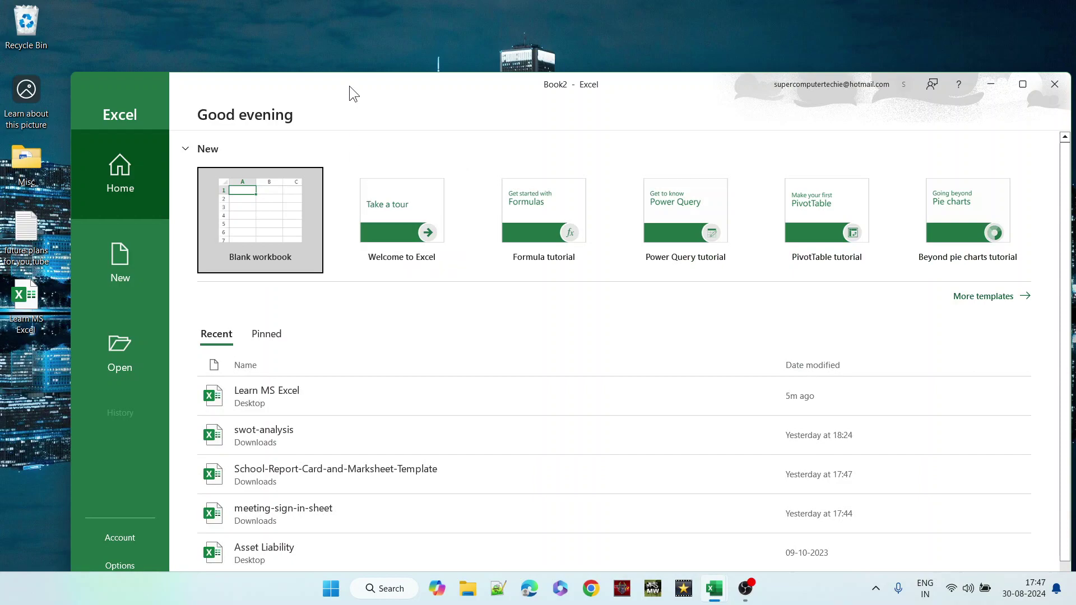
- Maximize the Excel window and create a new blank workbook
double_click(349, 86)
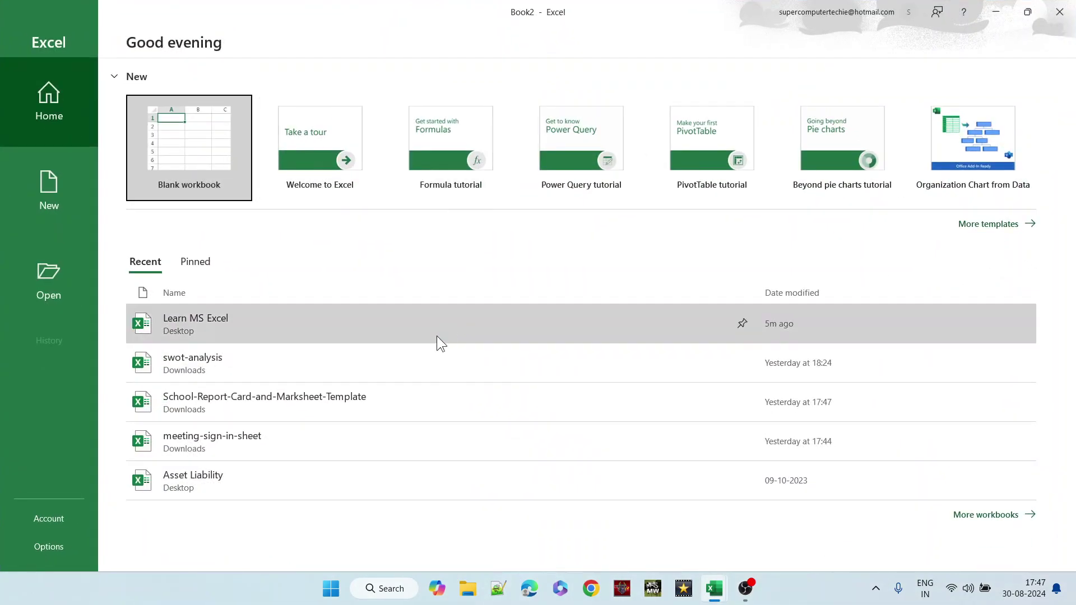
click(200, 161)
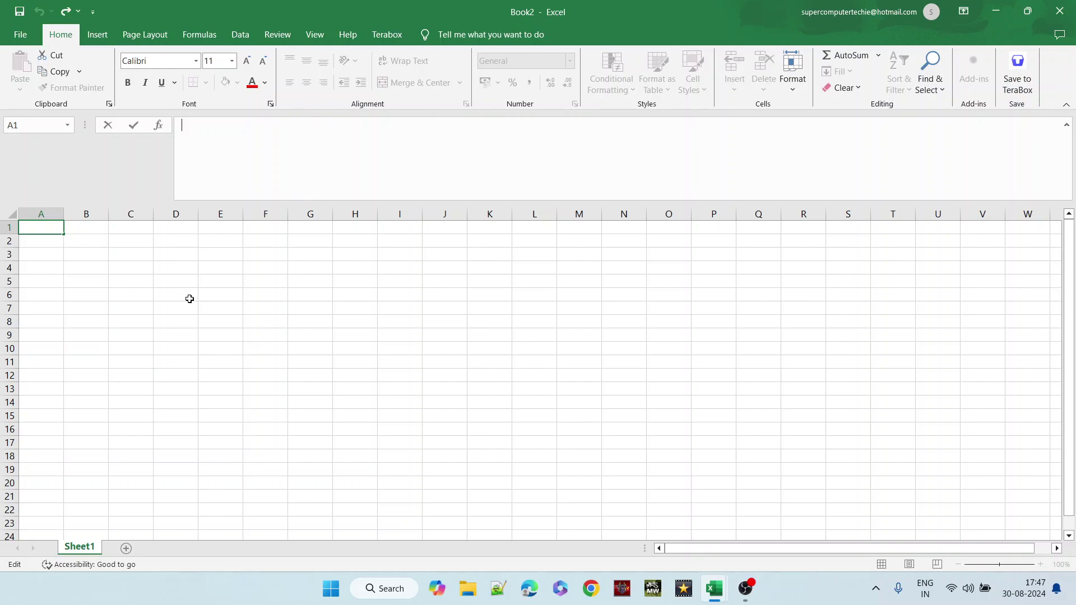
key(Escape)
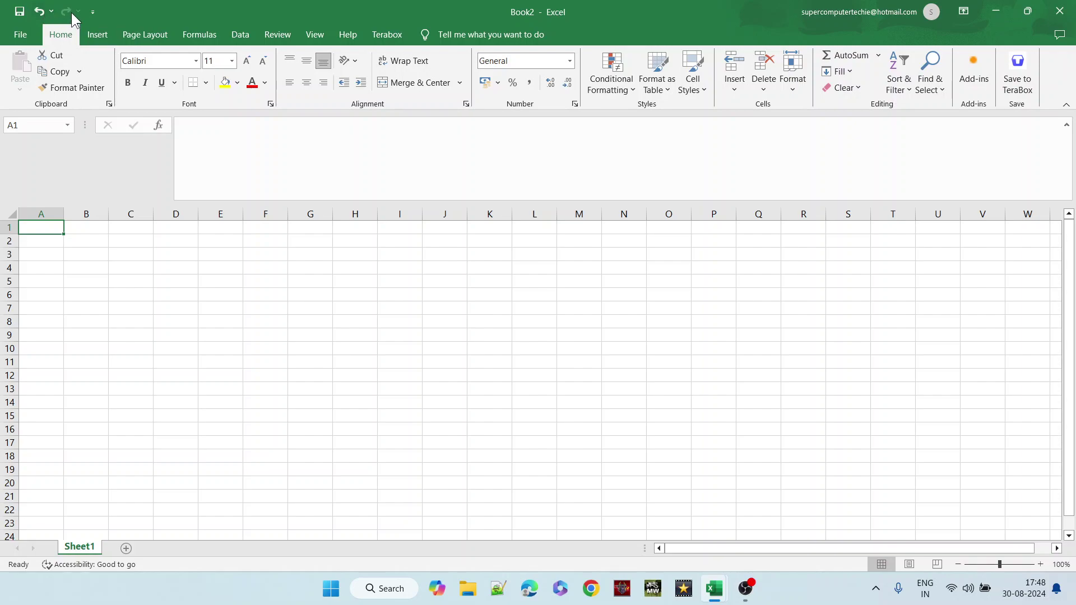
- Practise selecting rows 1–4, columns A–D and cell I3, then return to A1
click(7, 228)
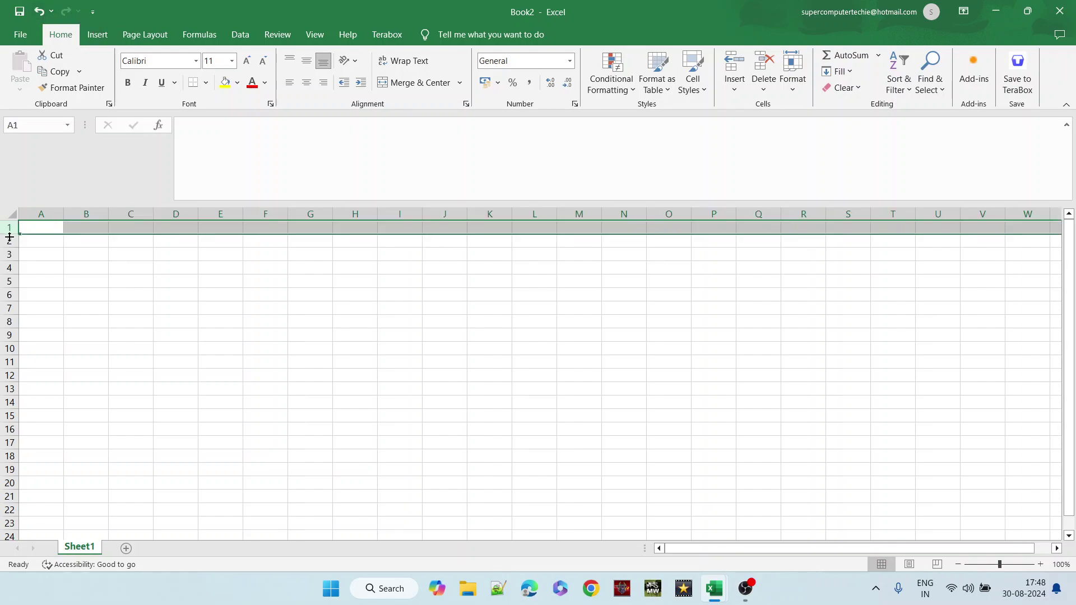
click(9, 242)
click(8, 255)
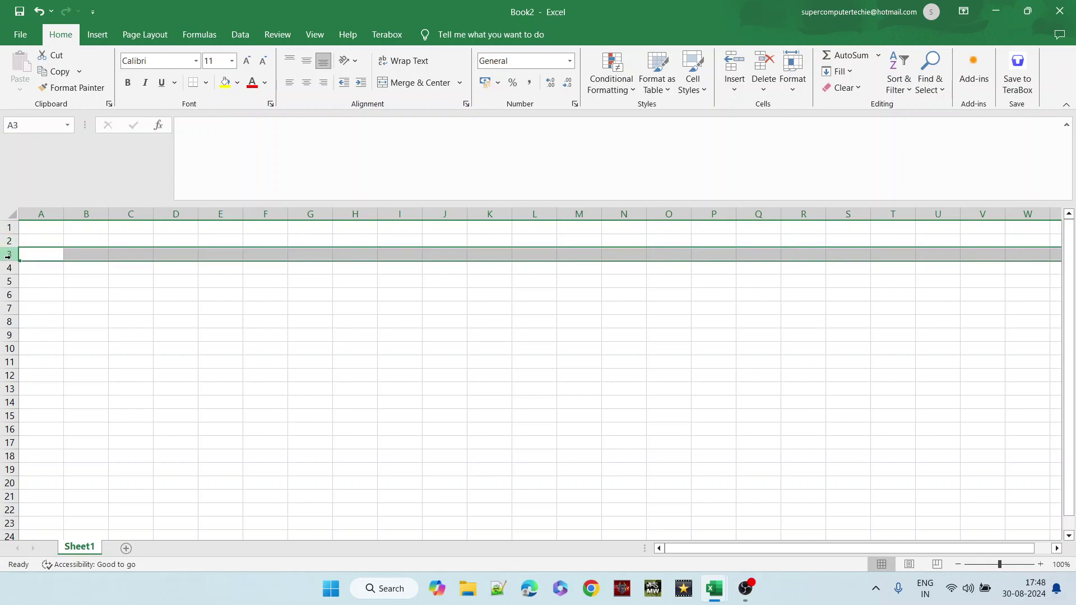
click(8, 268)
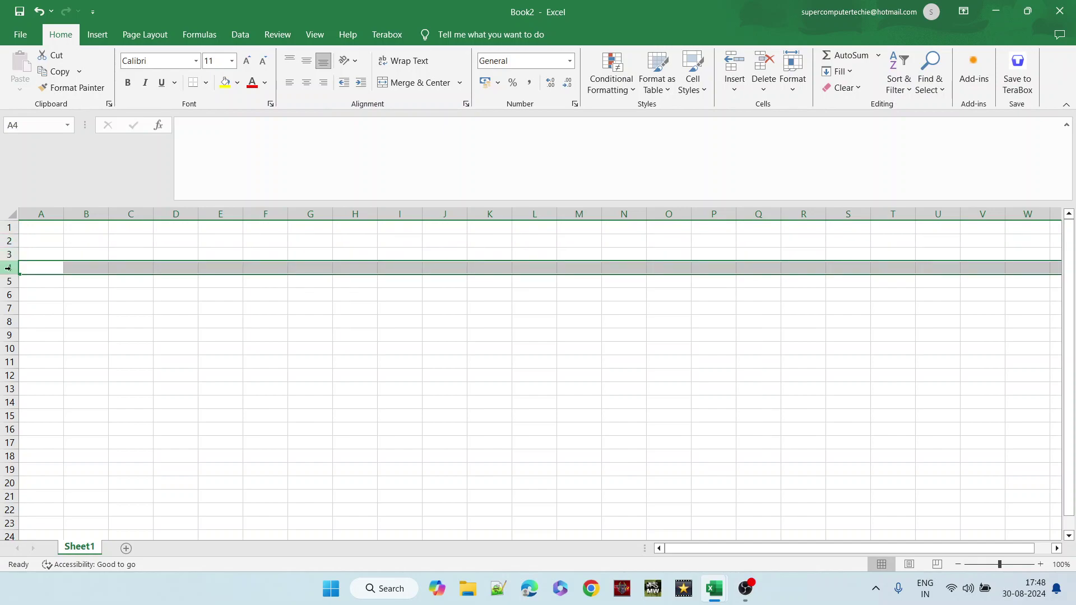
click(40, 212)
click(85, 213)
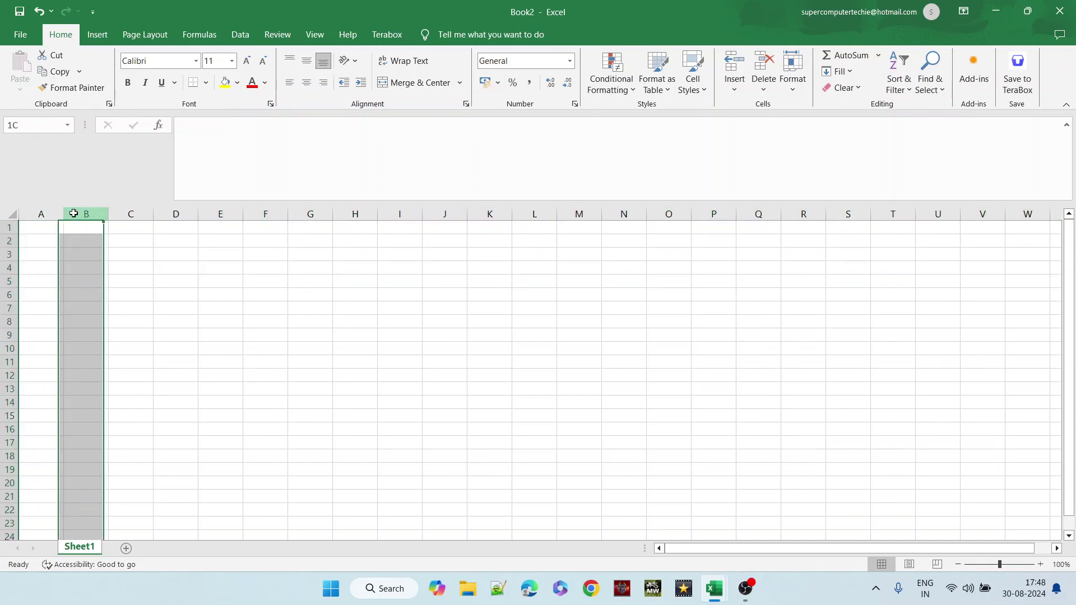
click(135, 213)
click(176, 213)
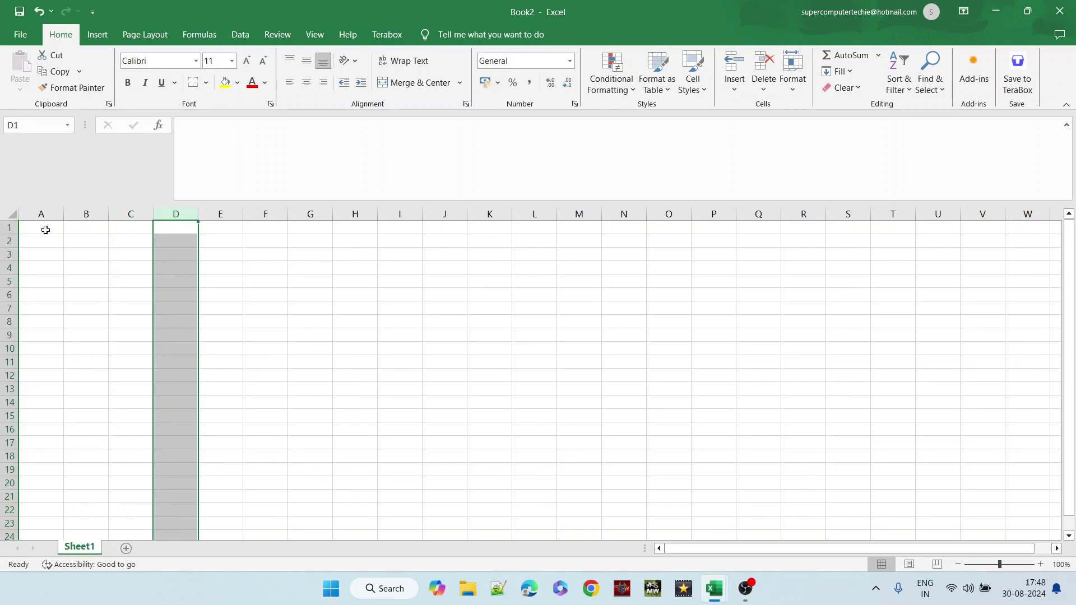
click(382, 253)
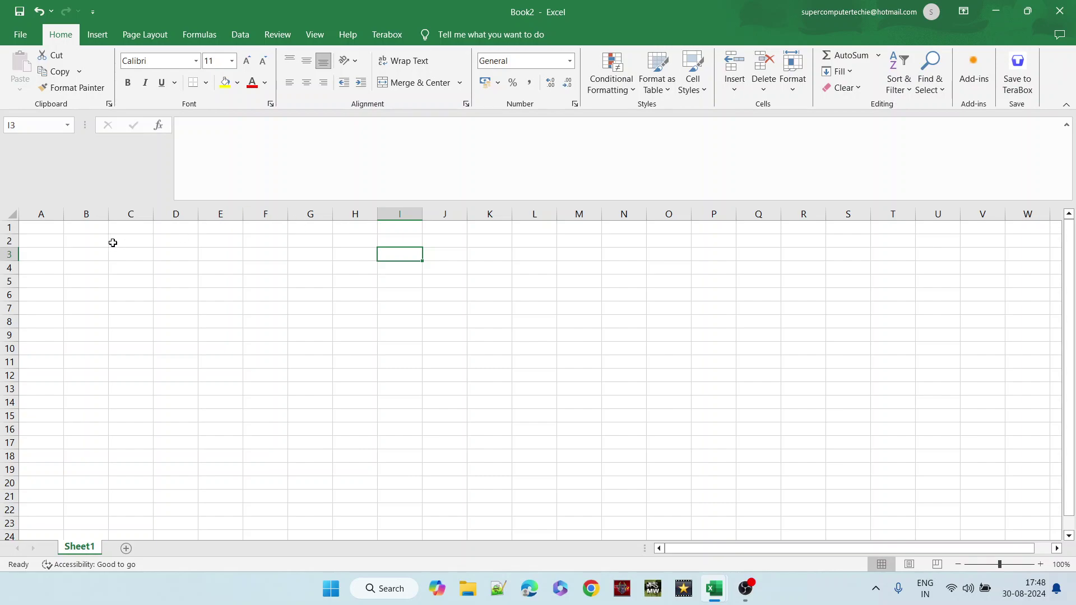
click(42, 228)
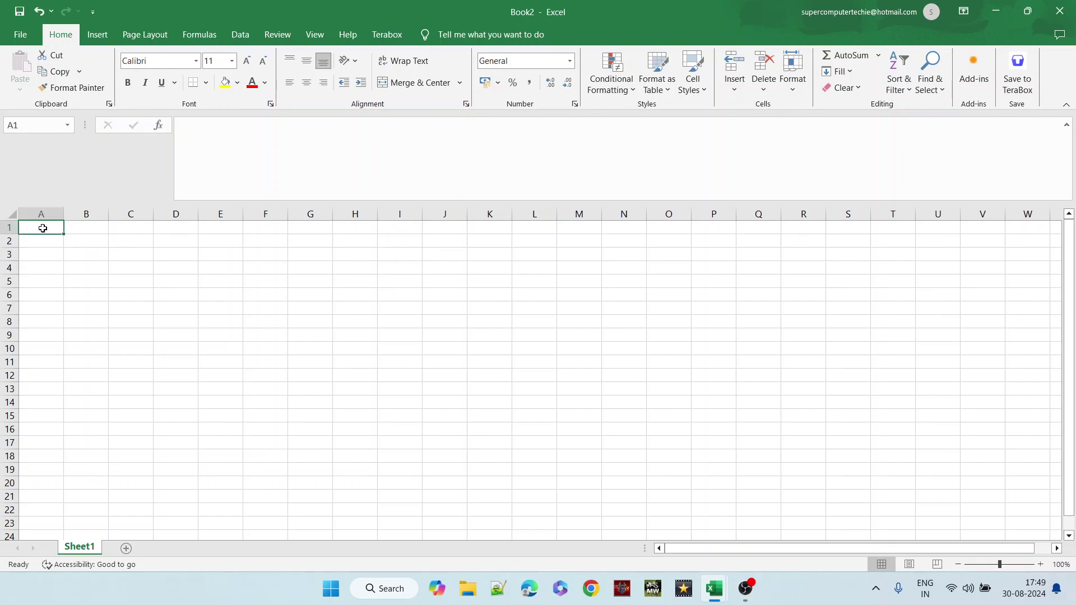
- Enter 'Writing my first excel' in cell A1
text(r)
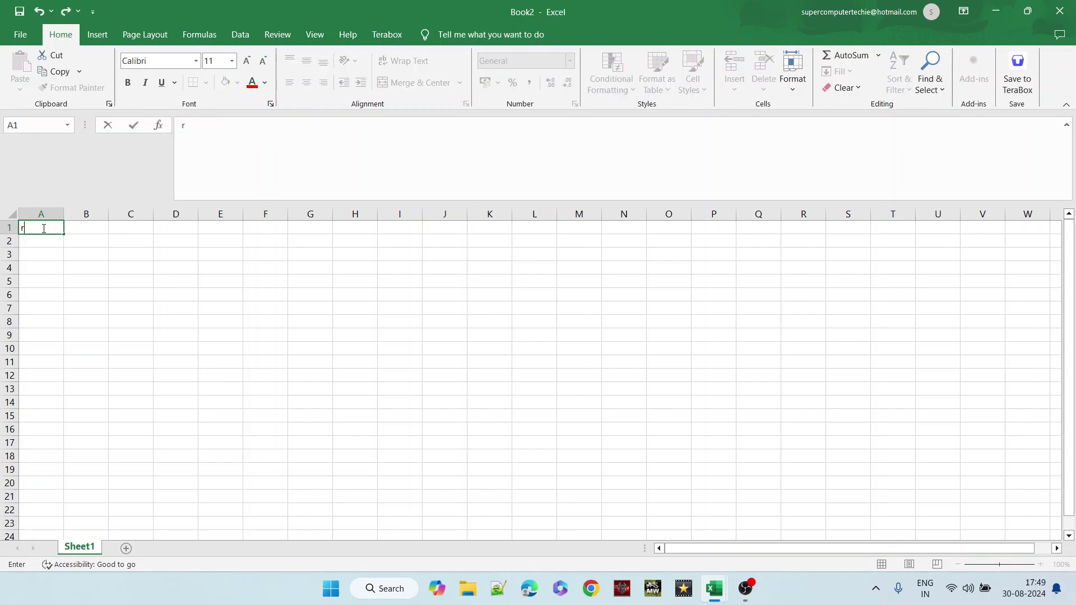
key(BackSpace)
text(Writing my fi)
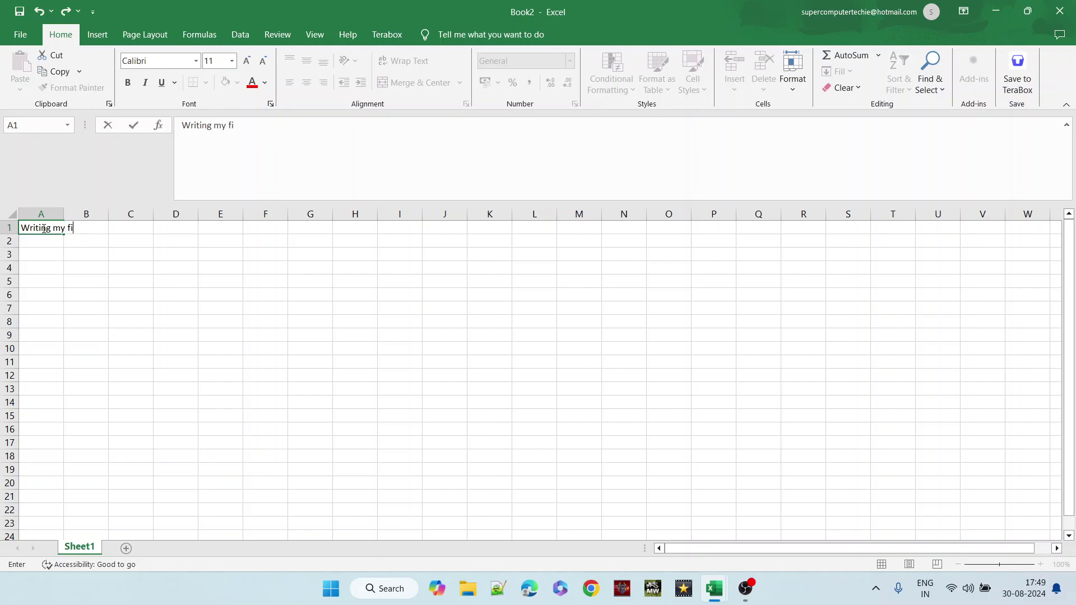
text(rst excel)
click(43, 265)
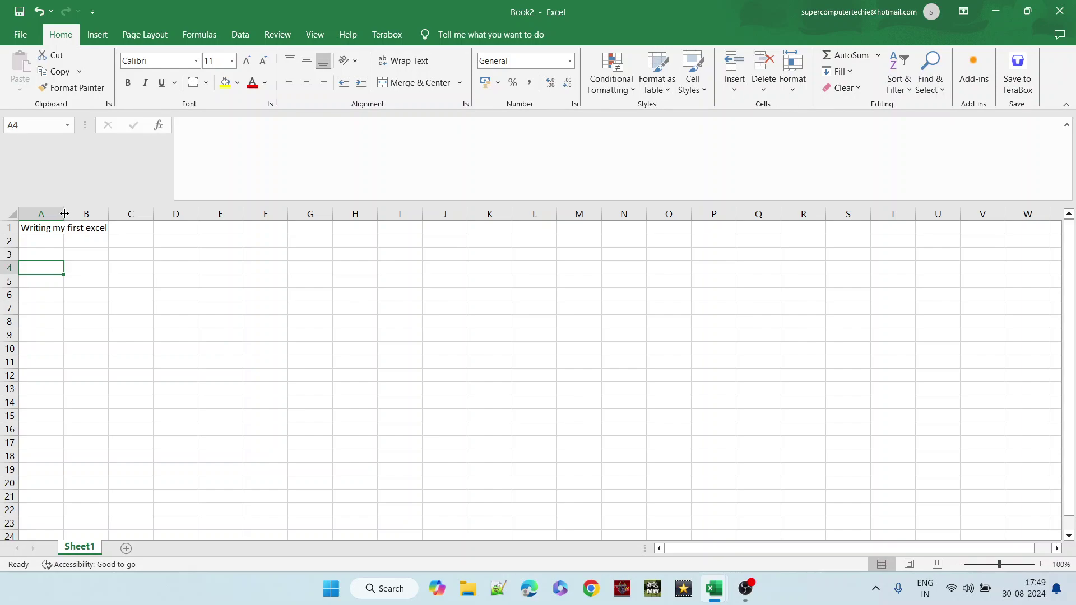
- Autofit column A to its text, then drag it wider still
double_click(64, 213)
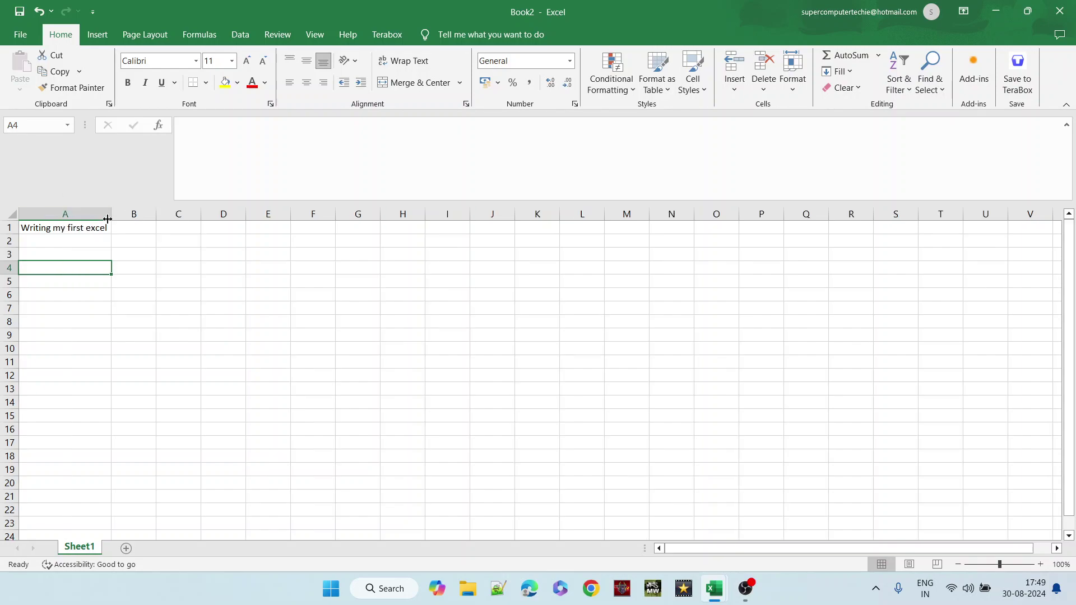
drag(111, 214, 146, 213)
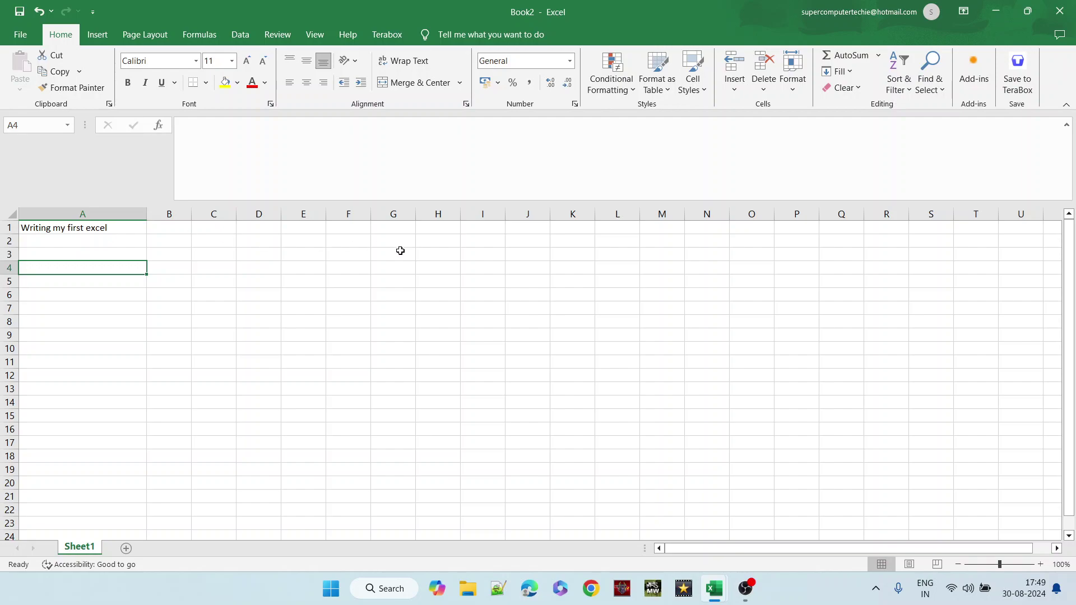
click(168, 231)
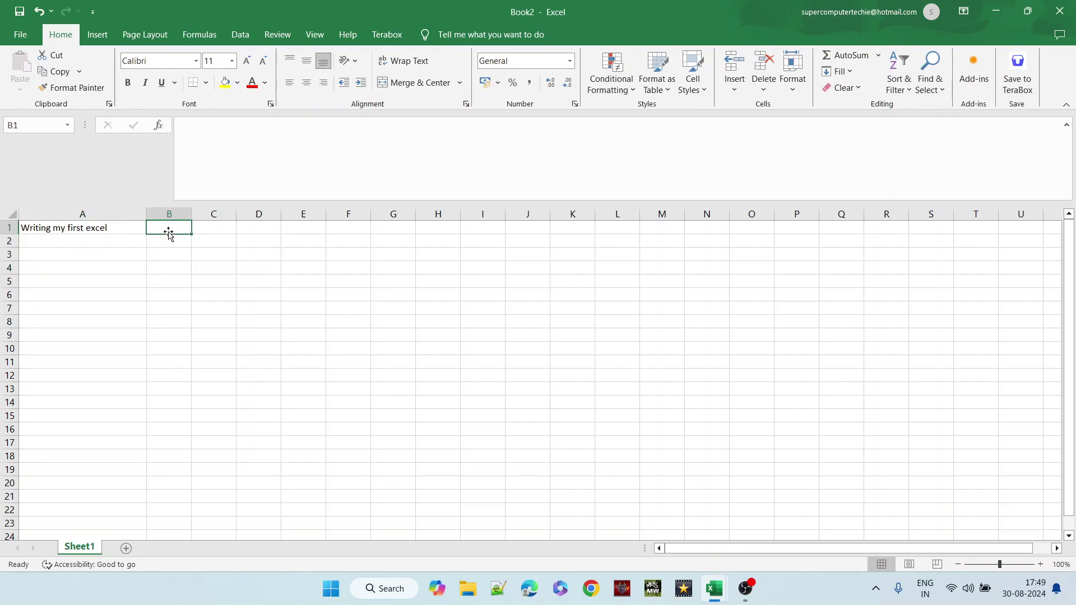
click(18, 40)
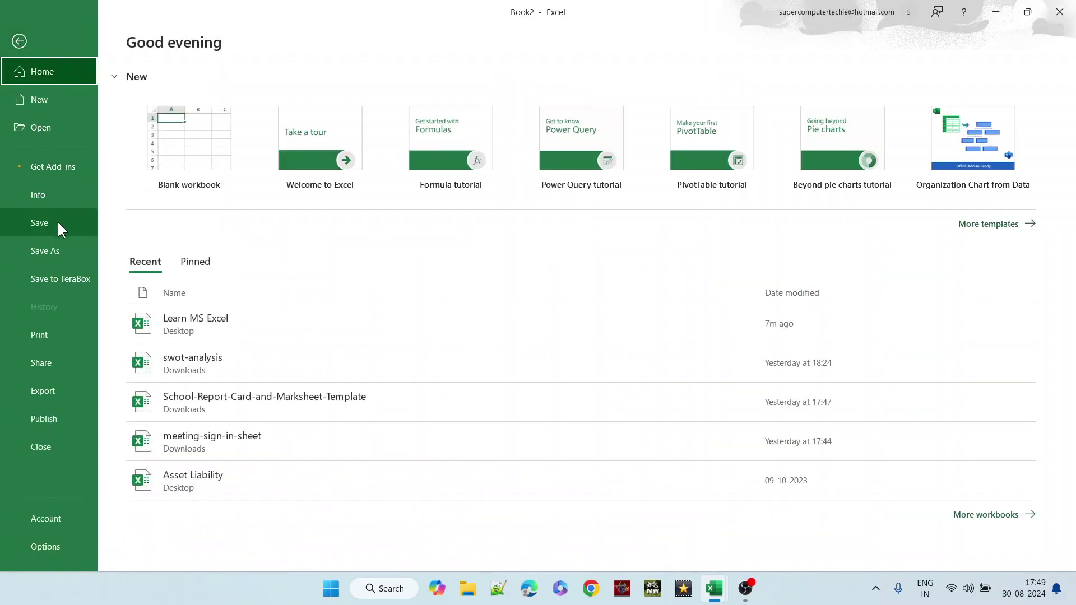
- Save the new workbook to the Desktop as 'YT Excel'
click(57, 220)
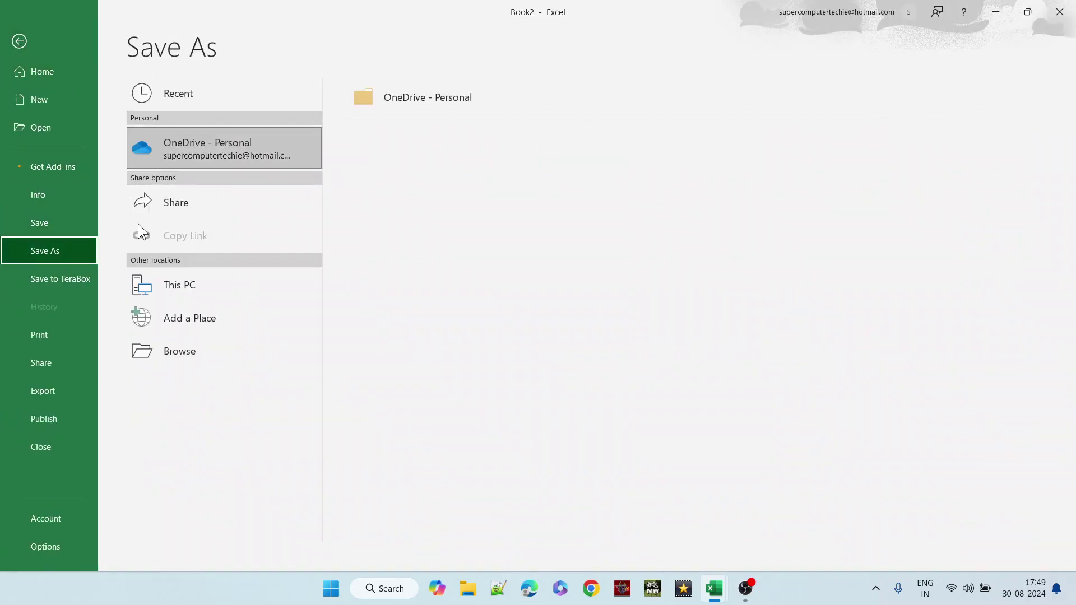
click(214, 291)
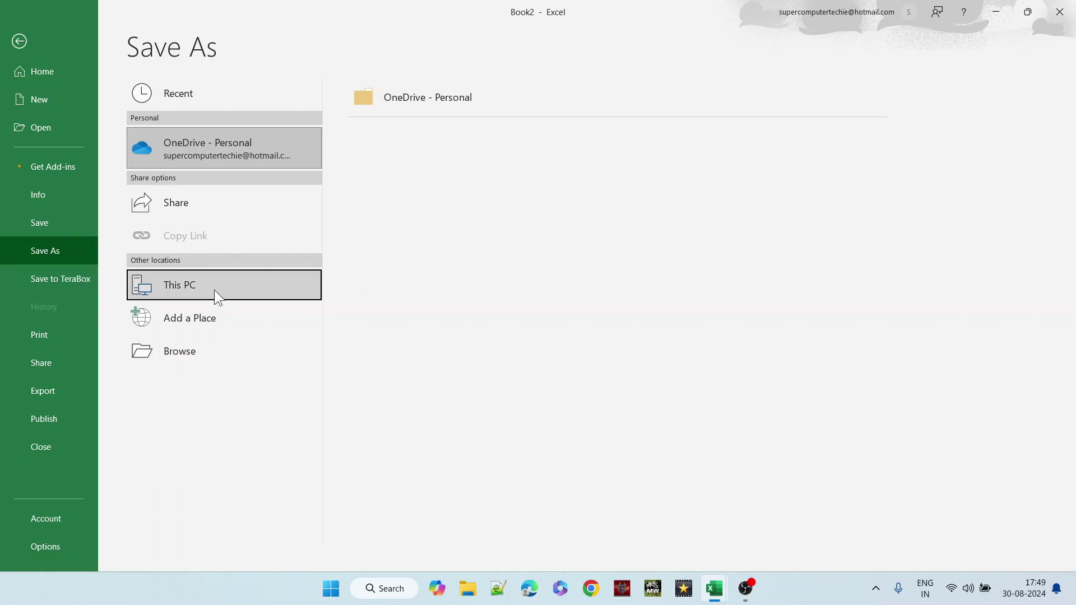
click(381, 164)
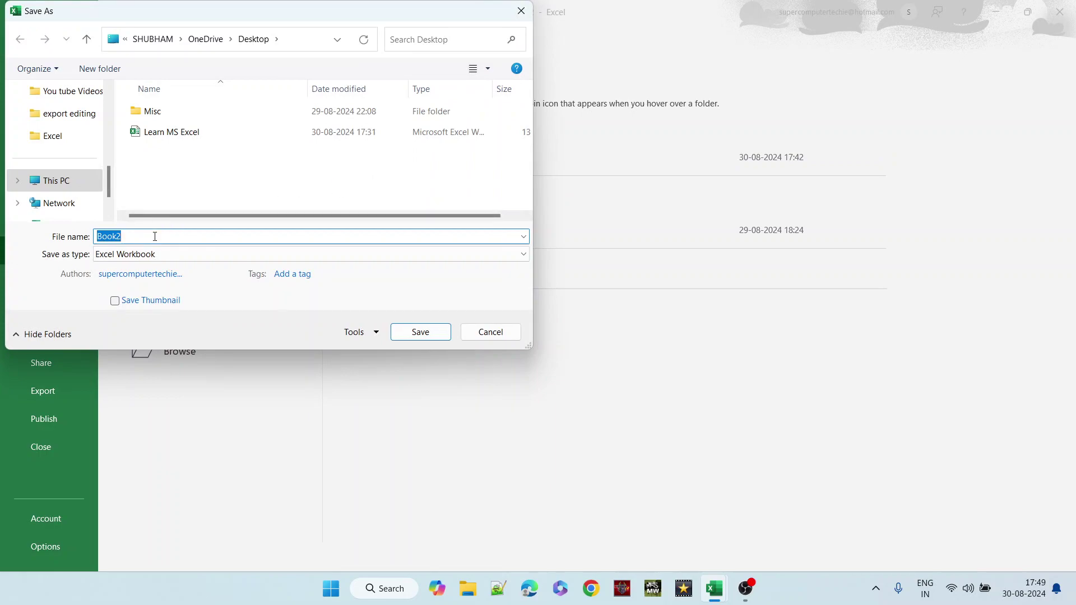
text(YT Excel)
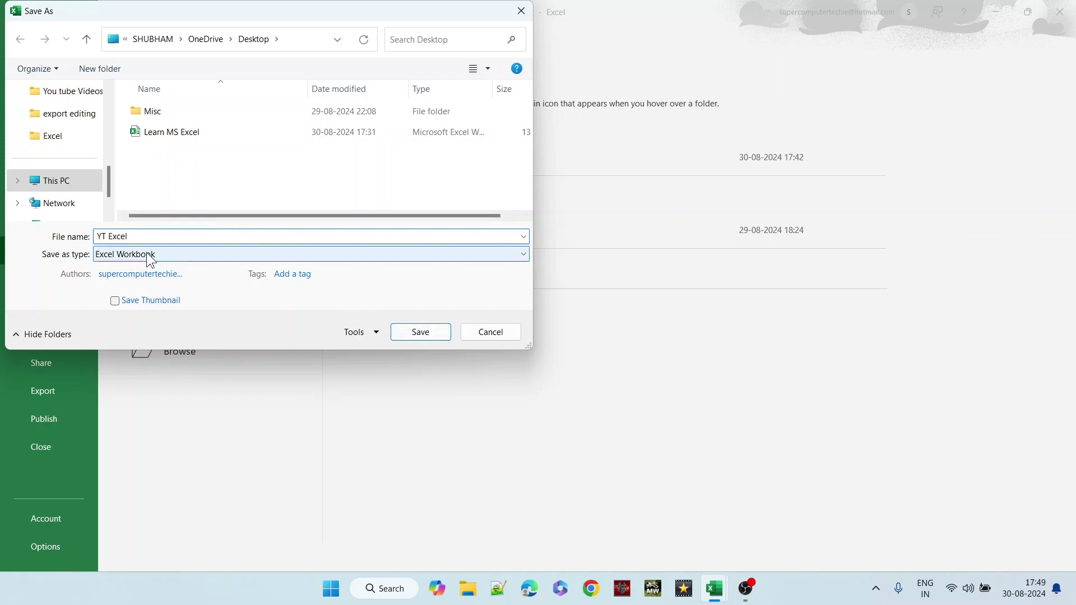
click(408, 336)
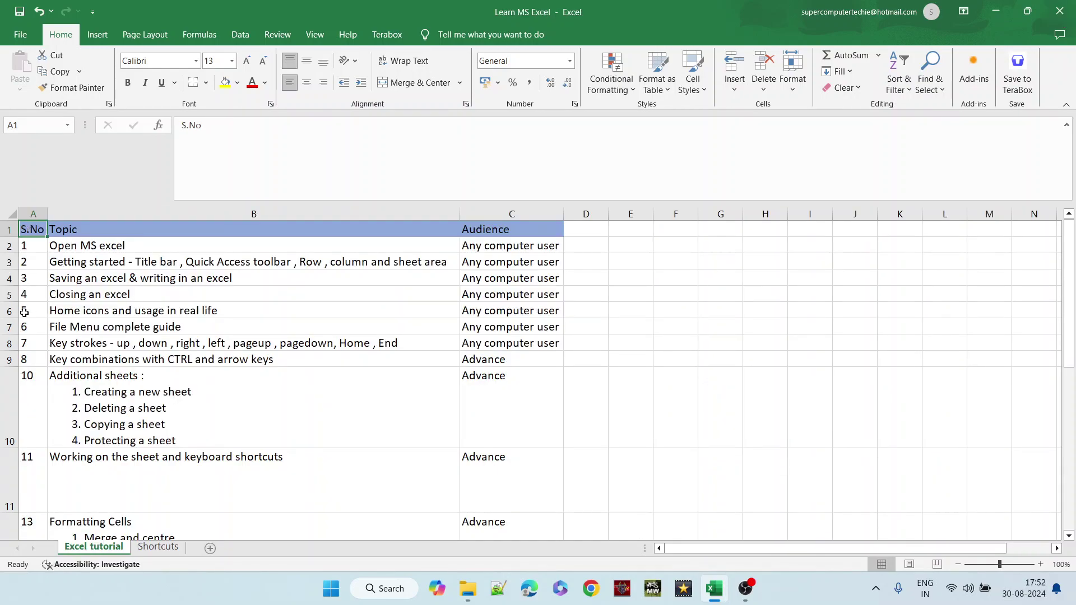
click(5, 295)
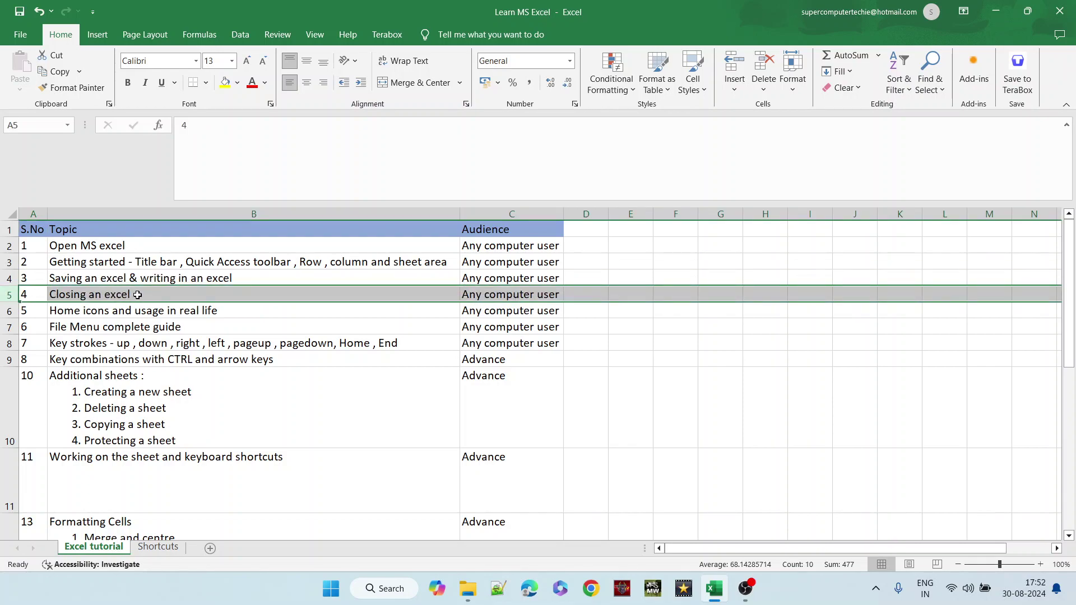
click(8, 311)
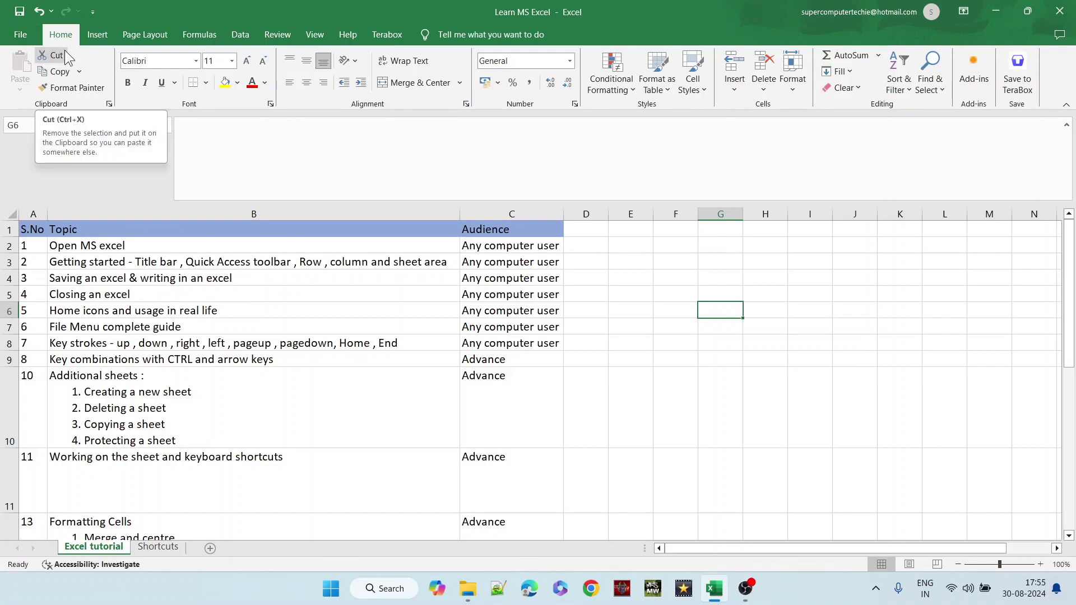
- Cut the 'Home icons and usage in real life' topic and audience from B6:C6 into E6:F6
click(88, 312)
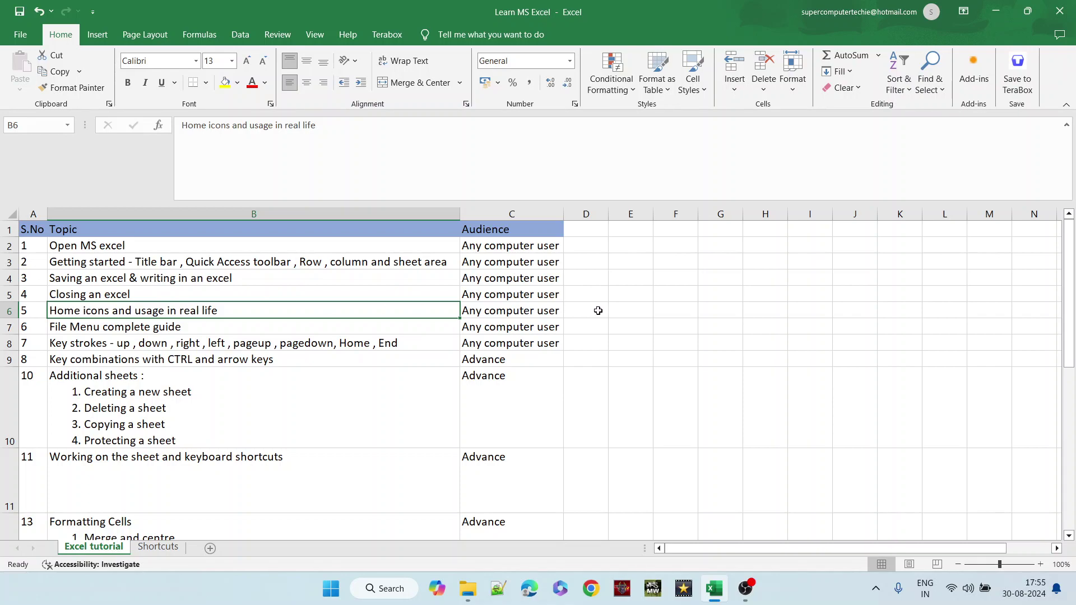
click(621, 312)
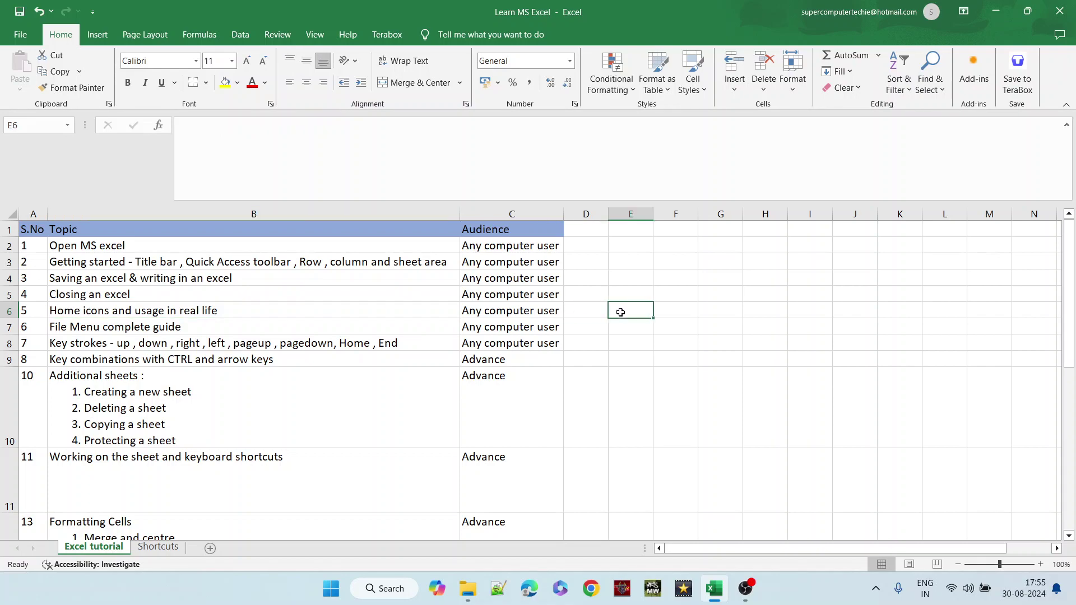
drag(412, 311, 507, 310)
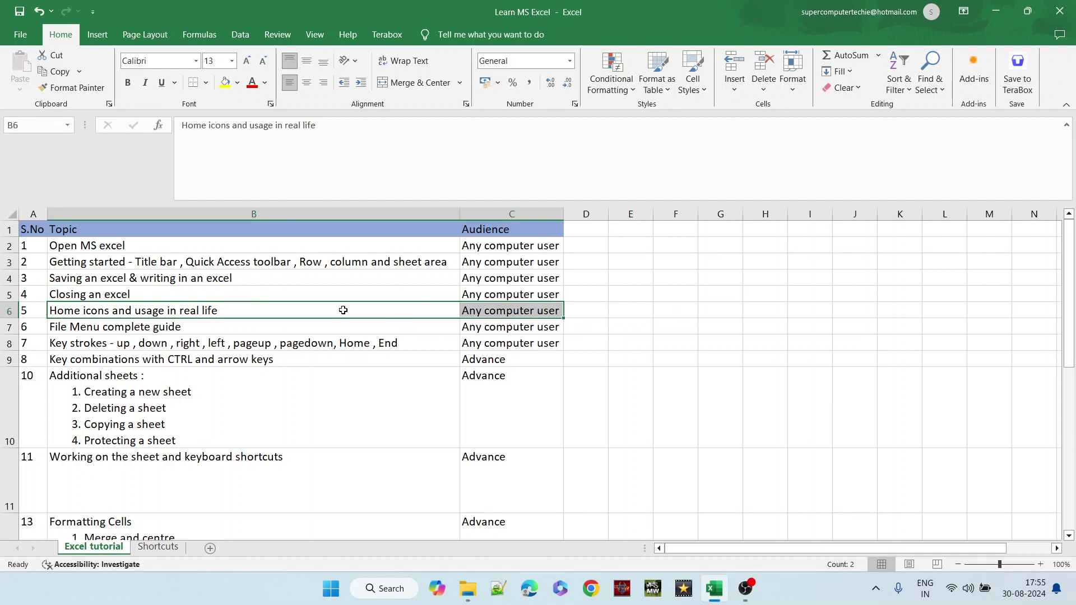
click(364, 310)
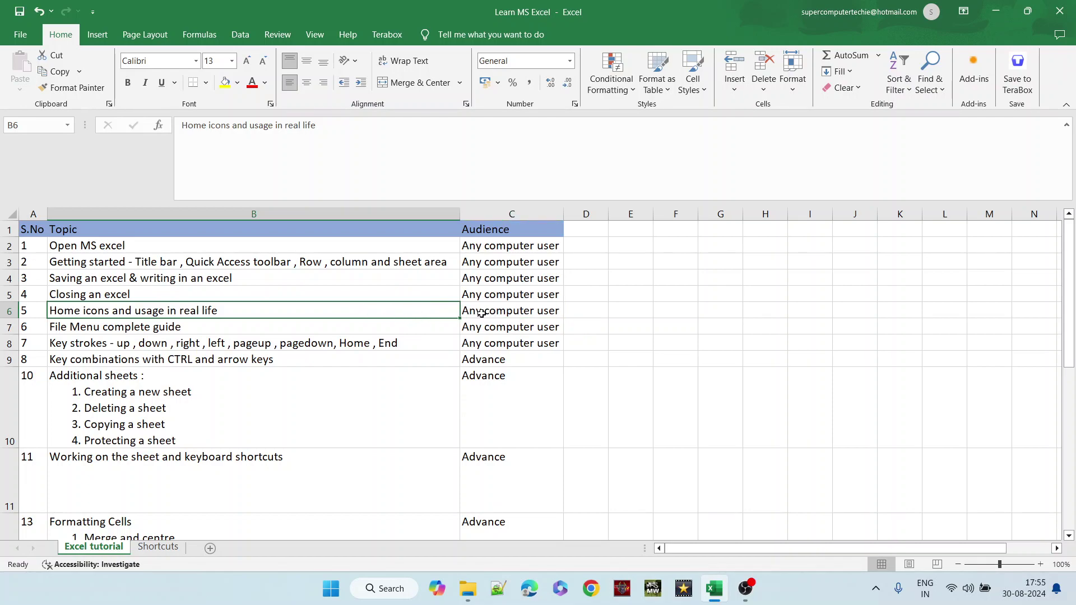
shift+click(481, 313)
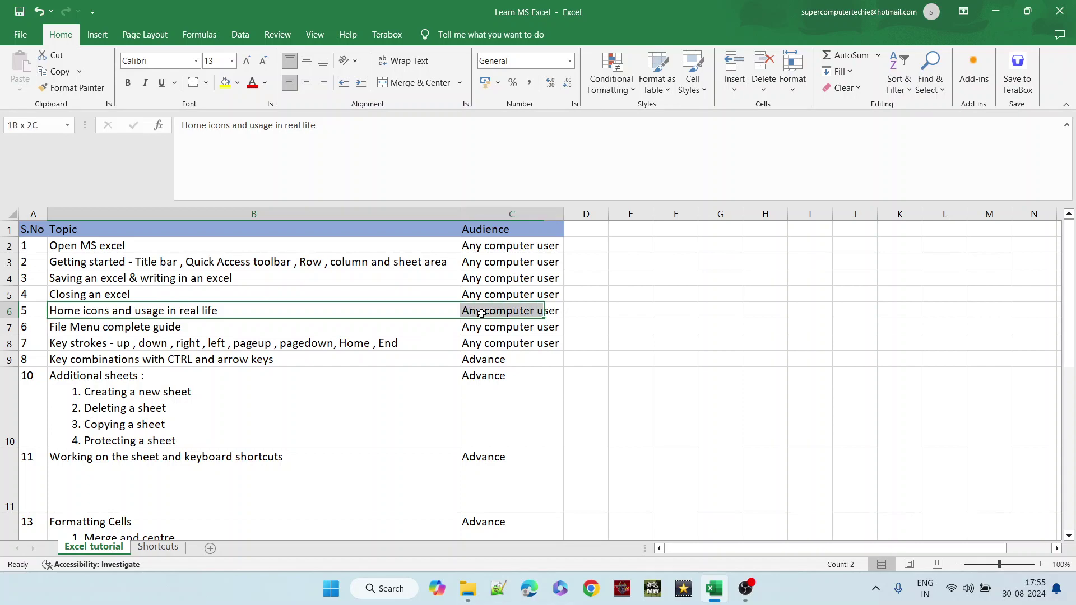
click(47, 57)
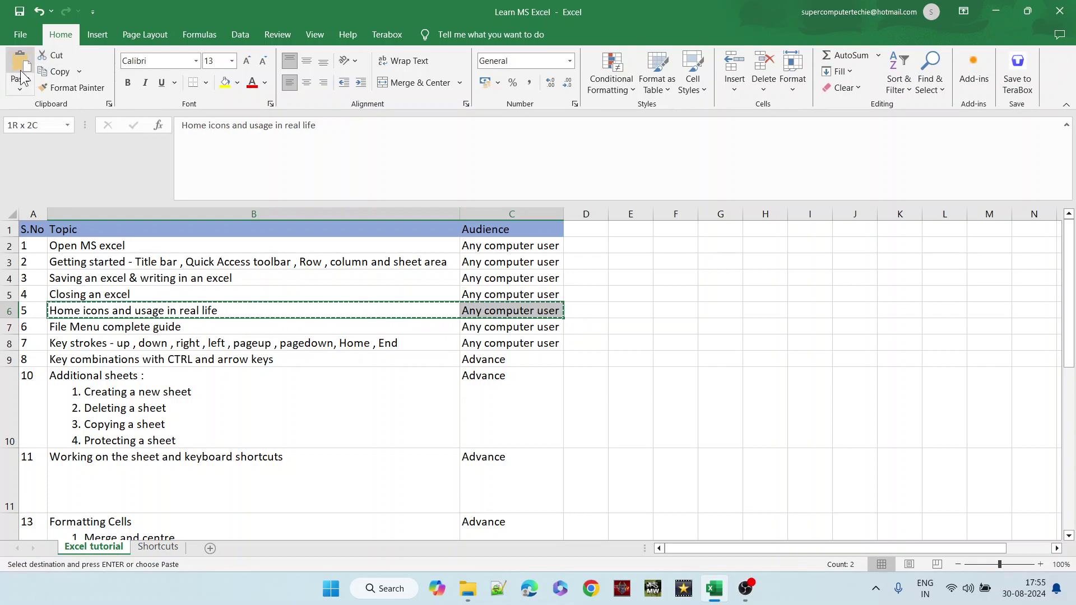
click(648, 309)
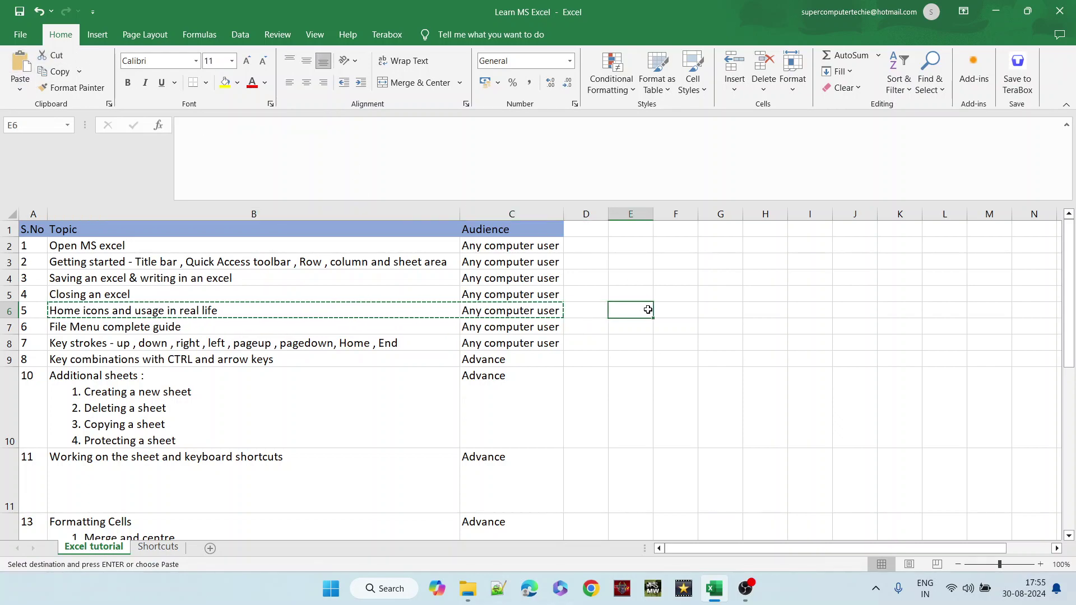
click(20, 61)
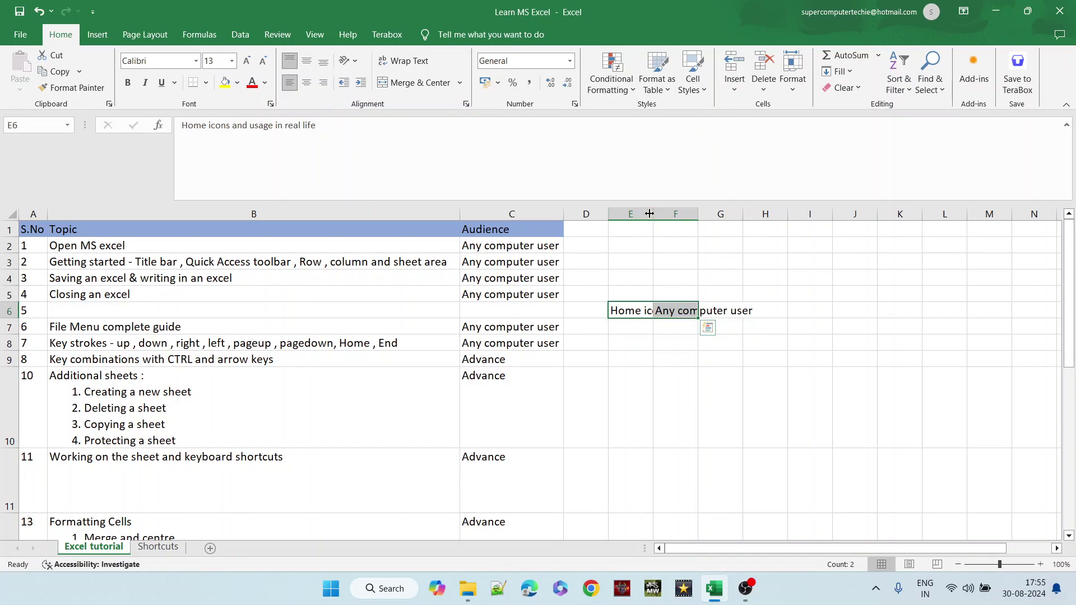
- Widen column E for the moved topic and autofit column F to 'Any computer user'
drag(651, 214, 779, 207)
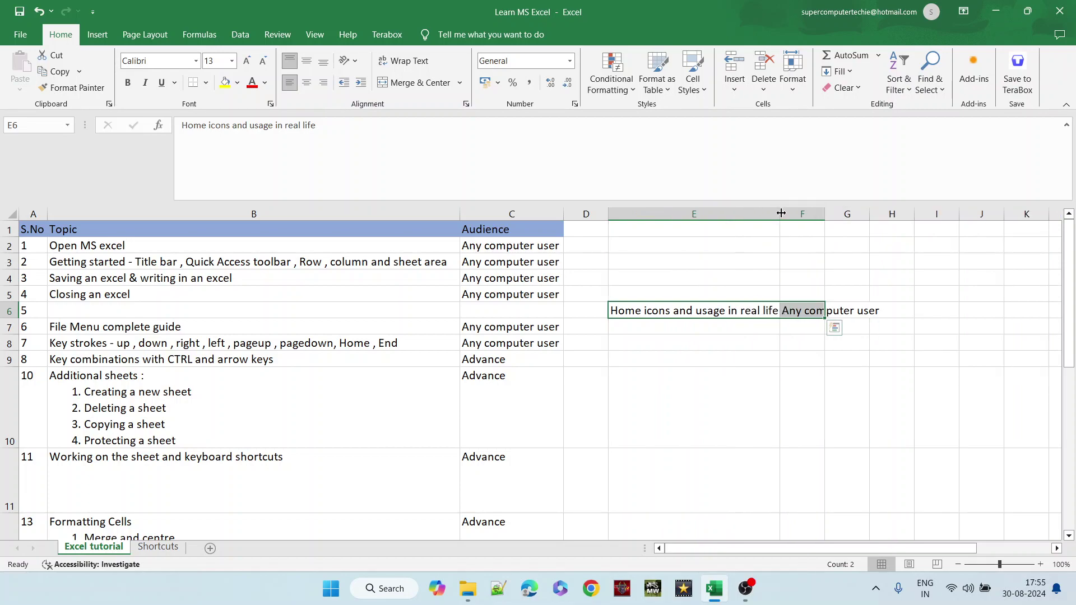
drag(797, 211, 786, 212)
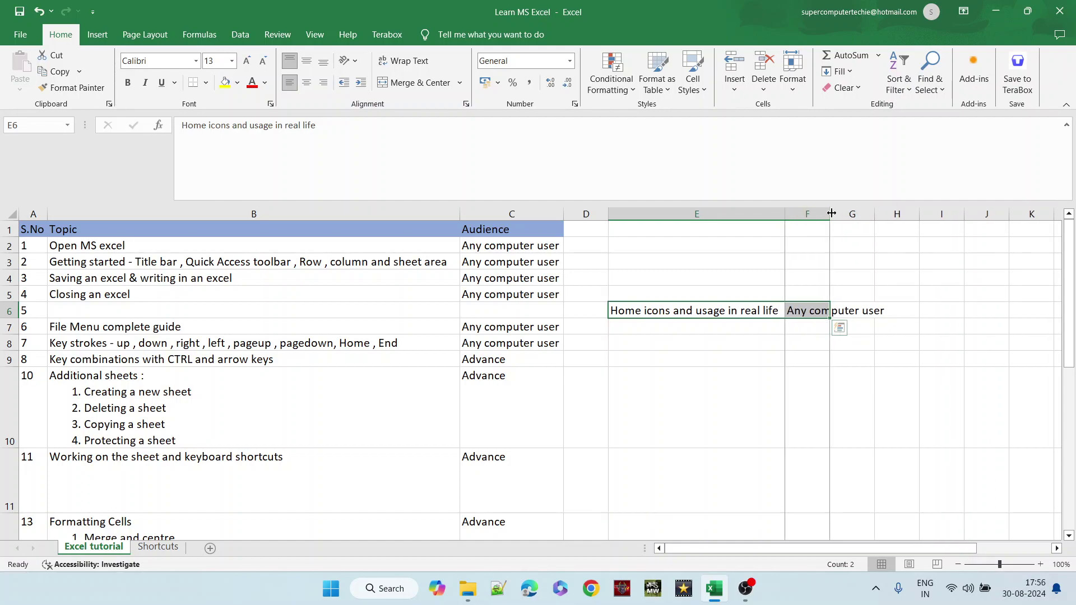
double_click(832, 214)
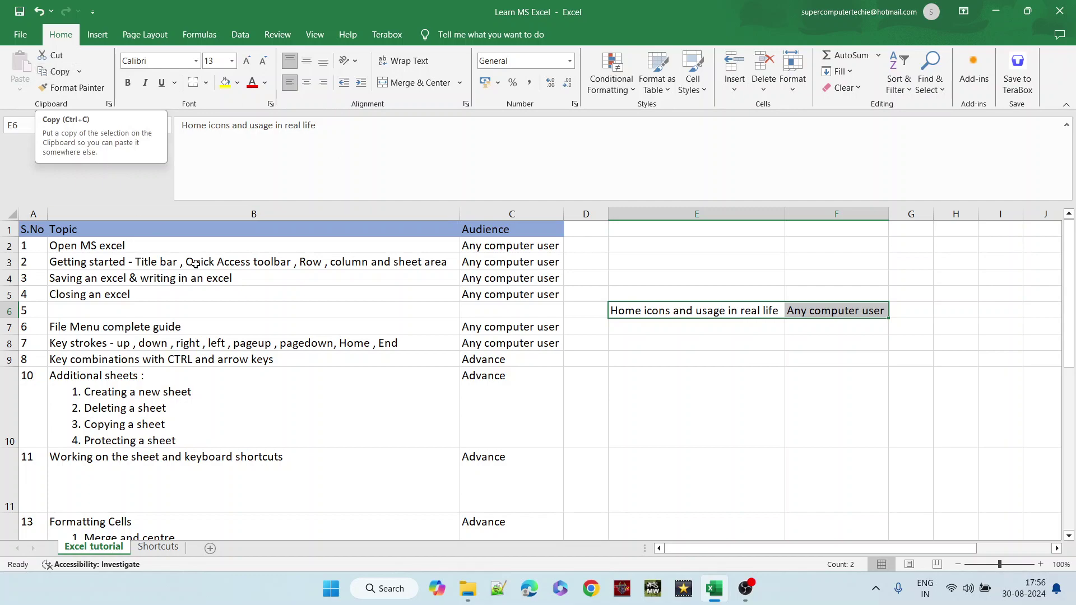
- Copy the 'File Menu complete guide' topic and audience from B7:C7 into E7:F7
drag(242, 328, 482, 321)
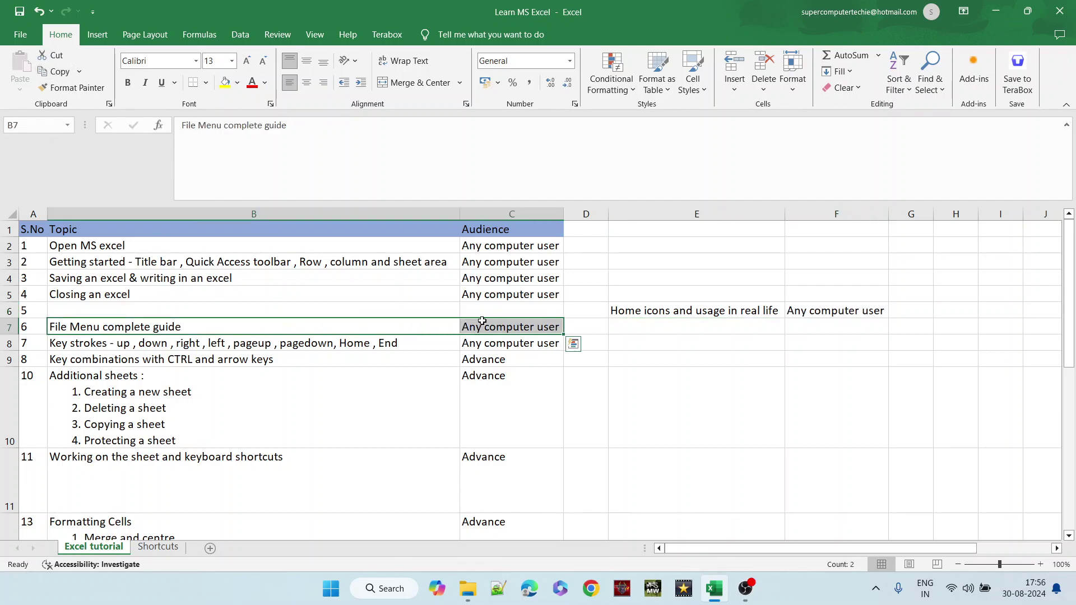
click(59, 72)
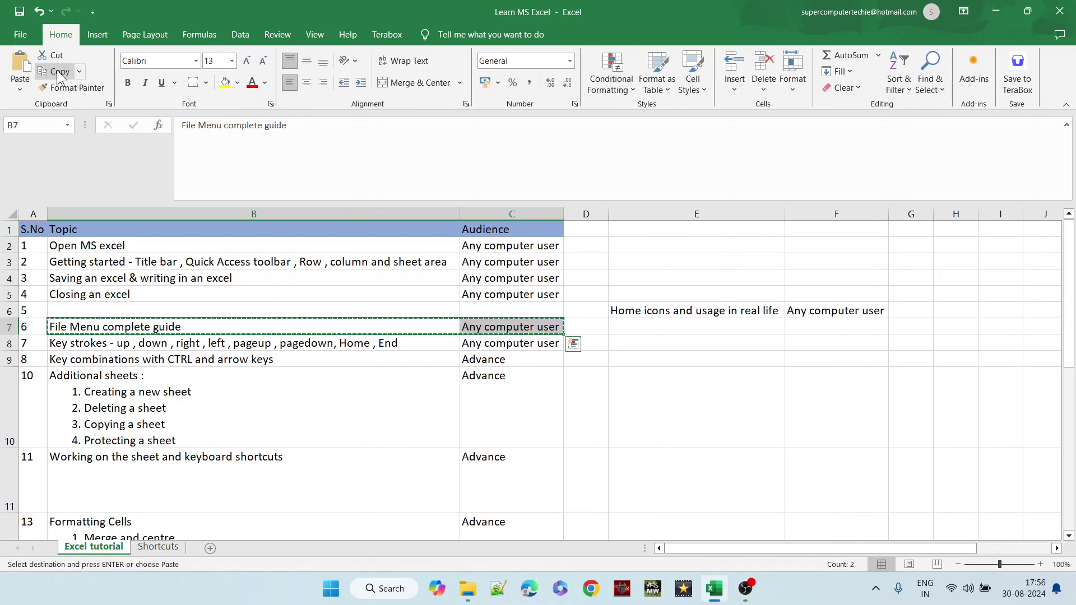
click(670, 325)
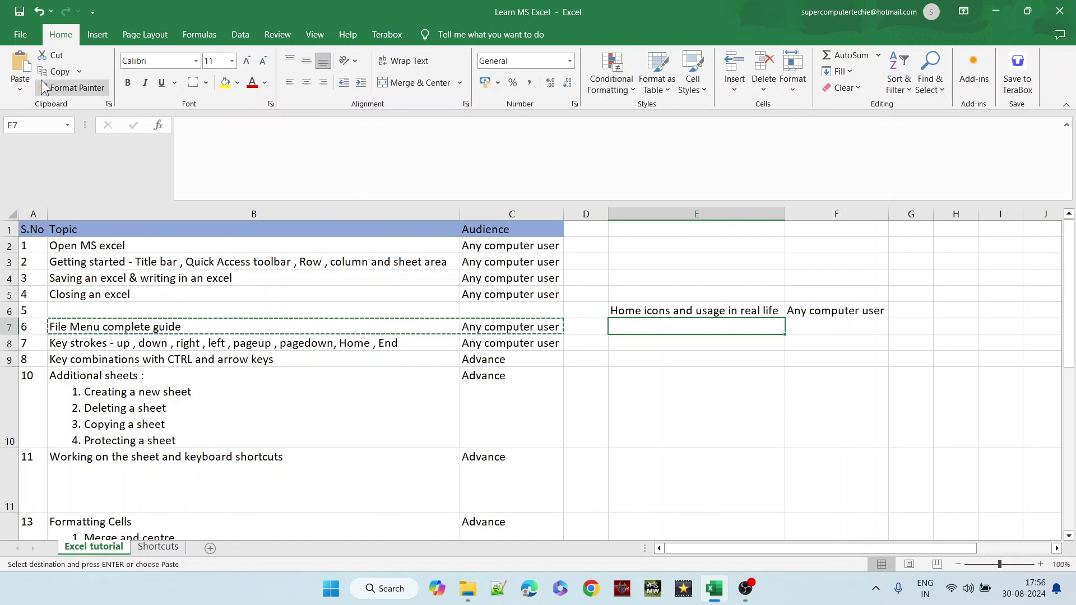
click(22, 66)
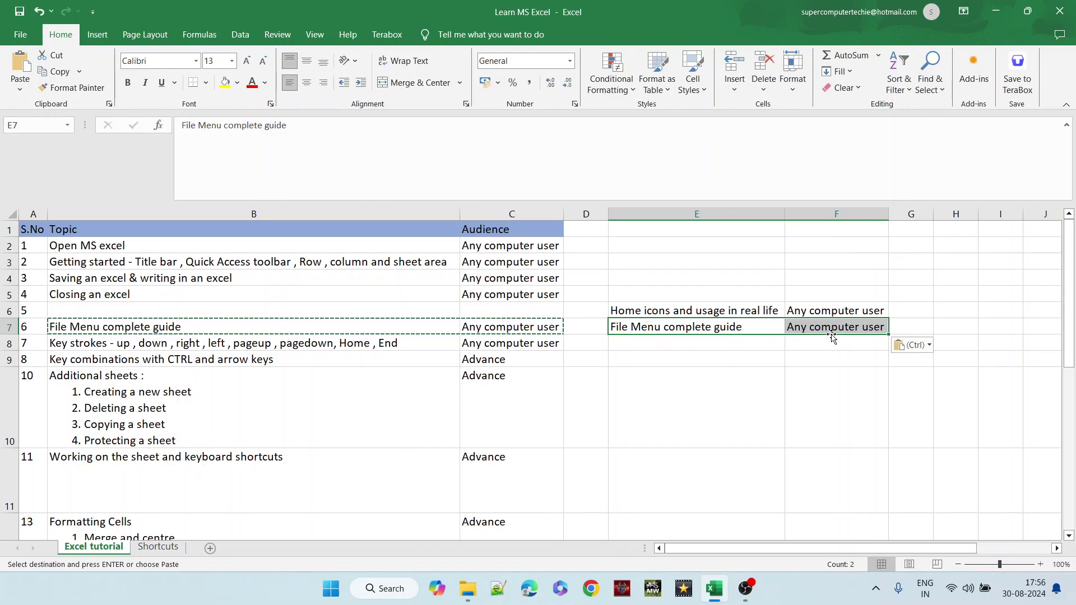
click(356, 308)
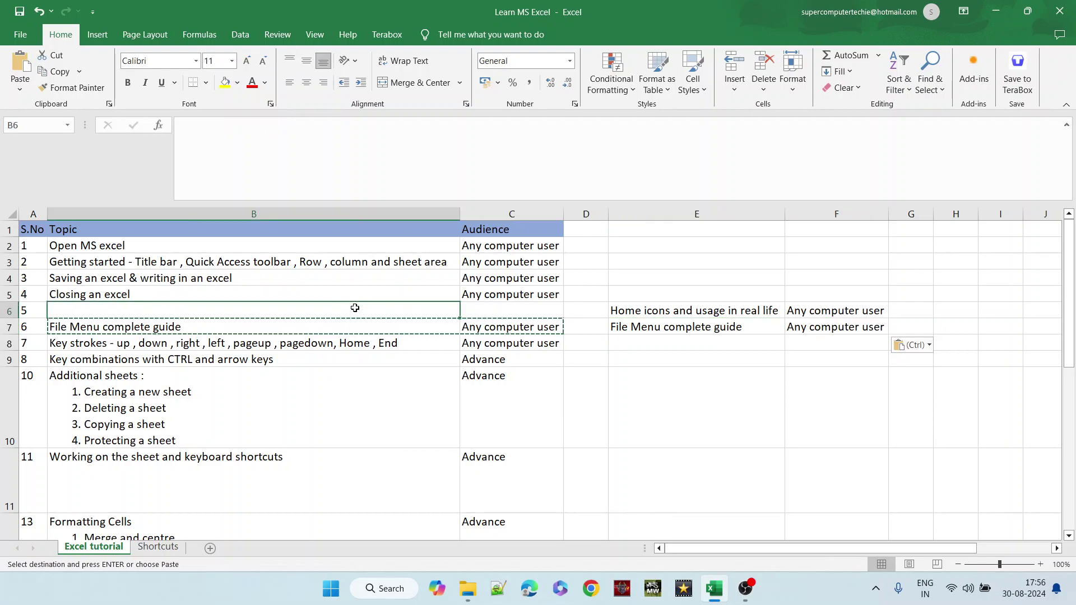
click(690, 310)
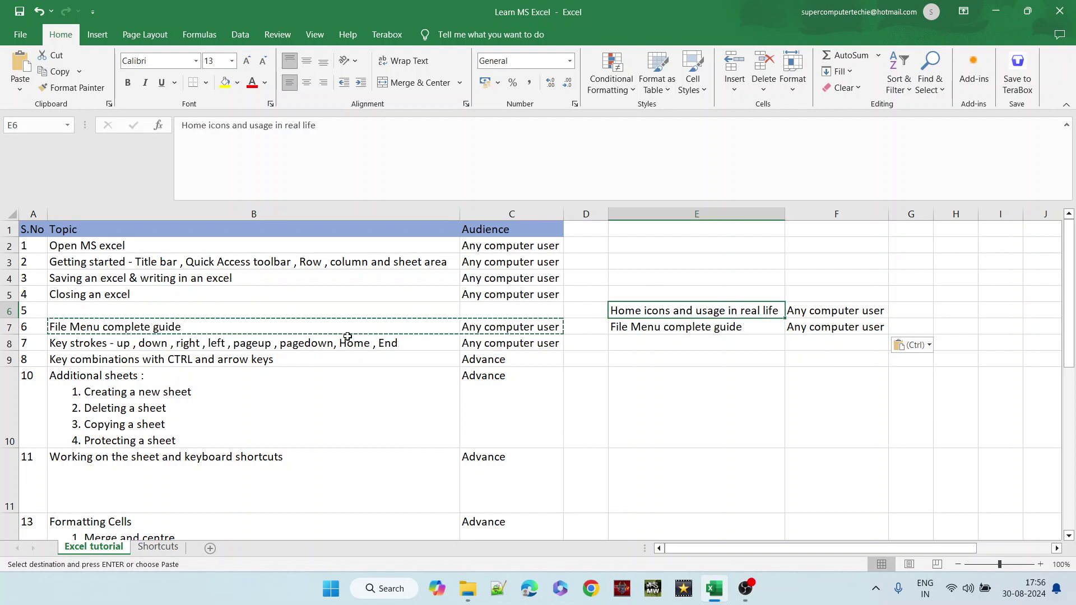
key(Escape)
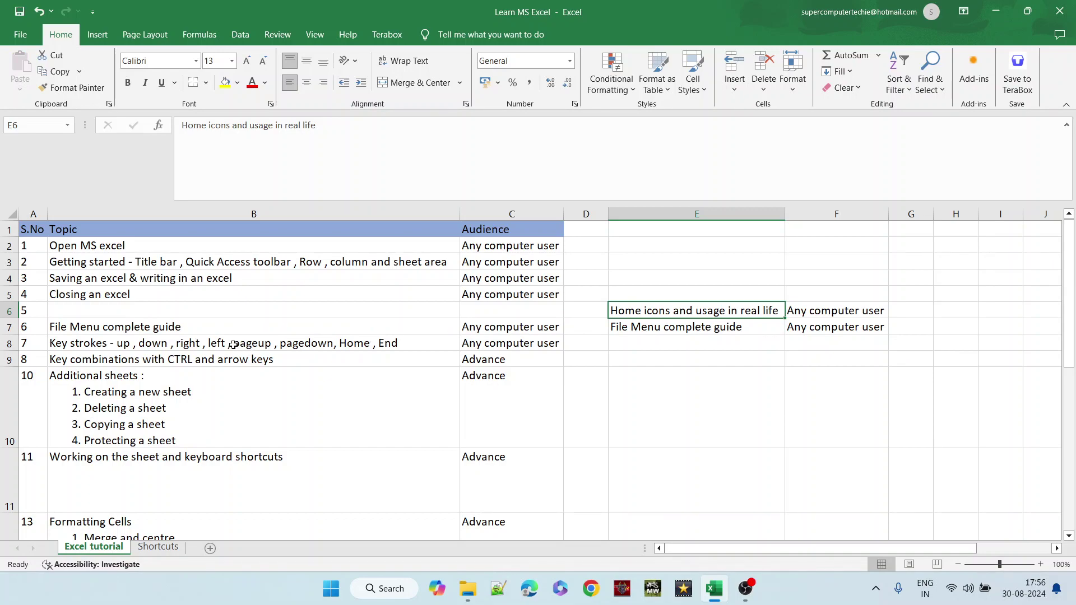
click(234, 345)
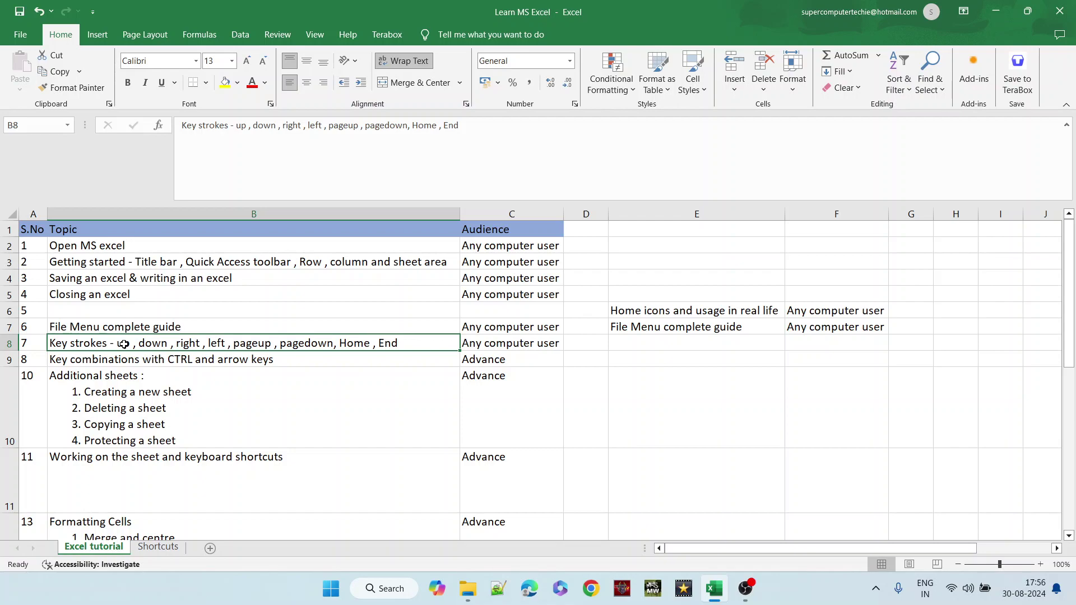
key(Up)
key(Up)
key(Up)
key(Up)
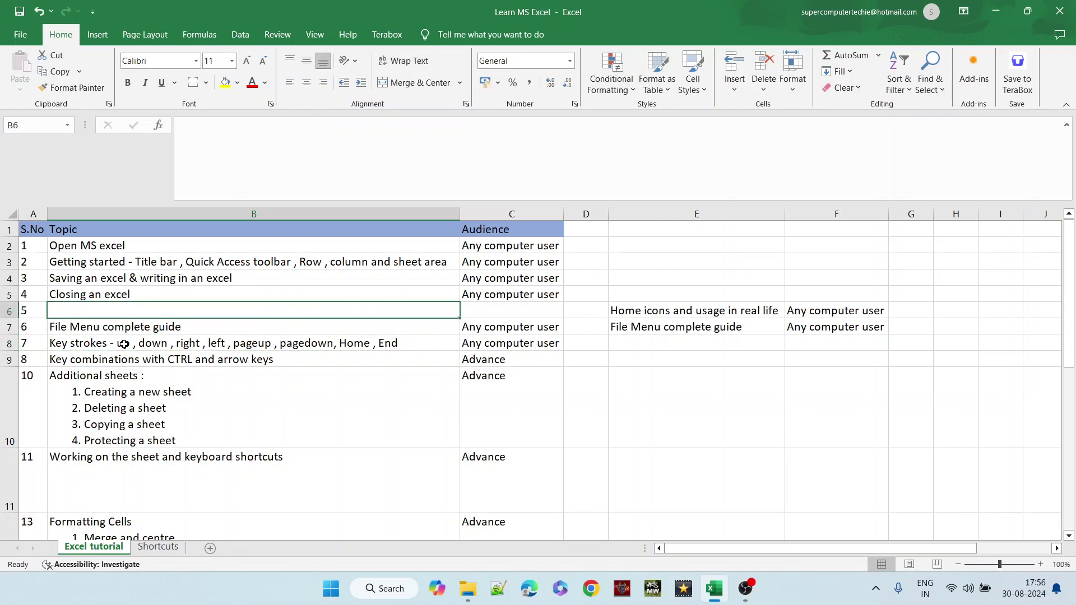
key(Down)
key(Down)
key(Down)
key(Down)
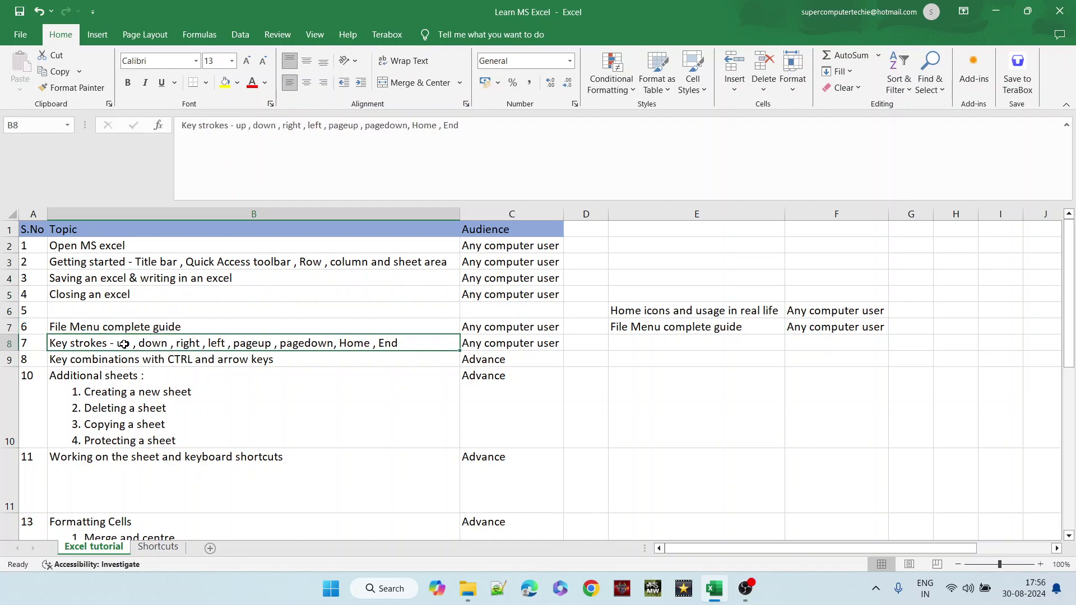
key(Up)
key(Up)
key(Up)
key(Down)
key(Down)
key(Down)
key(Down)
key(Down)
key(Down)
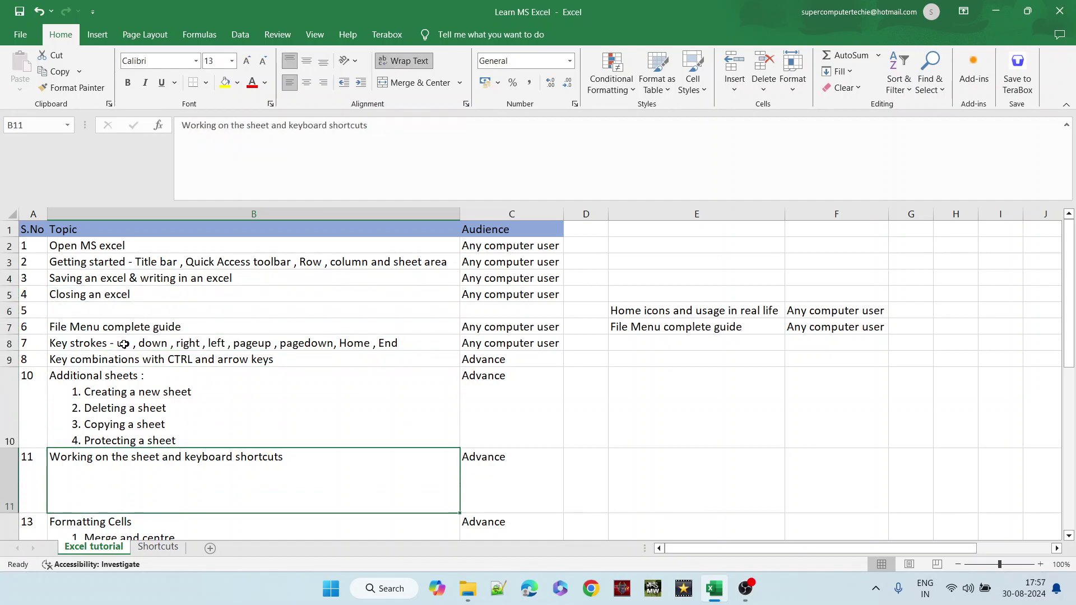
key(Right)
key(Right)
key(Right)
key(Right)
key(Right)
key(Left)
key(Left)
key(Left)
key(Left)
key(Left)
key(Left)
key(Right)
key(Up)
key(Up)
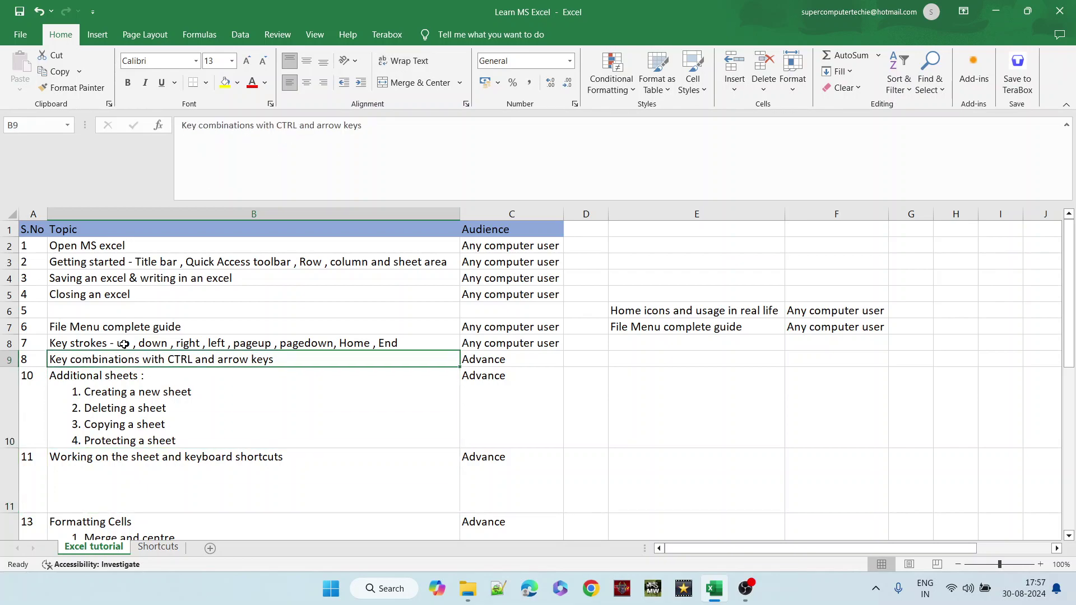
key(Up)
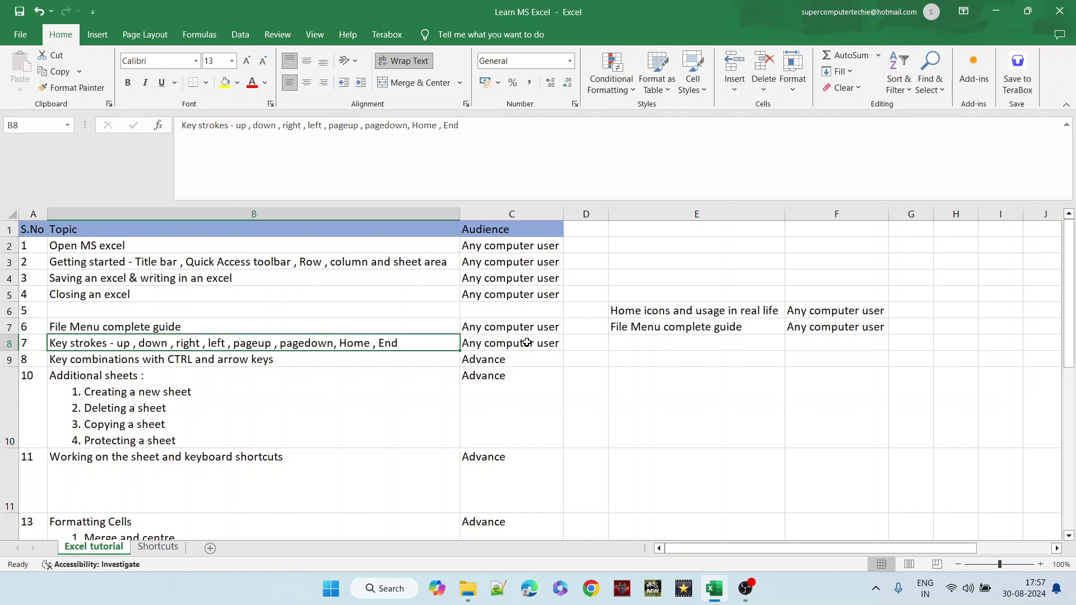
drag(523, 343, 42, 233)
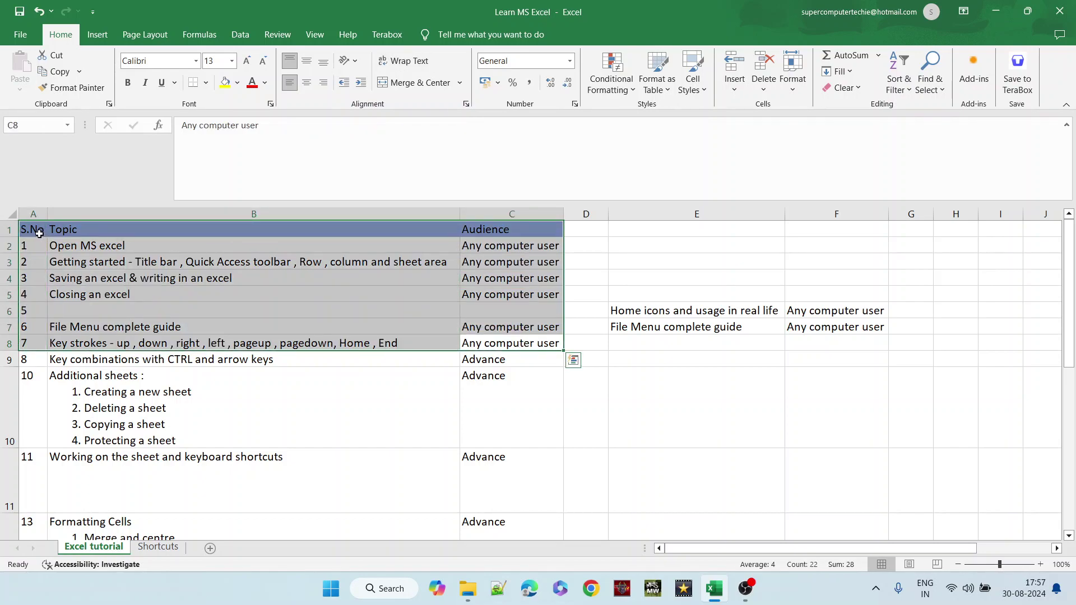
- Move along row 9 from B9 with Right, Ctrl+Right and Ctrl+Left, back to the Advance entry
click(125, 362)
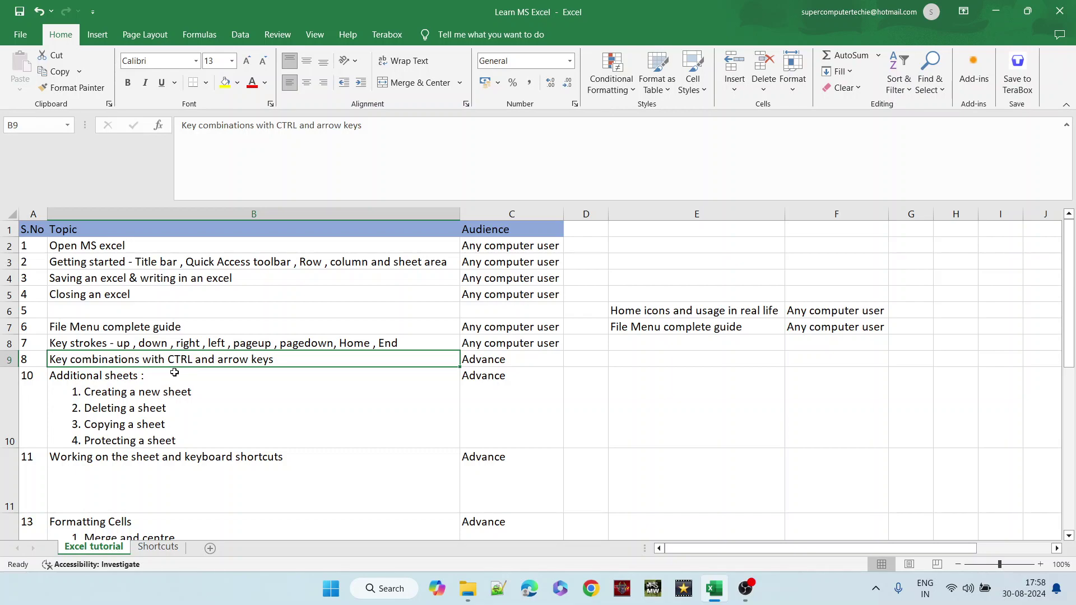
key(Right)
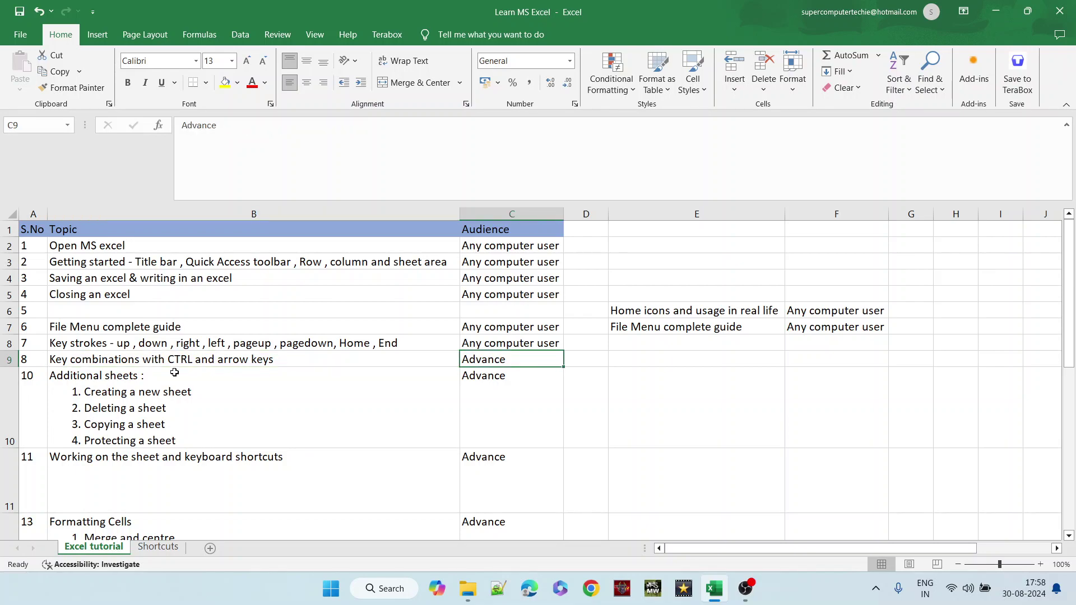
key(ctrl+Right)
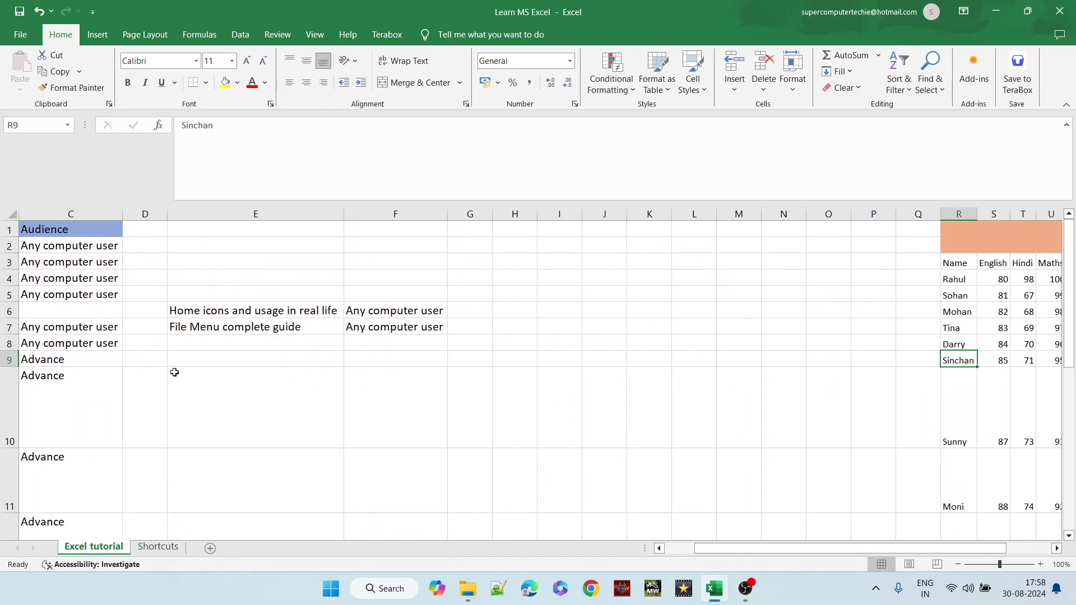
key(ctrl+Left)
key(ctrl+Left)
key(Right)
key(Right)
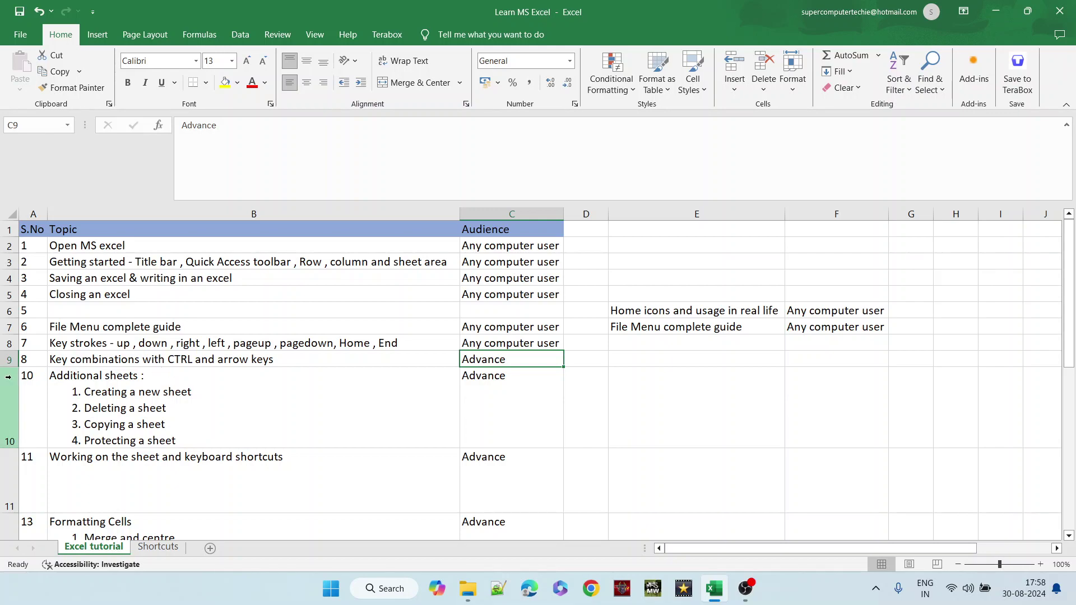
click(31, 362)
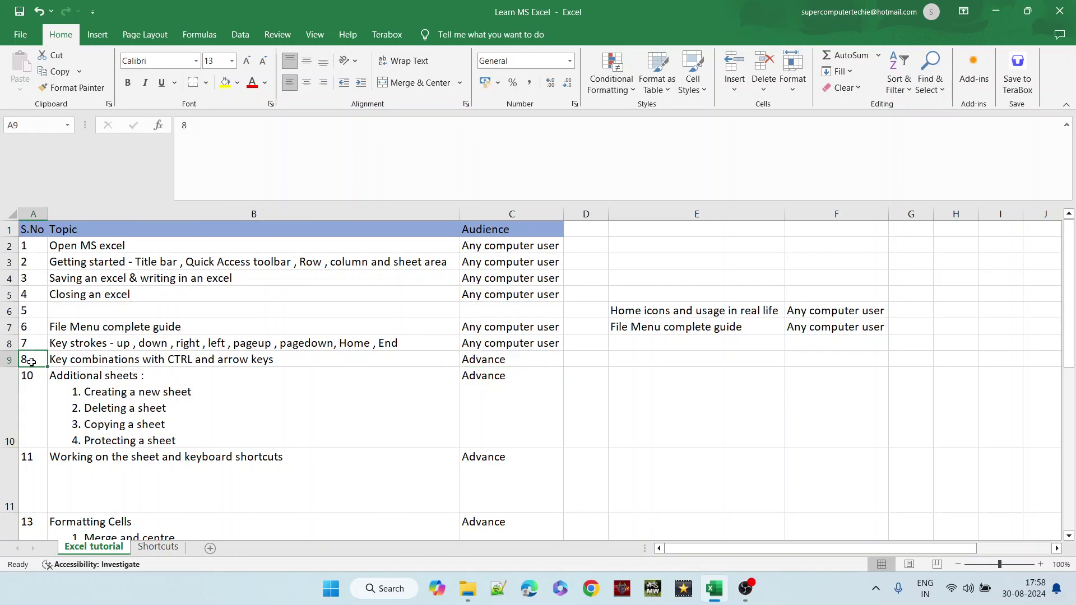
click(483, 365)
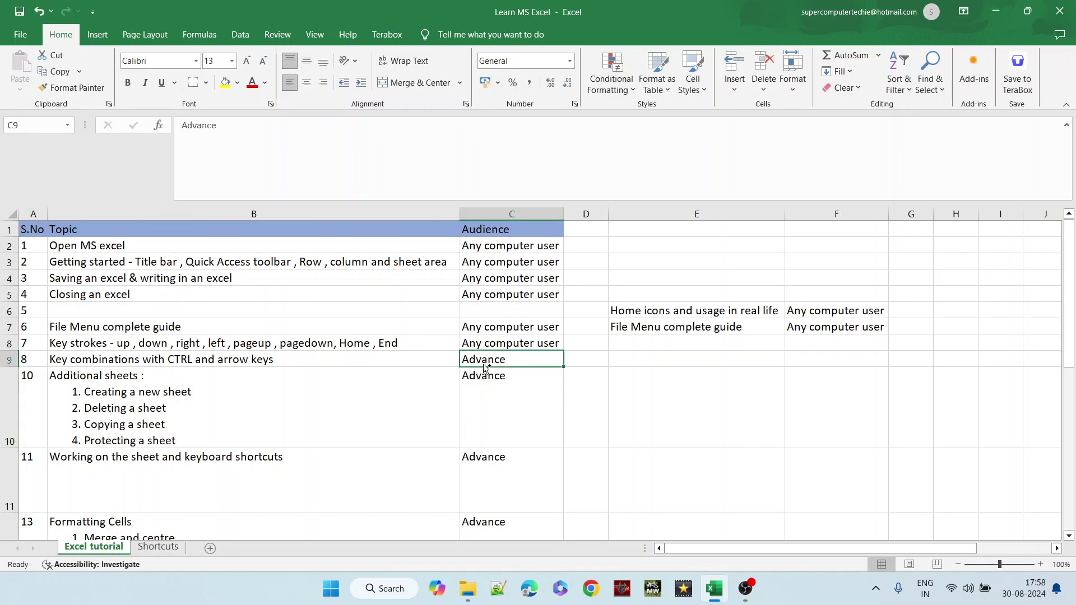
key(ctrl+Left)
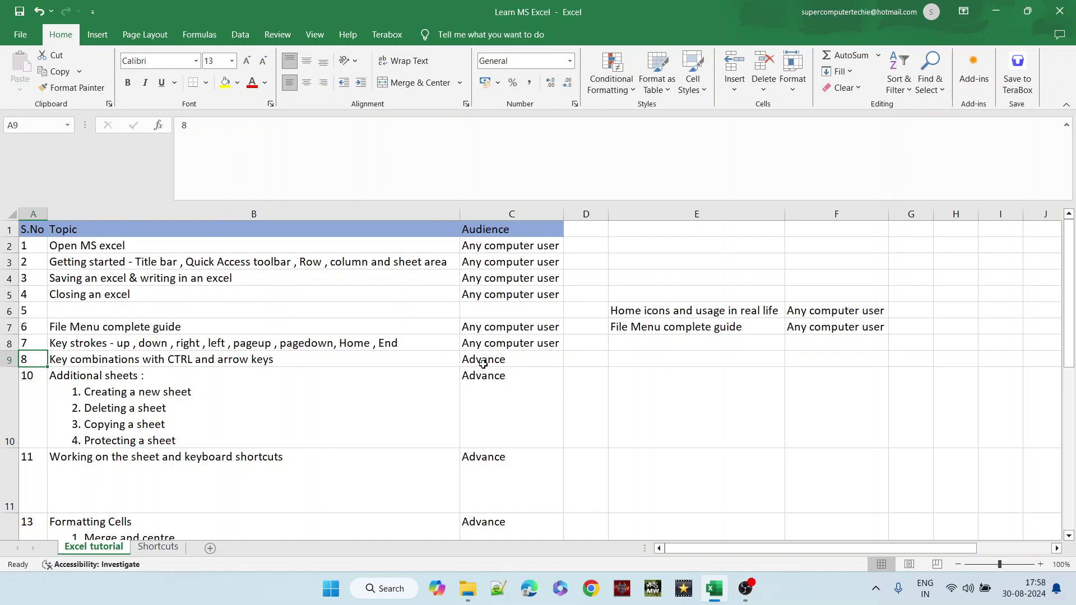
key(ctrl+Right)
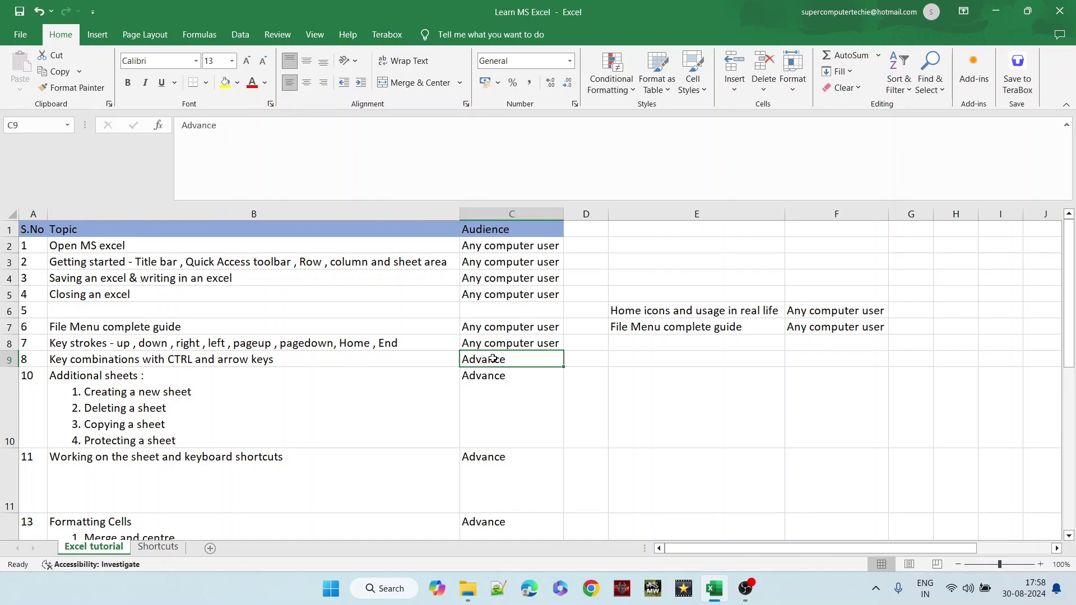
key(ctrl+Up)
key(Up)
key(Up)
key(ctrl+Up)
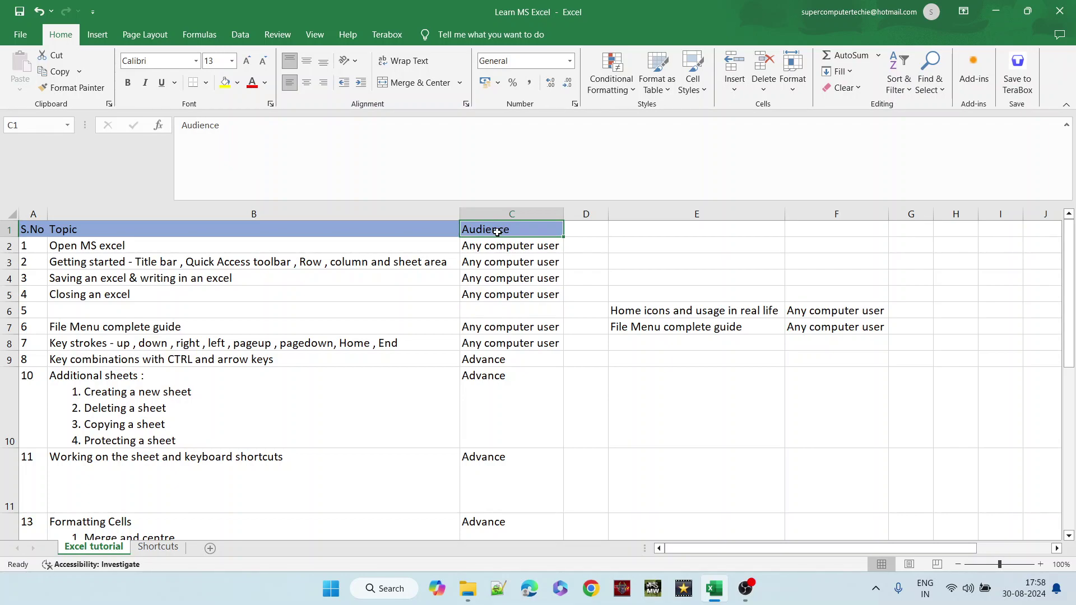
click(500, 297)
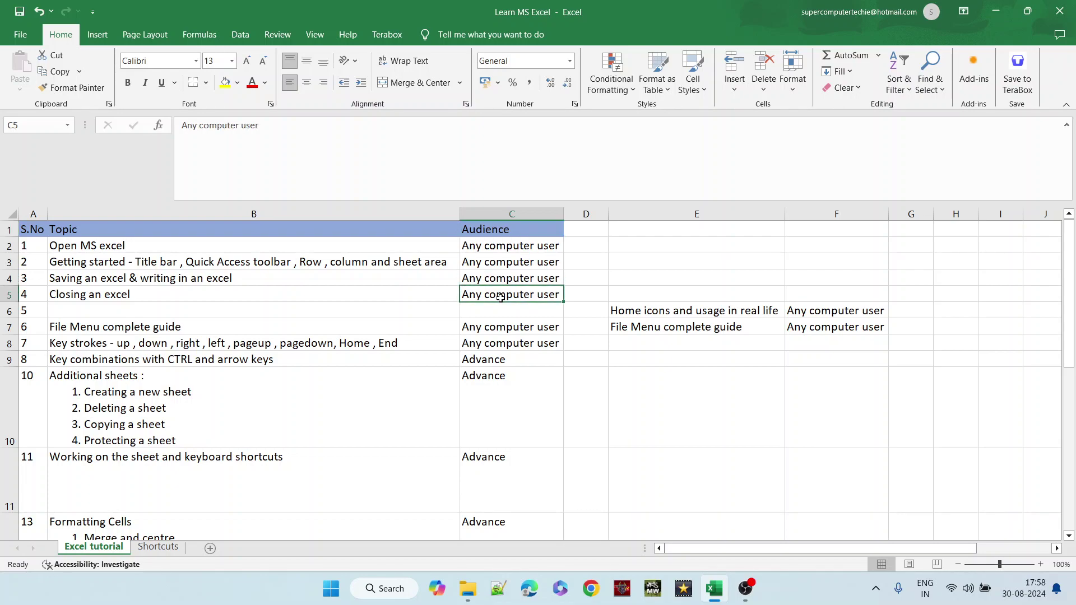
click(497, 519)
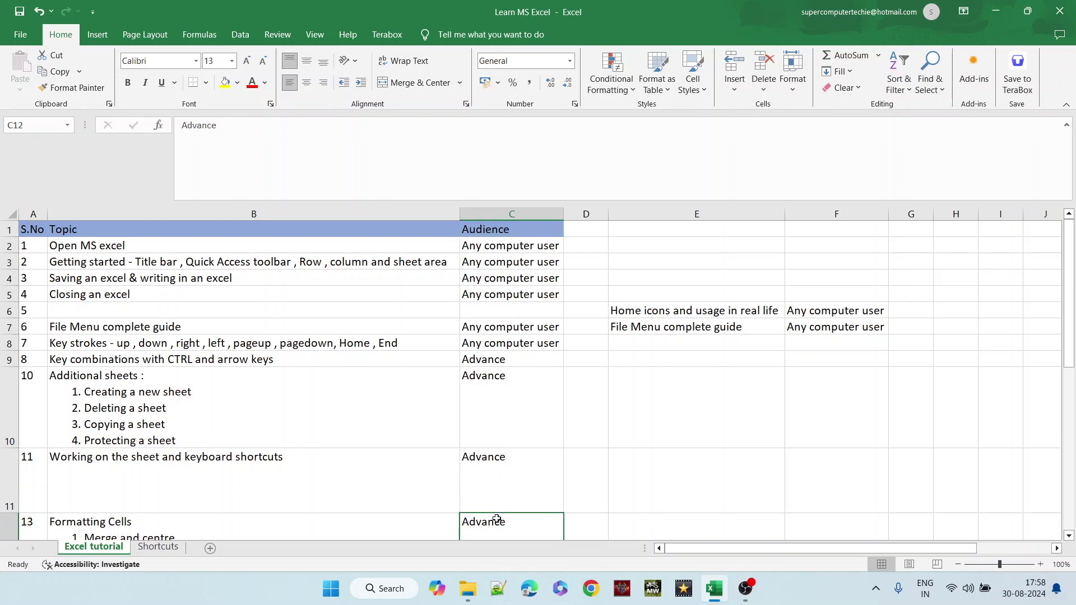
key(Up)
key(Up)
key(Up)
key(Up)
key(Up)
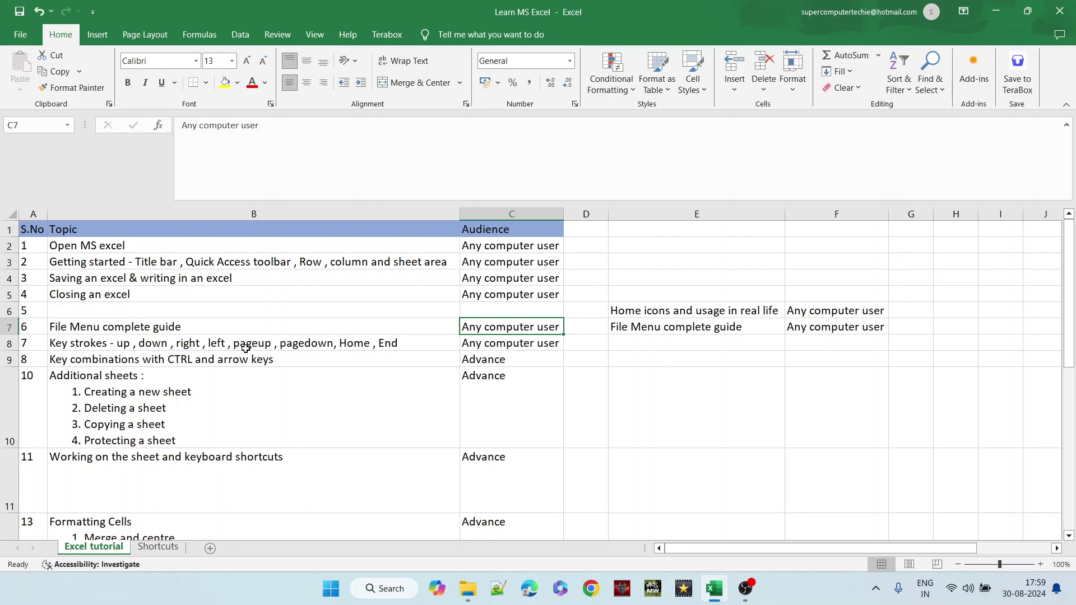
click(278, 332)
key(Page_Down)
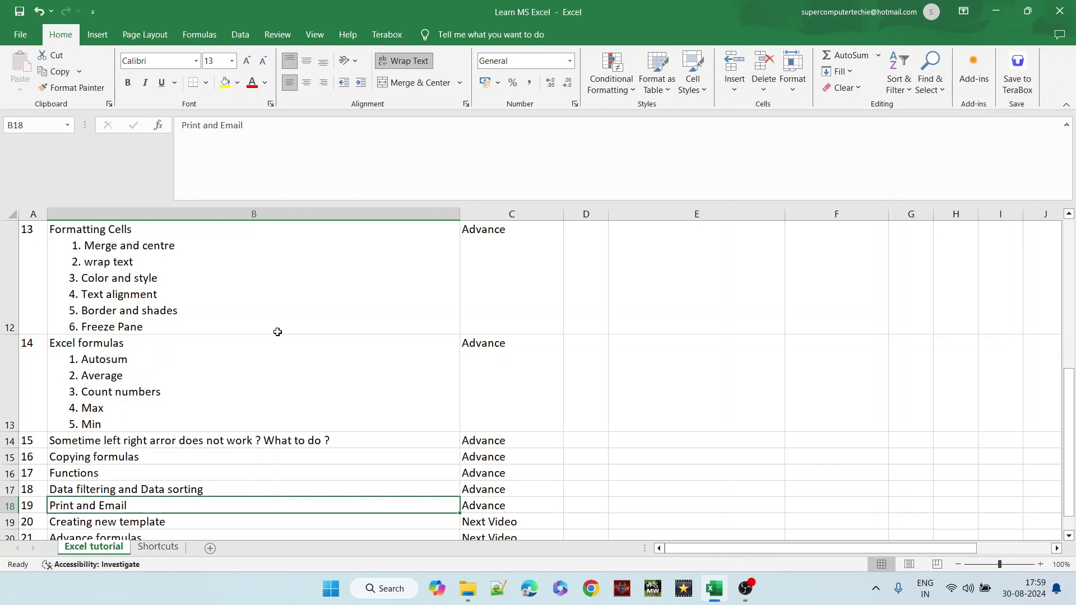
key(Down)
key(Down)
key(Down)
key(Down)
key(Down)
key(Down)
key(Up)
key(Up)
key(Up)
key(Up)
key(Up)
key(Up)
key(Up)
key(Up)
key(Up)
key(Up)
key(Up)
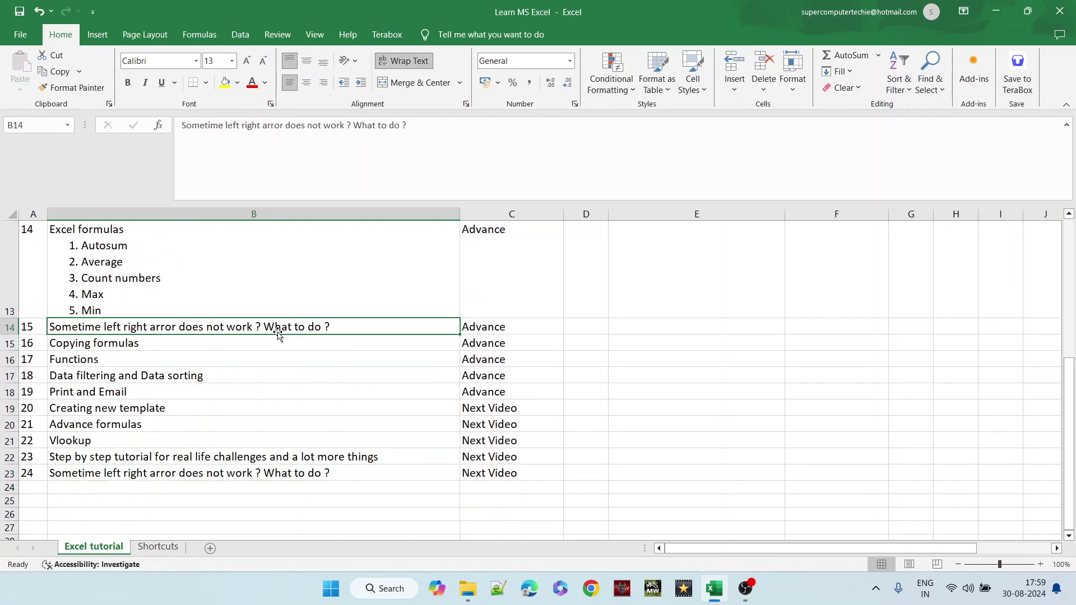
key(Page_Down)
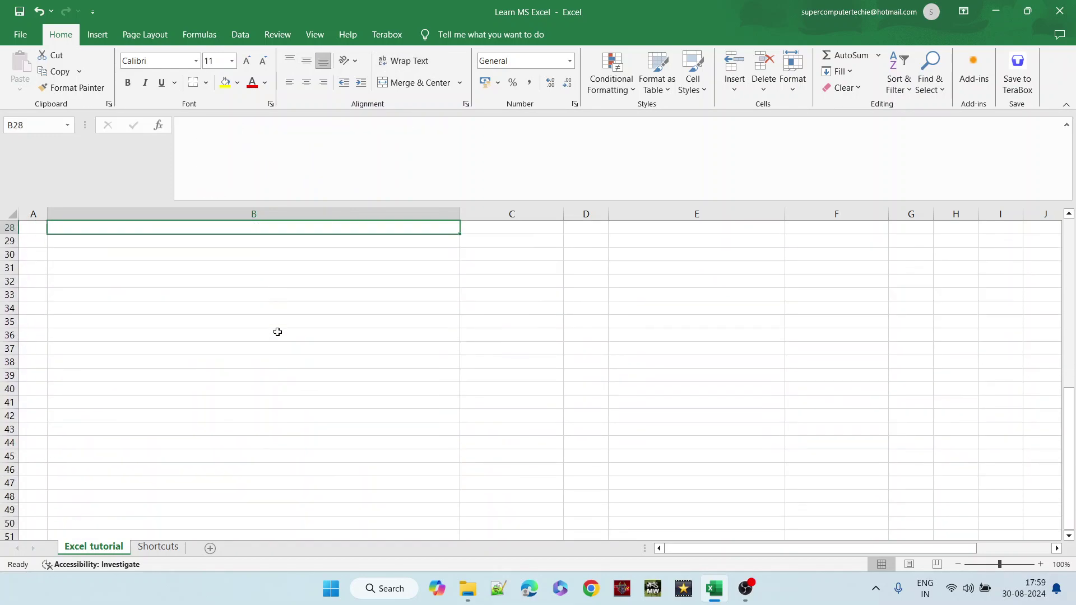
key(Page_Up)
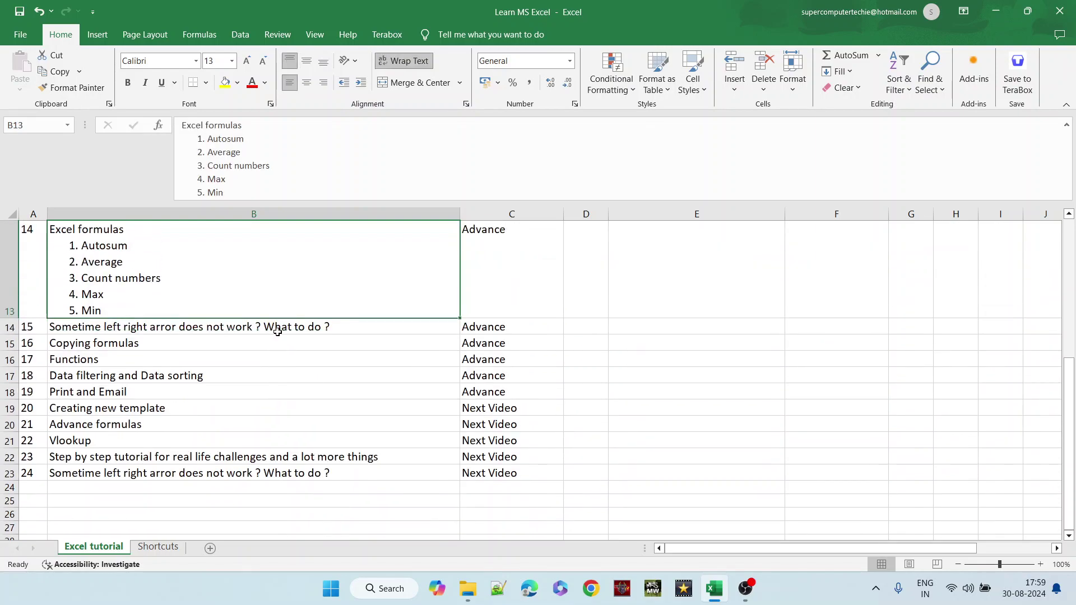
key(Page_Up)
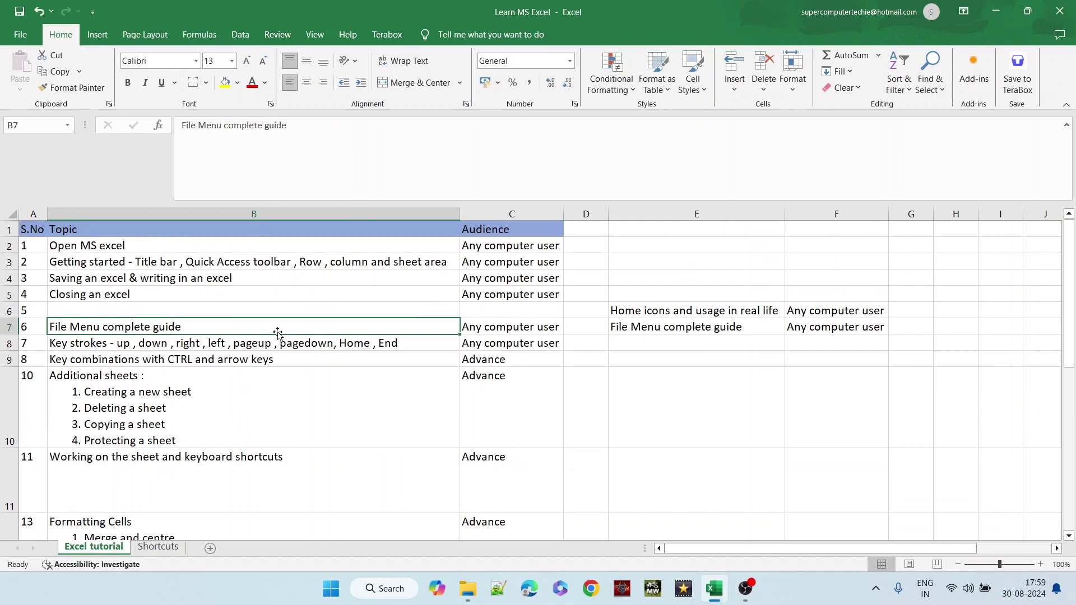
click(9, 328)
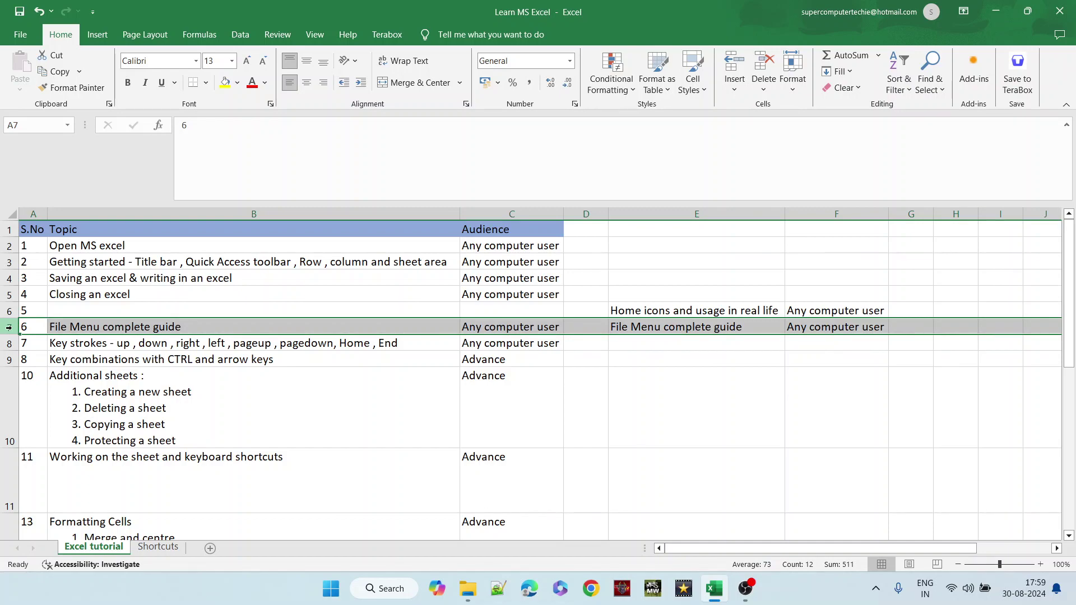
key(Page_Down)
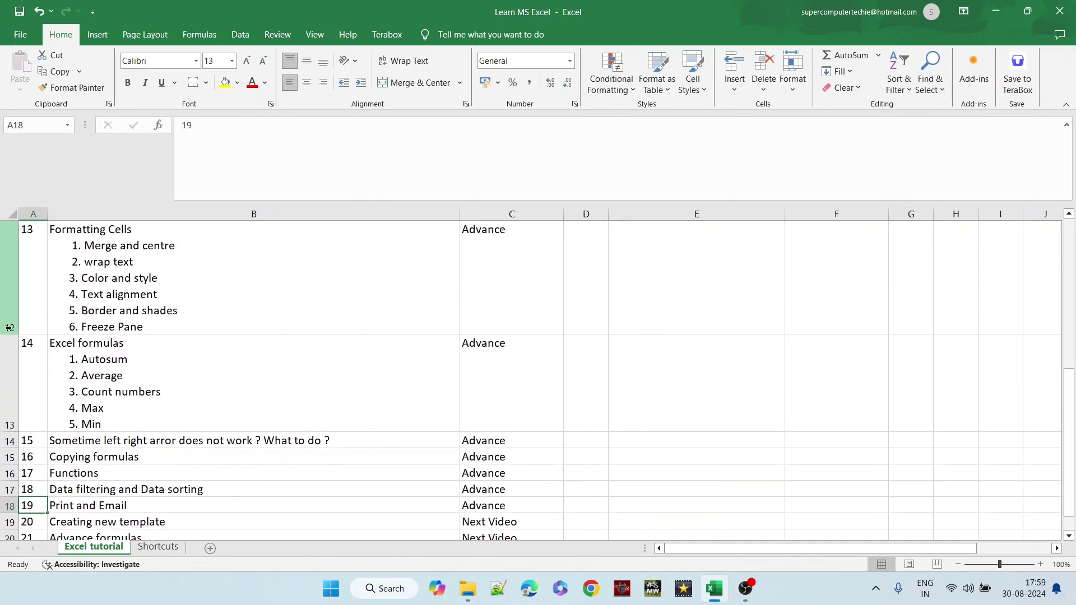
key(Page_Up)
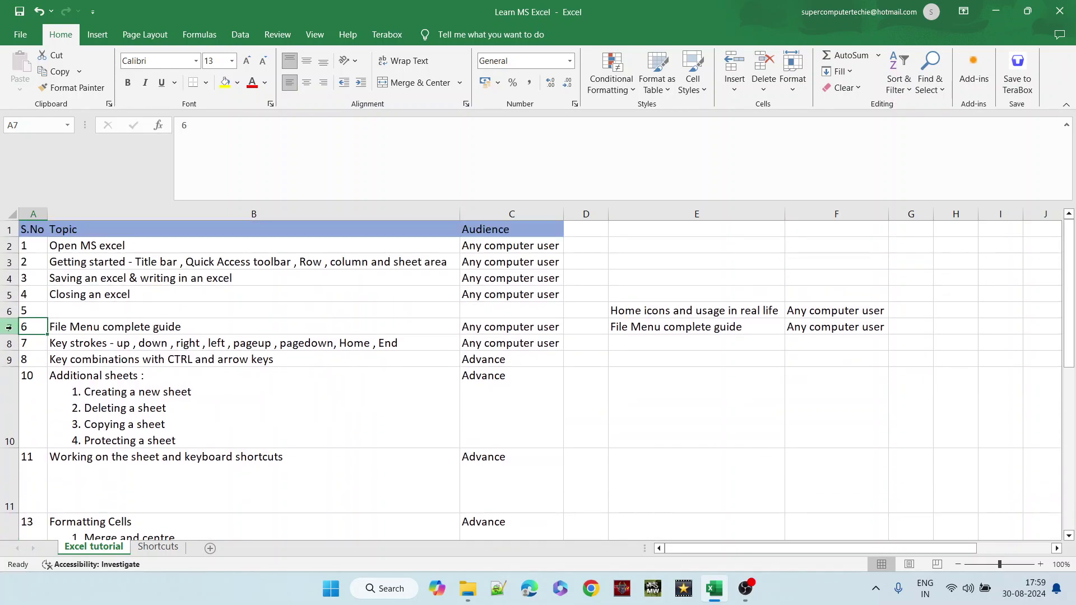
click(361, 344)
key(End)
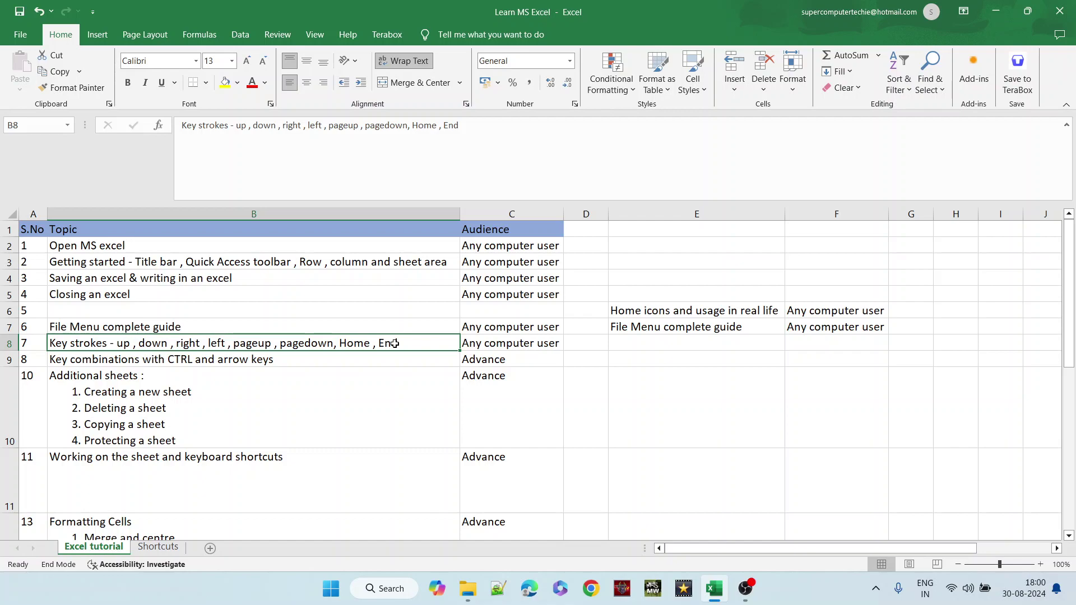
click(4, 343)
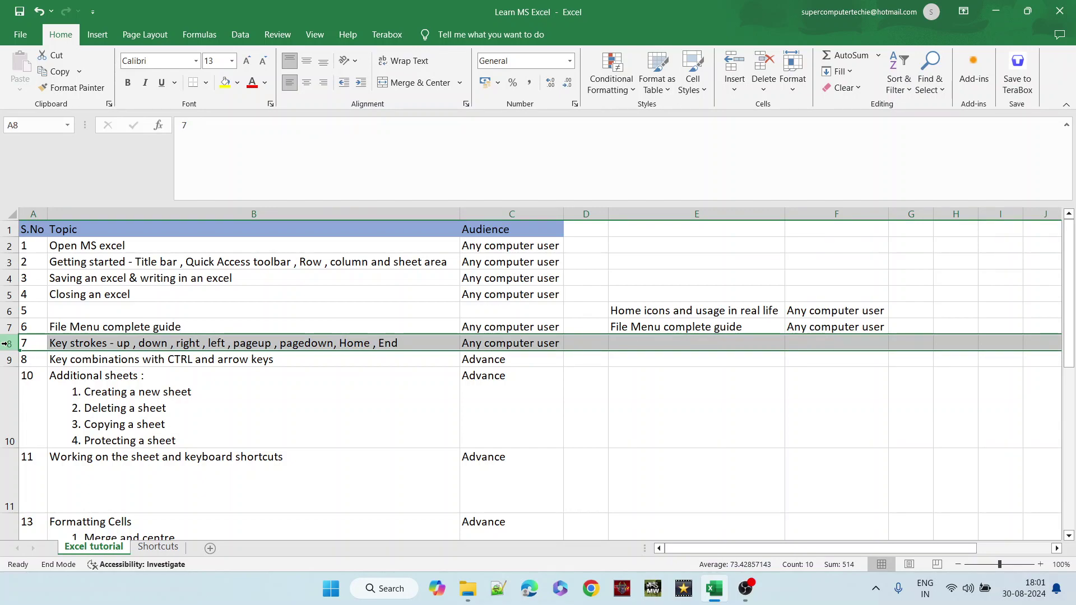
click(866, 392)
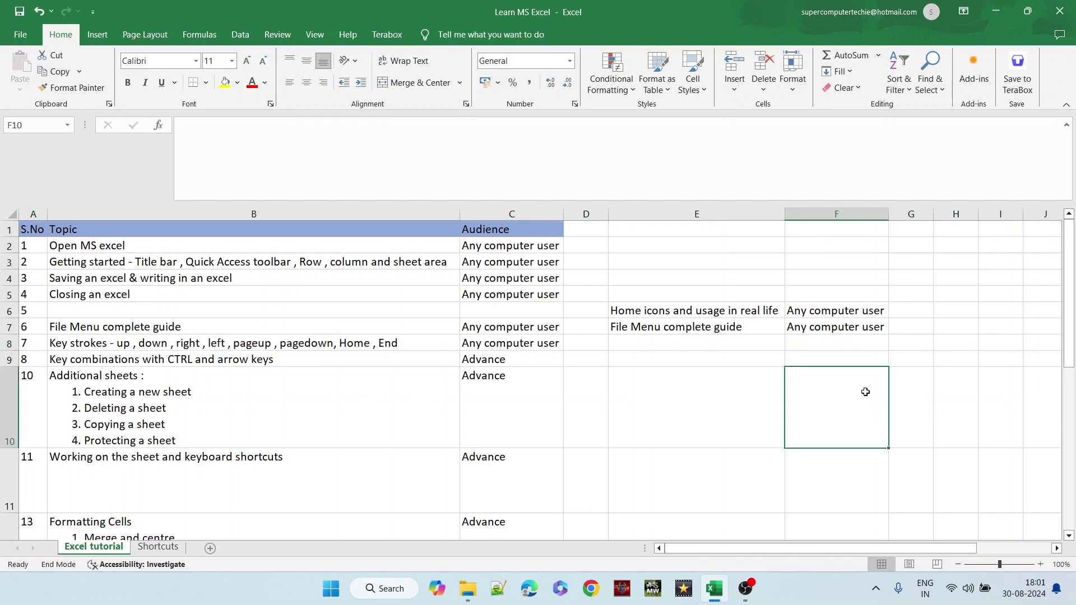
click(380, 416)
click(378, 273)
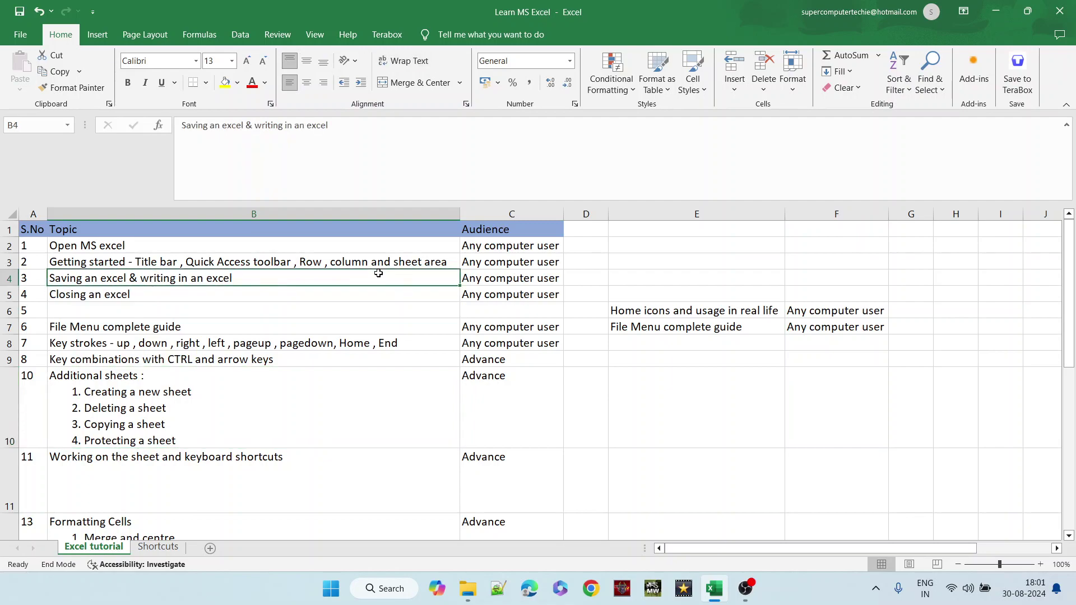
key(Down)
key(ctrl+Down)
key(Down)
key(Down)
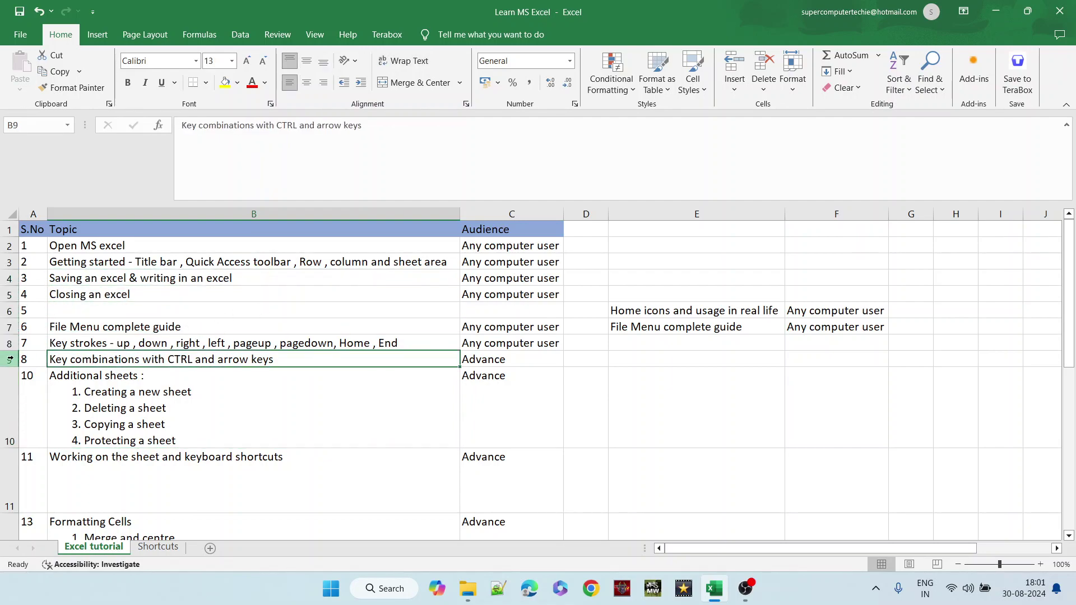
click(8, 360)
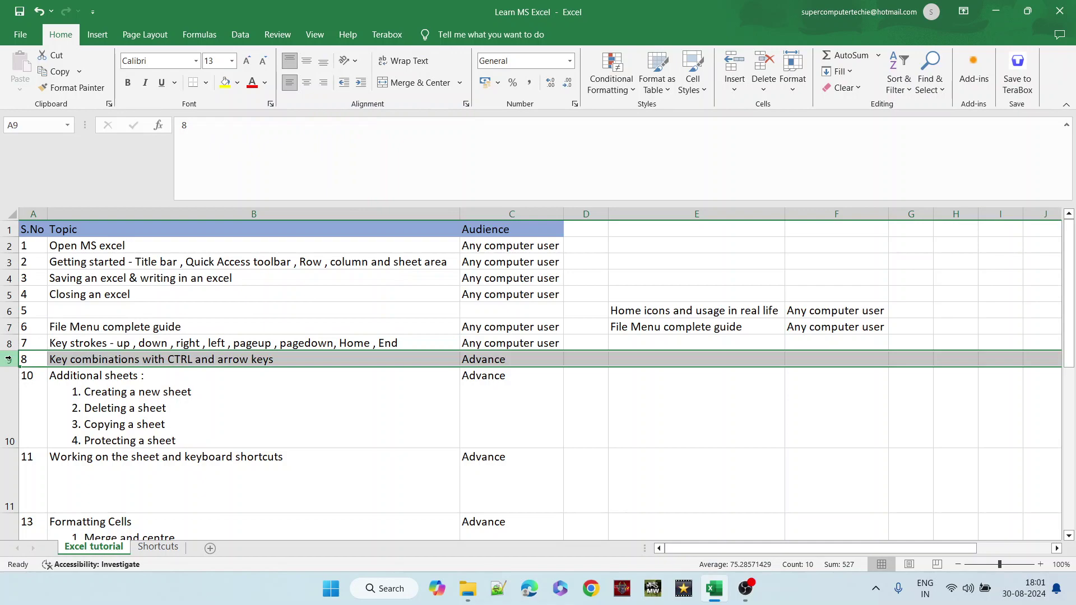
click(107, 399)
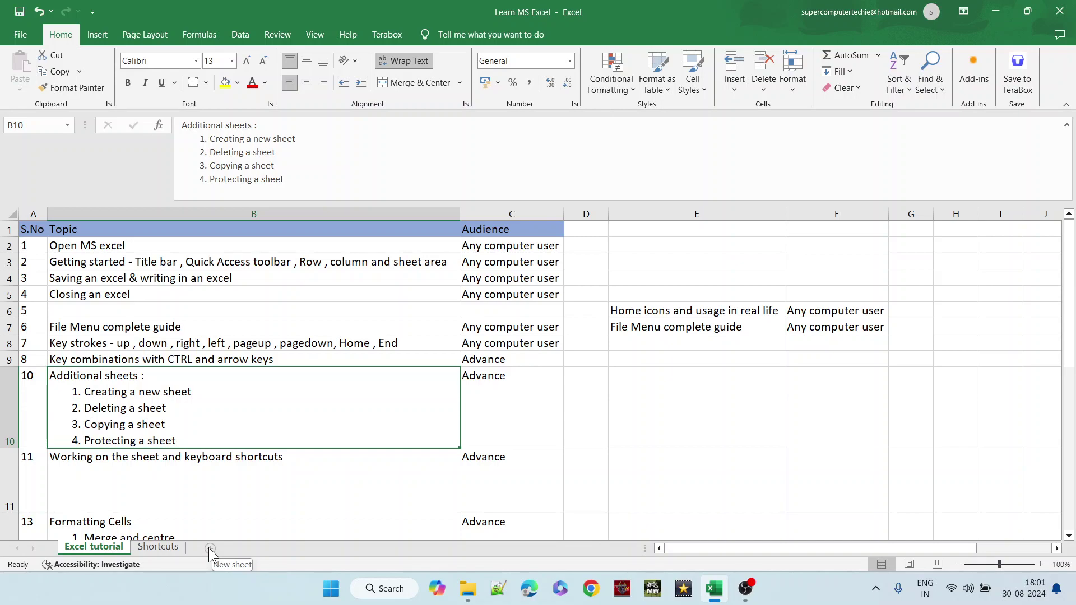
- Add a new sheet, enter 'Super computer' in F8 and autofit column F
click(210, 549)
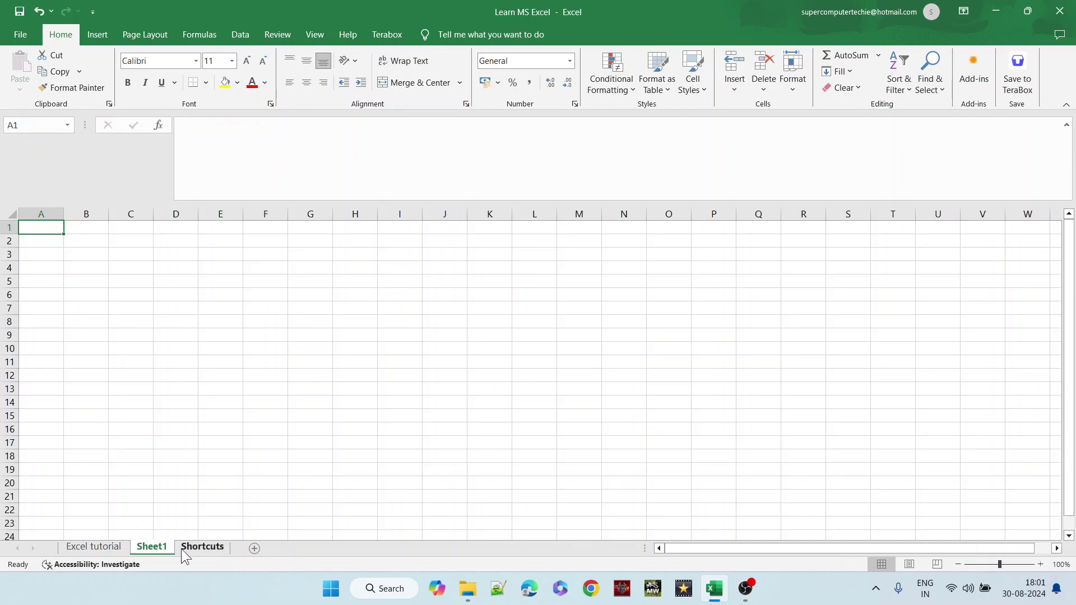
click(256, 317)
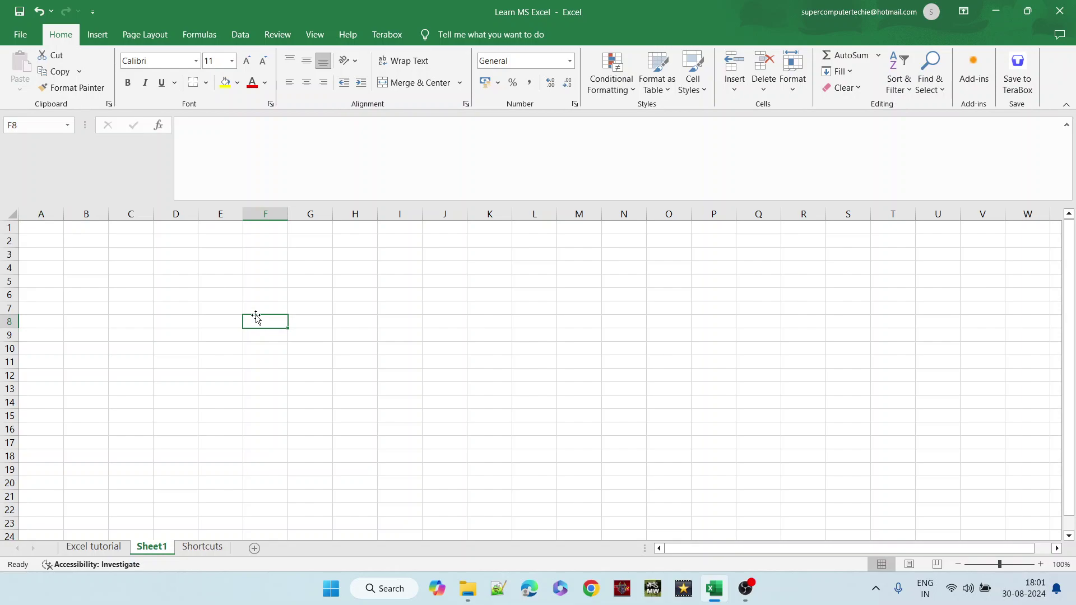
text(Super computer)
key(Tab)
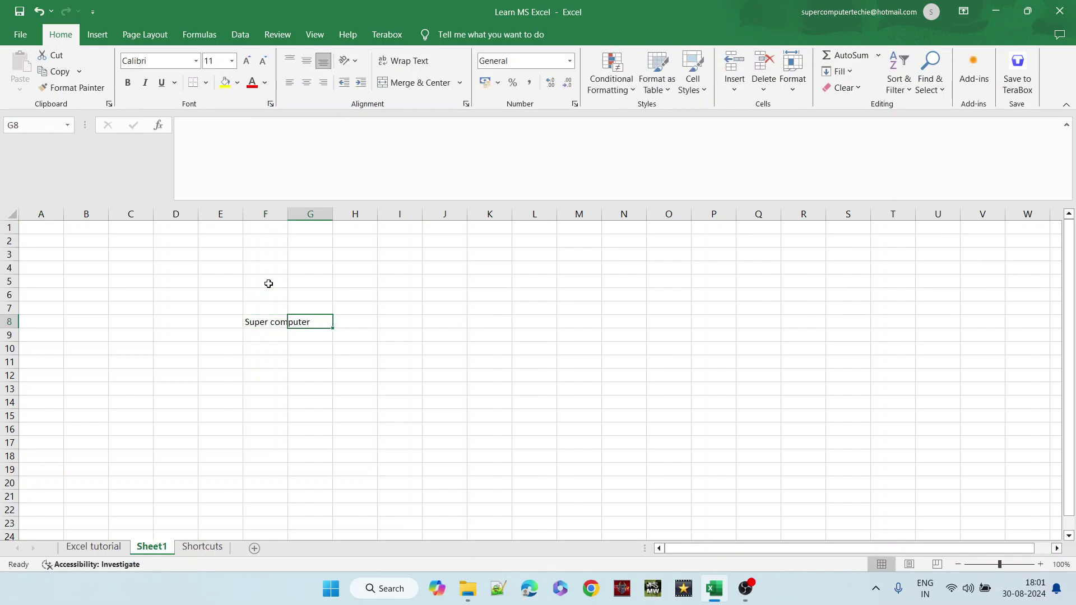
double_click(288, 214)
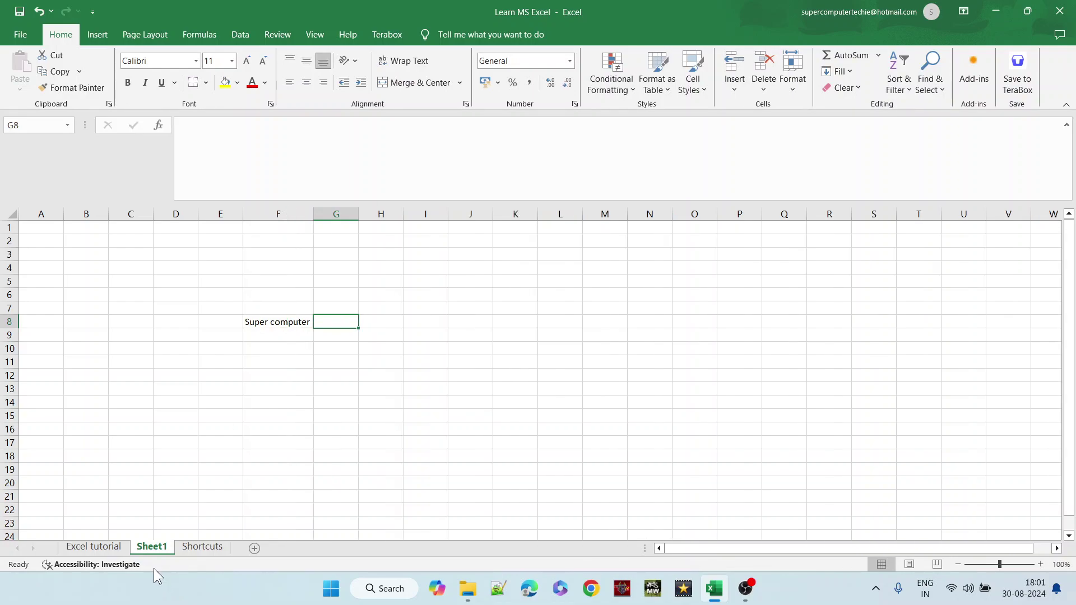
right_click(144, 549)
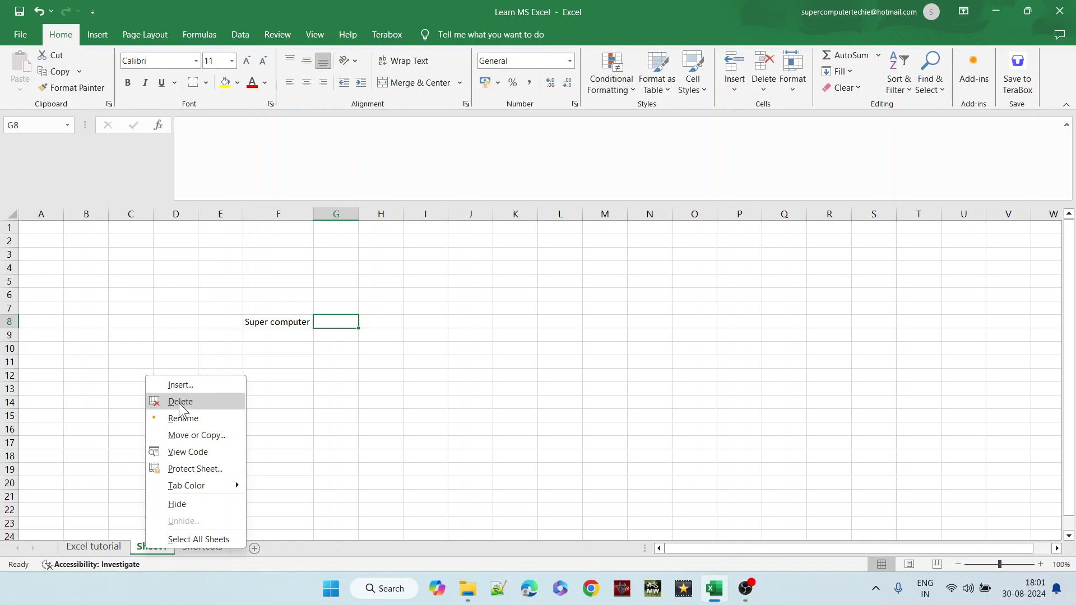
- Delete Sheet1, confirm the deletion, and return to the Excel tutorial sheet
click(137, 439)
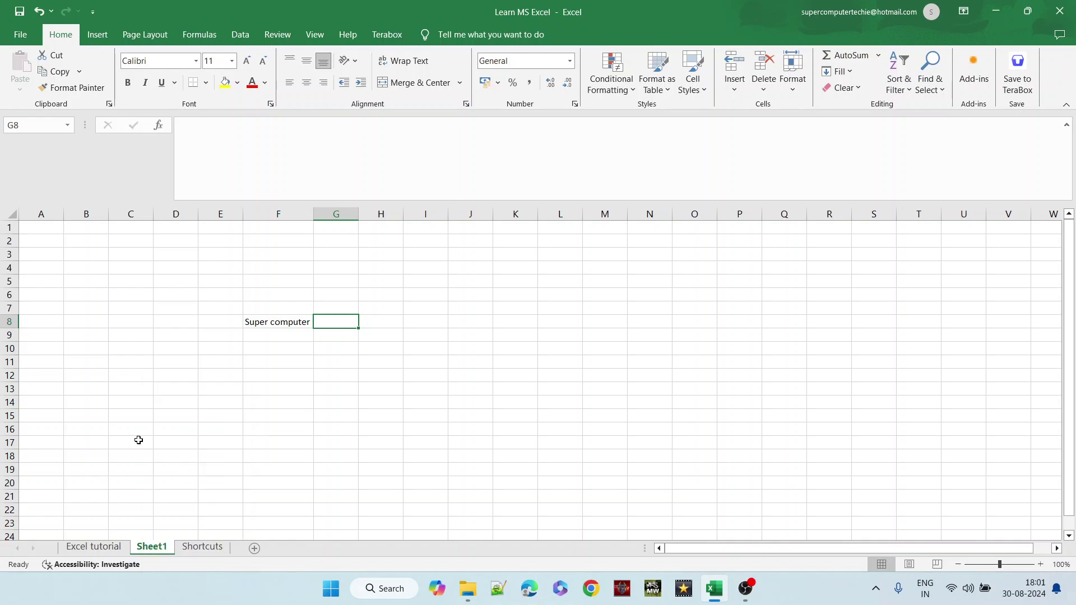
right_click(160, 552)
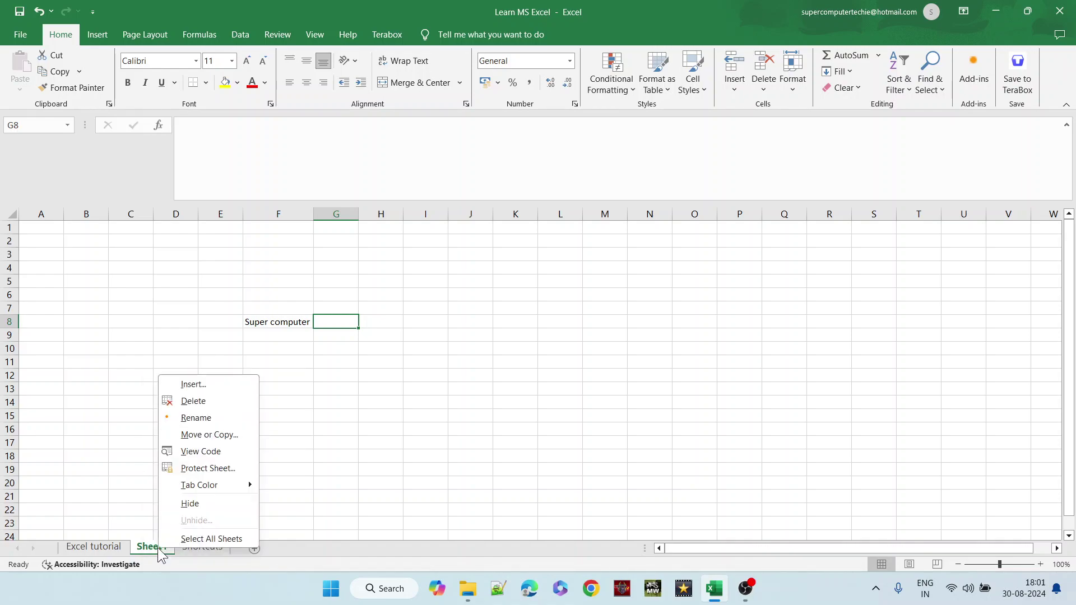
click(194, 401)
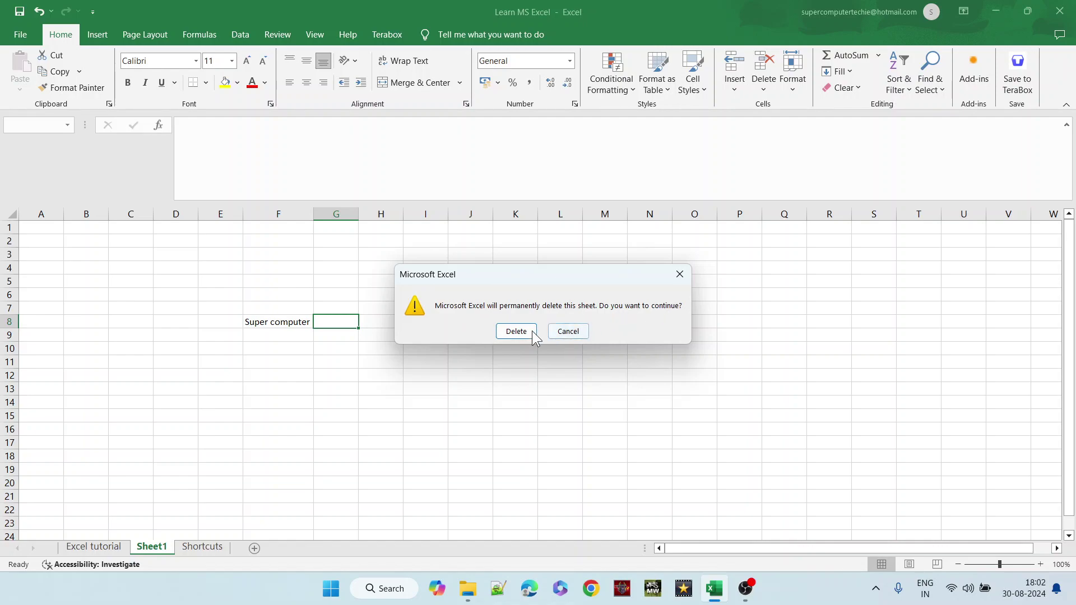
click(517, 331)
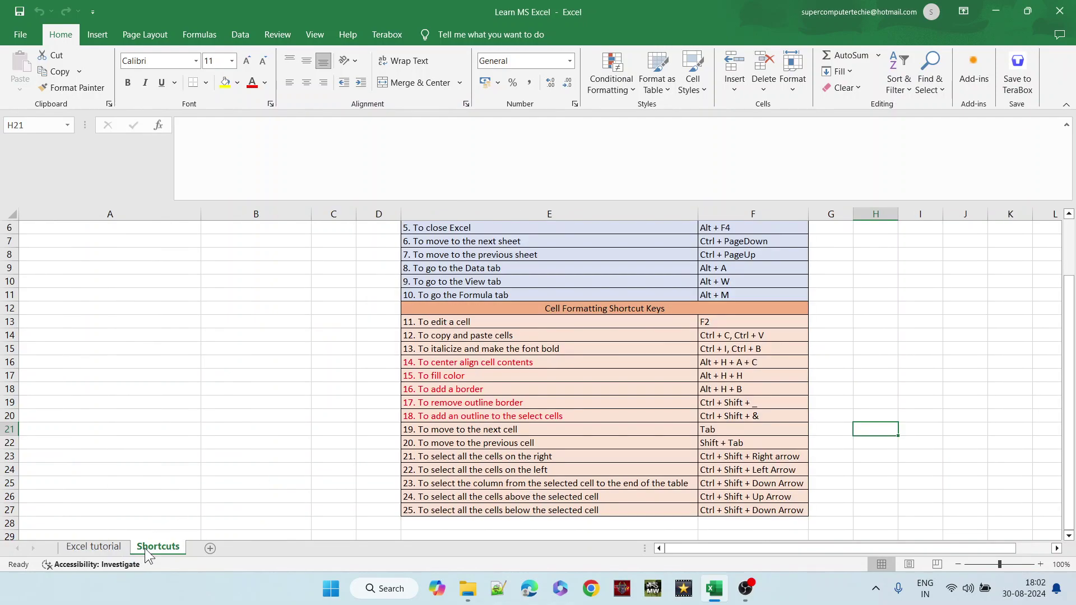
click(109, 547)
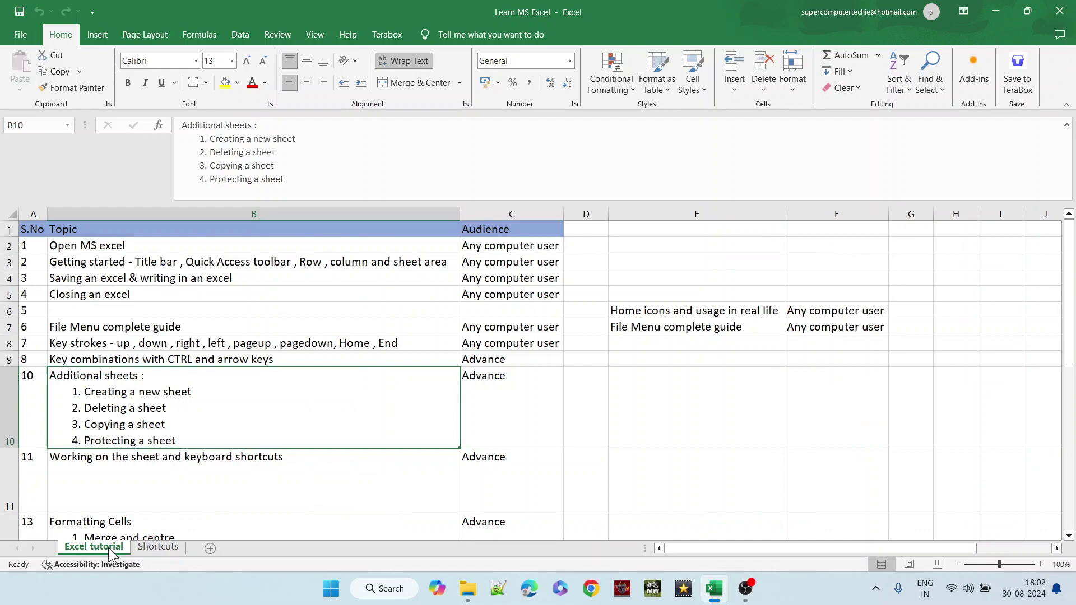
- Insert a blank sheet and rename Sheet2 to 'Testing sheet addition'
click(211, 548)
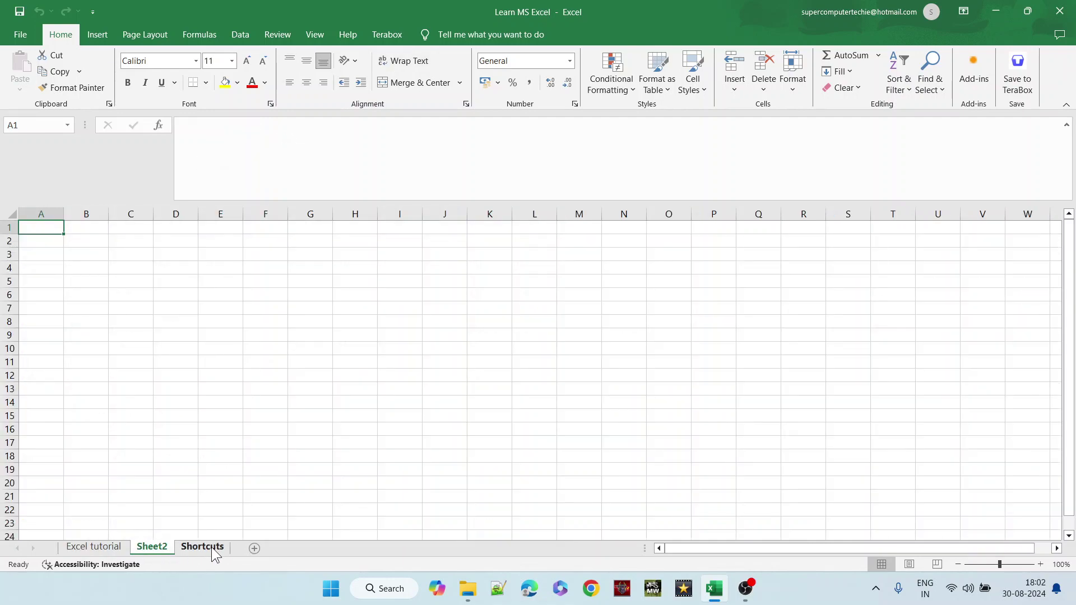
right_click(156, 547)
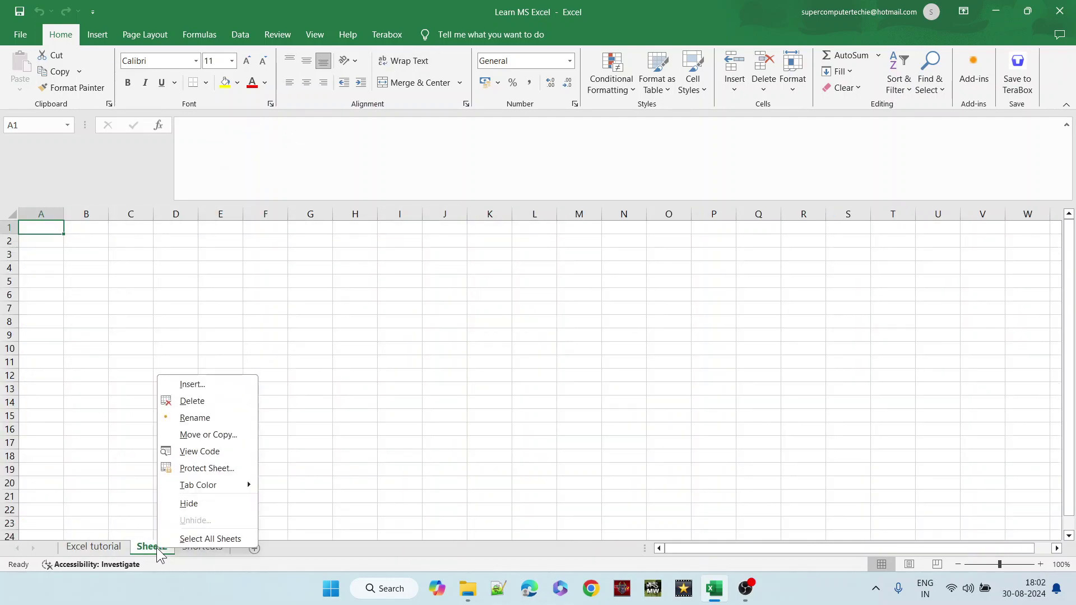
click(187, 418)
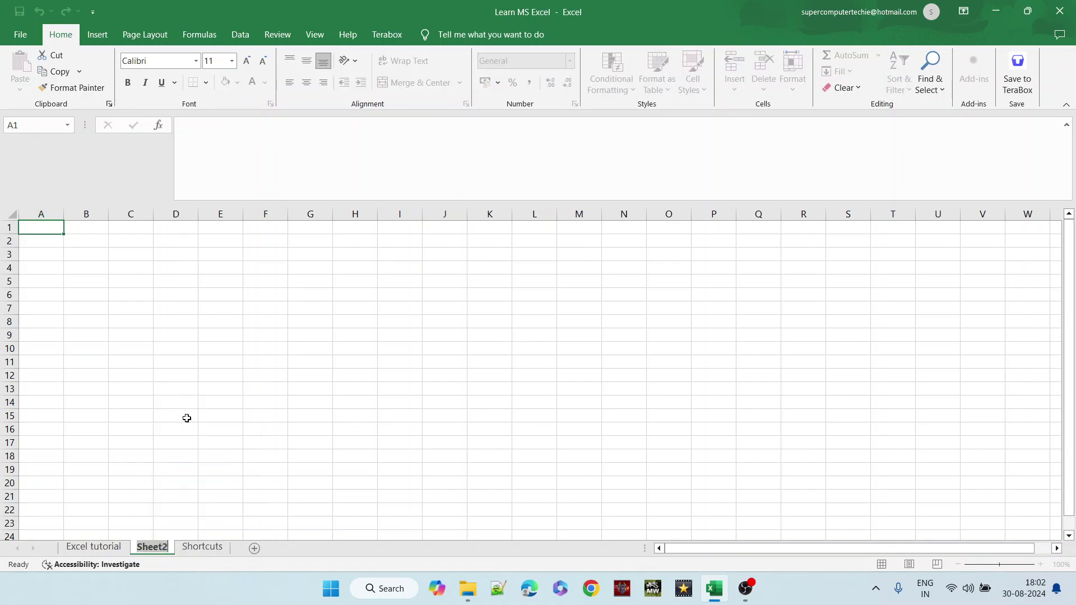
text(Testing)
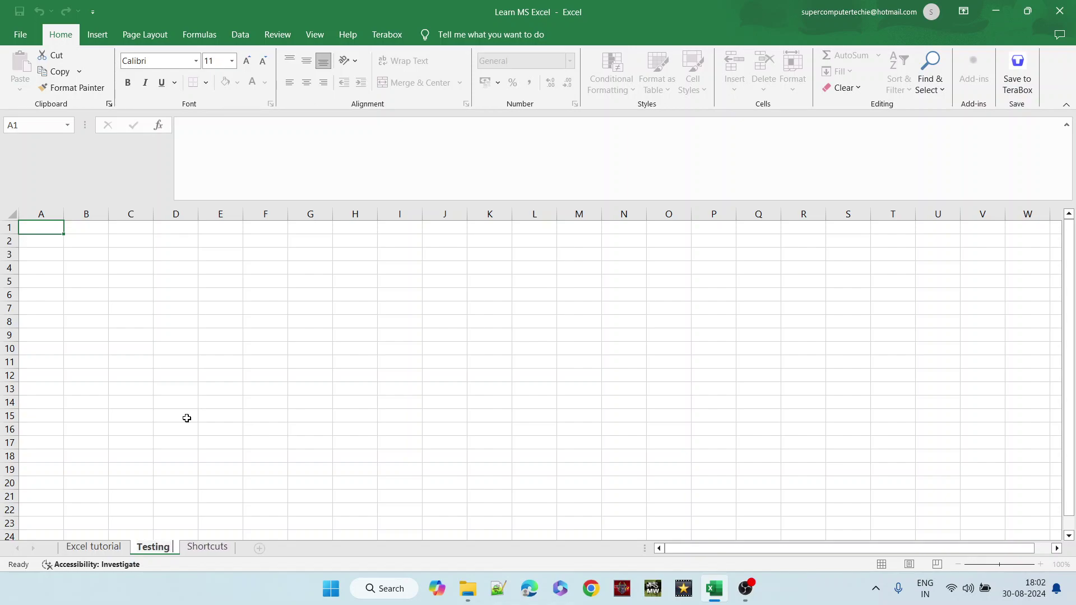
text( sheet addition)
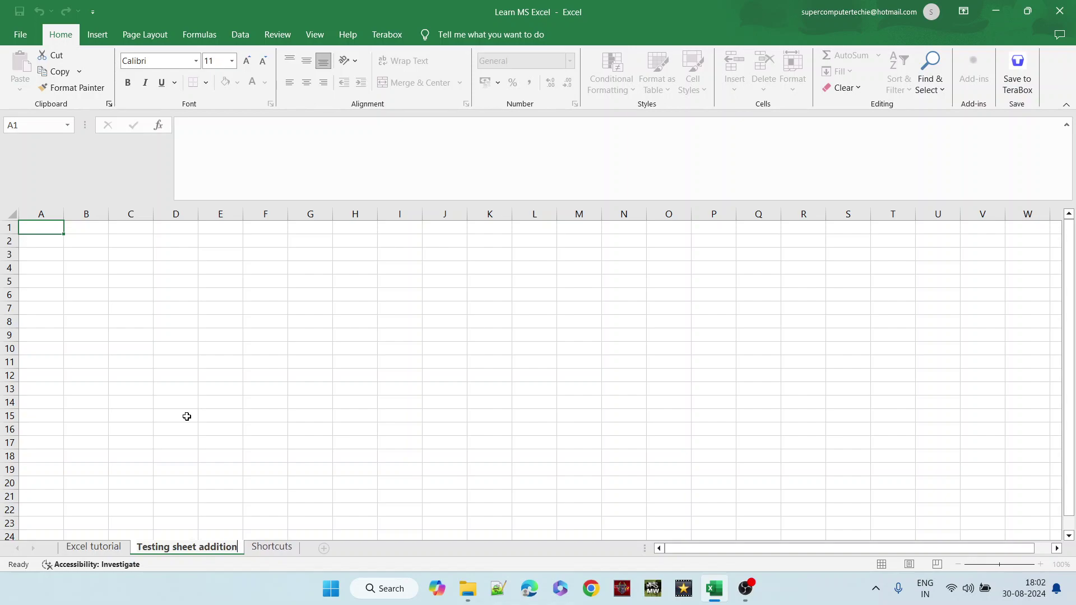
key(Return)
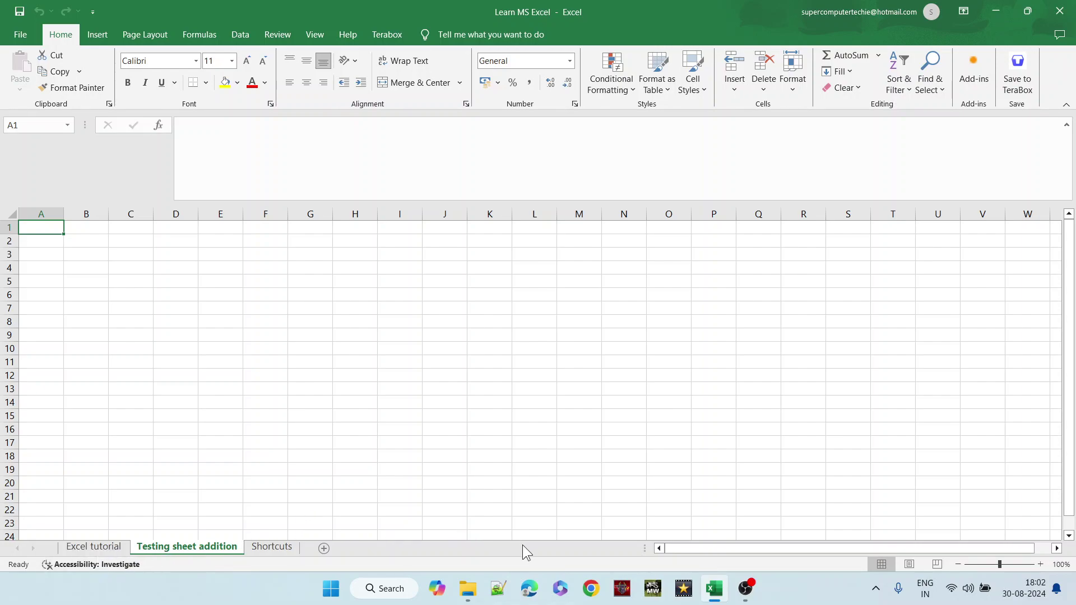
- Add five blank sheets, Sheet3 to Sheet7, then return to the Testing sheet addition tab
click(324, 543)
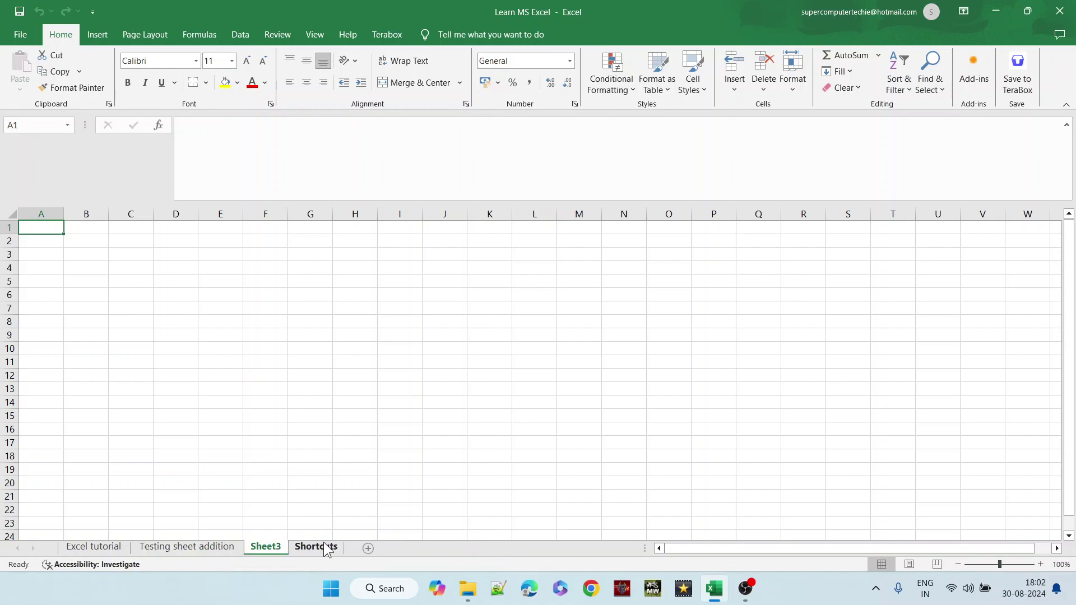
click(365, 547)
click(411, 549)
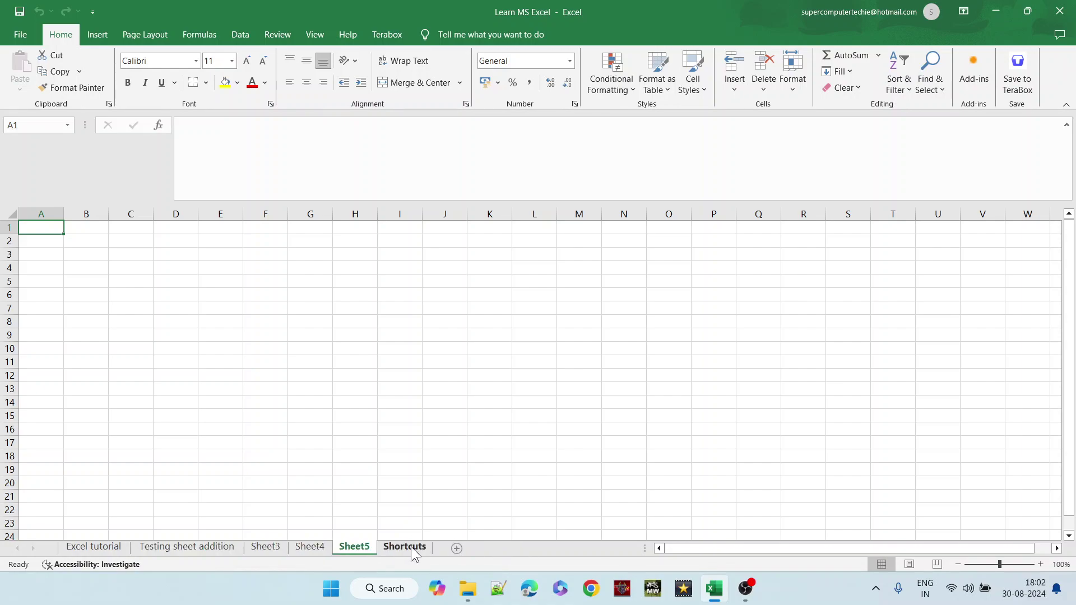
click(457, 550)
click(500, 549)
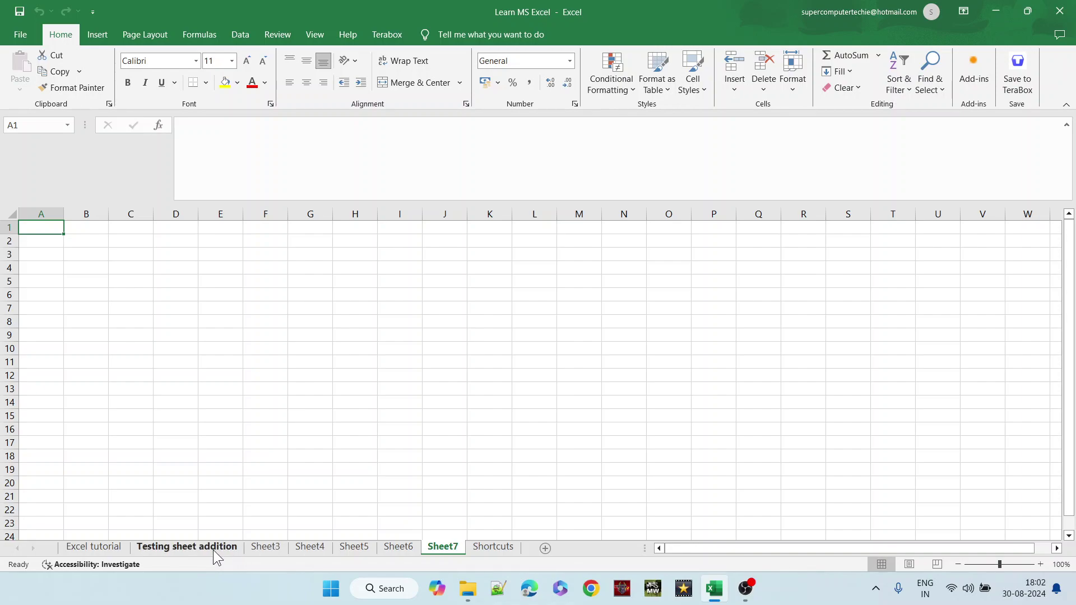
double_click(258, 547)
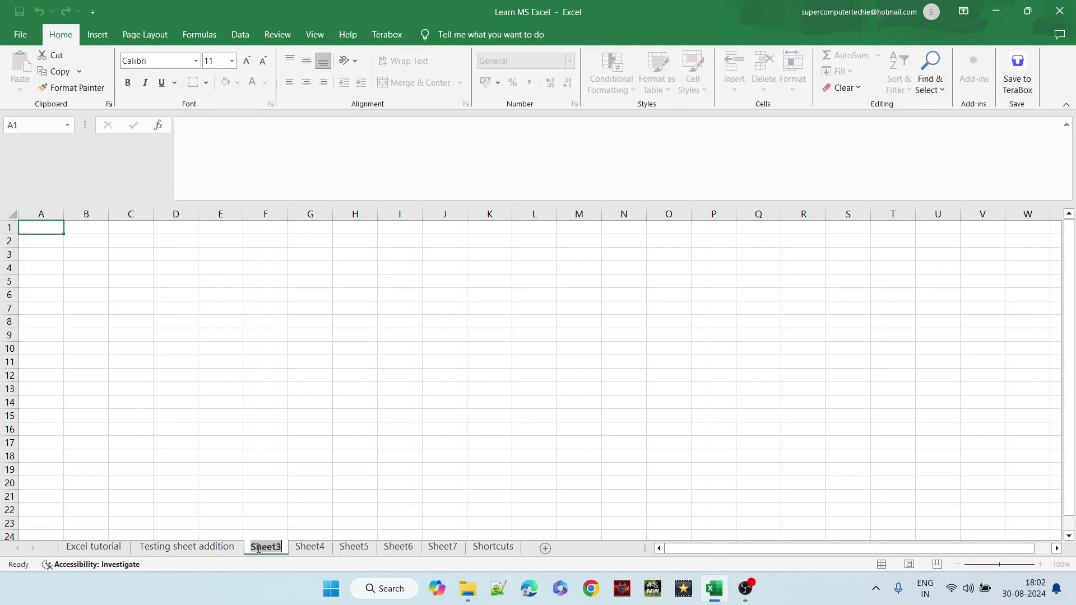
click(228, 550)
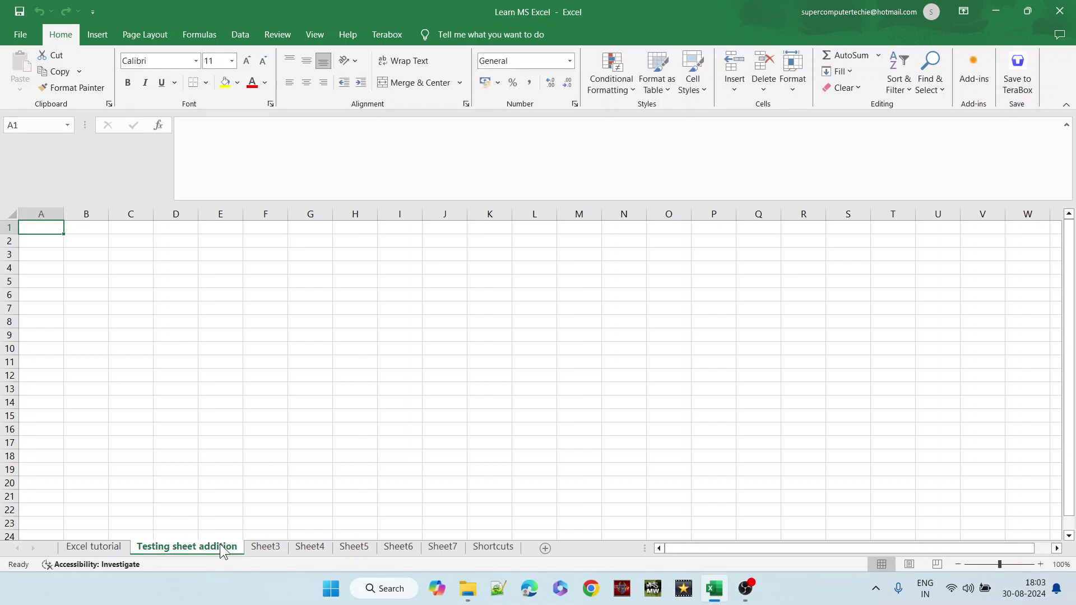
- Move Testing sheet addition to '(move to end)' within Learn MS Excel.xlsx via Move or Copy
right_click(222, 551)
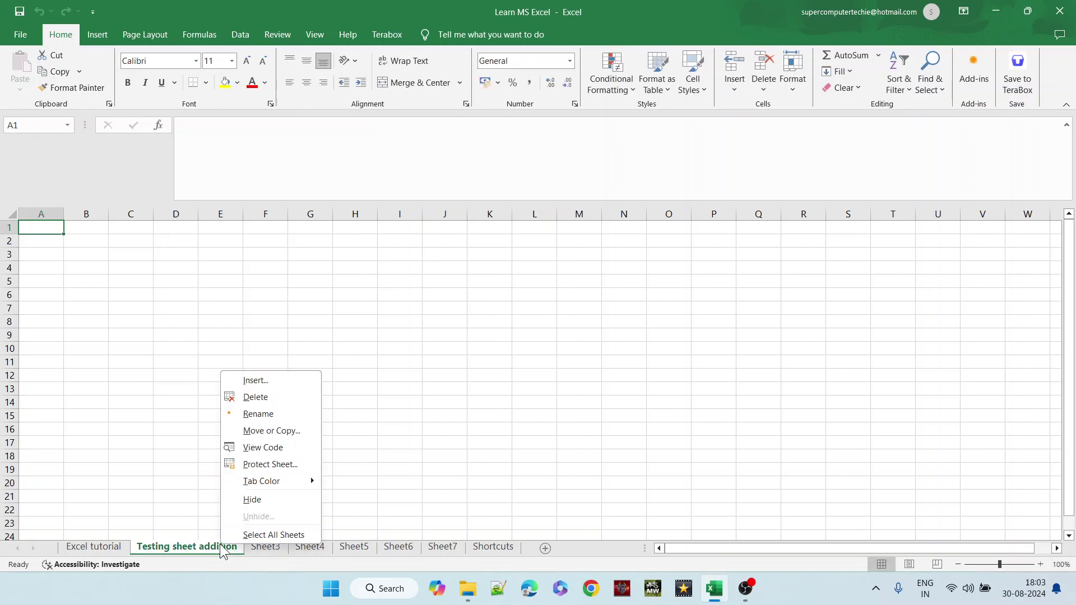
click(256, 431)
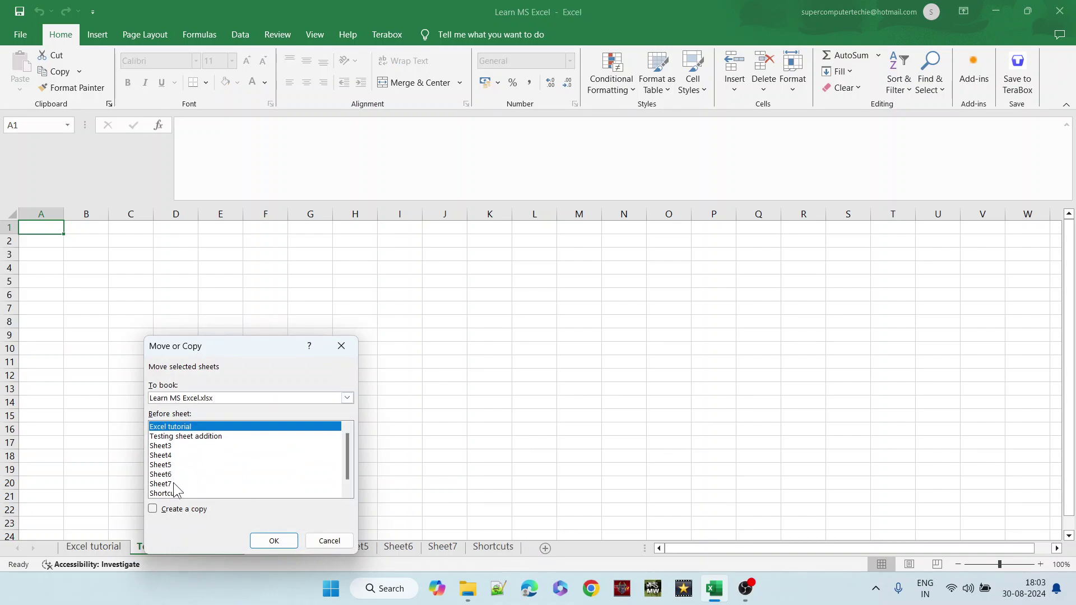
click(174, 437)
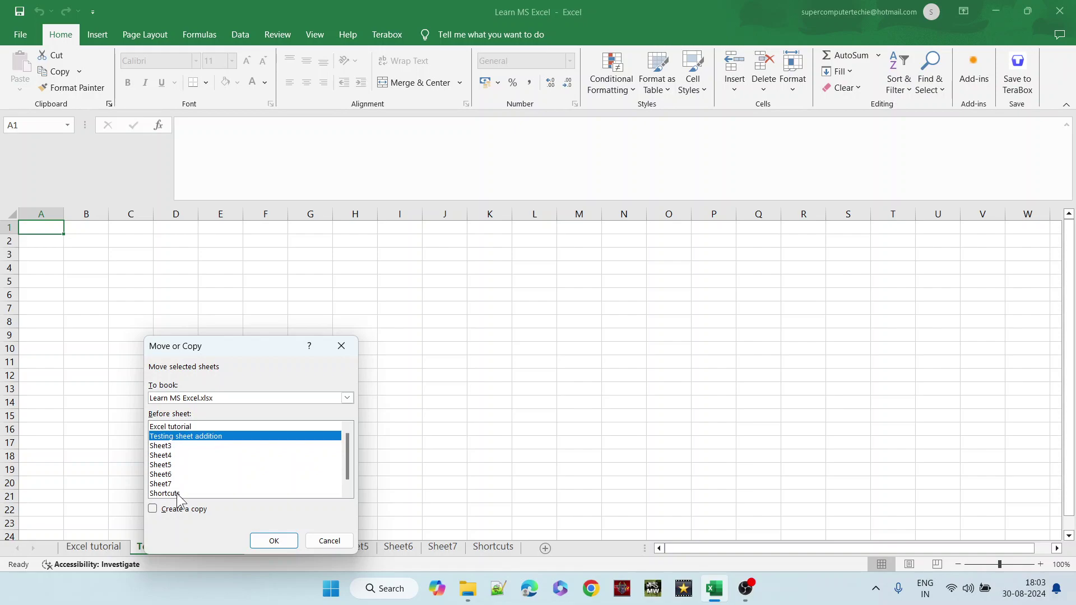
click(240, 398)
click(240, 398)
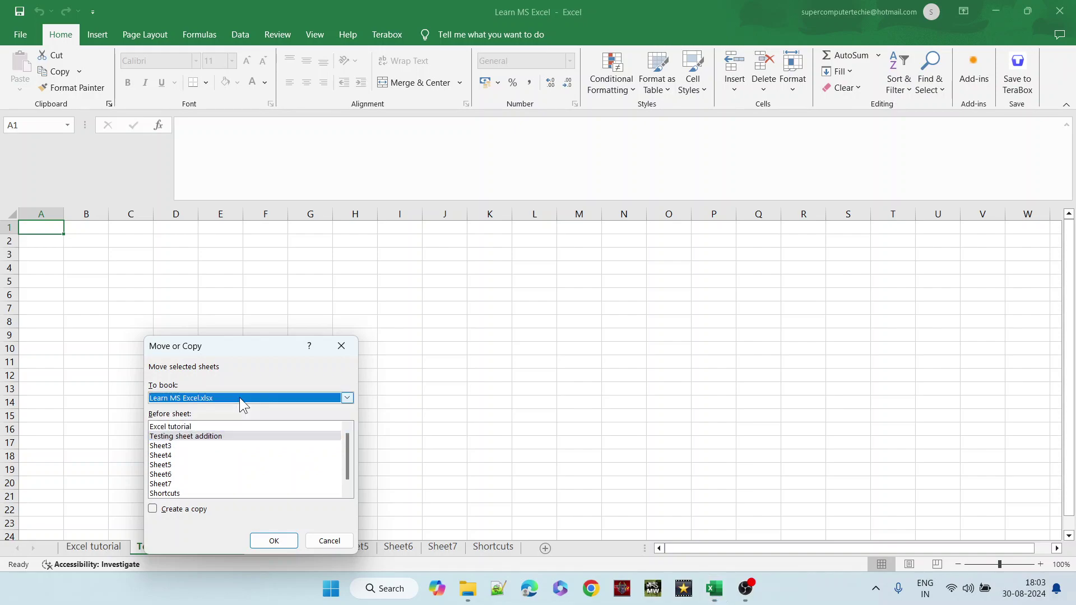
scroll(346, 448, down, 1)
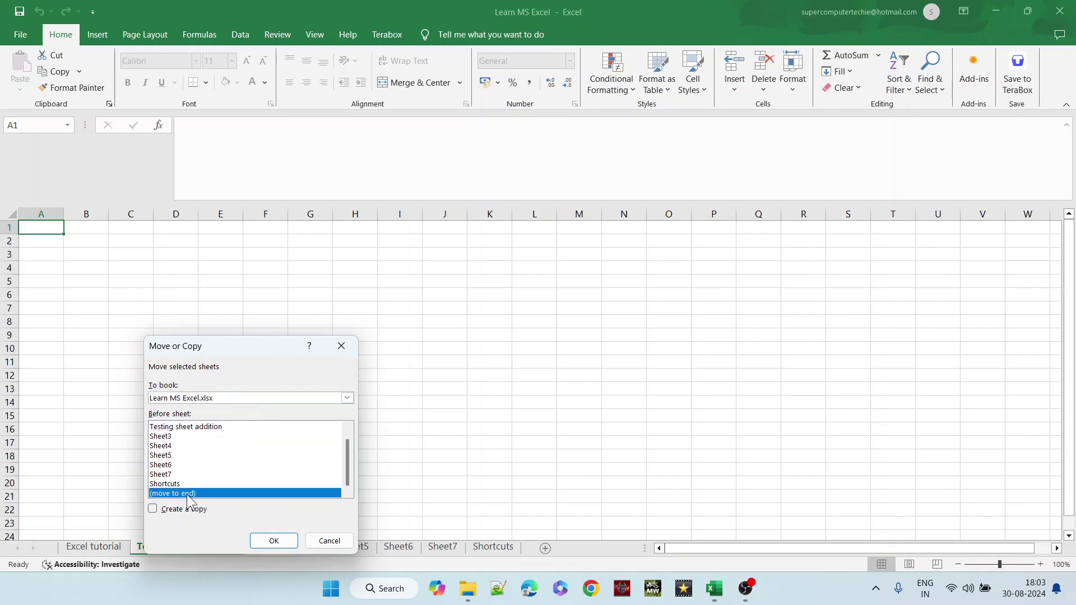
click(274, 541)
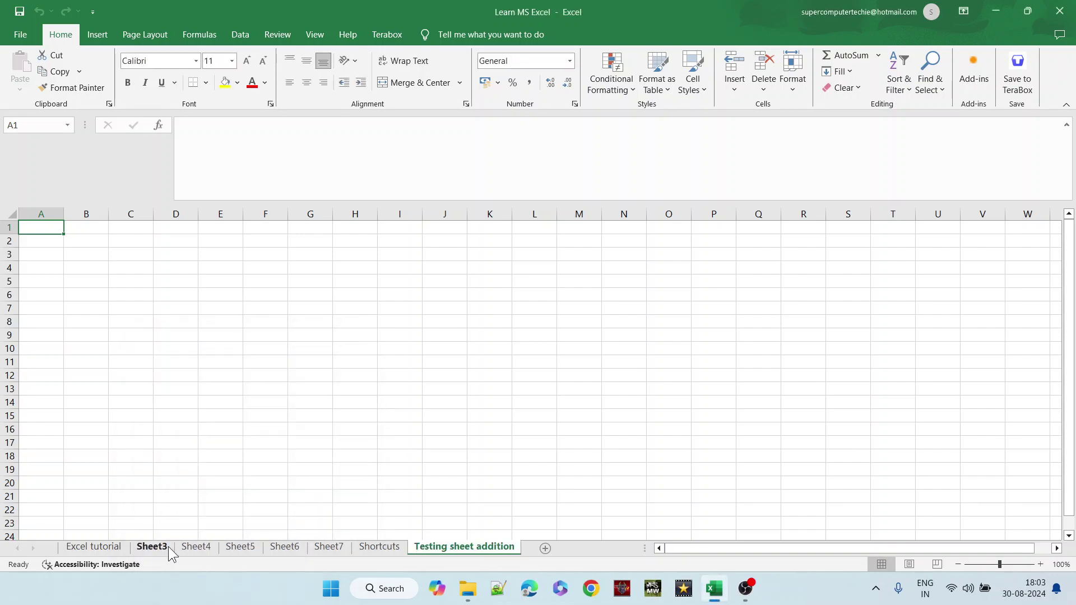
right_click(469, 555)
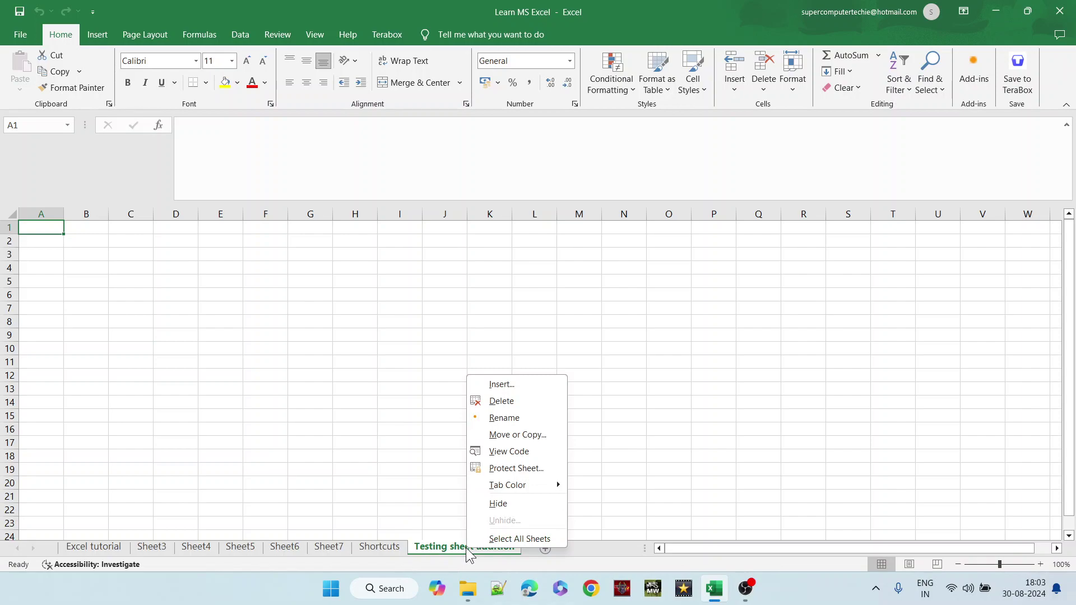
click(510, 436)
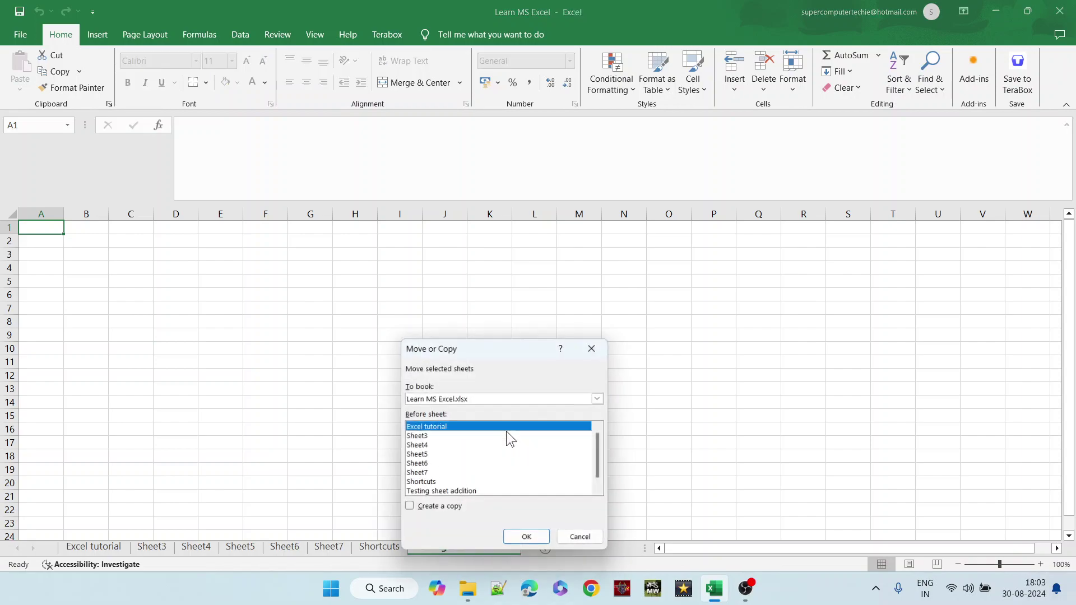
click(408, 509)
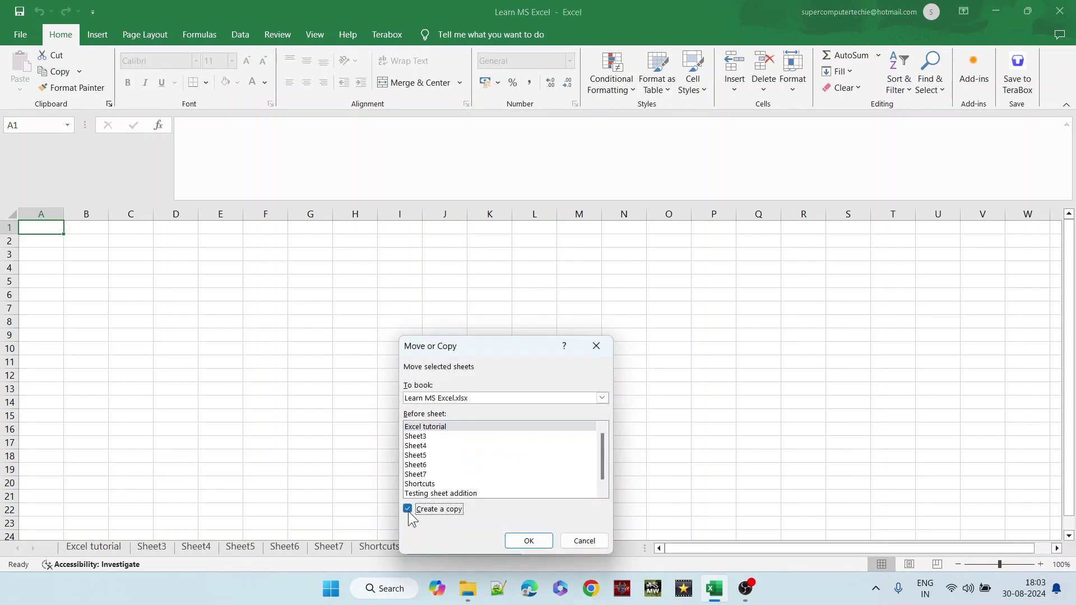
click(529, 542)
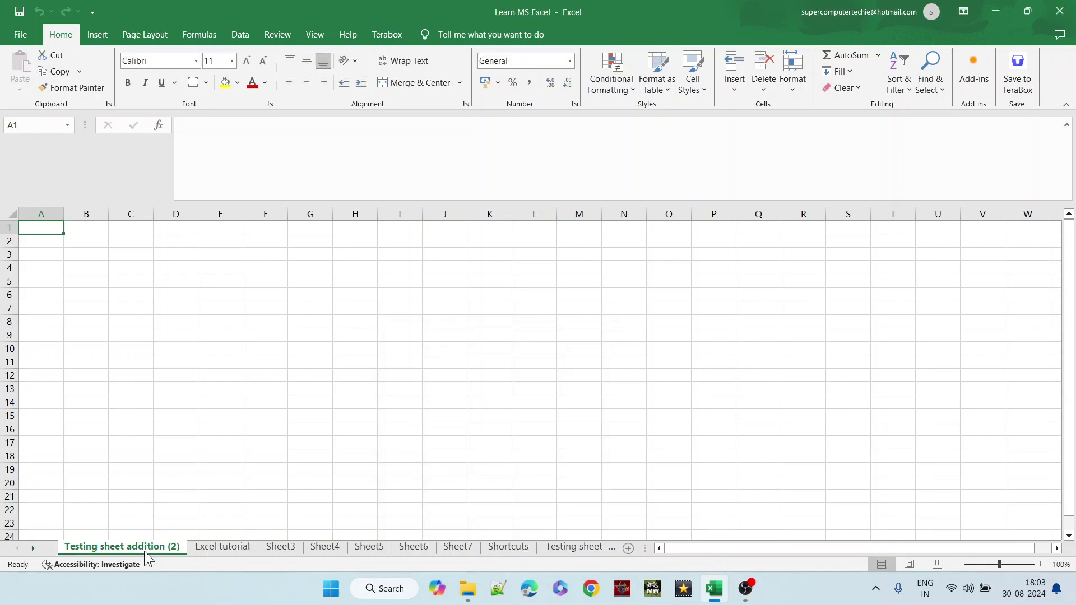
click(569, 547)
click(94, 549)
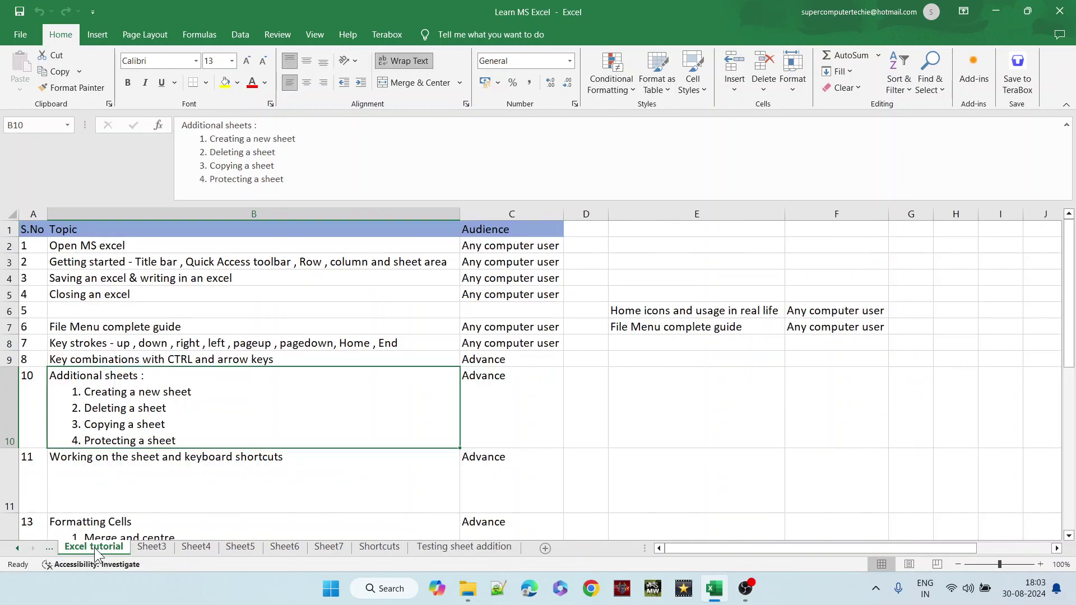
click(152, 548)
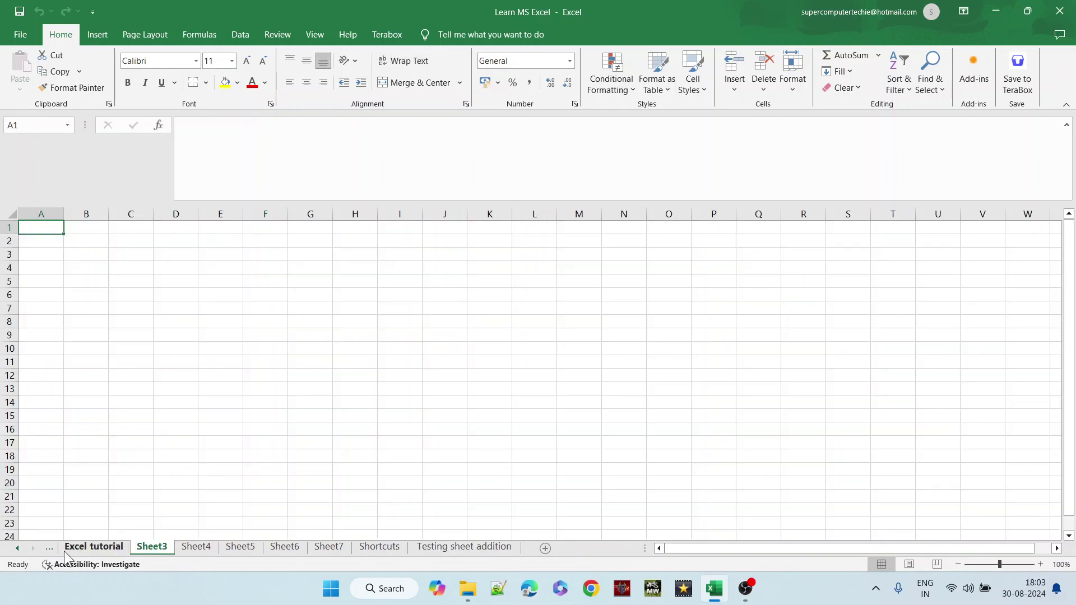
click(16, 548)
right_click(149, 547)
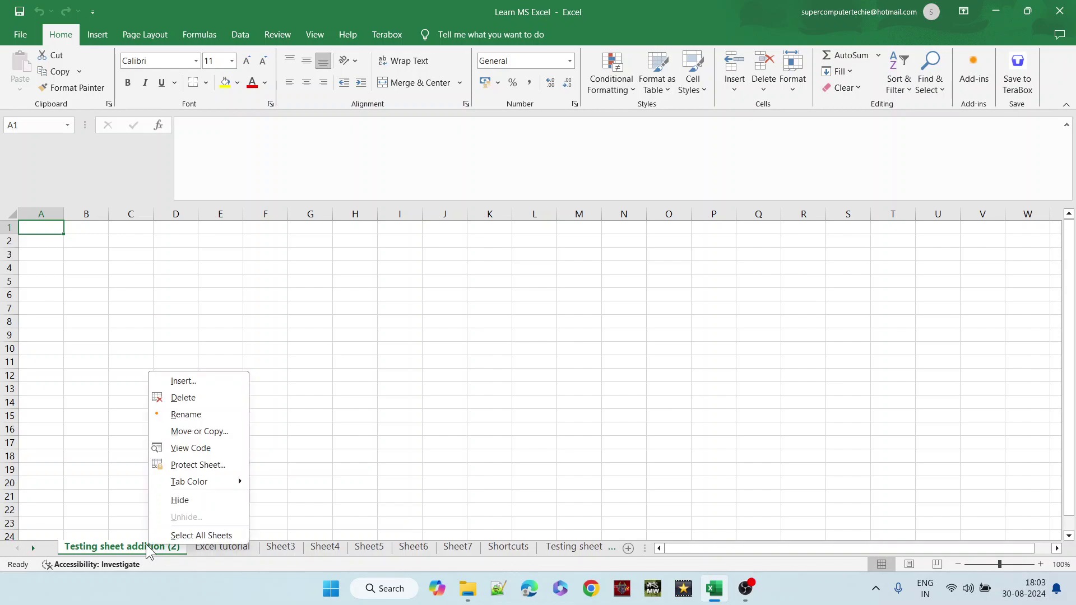
click(195, 402)
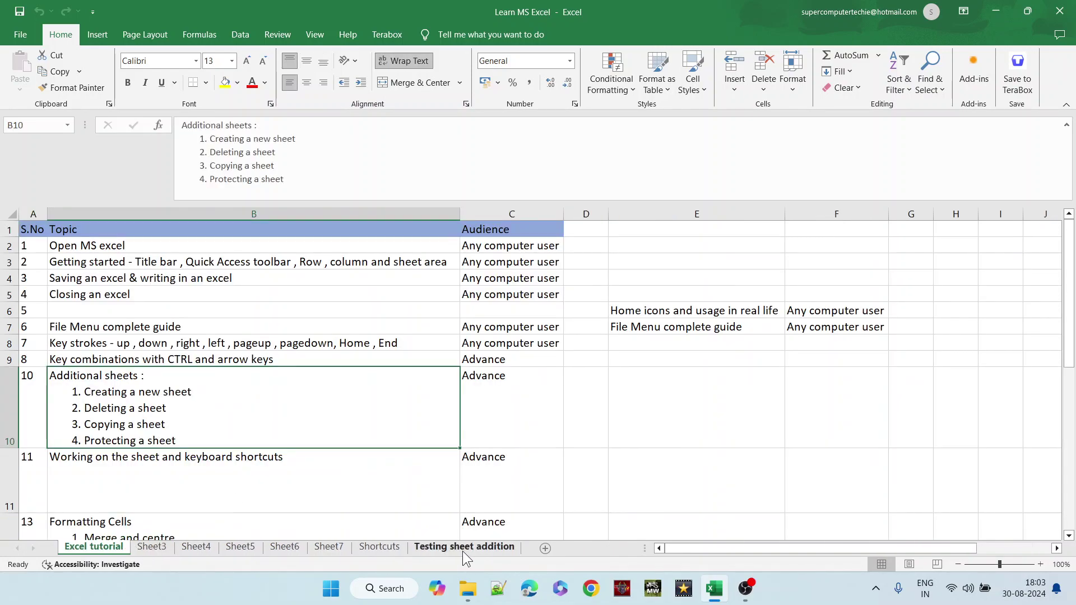
- Protect the Testing sheet addition sheet with a password, entered and confirmed
right_click(432, 548)
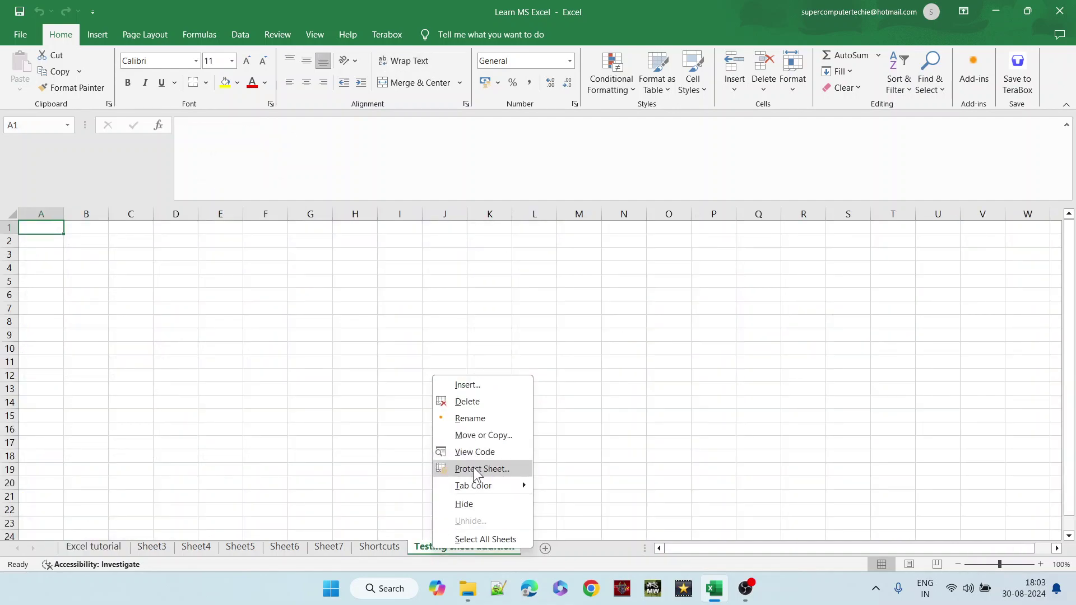
click(473, 469)
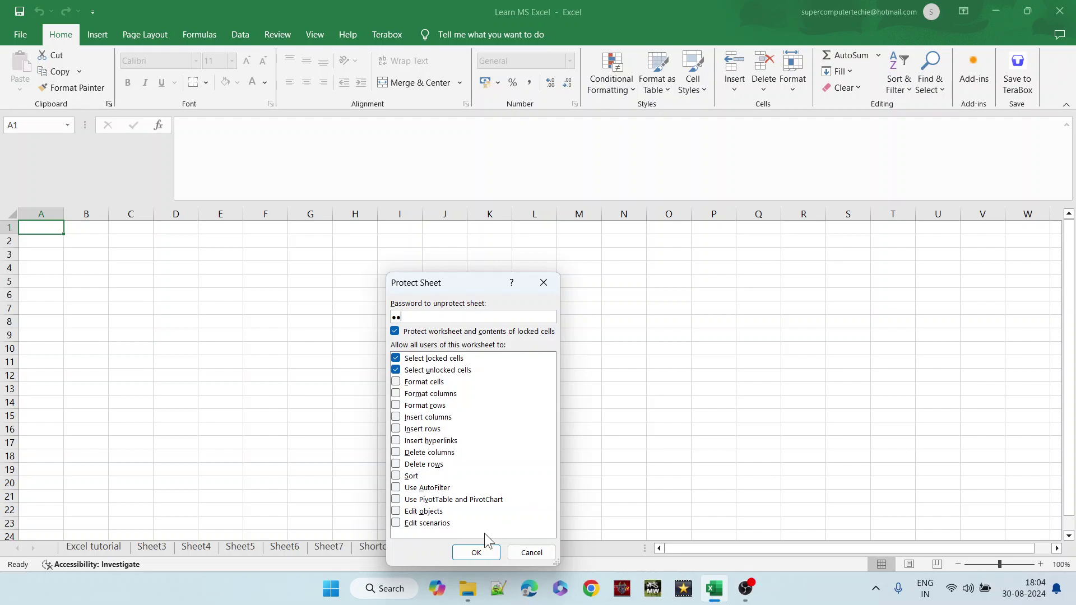
click(476, 552)
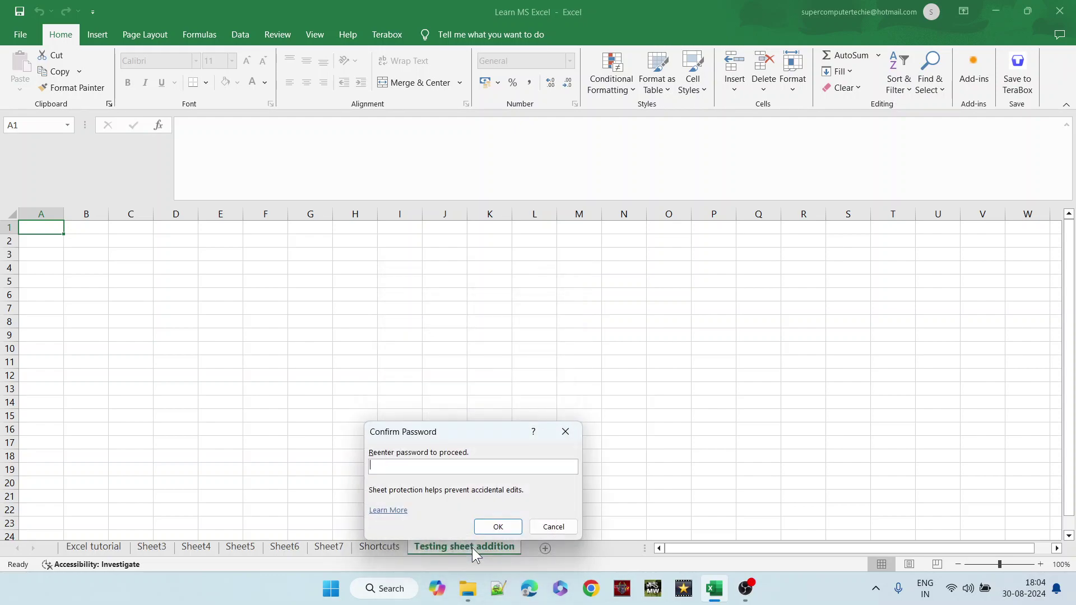
text(12)
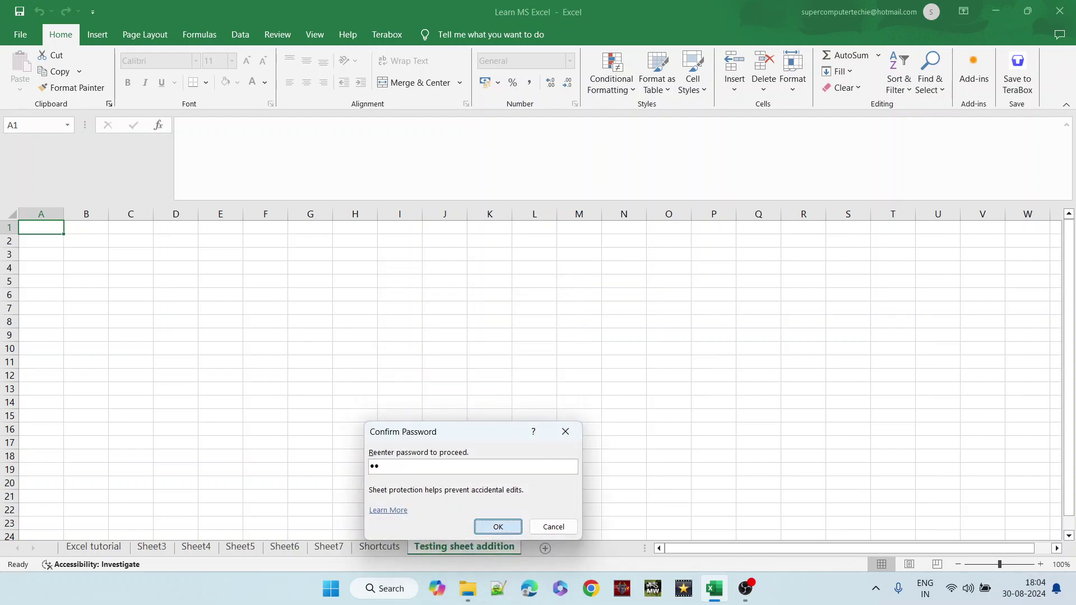
key(Return)
- Try editing cell H11 on the protected sheet and dismiss the refusal warning
click(376, 551)
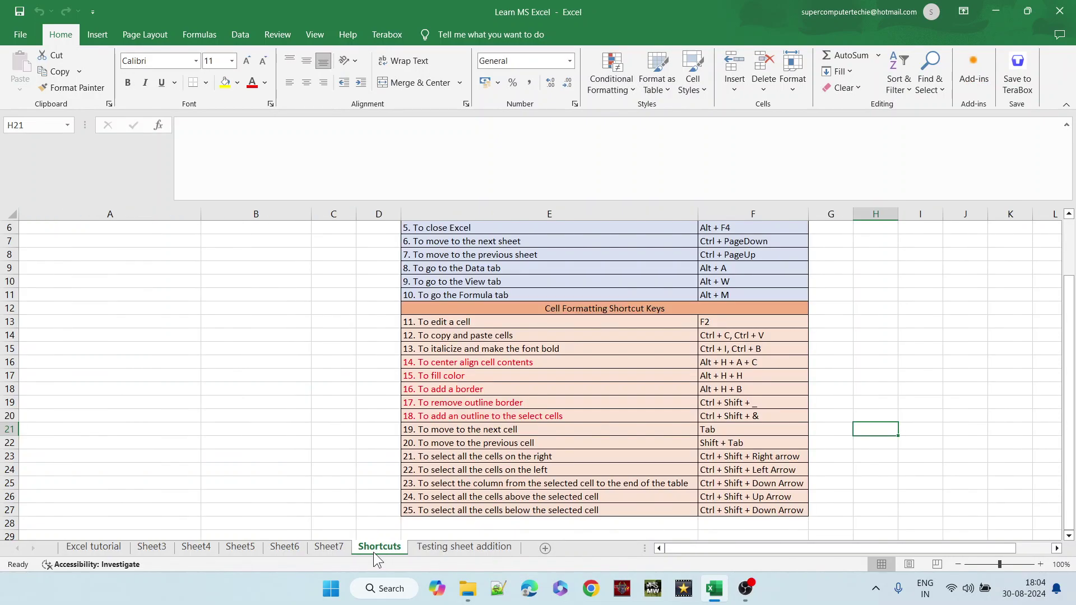
click(426, 554)
click(373, 360)
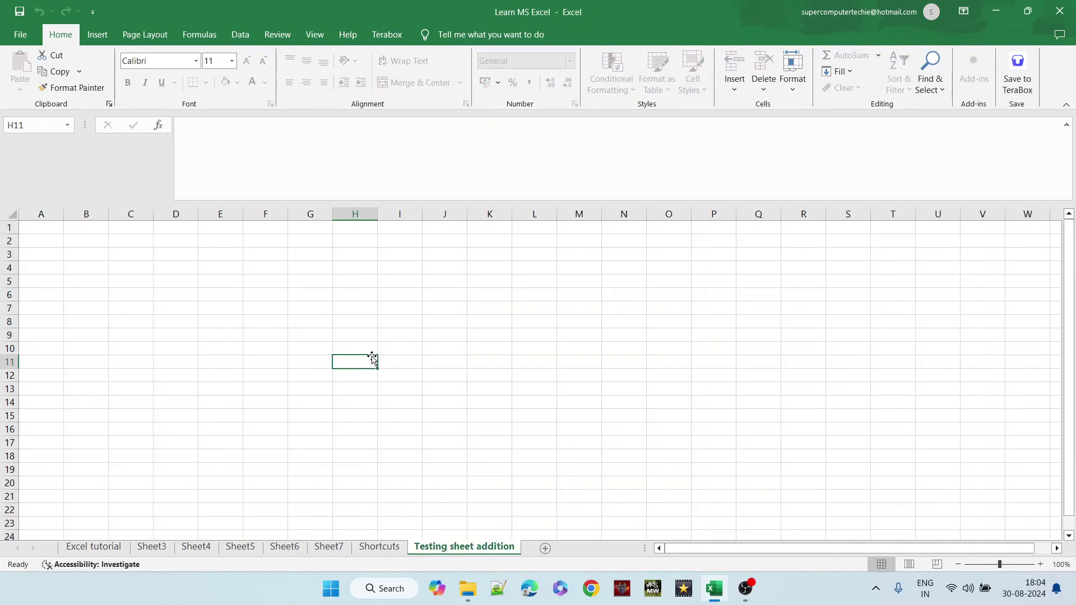
double_click(373, 359)
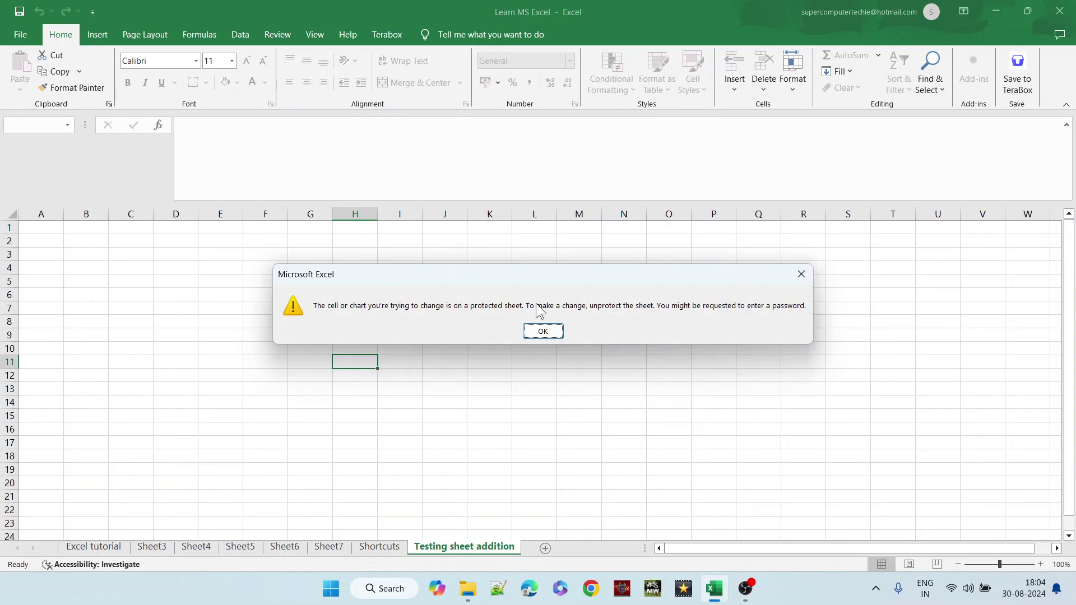
click(543, 332)
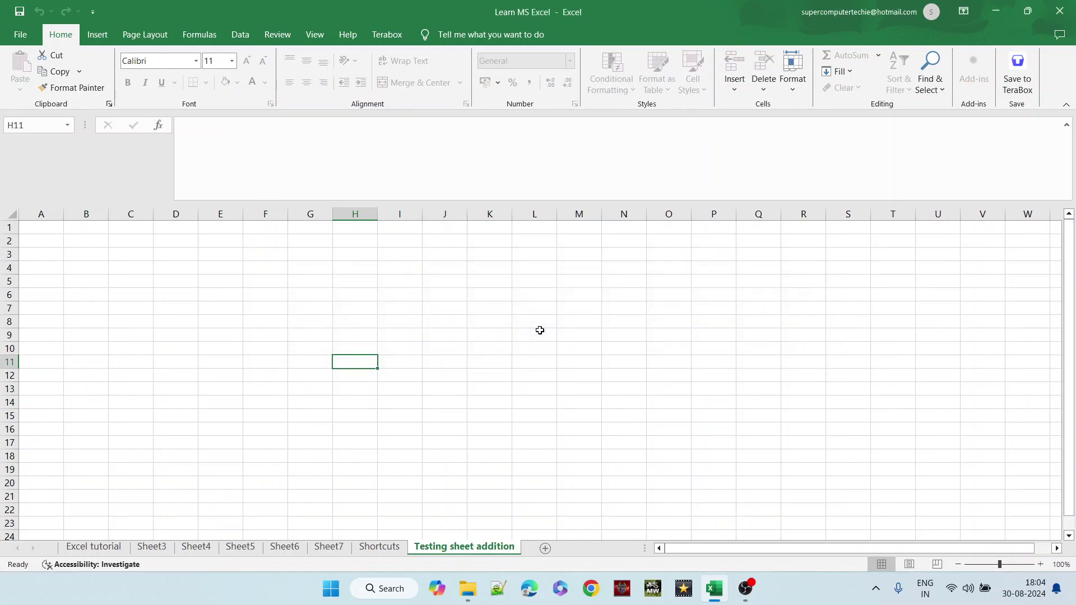
- Unprotect the Testing sheet addition sheet by entering its password
right_click(458, 551)
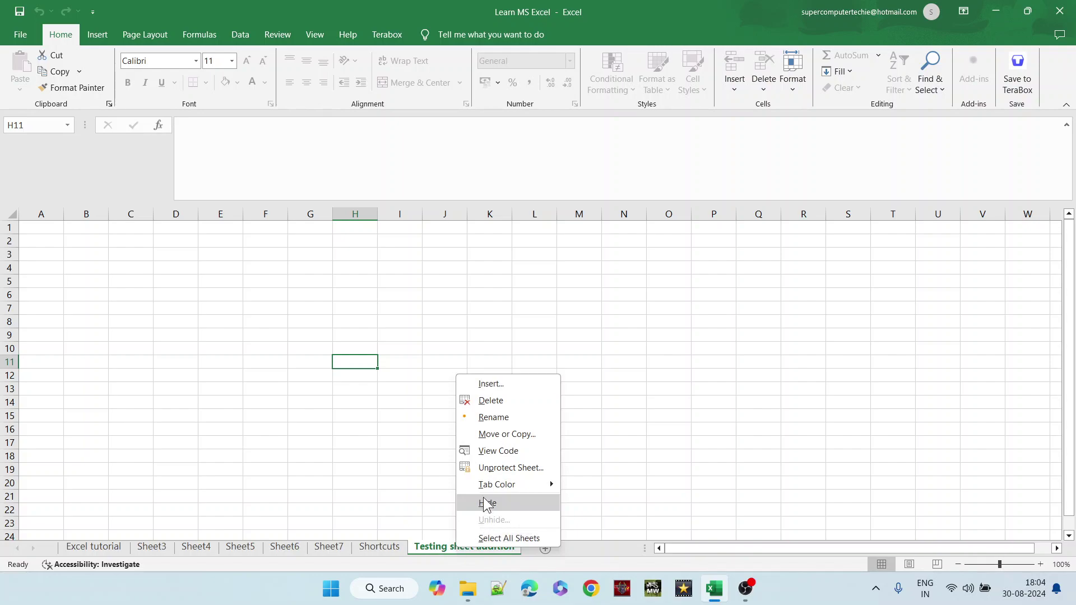
click(499, 468)
text(12)
key(Return)
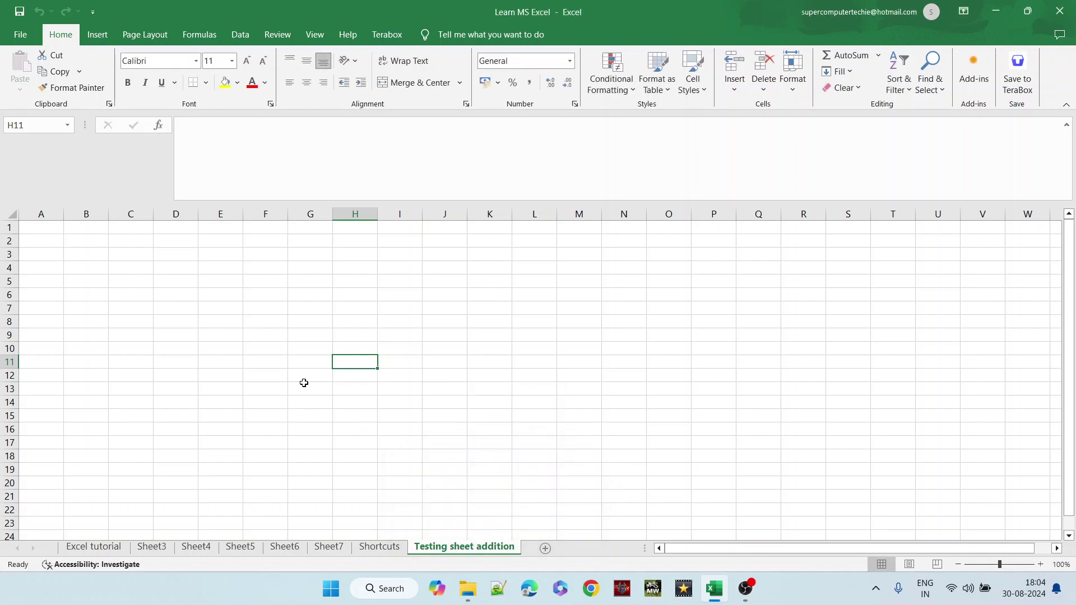
- Type test text into E7 to confirm editing works, then delete it
click(206, 305)
text(dsadsadasdasdsadsadas)
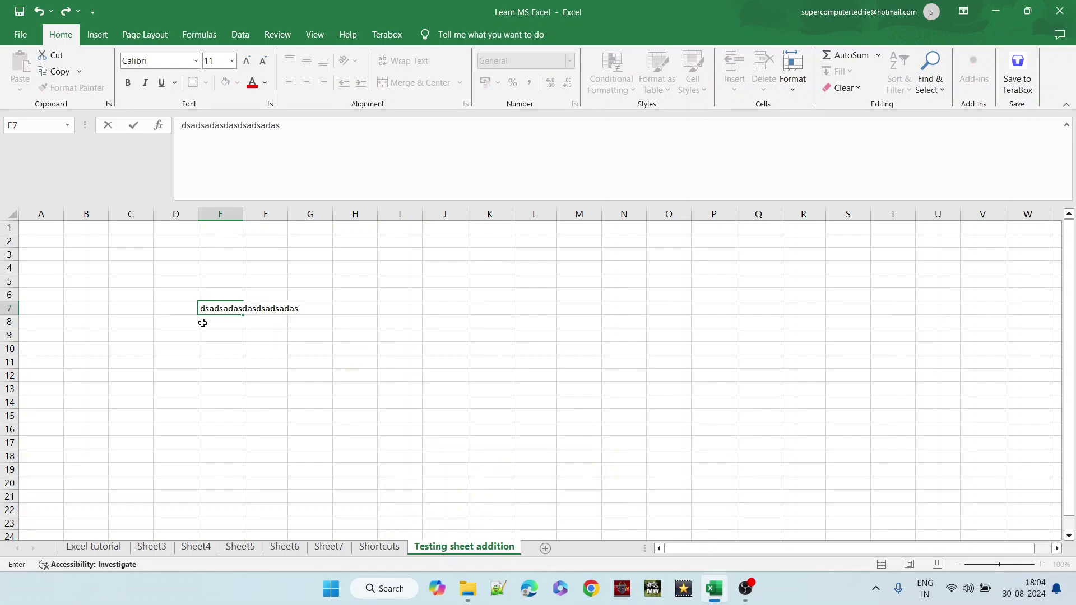
key(Return)
click(204, 310)
key(Delete)
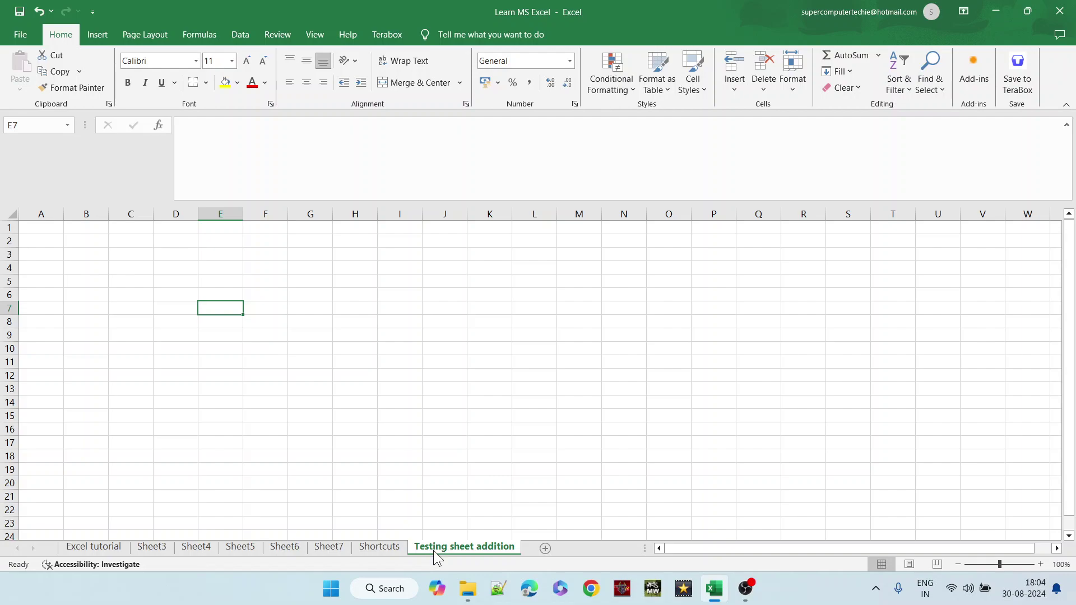
right_click(434, 551)
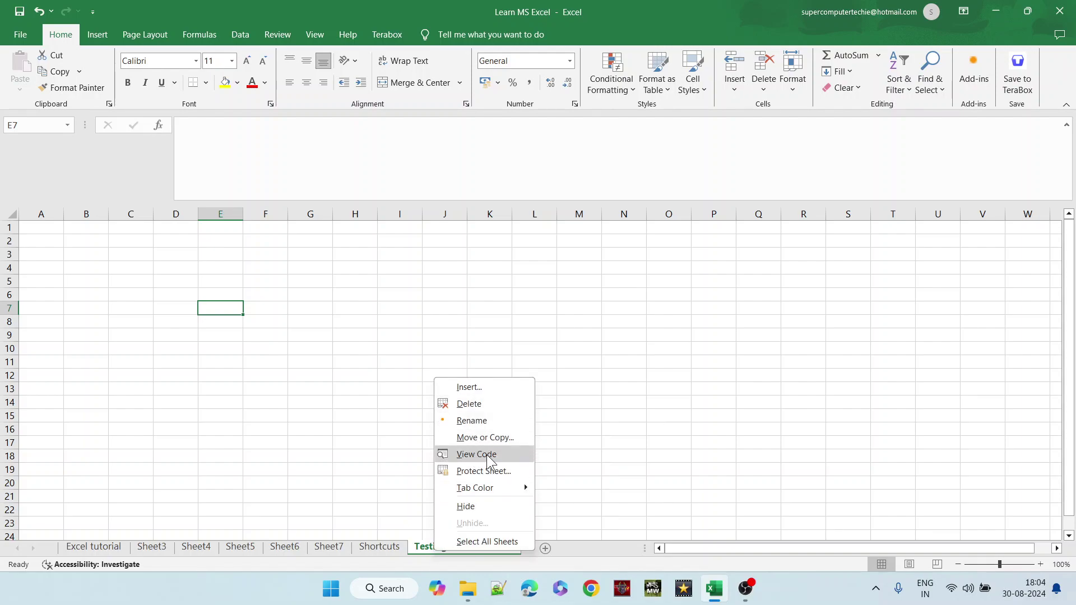
- Colour the Testing sheet addition tab light orange and the Sheet7 tab light blue
mouse_move(488, 487)
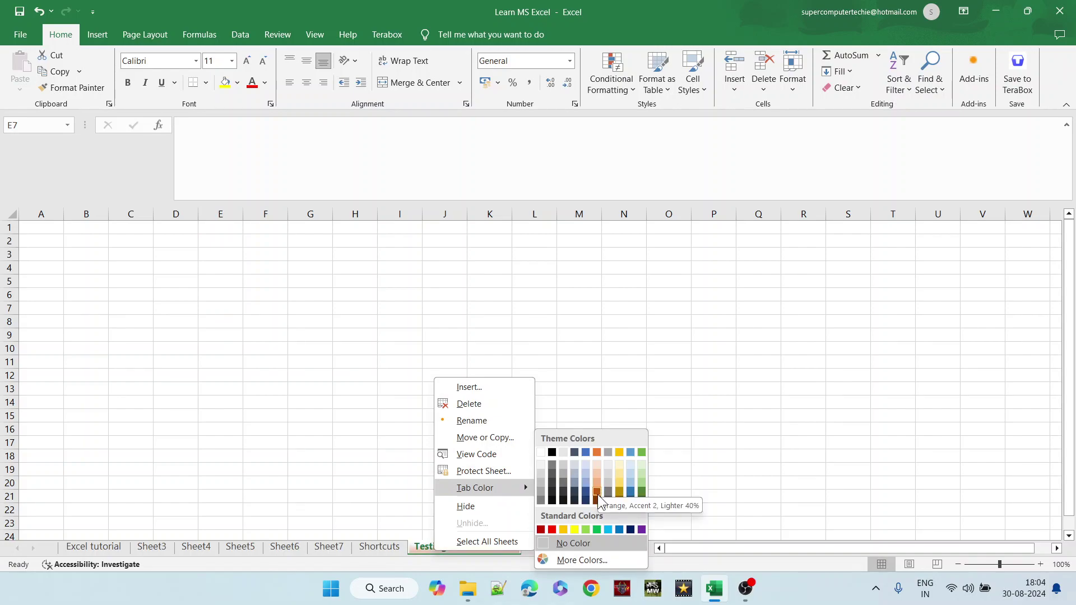
click(597, 483)
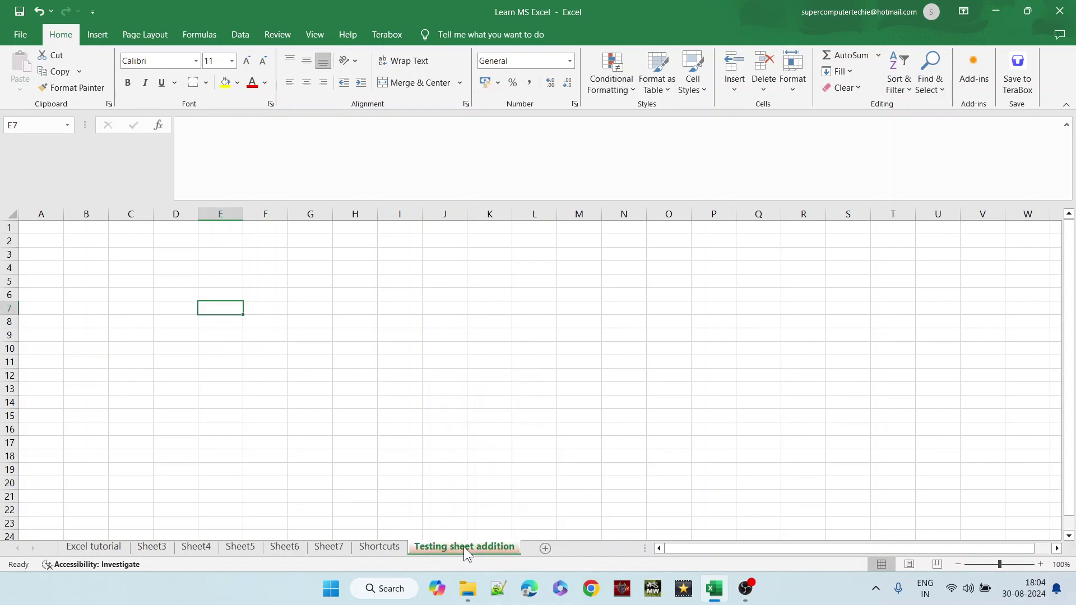
click(389, 549)
right_click(386, 552)
click(323, 553)
right_click(323, 553)
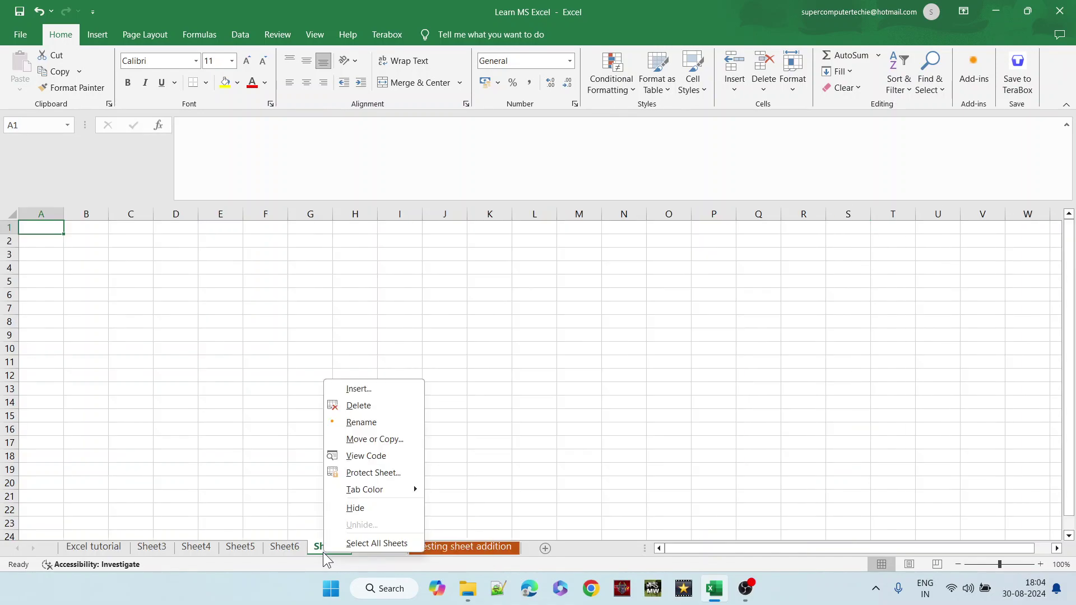
mouse_move(399, 491)
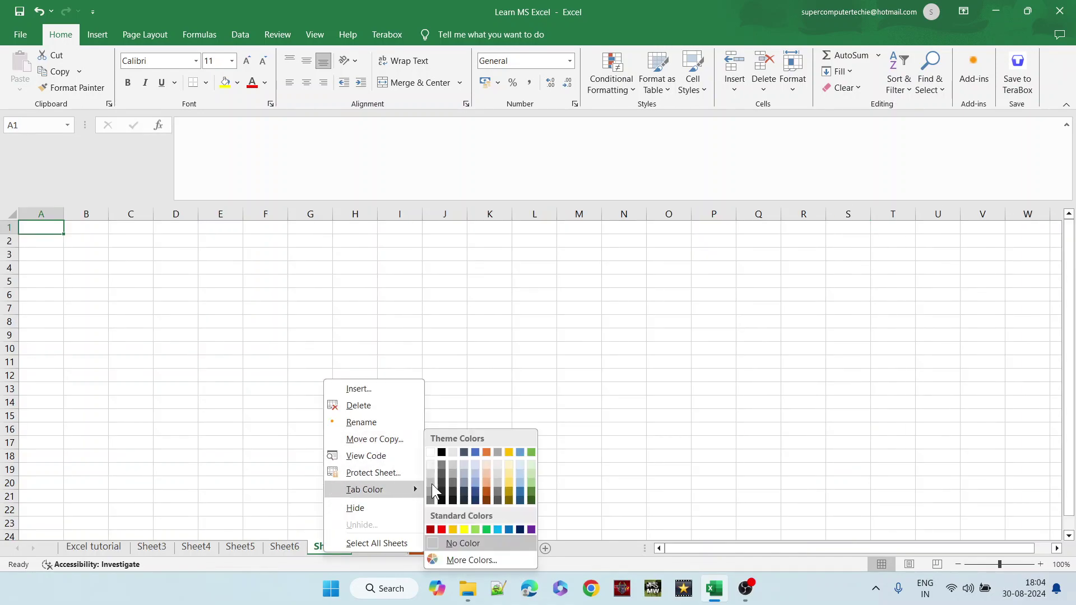
click(521, 475)
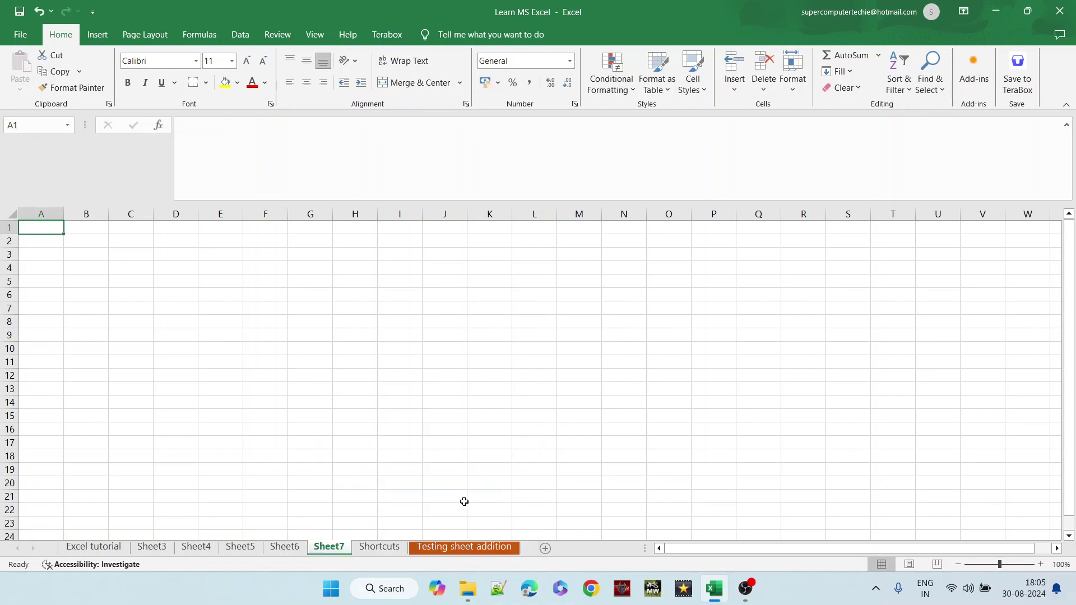
- Give the Sheet6 tab a standard colour
right_click(290, 555)
mouse_move(360, 491)
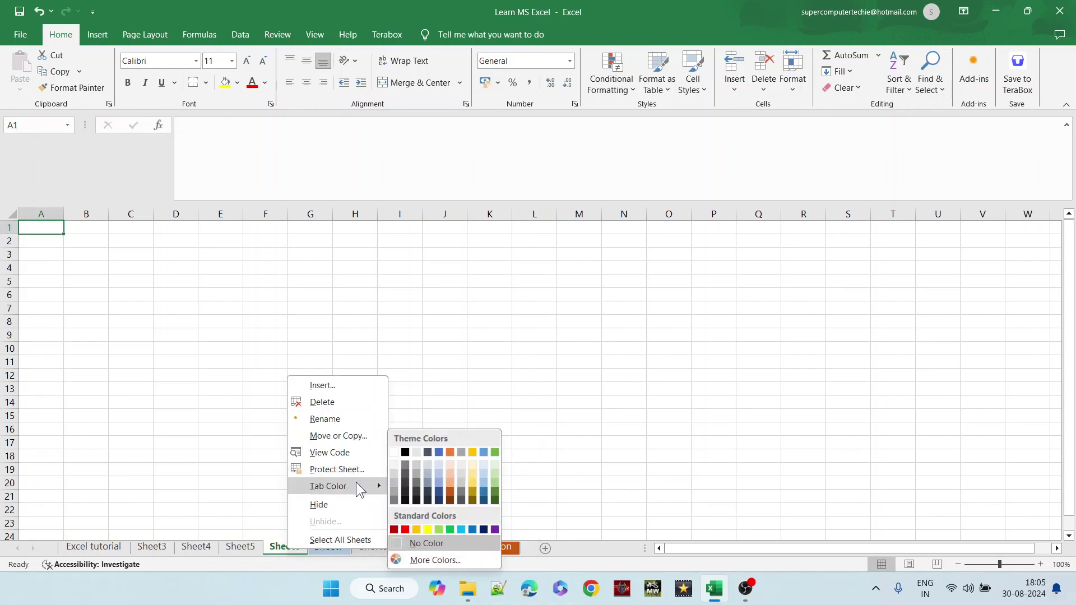
click(461, 530)
click(387, 469)
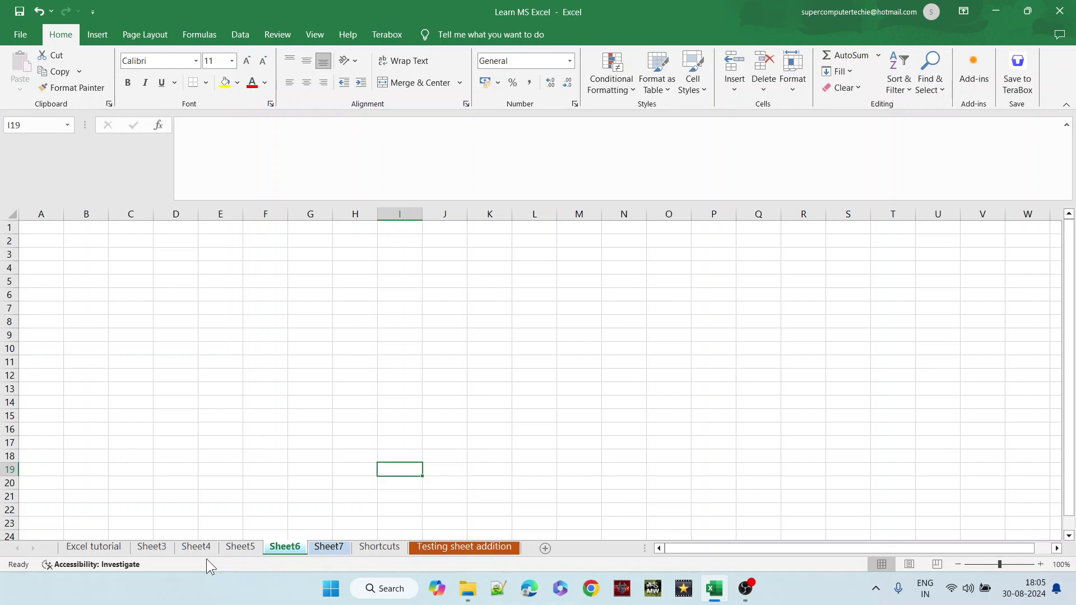
- Delete Sheet3, Sheet4, Sheet5, Sheet6 and Sheet7
right_click(160, 550)
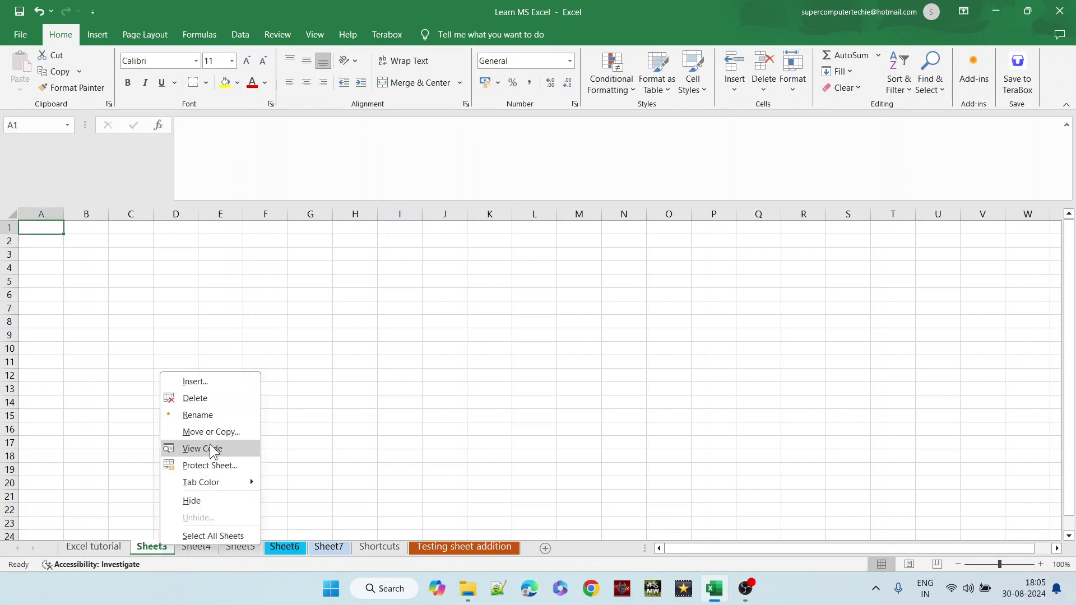
click(209, 399)
right_click(160, 555)
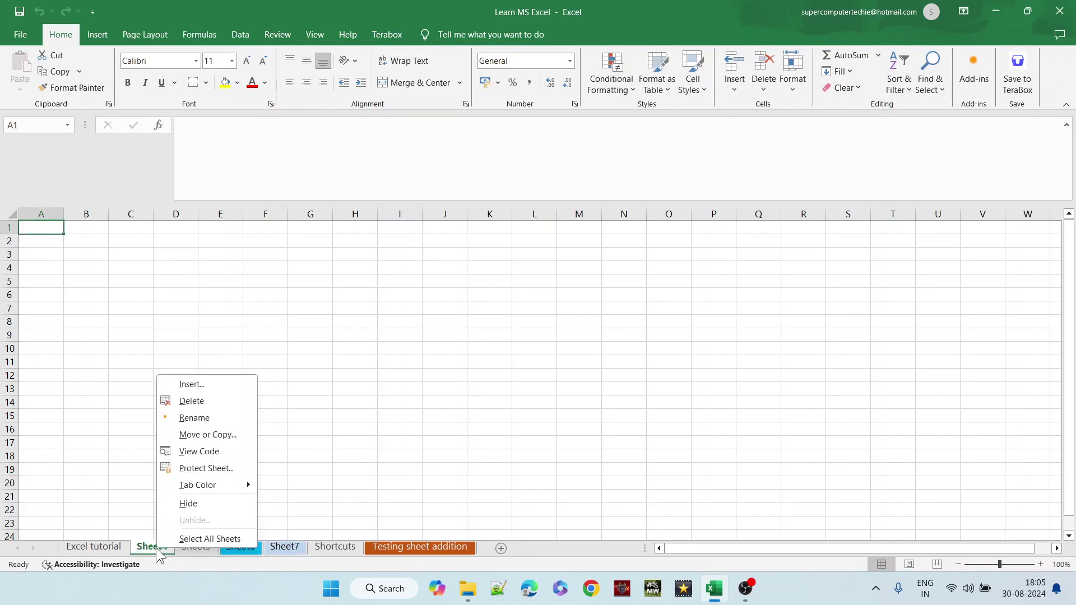
click(189, 400)
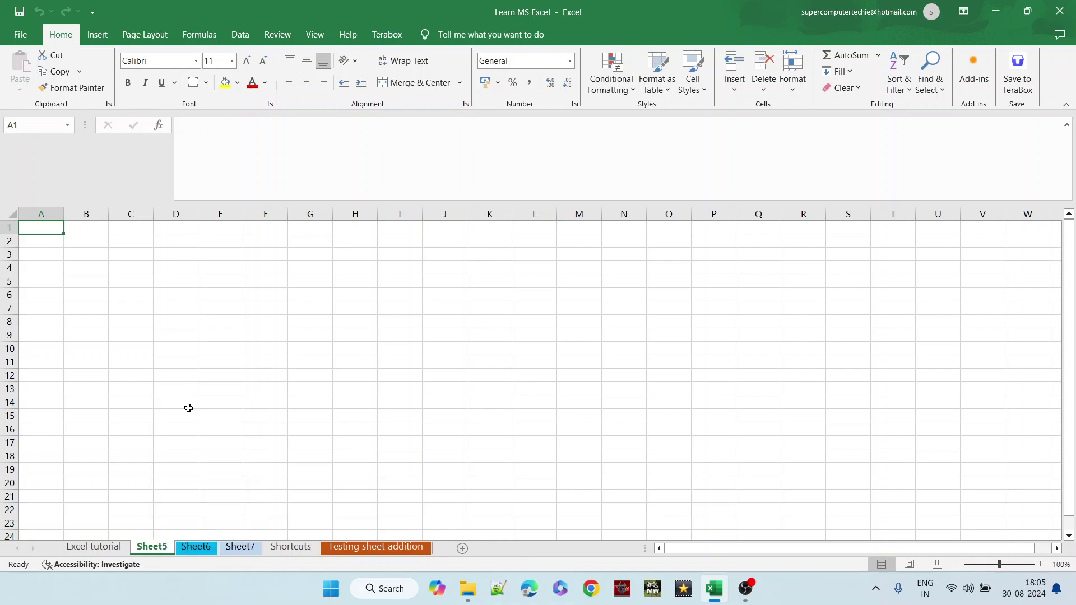
right_click(161, 552)
click(185, 401)
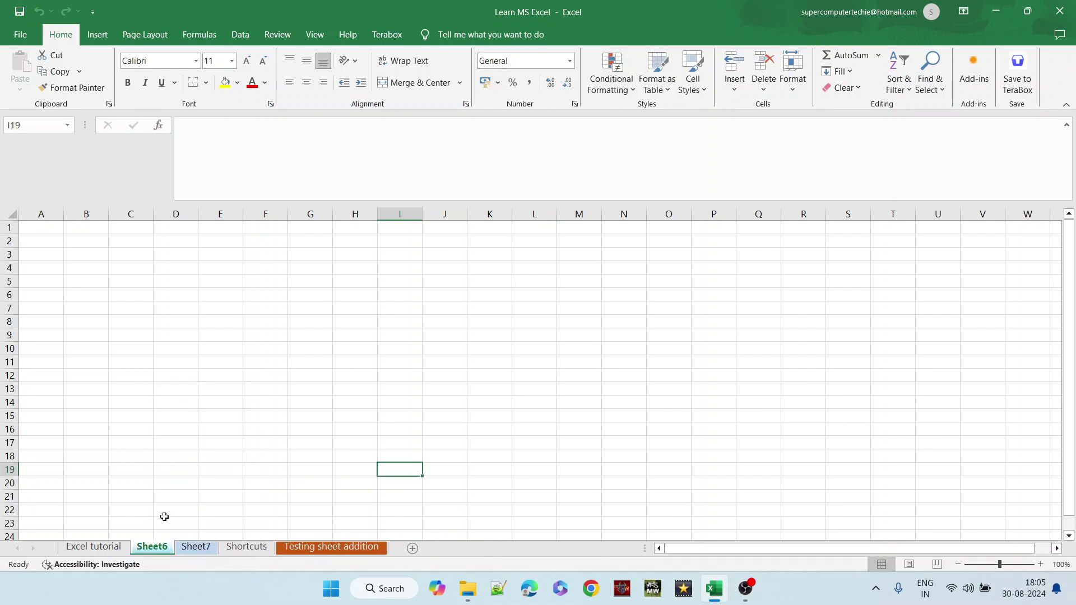
right_click(152, 552)
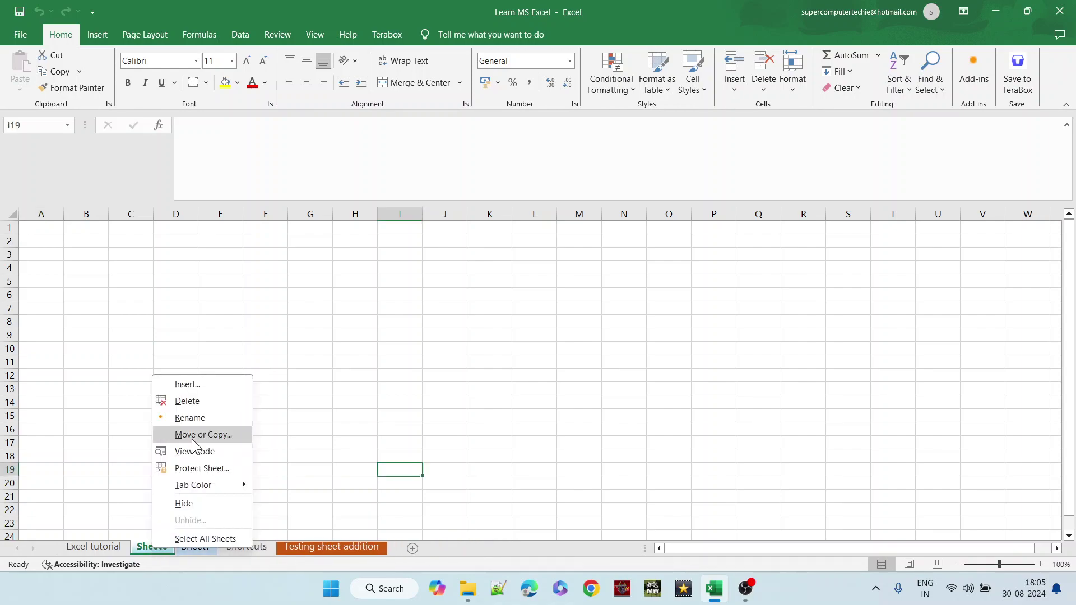
click(199, 401)
right_click(149, 550)
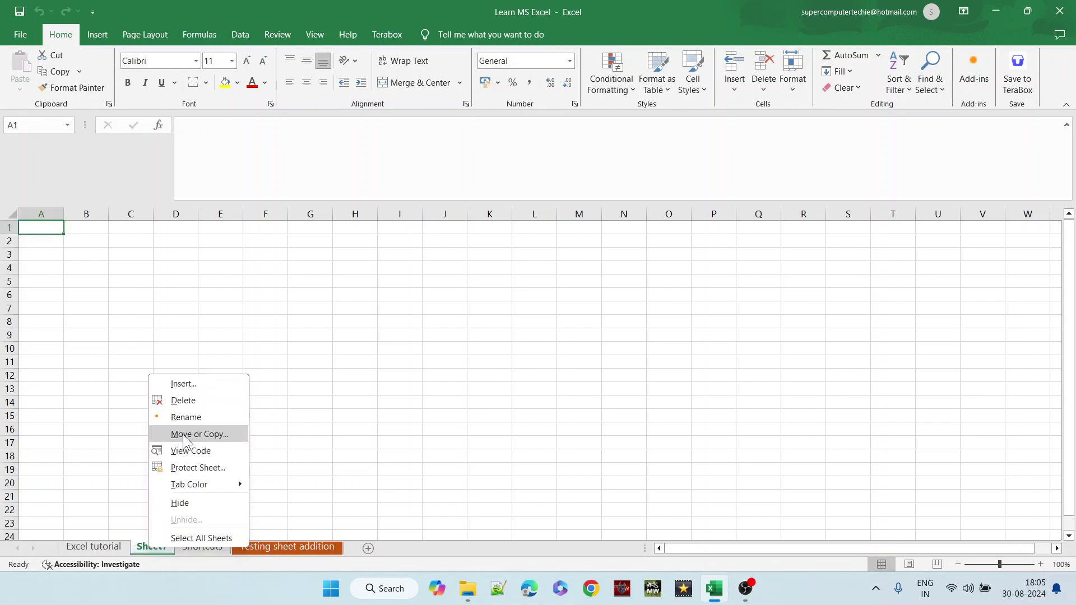
click(168, 401)
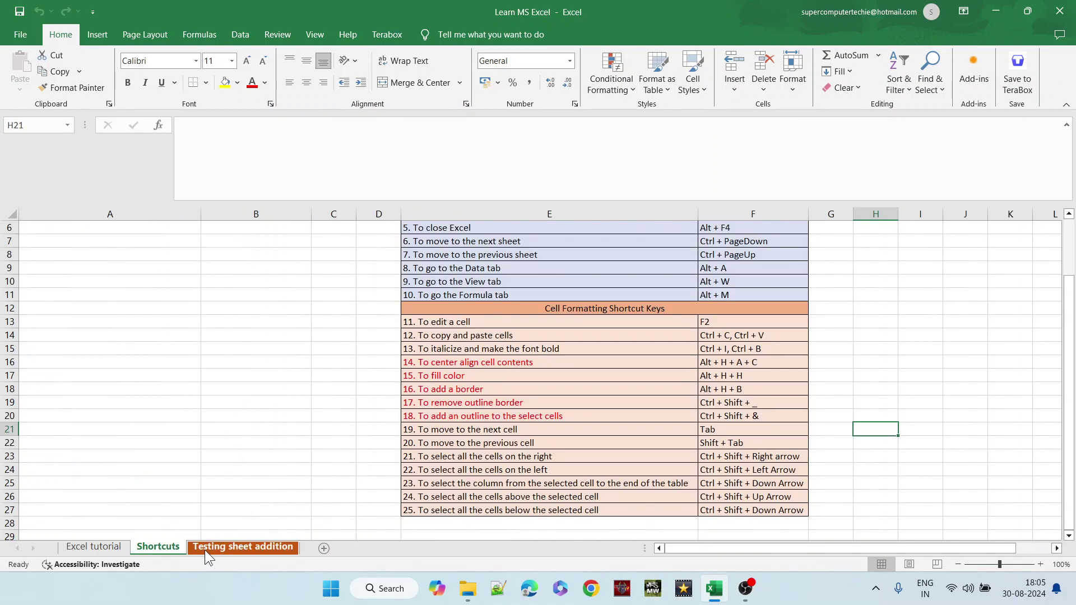
- Delete the Testing sheet addition sheet and return to the Excel tutorial sheet
click(204, 550)
right_click(204, 549)
click(255, 403)
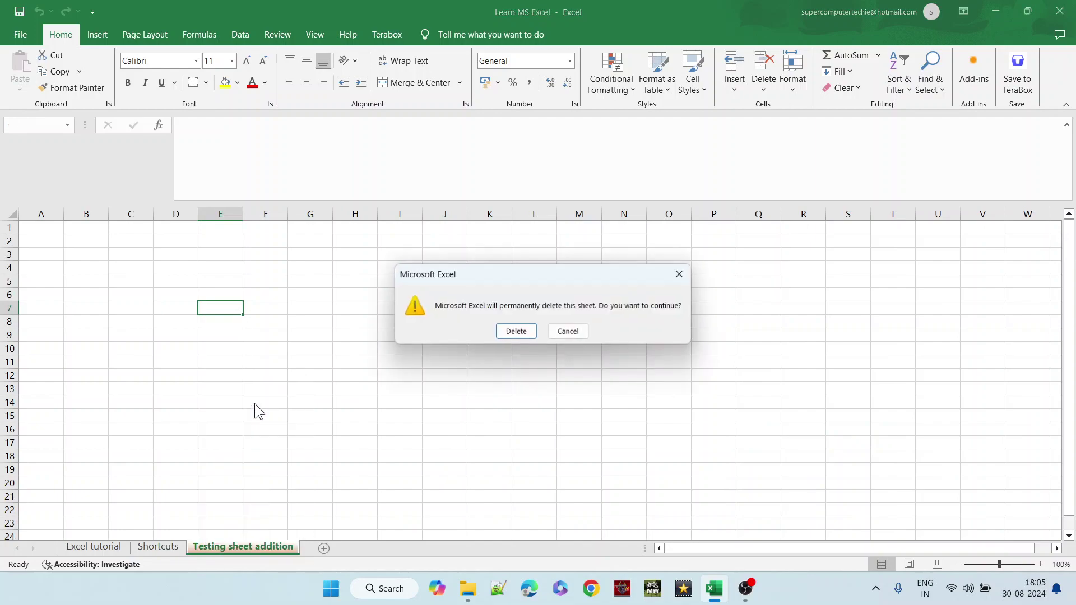
click(515, 331)
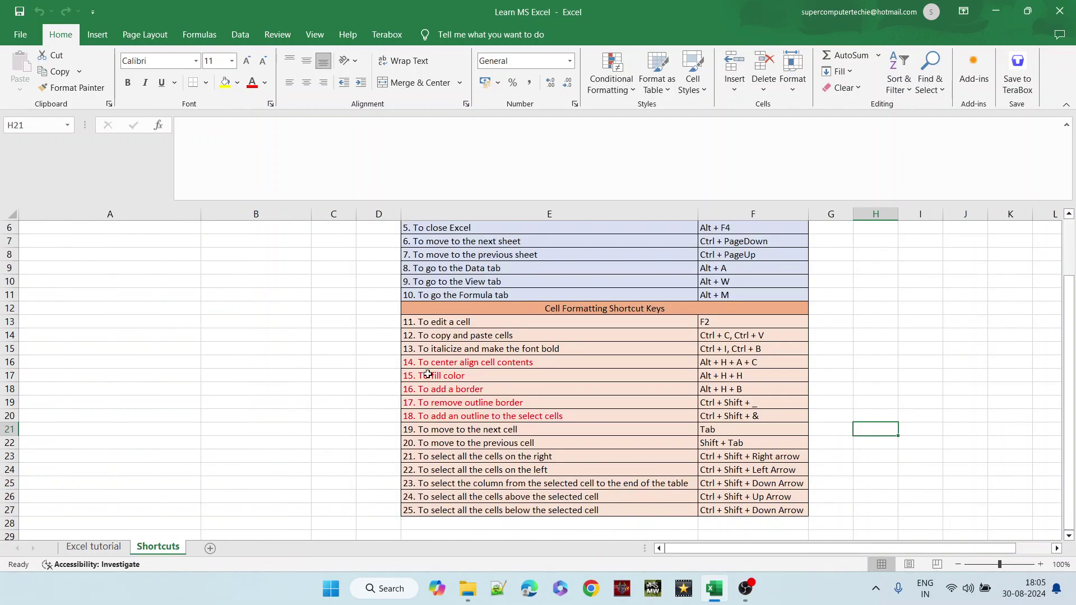
click(87, 550)
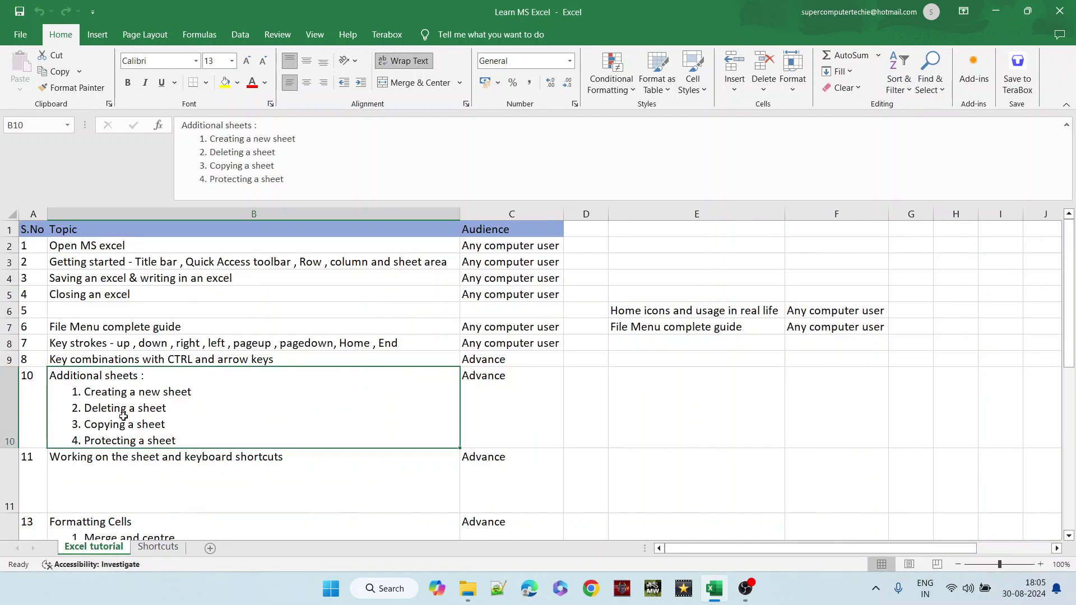
- Cut the 'Home icons and usage in real life' entry from E6:F6 and paste it into B6:C6
click(8, 379)
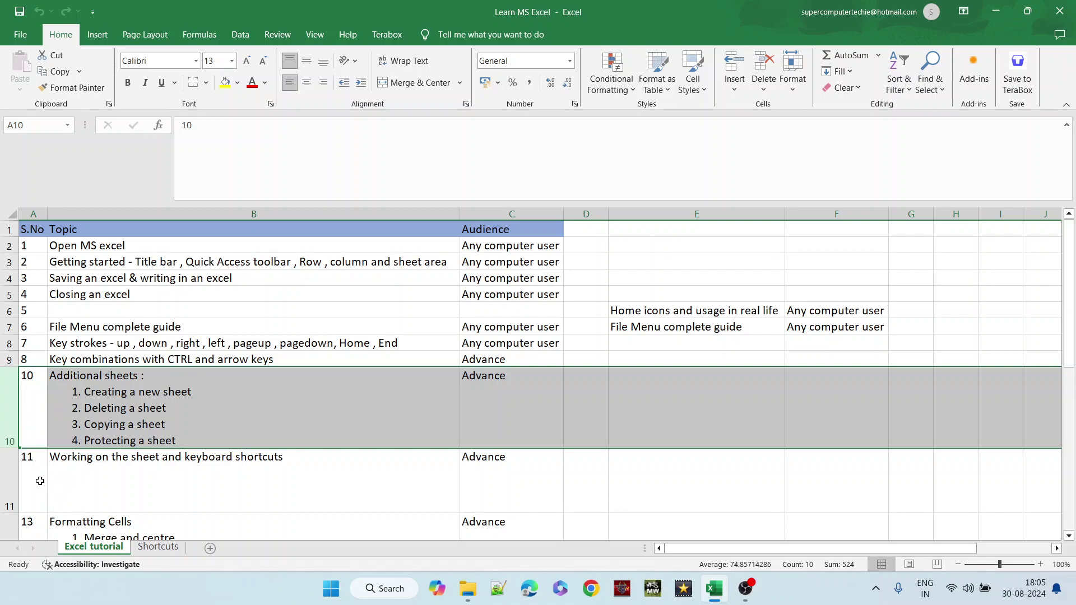
click(130, 479)
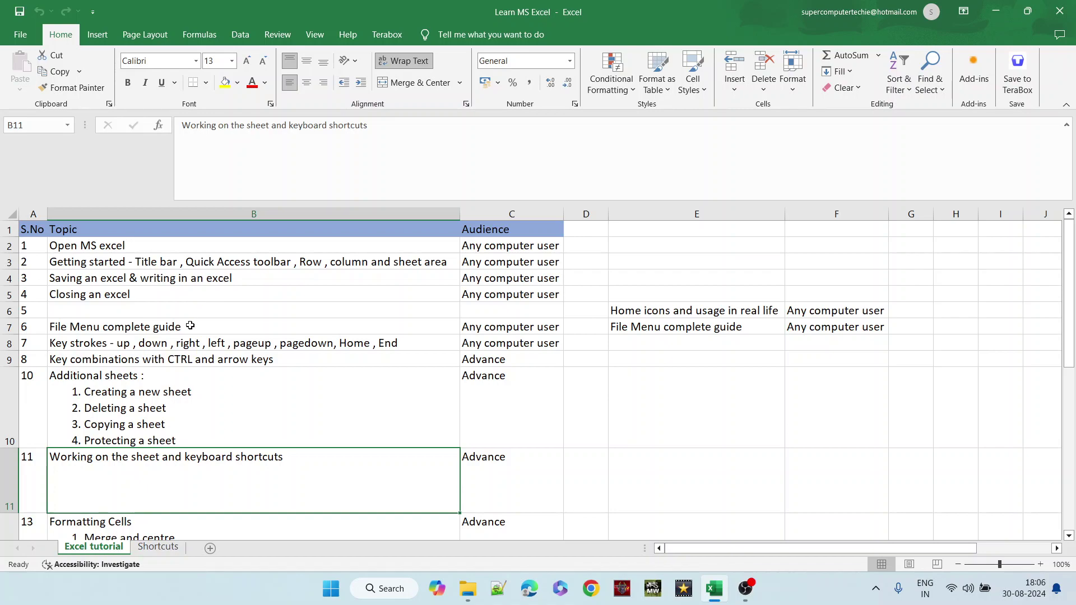
drag(651, 310, 811, 326)
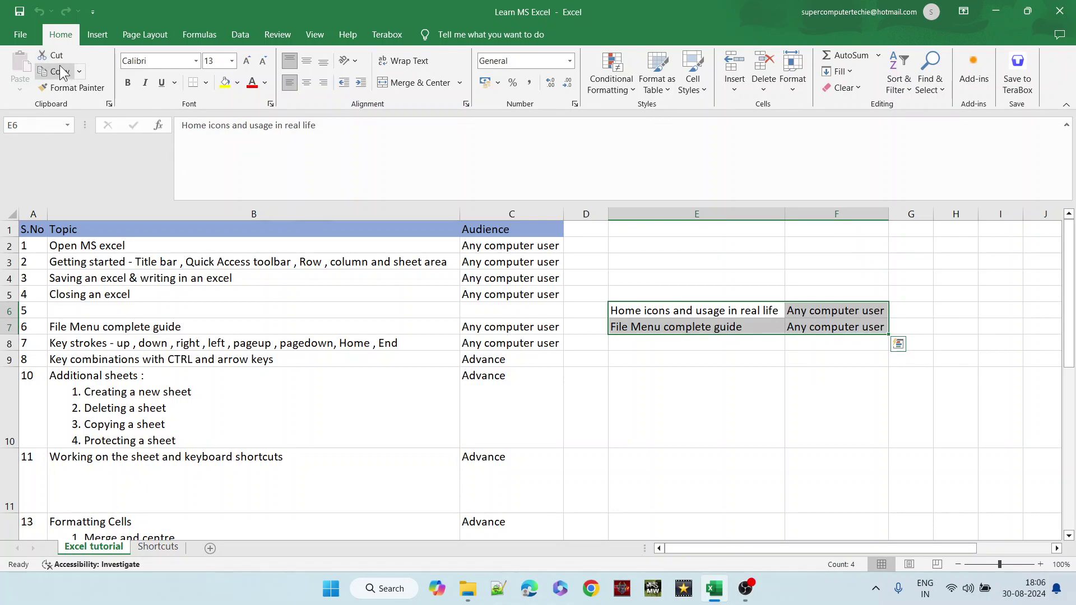
click(93, 309)
drag(634, 312, 816, 303)
key(super+c)
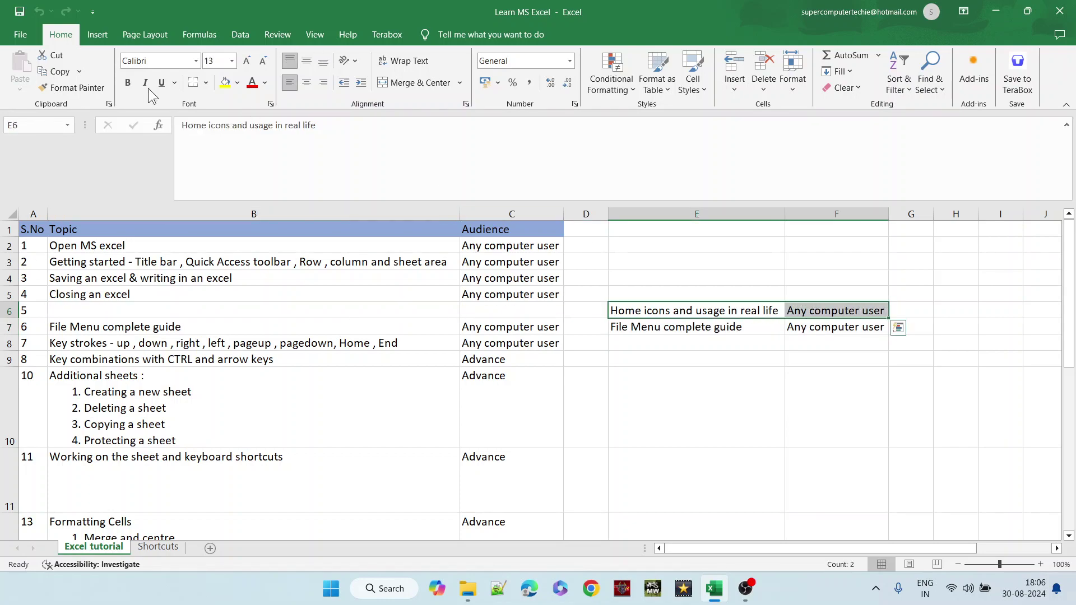
click(51, 56)
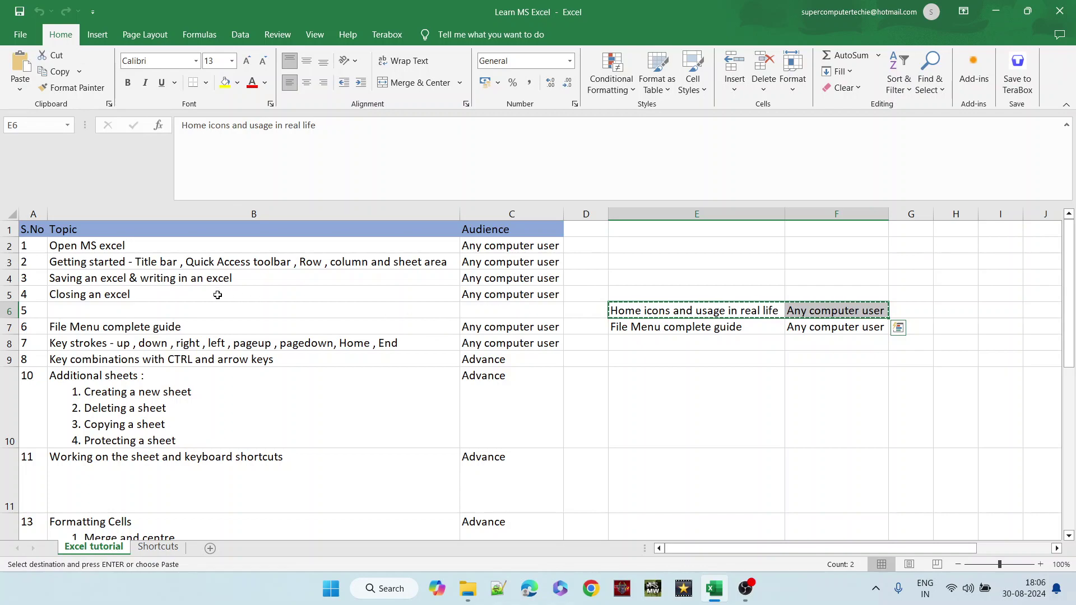
drag(216, 309, 479, 314)
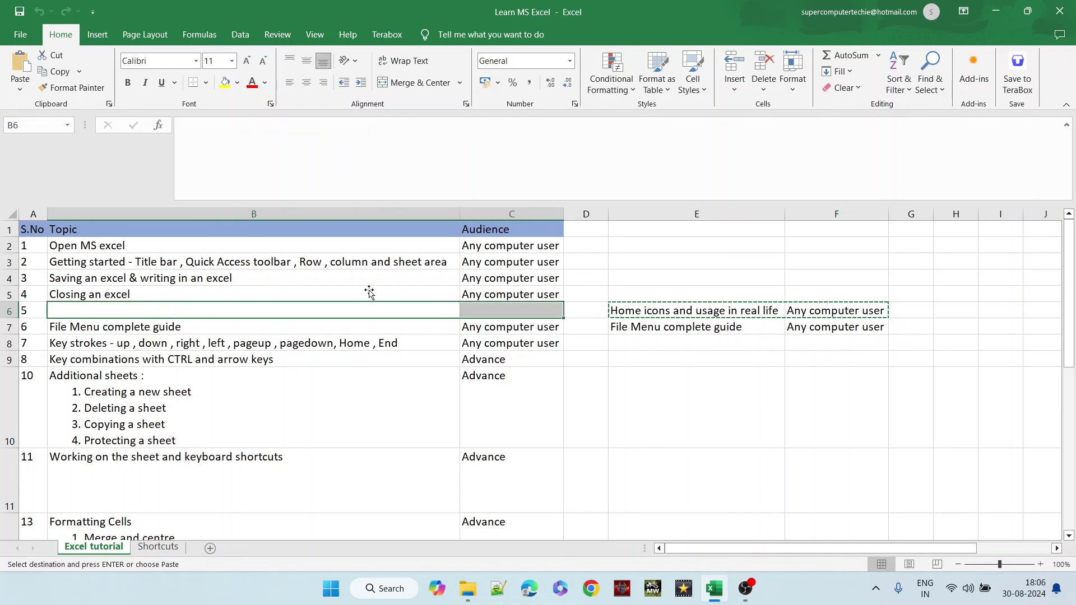
click(29, 62)
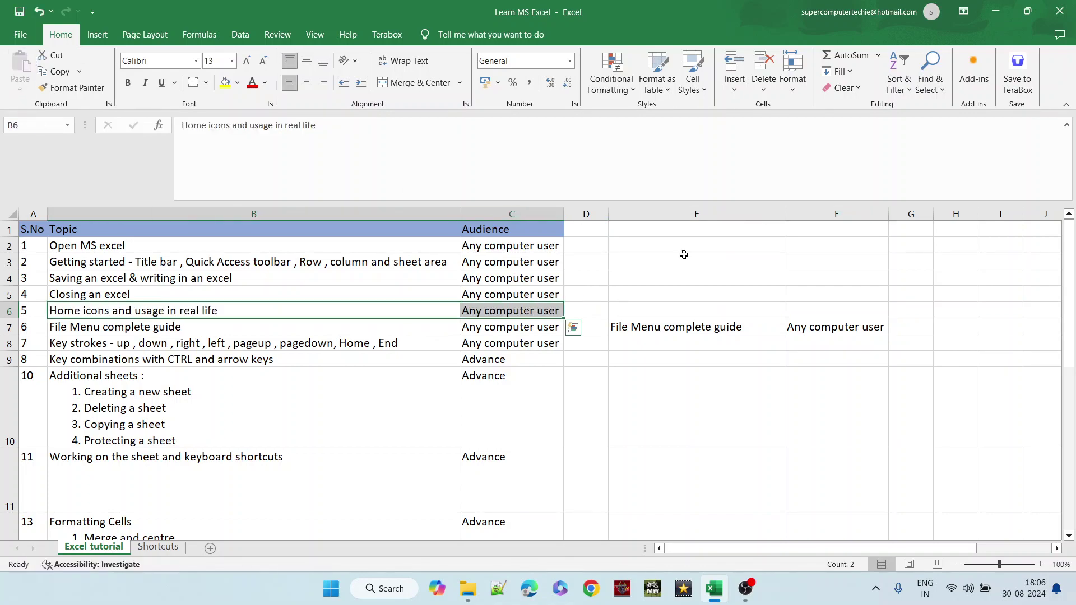
- Clear the leftover duplicate entries in E6:G7
drag(670, 325, 902, 314)
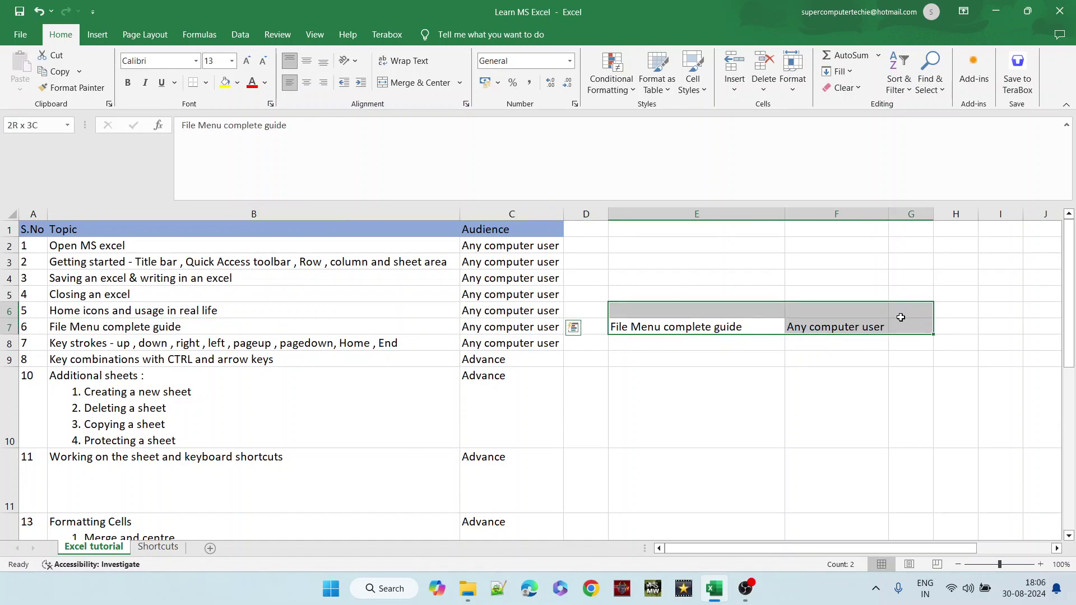
key(Delete)
click(687, 356)
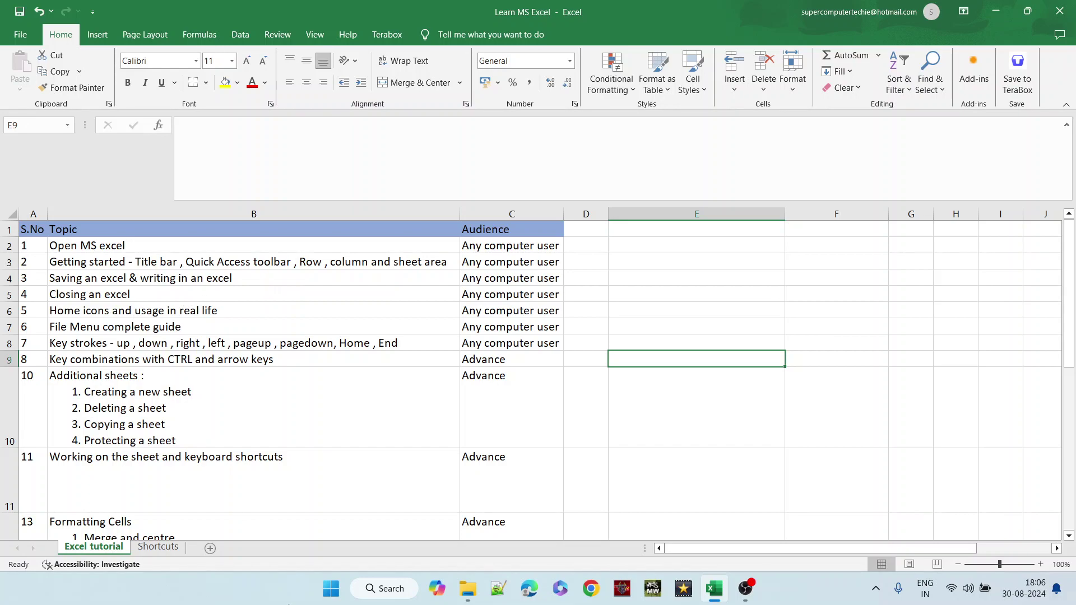
- Select the Workbook Shortcut Keys table and its F2 new-workbook entry, then create Book3 with Ctrl+N
click(164, 551)
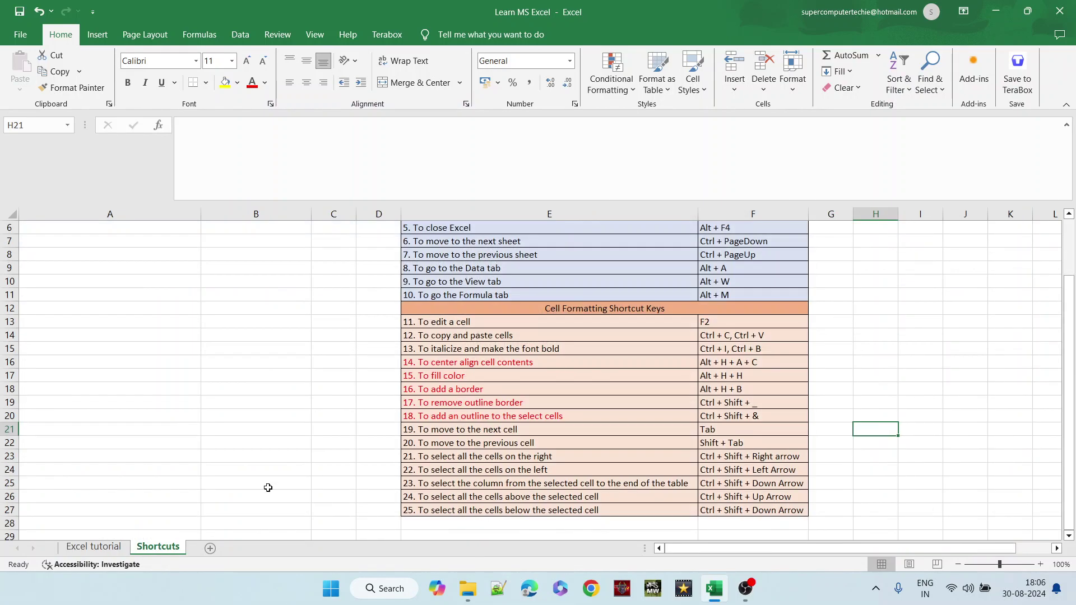
click(577, 362)
scroll(578, 360, up, 2)
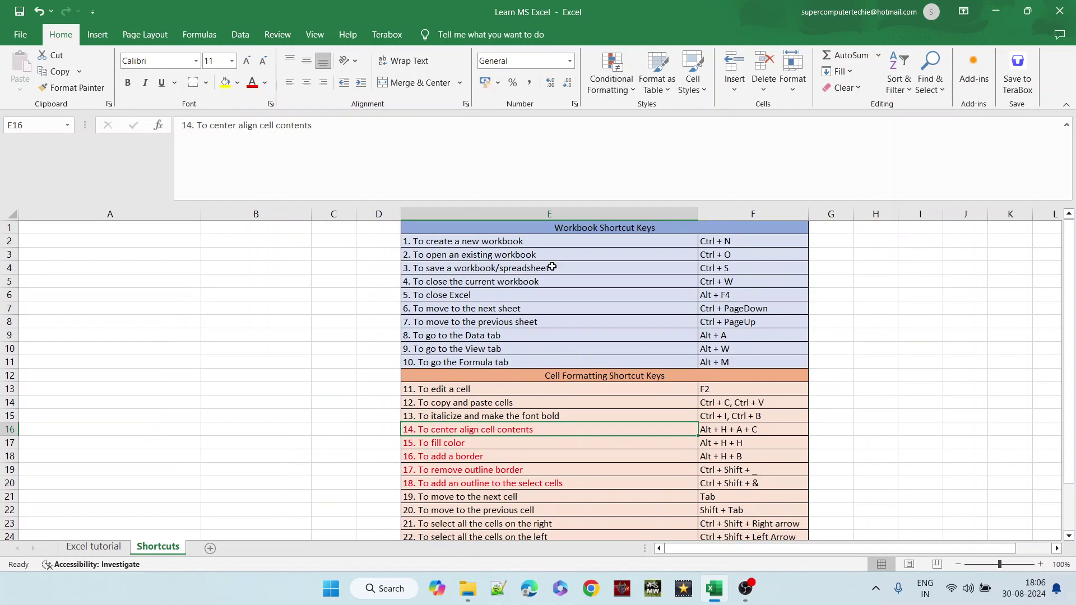
drag(542, 229, 556, 364)
click(556, 364)
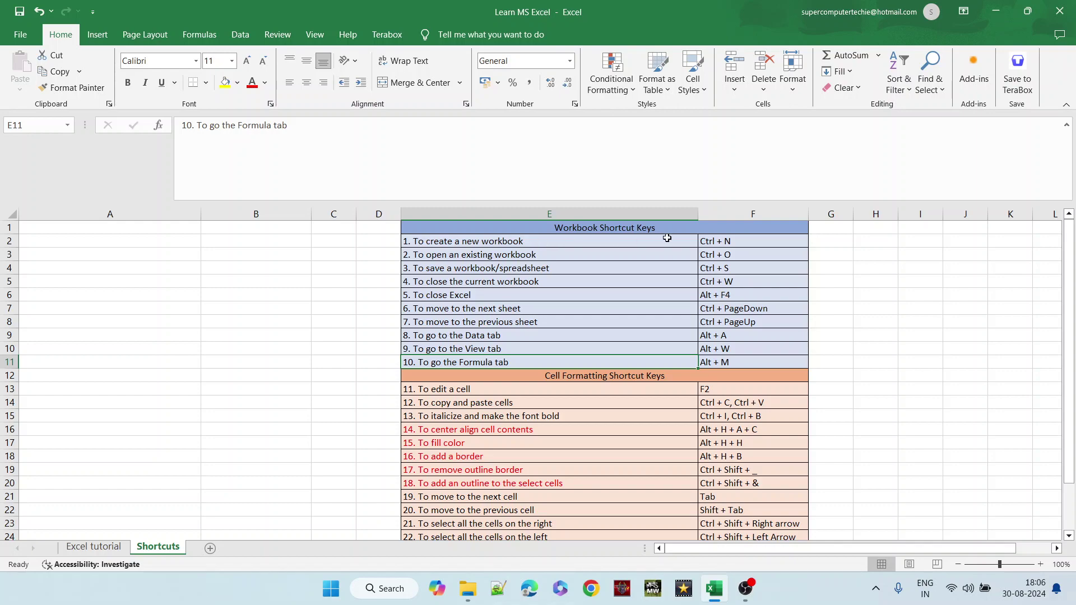
click(719, 247)
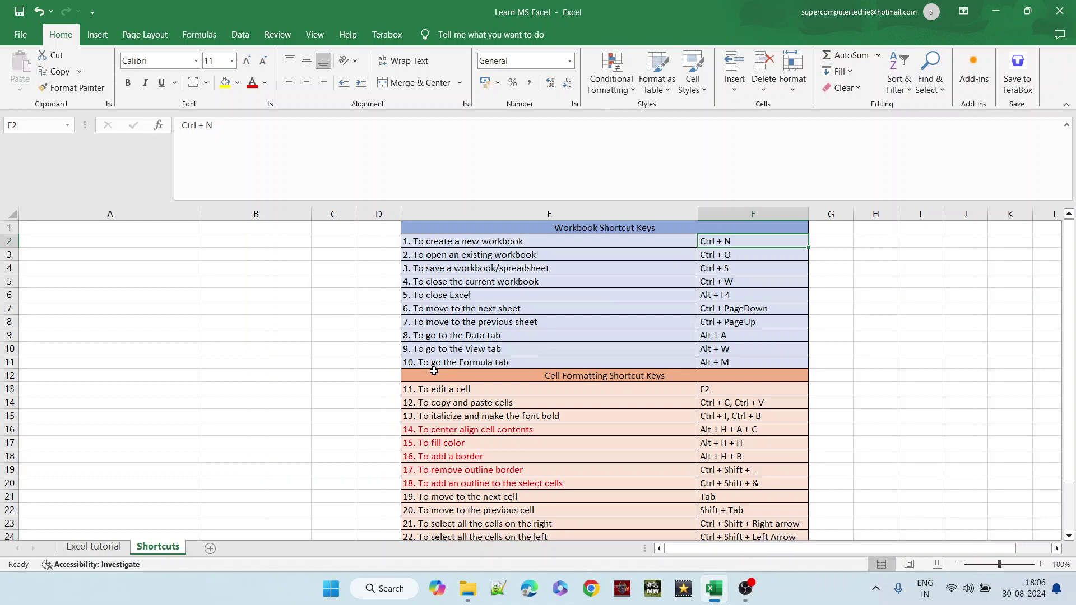
key(ctrl+n)
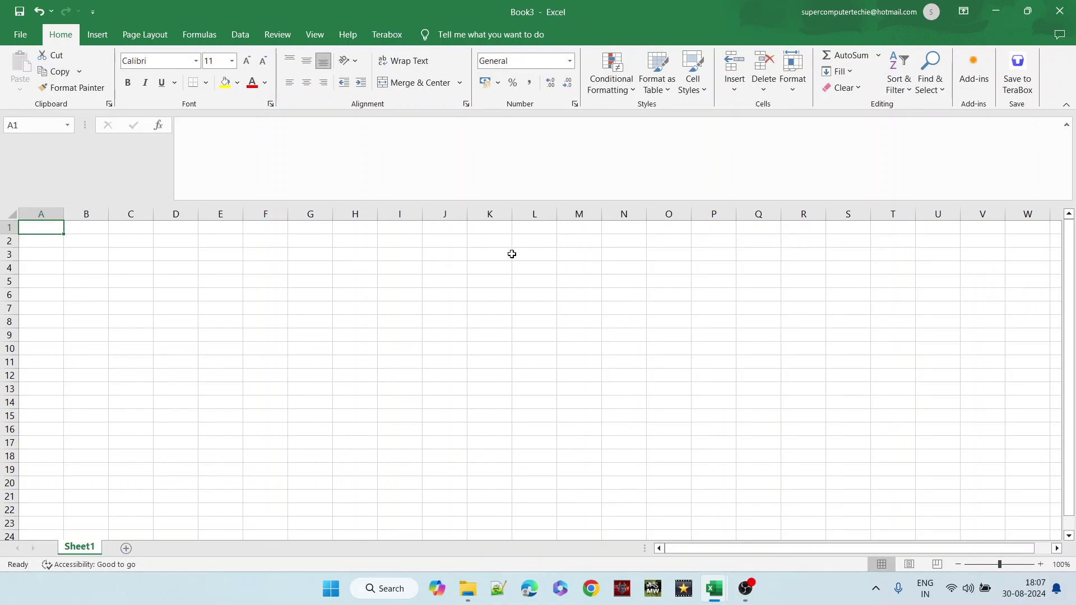
- Close Book3, browse the Desktop in the Open view, then escape back to the sheet
click(1066, 7)
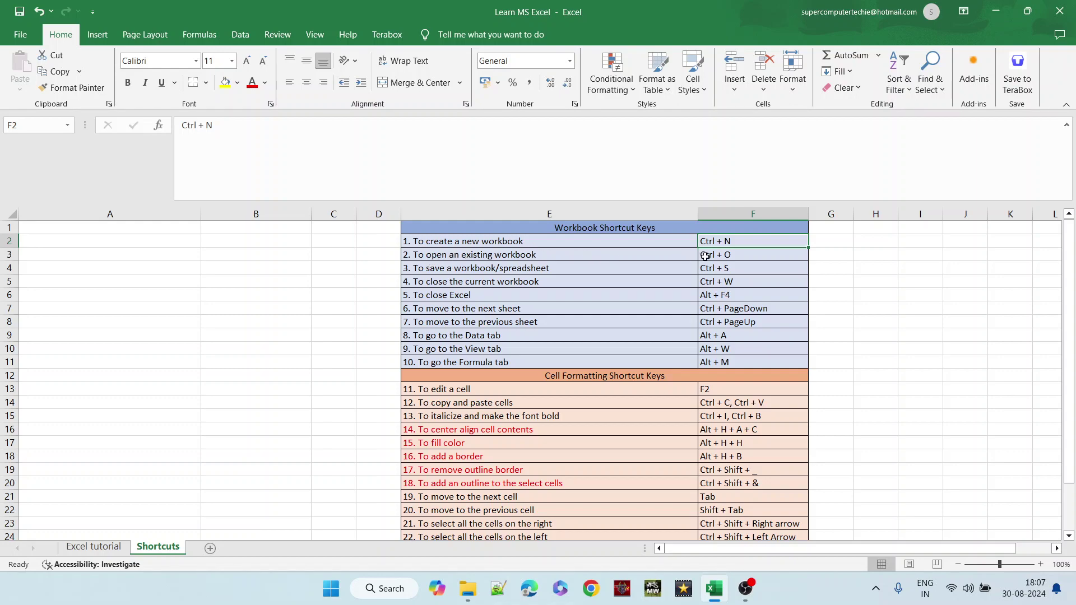
key(ctrl+o)
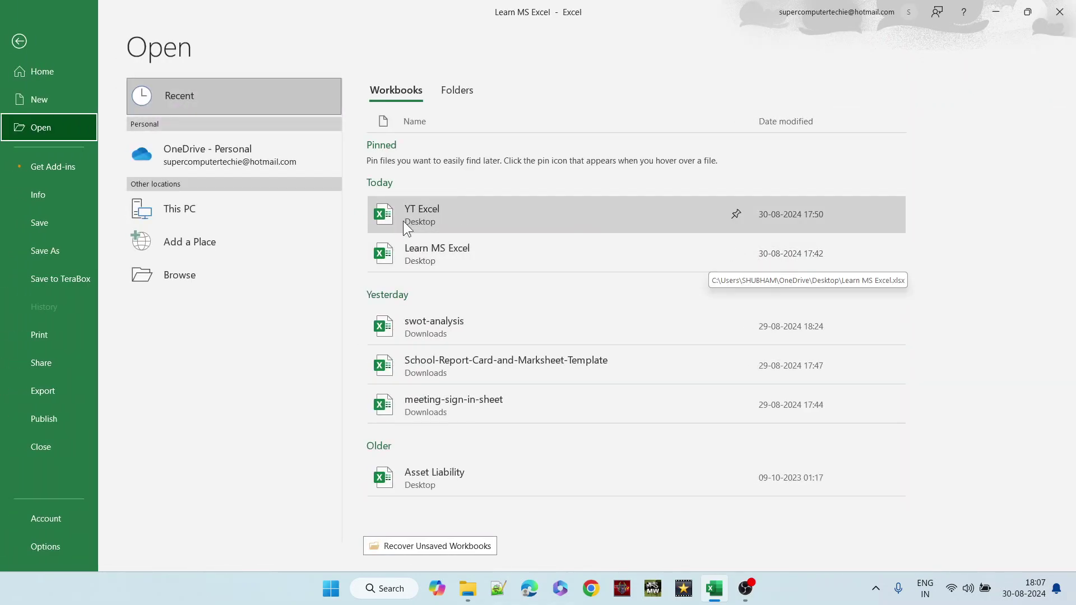
click(243, 215)
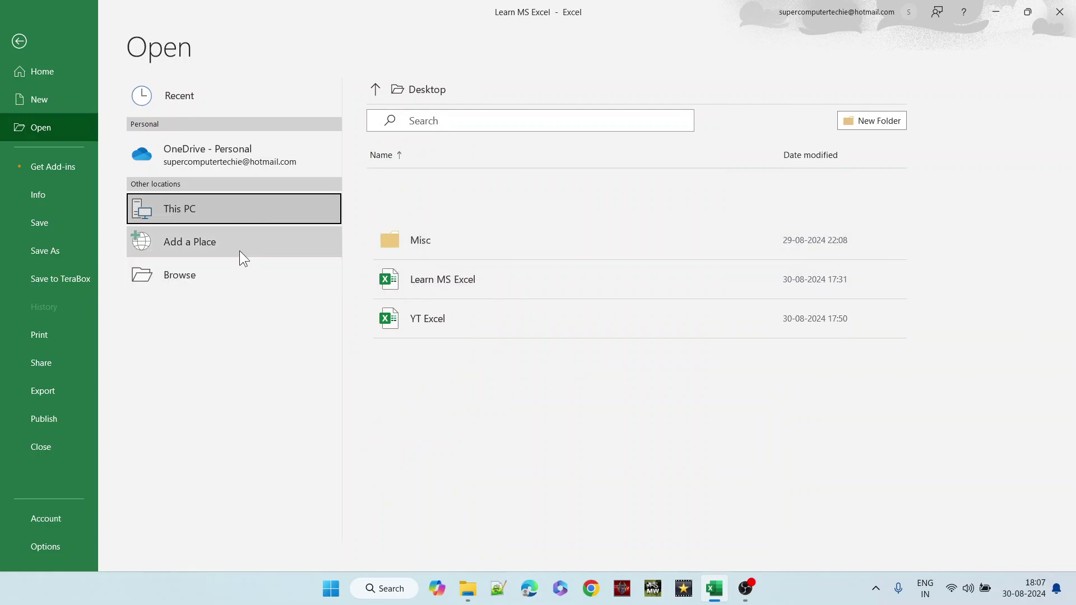
key(Escape)
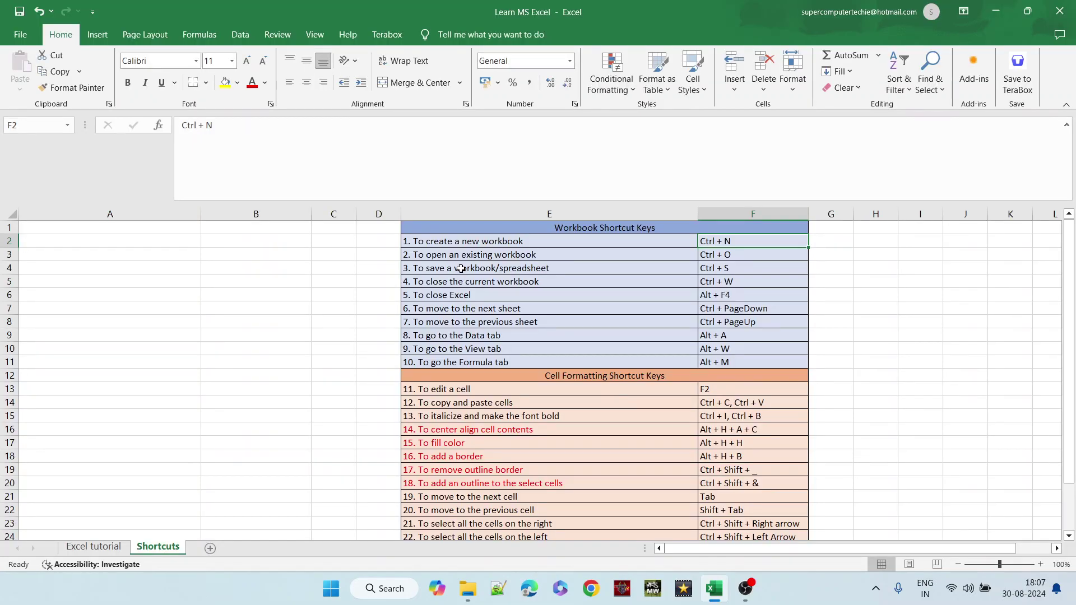
click(461, 269)
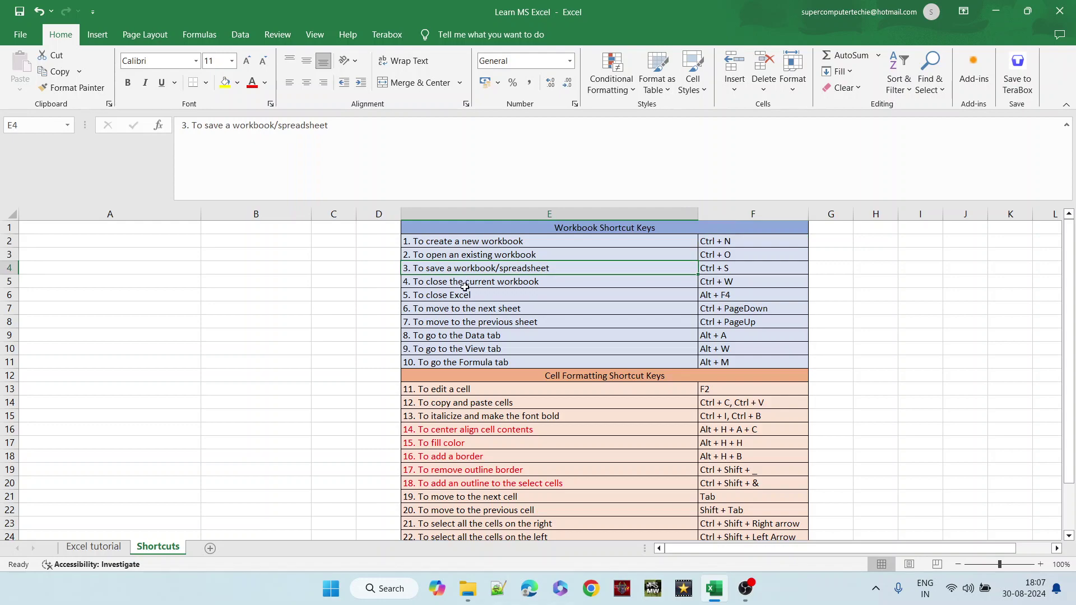
click(466, 285)
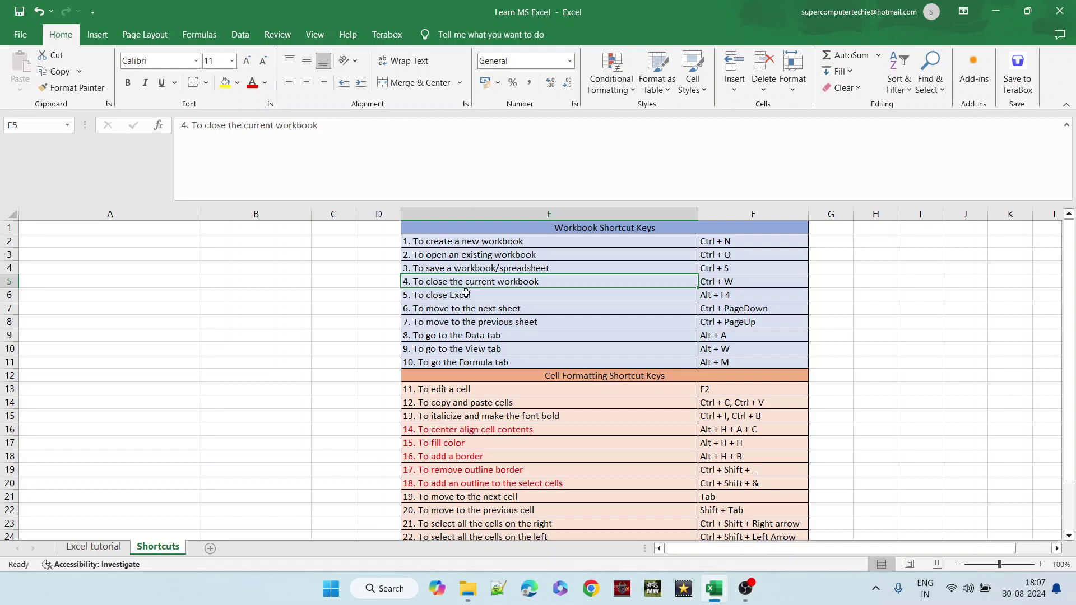
drag(466, 288, 466, 294)
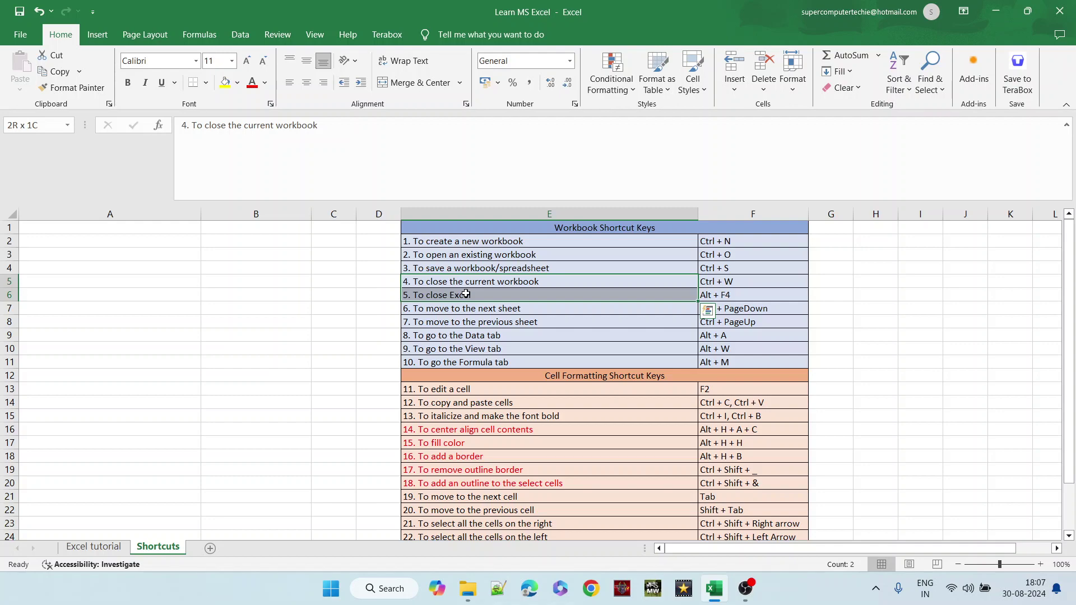
drag(466, 294, 466, 295)
click(217, 549)
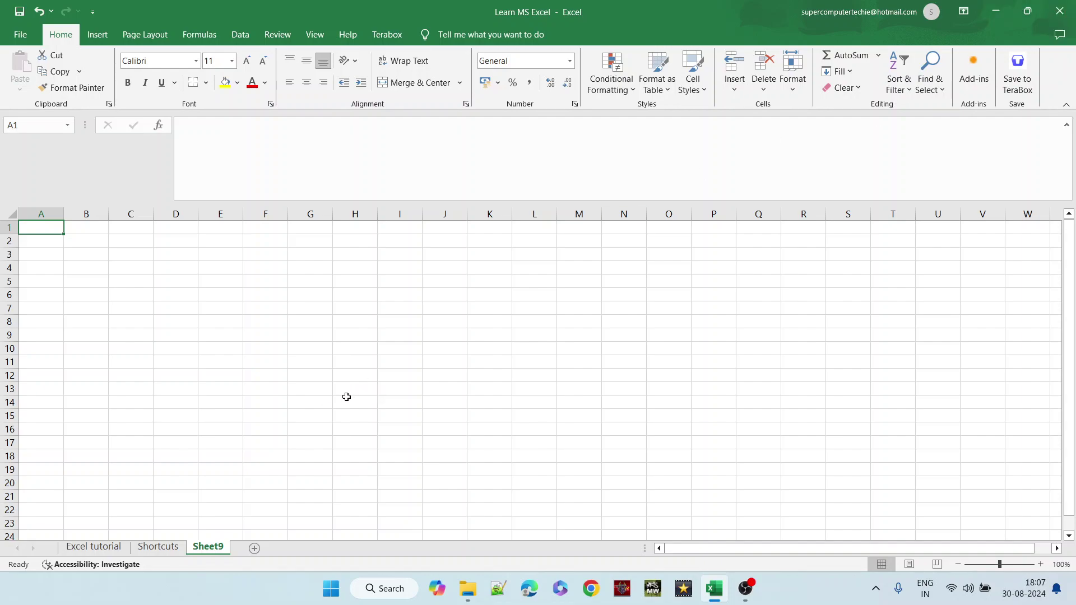
key(alt+F4)
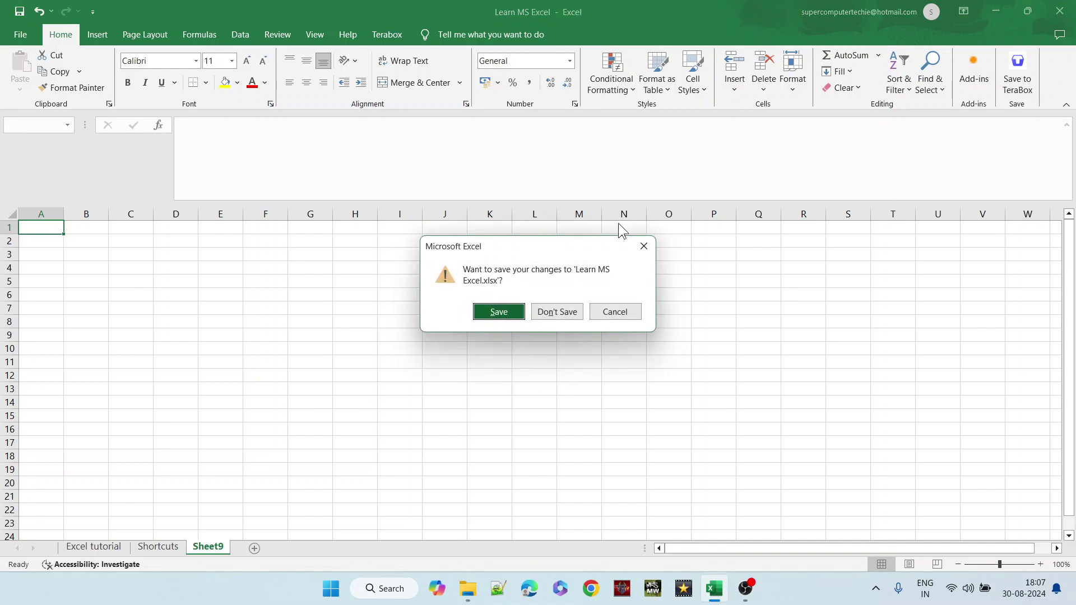
click(610, 312)
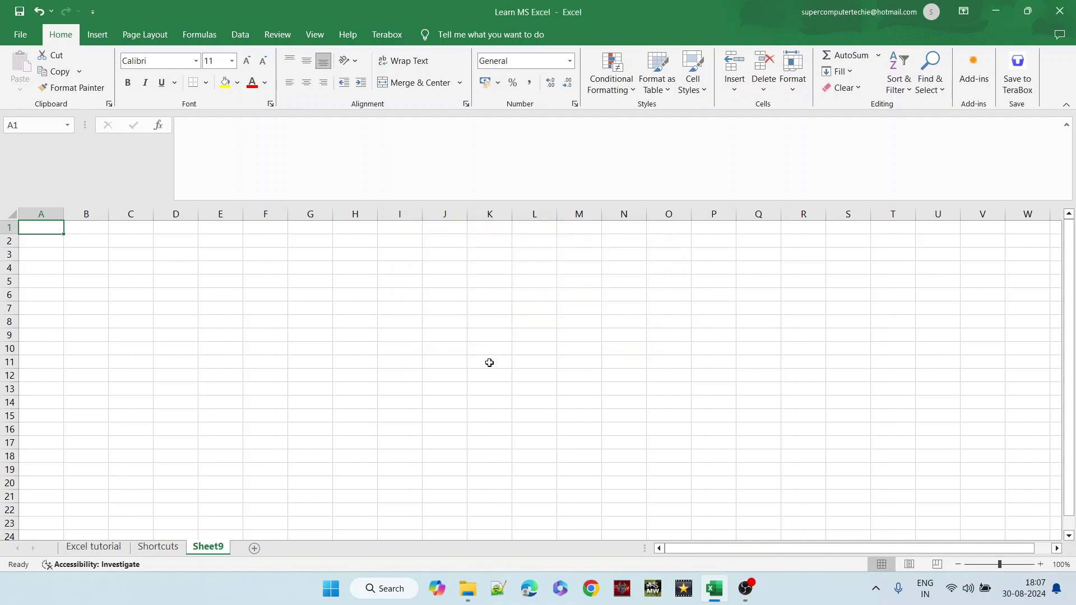
click(175, 549)
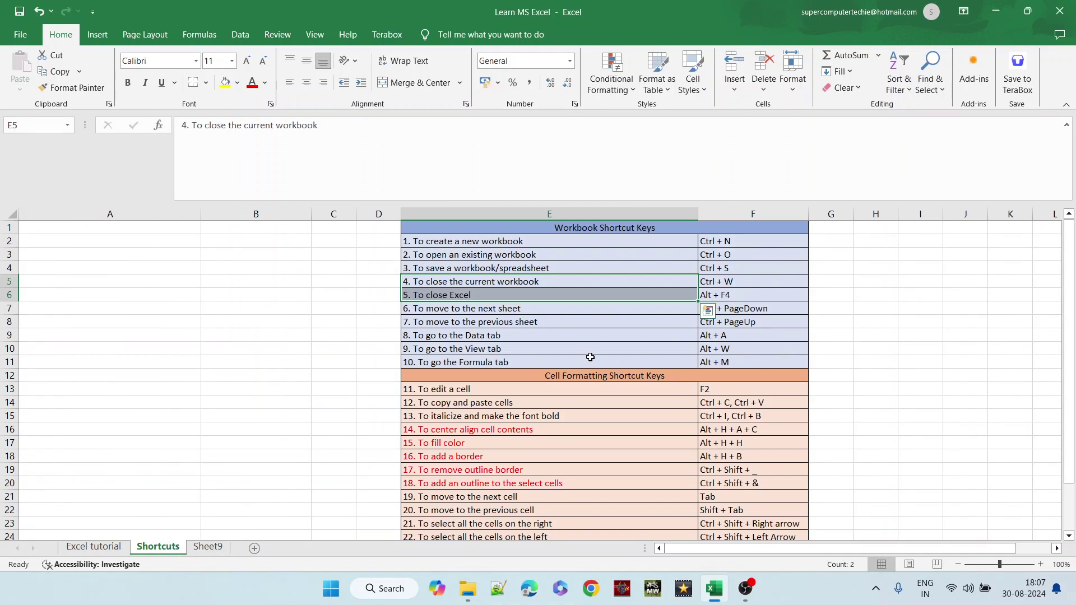
click(728, 297)
key(alt+F4)
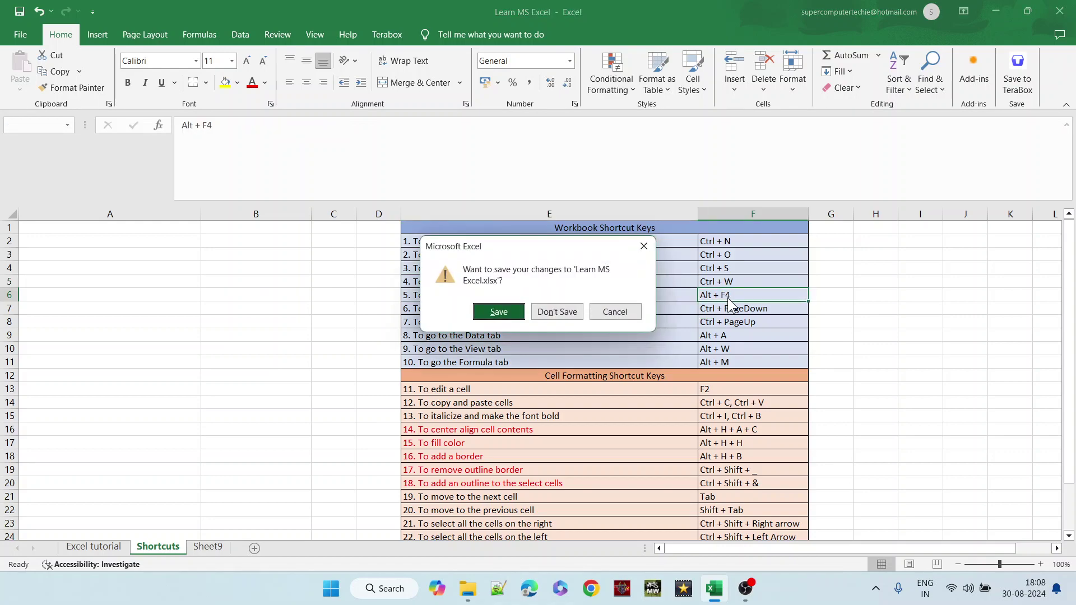
click(616, 313)
drag(548, 281, 711, 296)
click(613, 309)
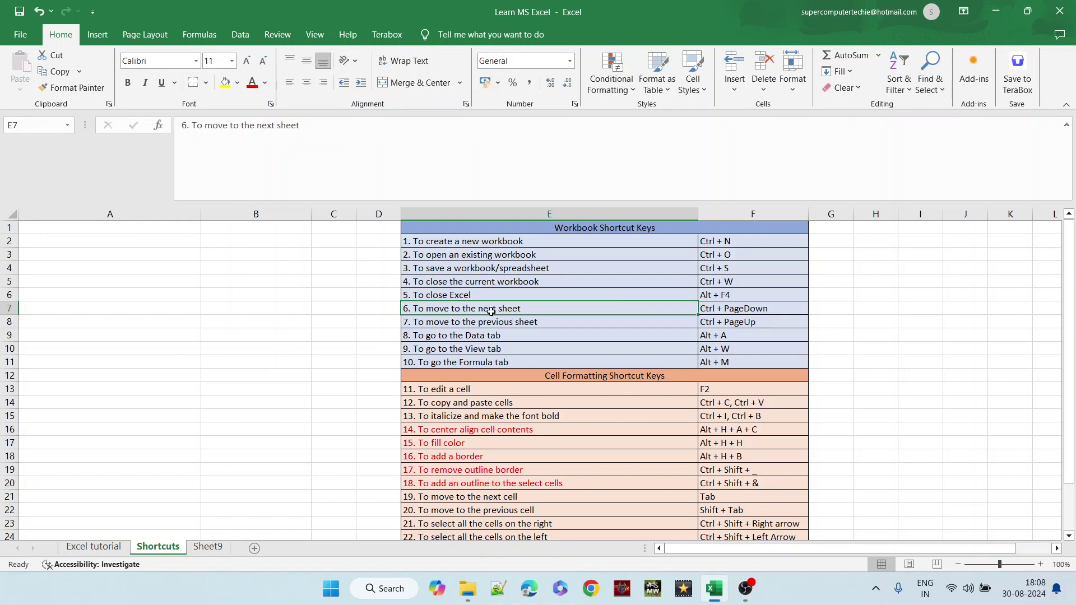
click(441, 325)
click(437, 310)
key(ctrl+Page_Down)
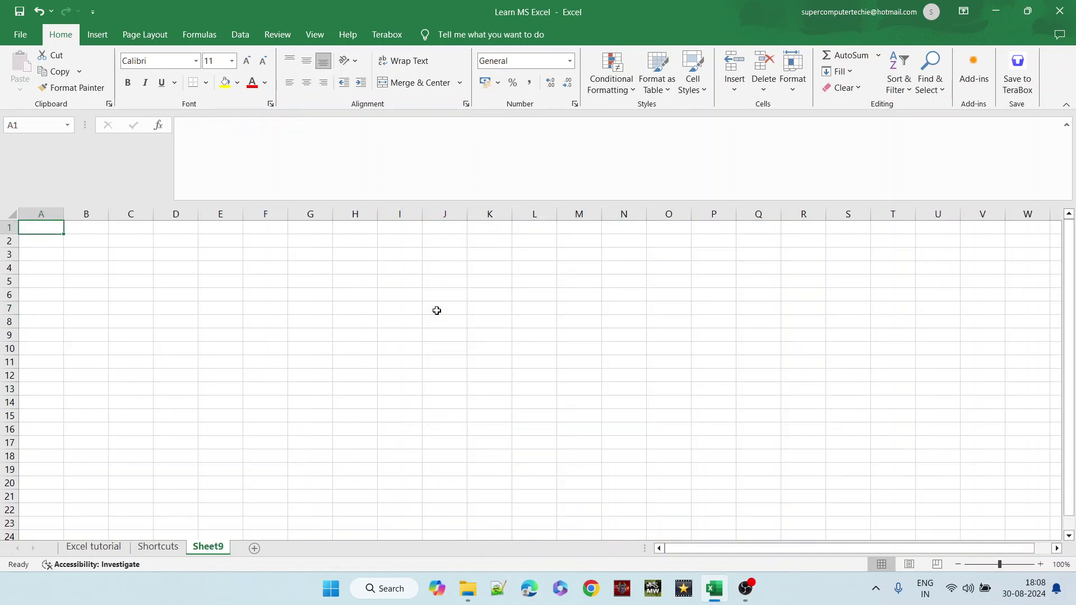
key(ctrl+Page_Up)
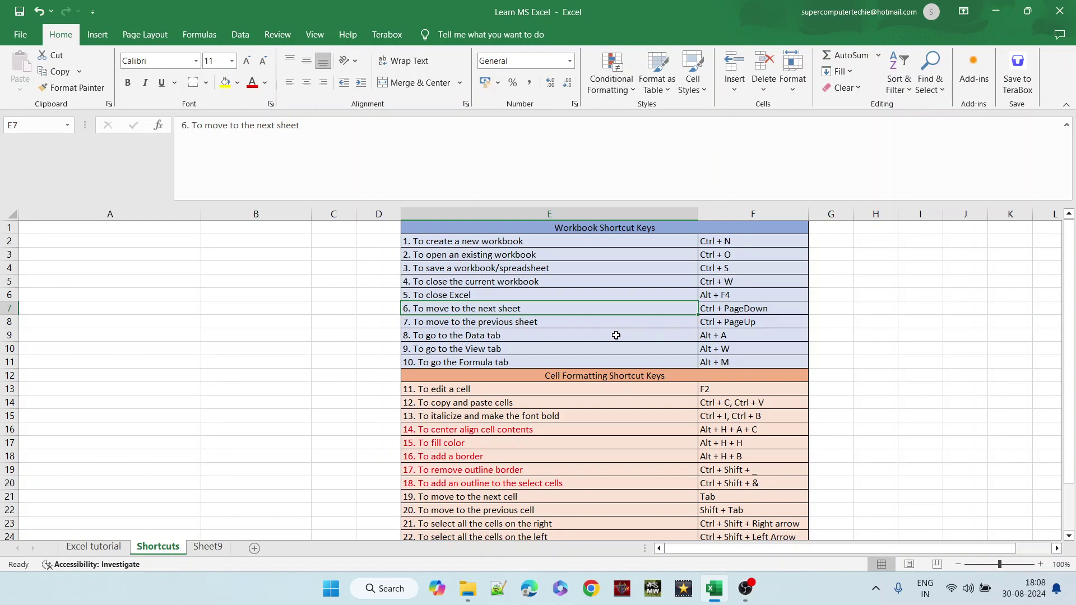
- Select the Data, View and Formulas tab shortcut entries in E9:E11, ending on E9
drag(424, 336, 751, 376)
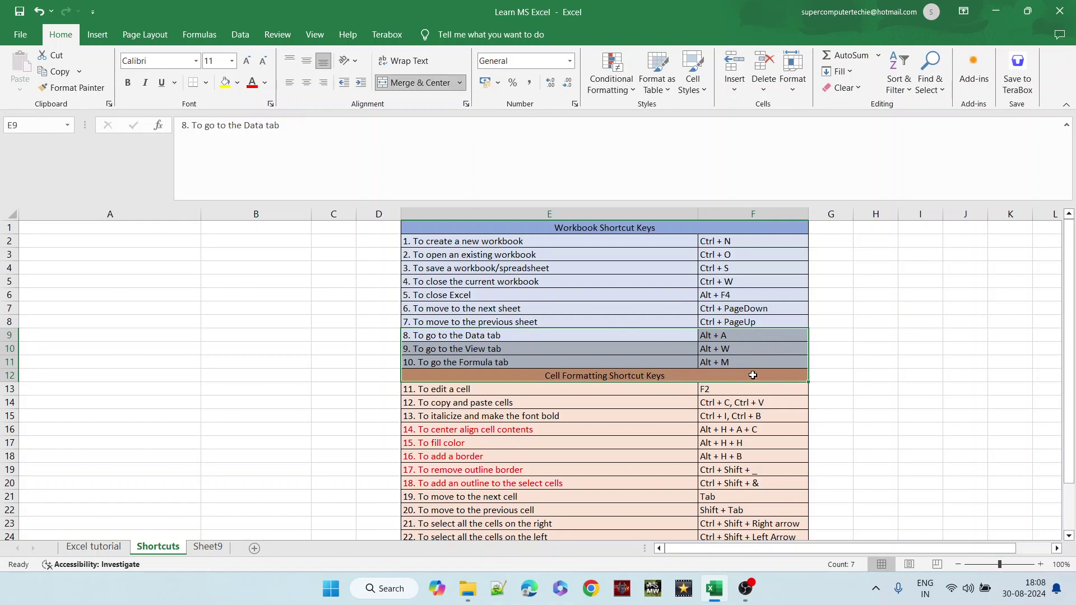
click(481, 335)
click(481, 349)
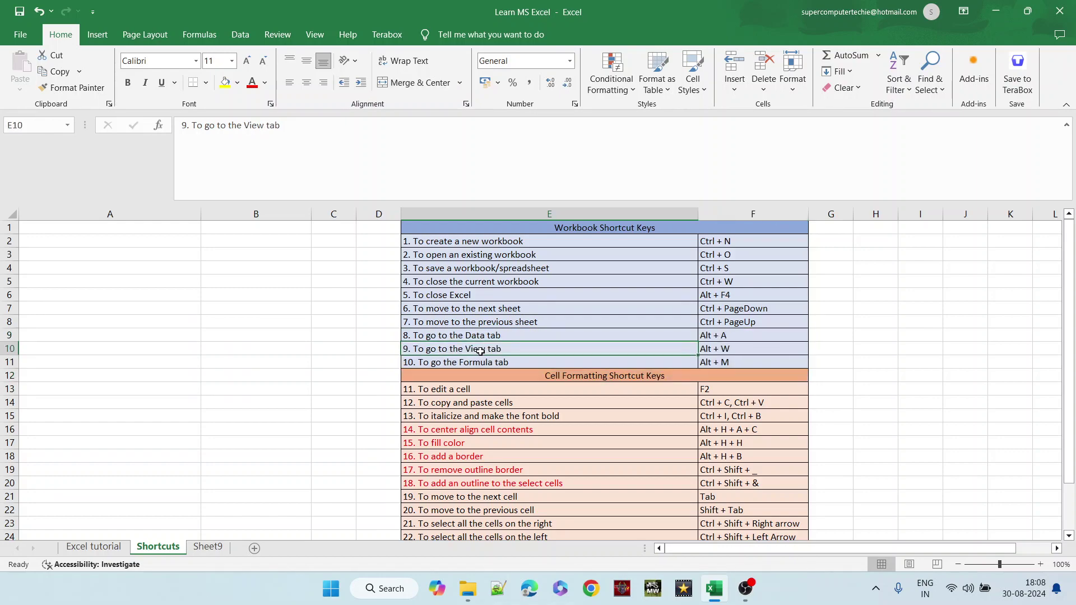
click(481, 362)
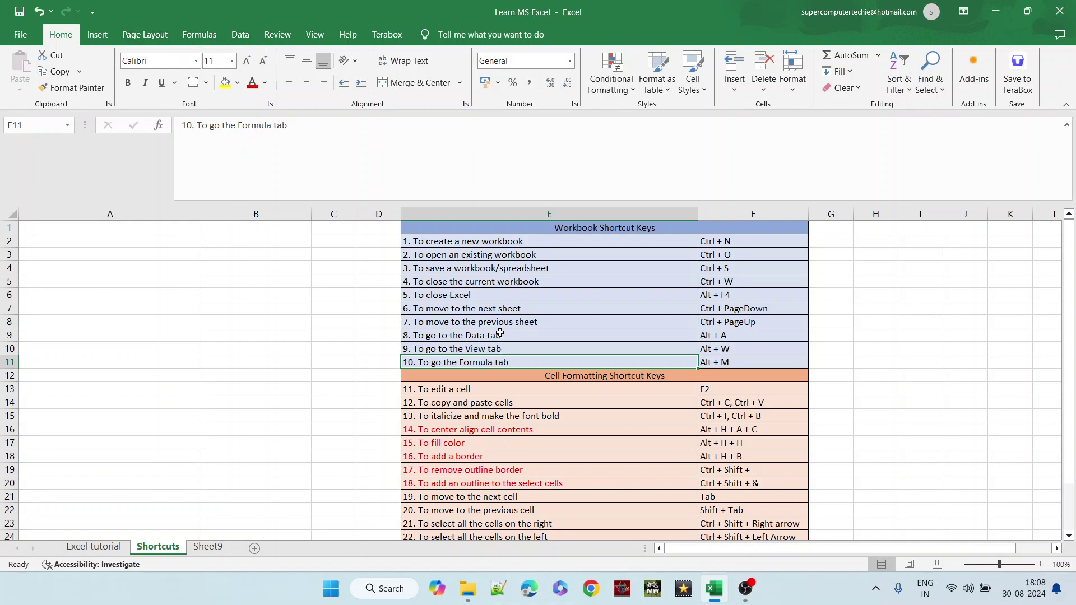
drag(500, 335, 505, 359)
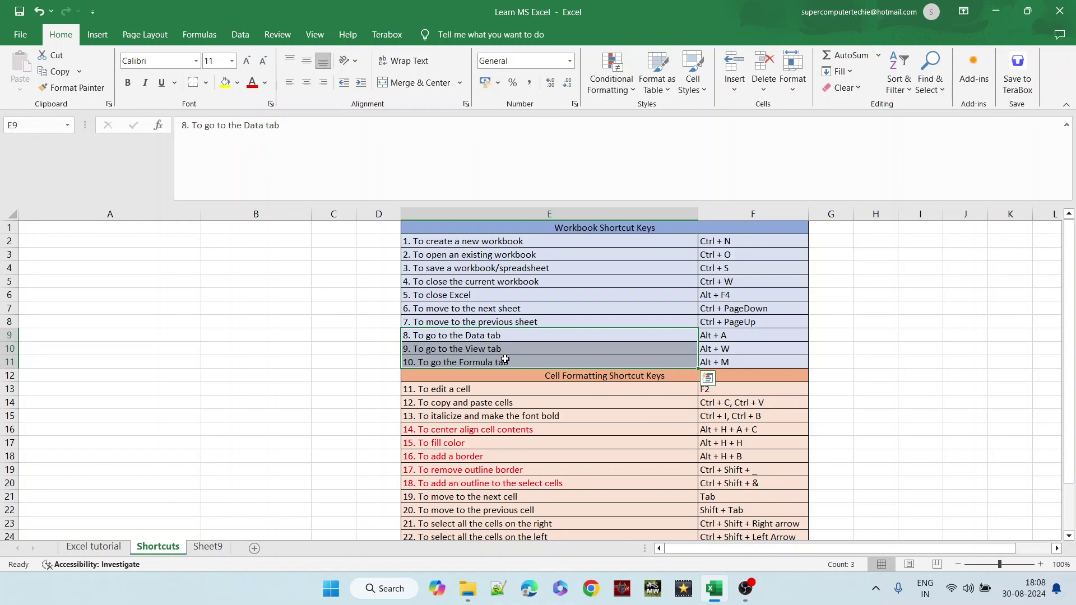
click(496, 337)
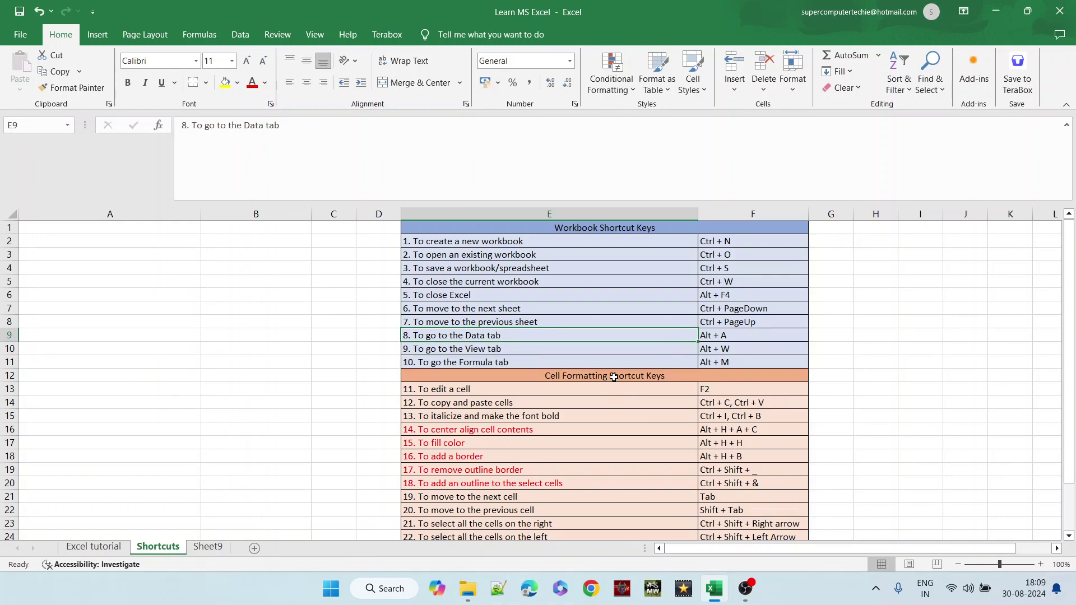
- Step through the Data, View and Formulas ribbon tabs with Alt+A, Alt+W and Alt+M
key(alt+a)
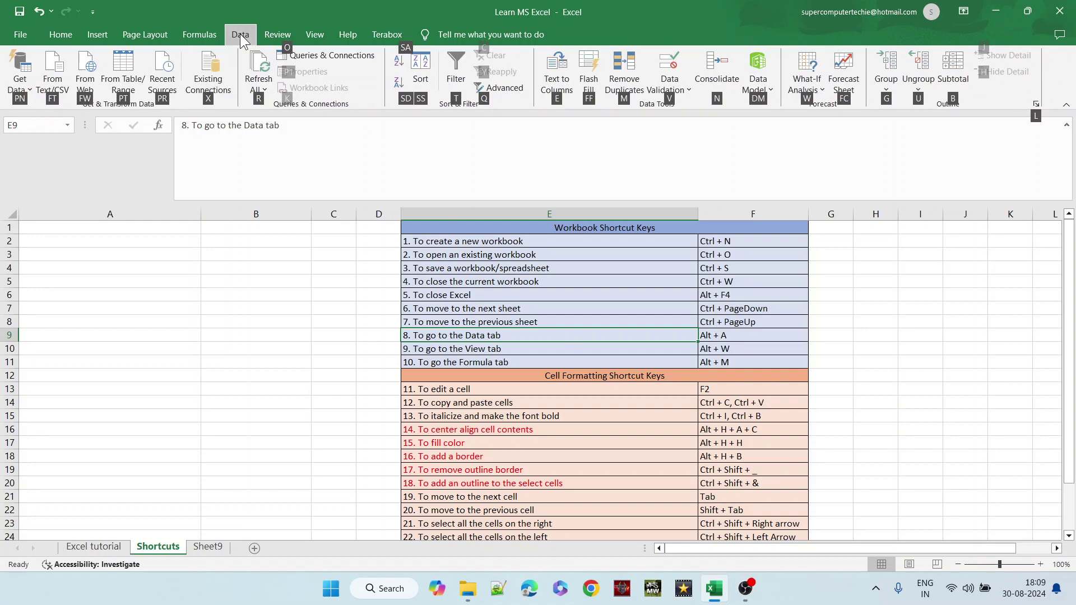
click(368, 359)
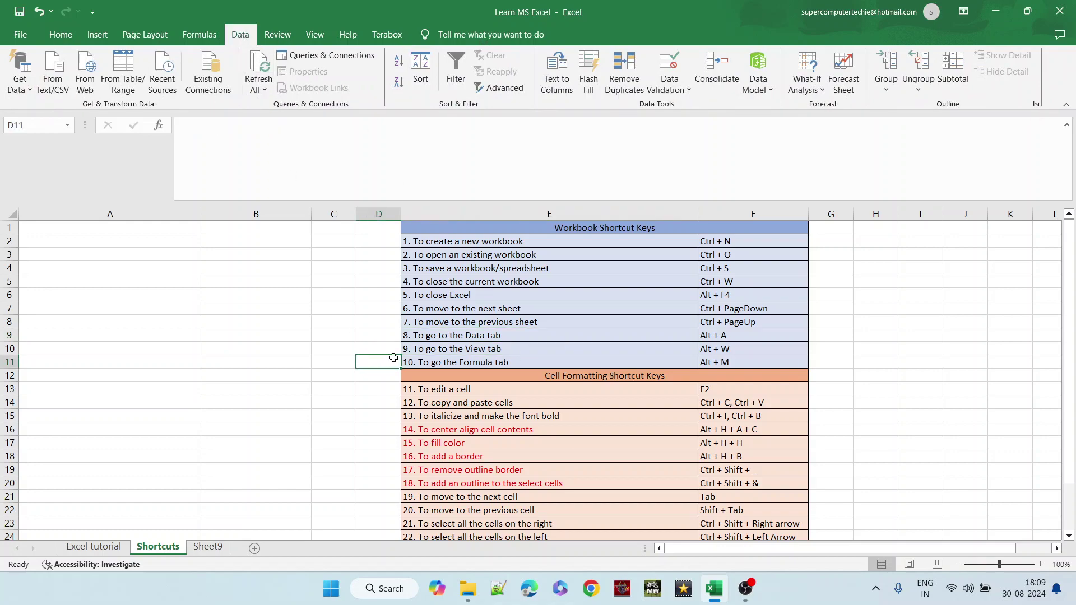
key(alt+w)
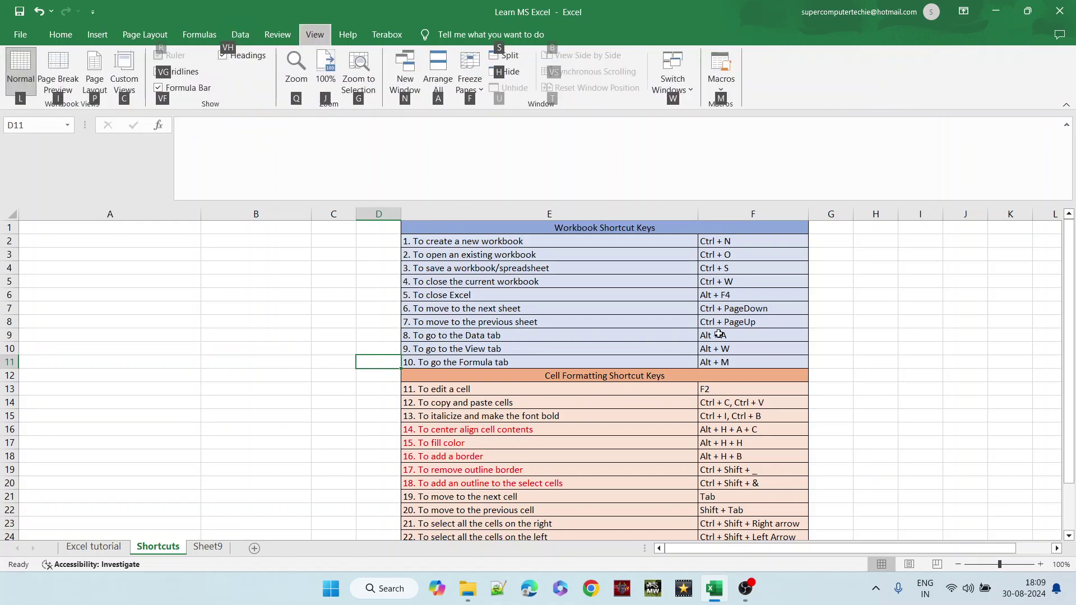
click(725, 346)
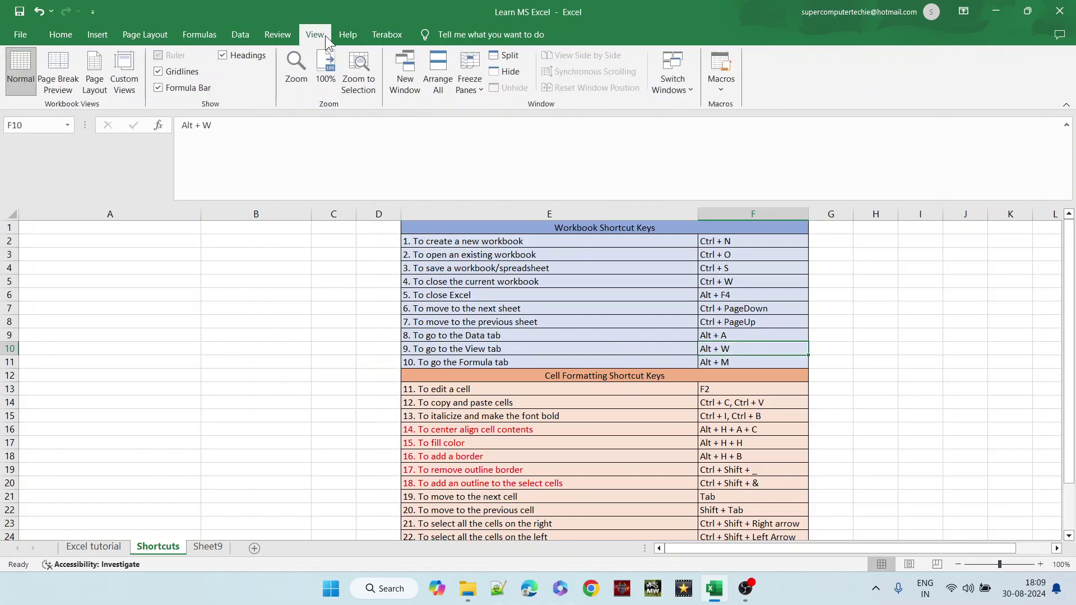
click(750, 361)
key(alt+m)
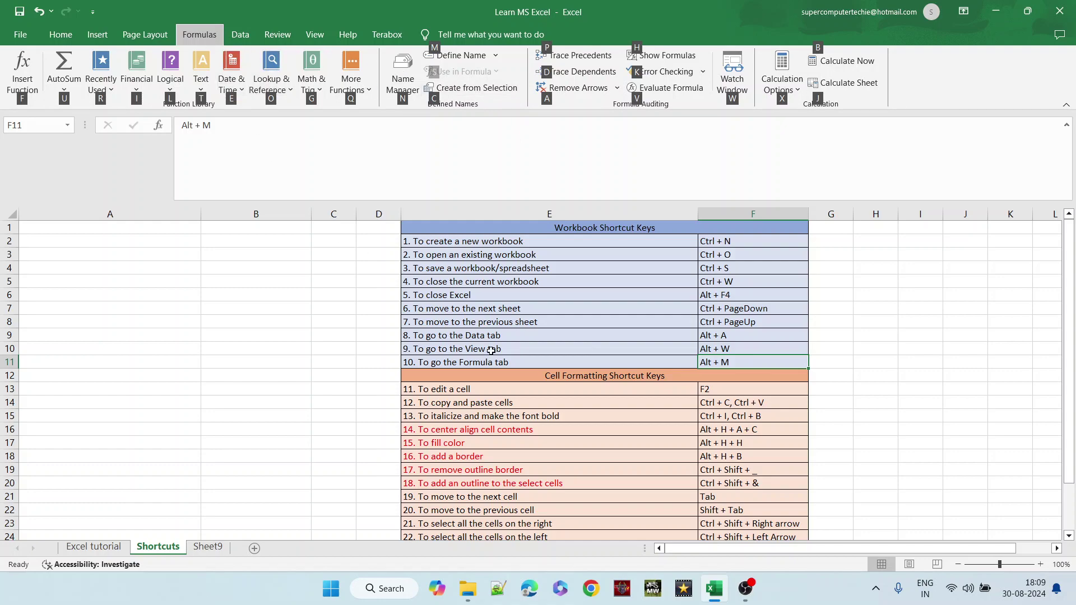
click(275, 328)
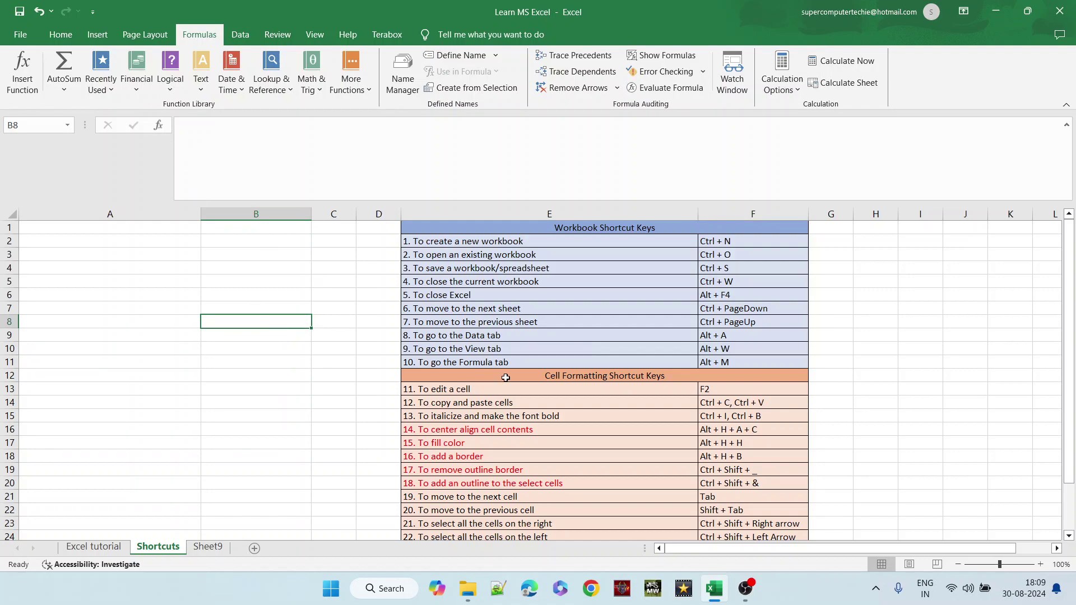
click(506, 378)
click(472, 232)
drag(472, 232, 474, 360)
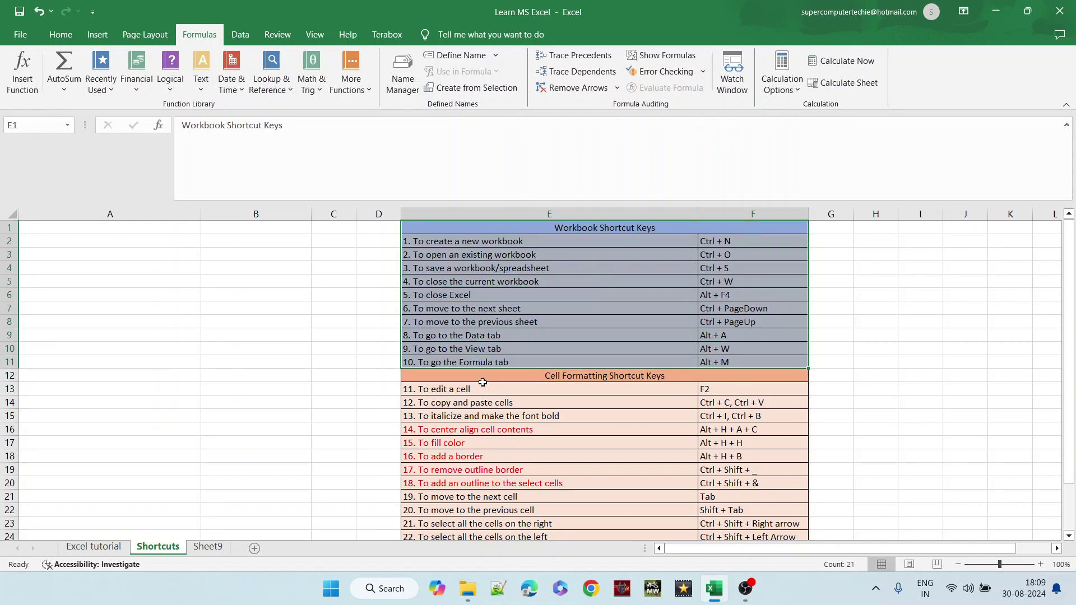
drag(481, 381, 485, 459)
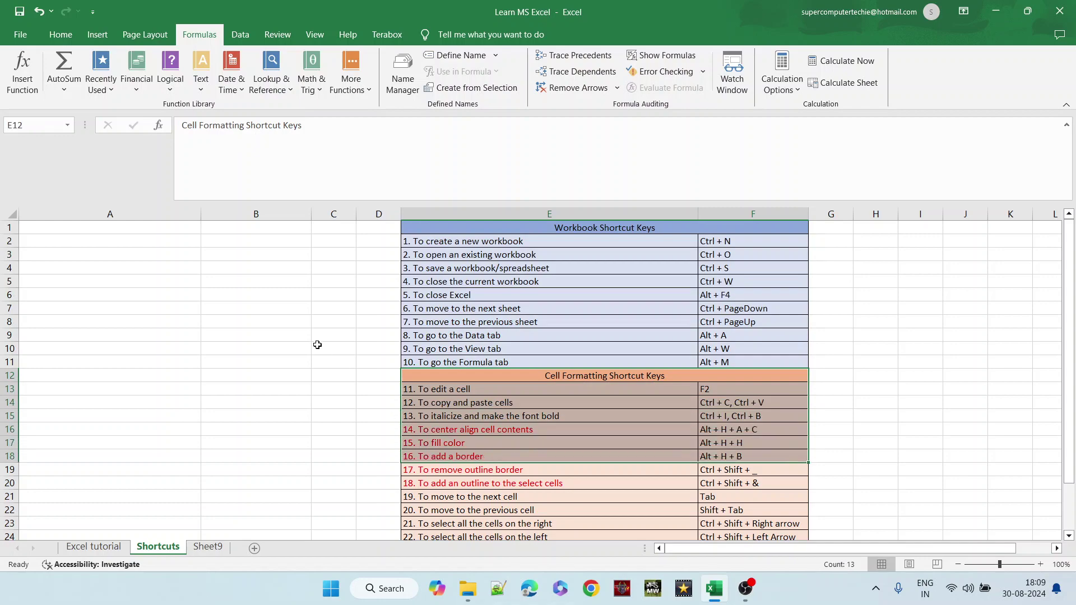
click(295, 322)
click(271, 344)
click(255, 366)
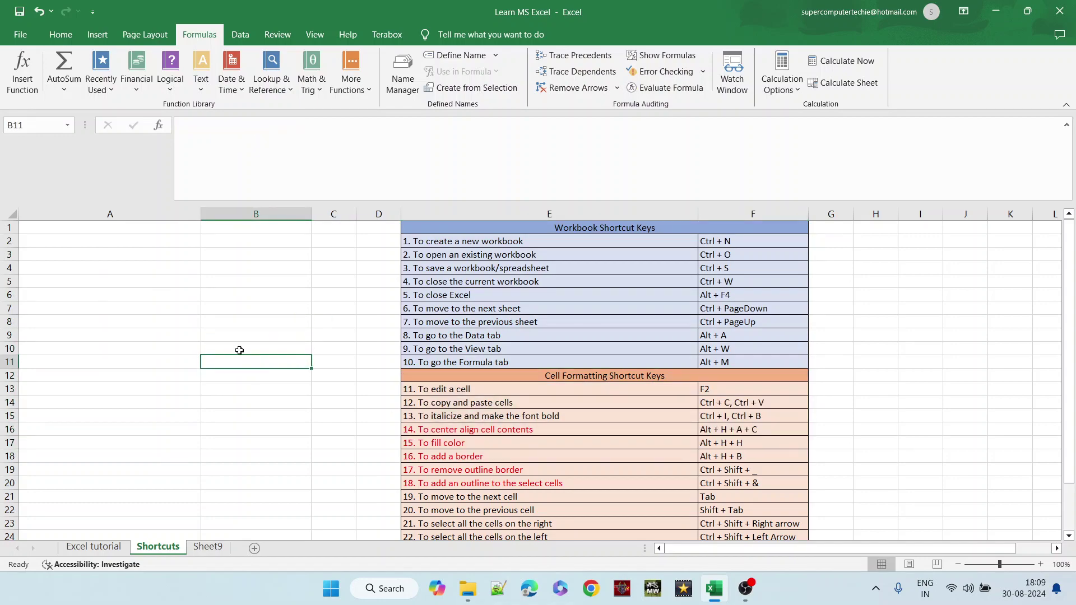
click(167, 317)
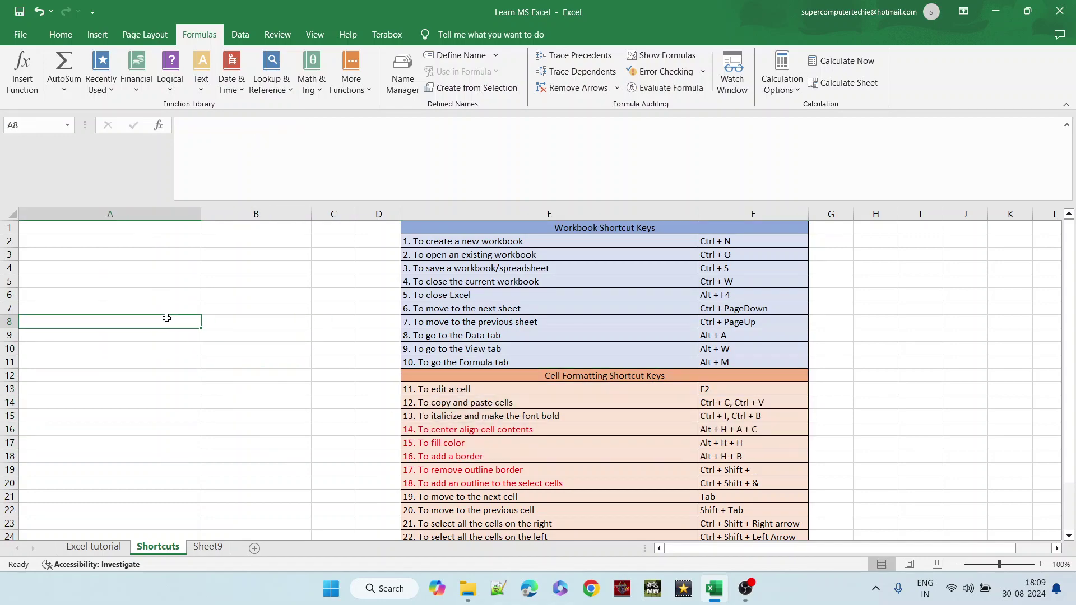
click(450, 389)
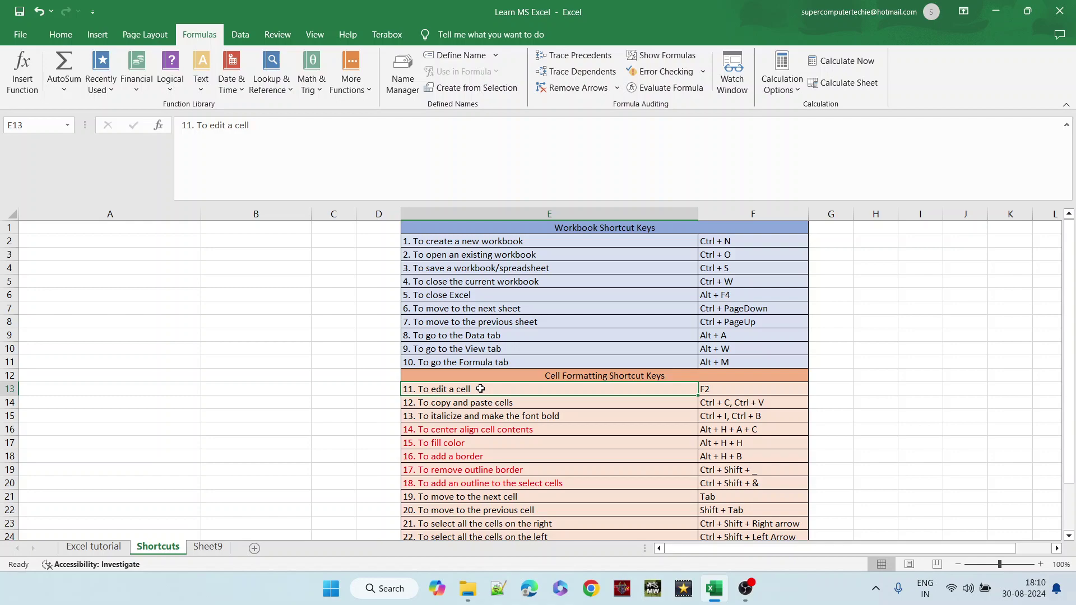
- Overwrite E13 with 'quickly', then undo to restore '11. To edit a cell'
click(473, 408)
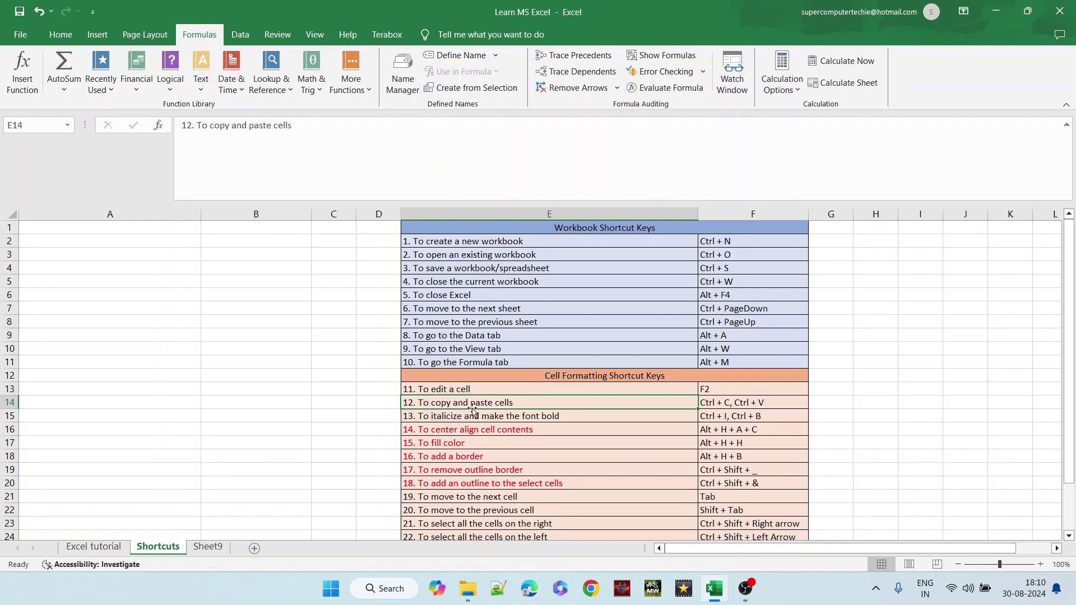
click(471, 387)
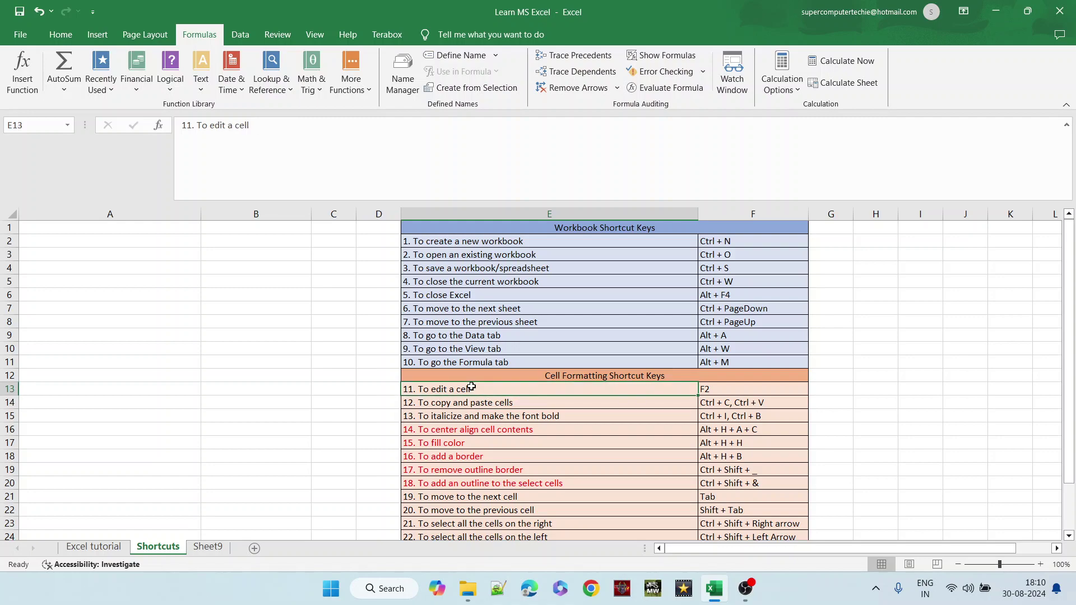
text(quickly)
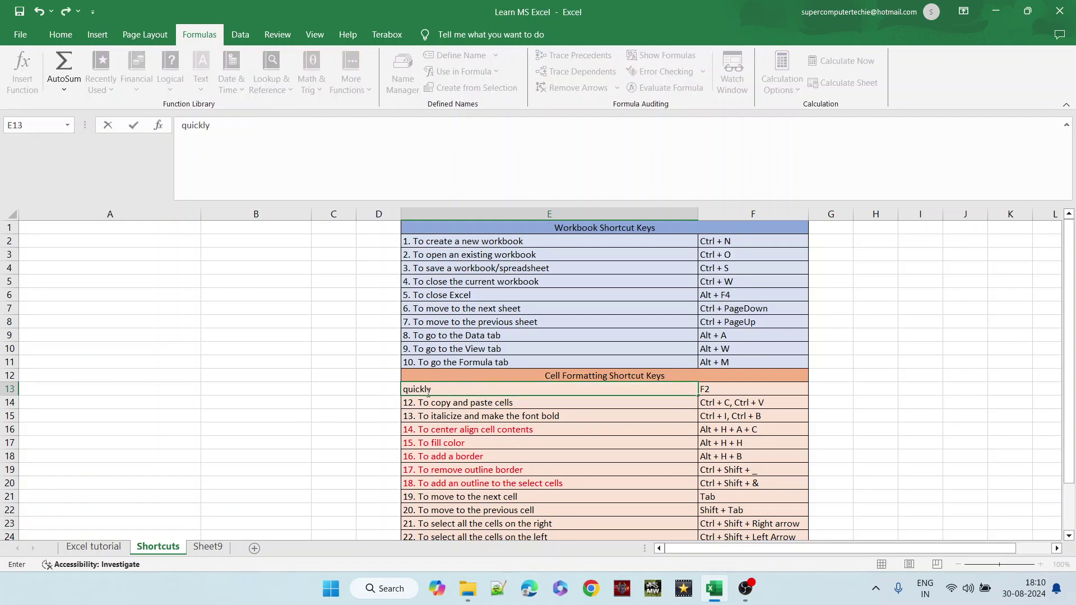
click(379, 399)
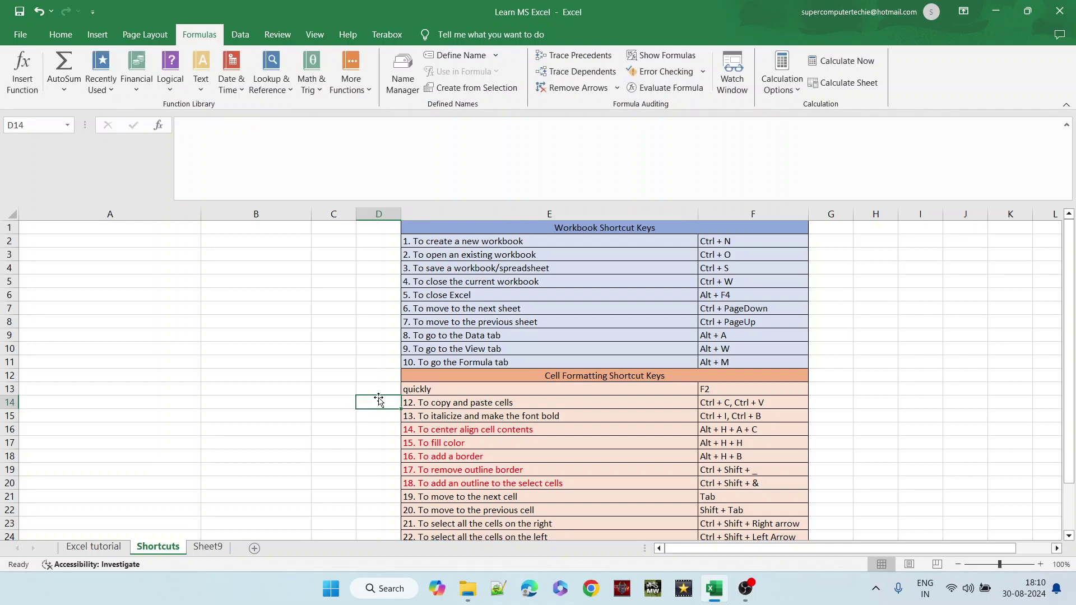
key(ctrl+z)
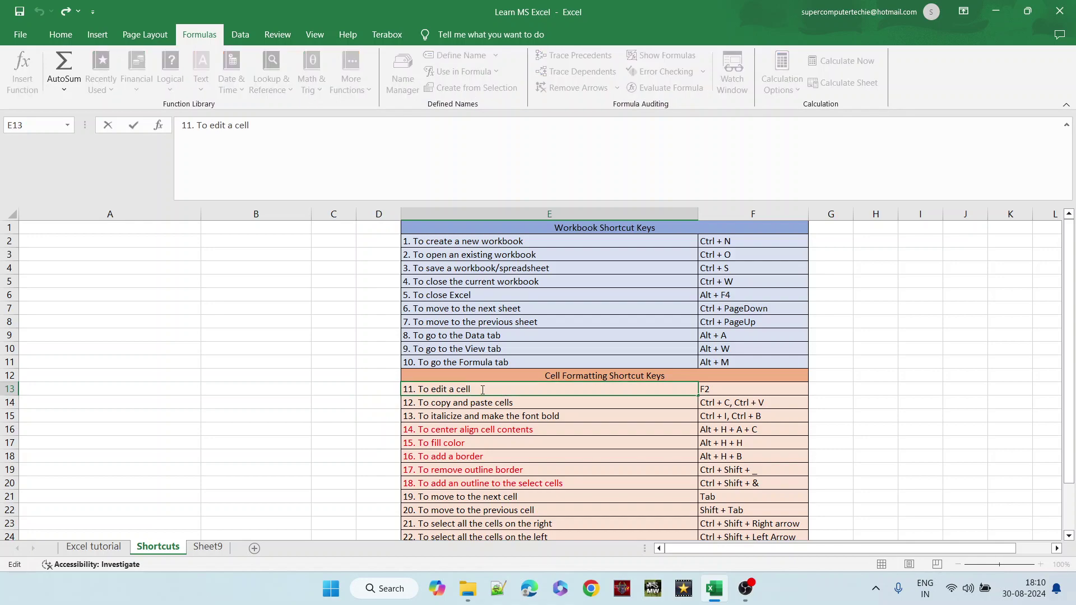
- Edit E13 with F2 and append 'quiclkly' to its description
click(538, 402)
click(505, 391)
key(F2)
click(504, 401)
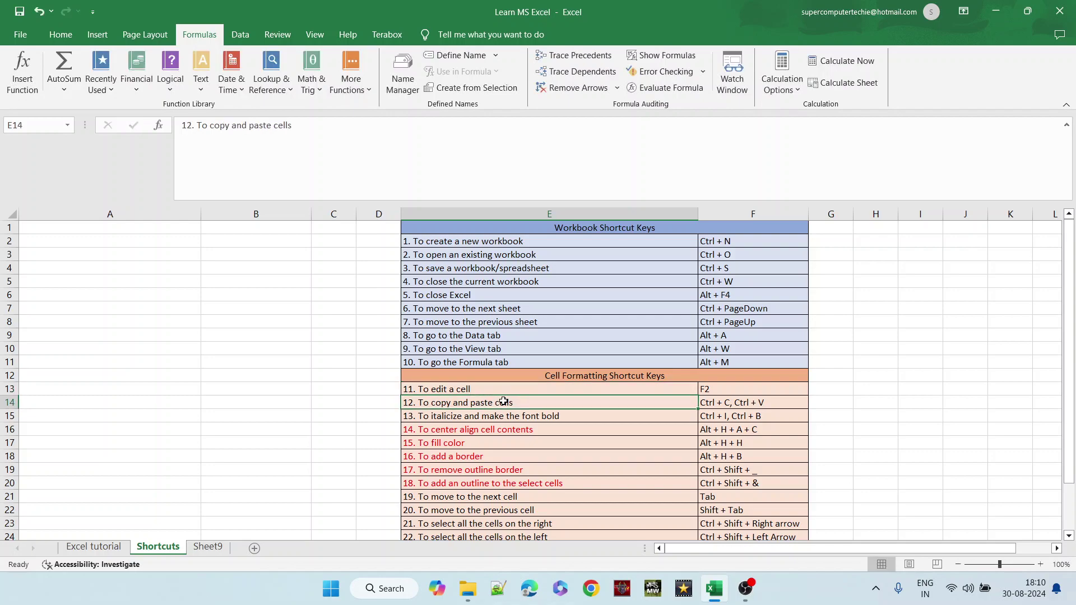
click(497, 389)
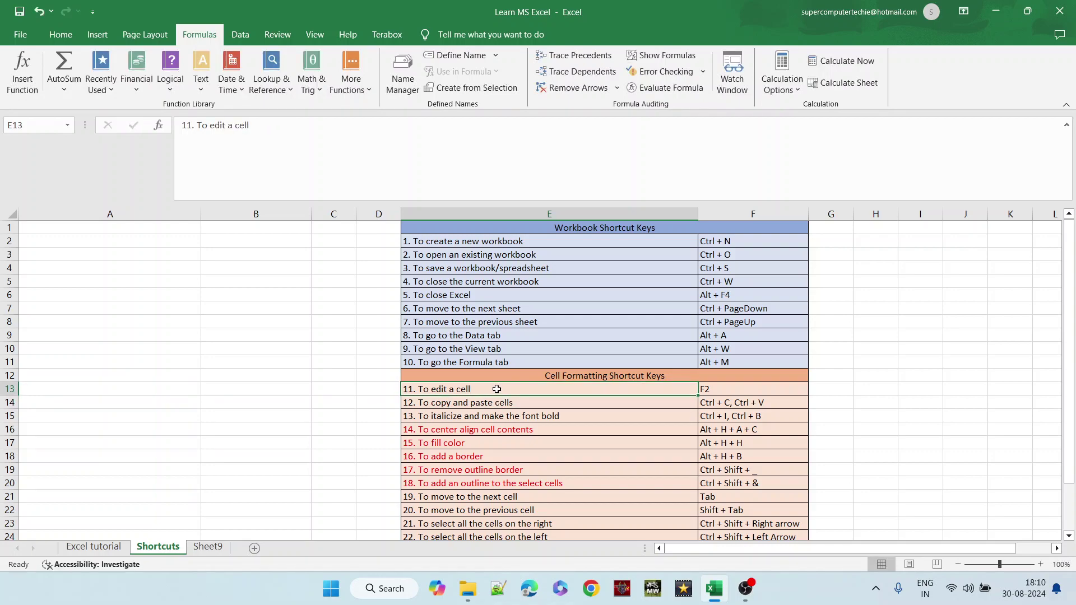
key(F2)
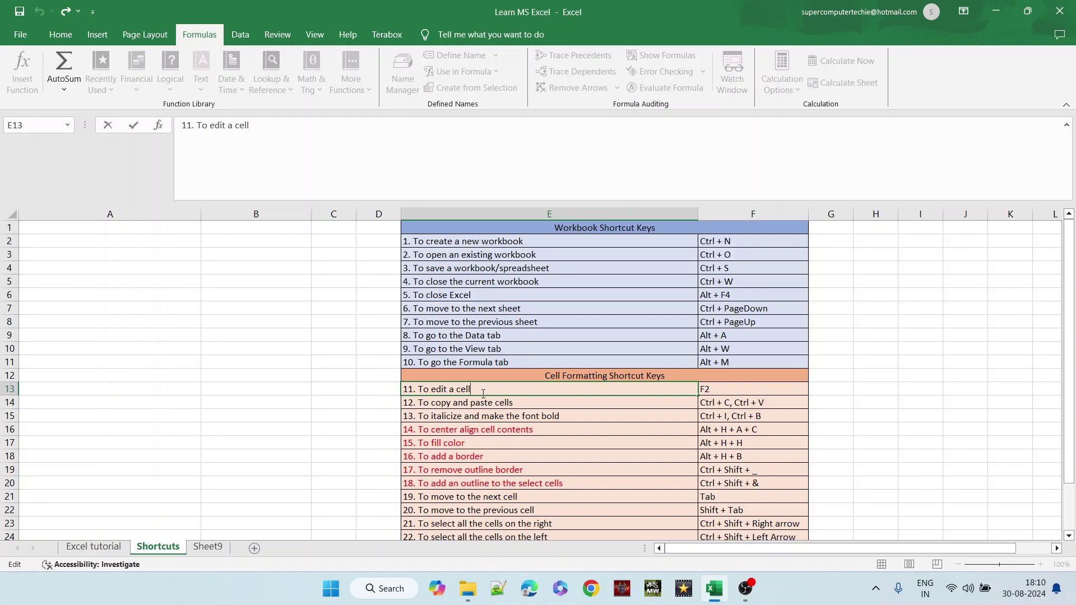
text(q)
text(uicl)
text(kly)
click(326, 399)
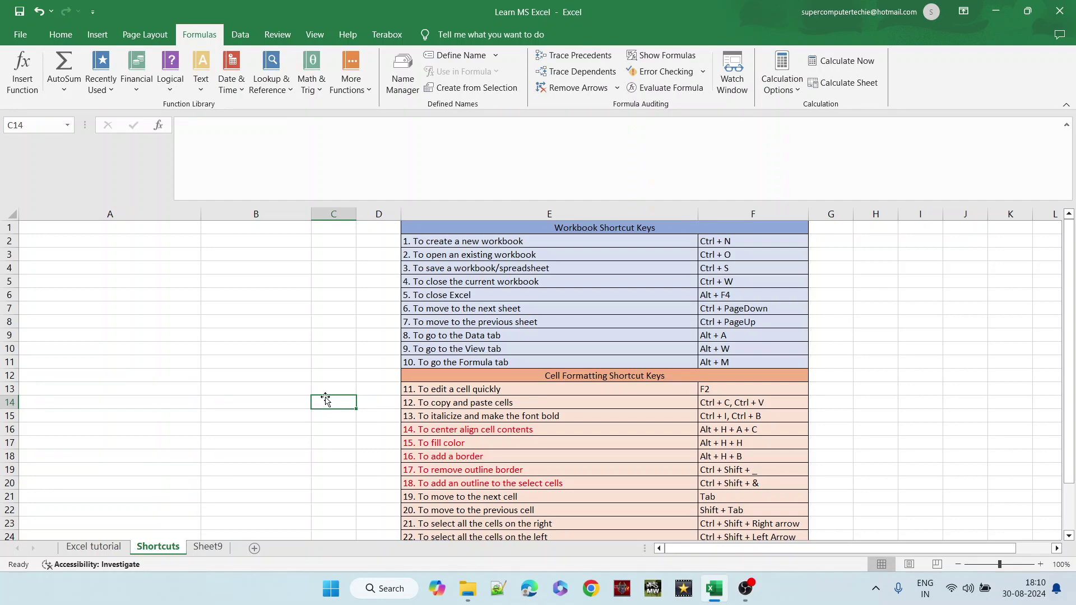
- Overwrite E13 with 'quikly', undo it, and finish editing E13 as '11. To edit a cell'
click(533, 391)
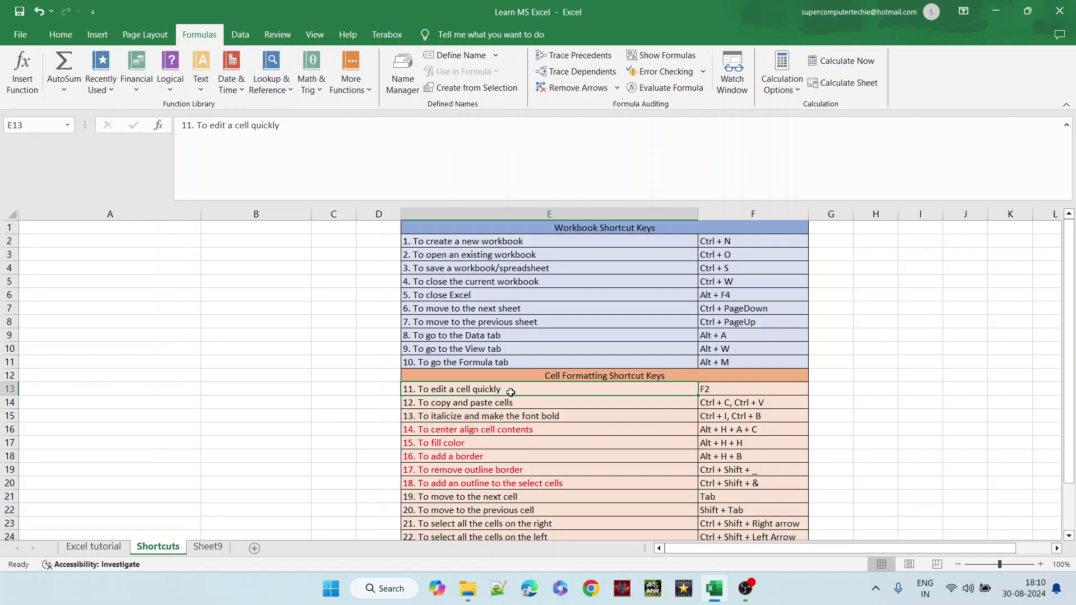
text(quikly)
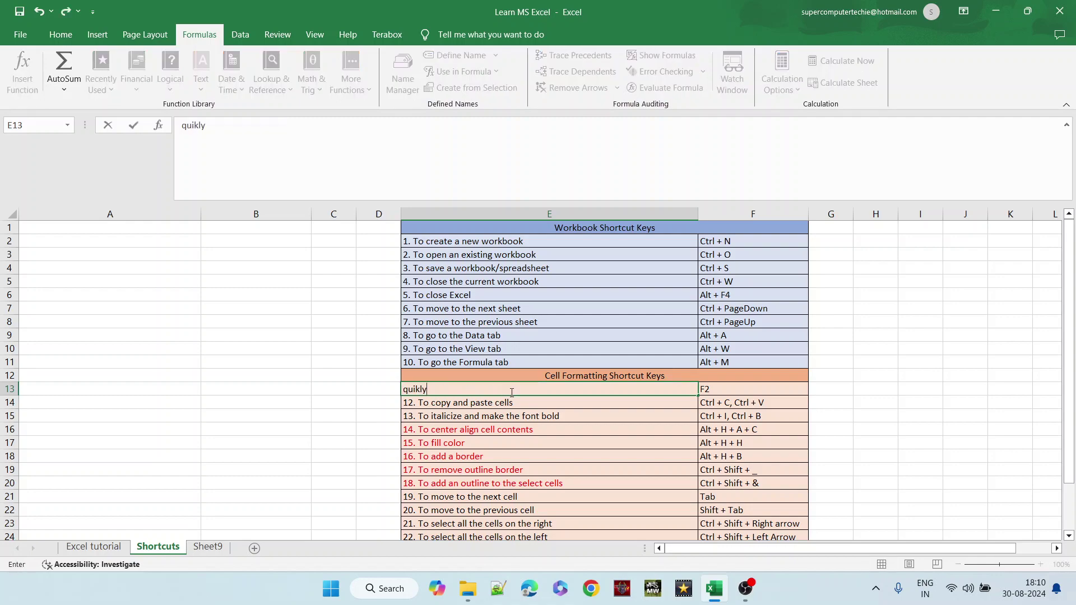
click(317, 397)
key(ctrl+z)
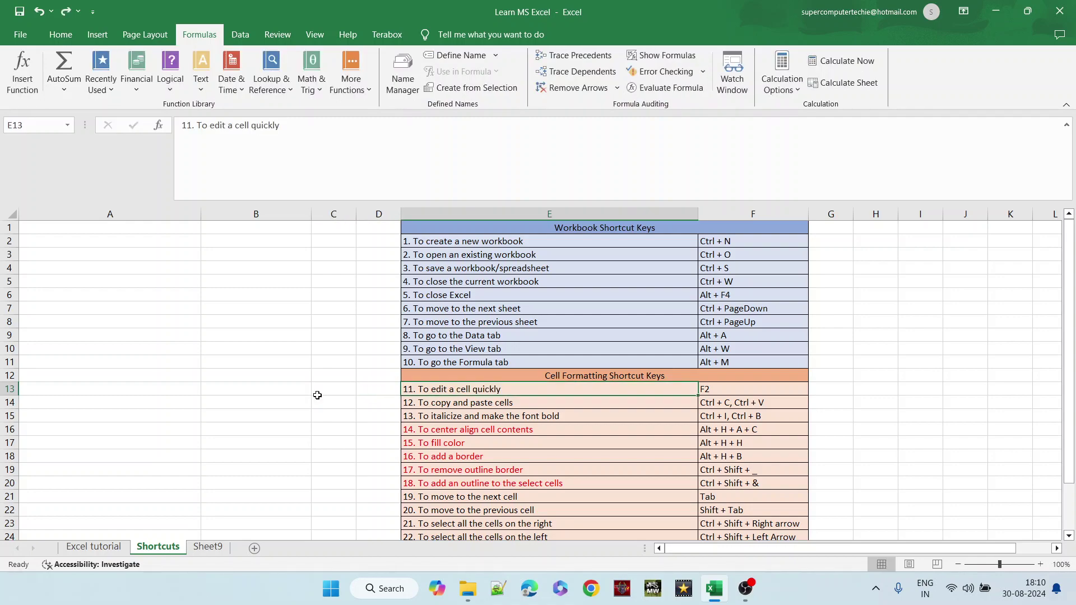
key(F2)
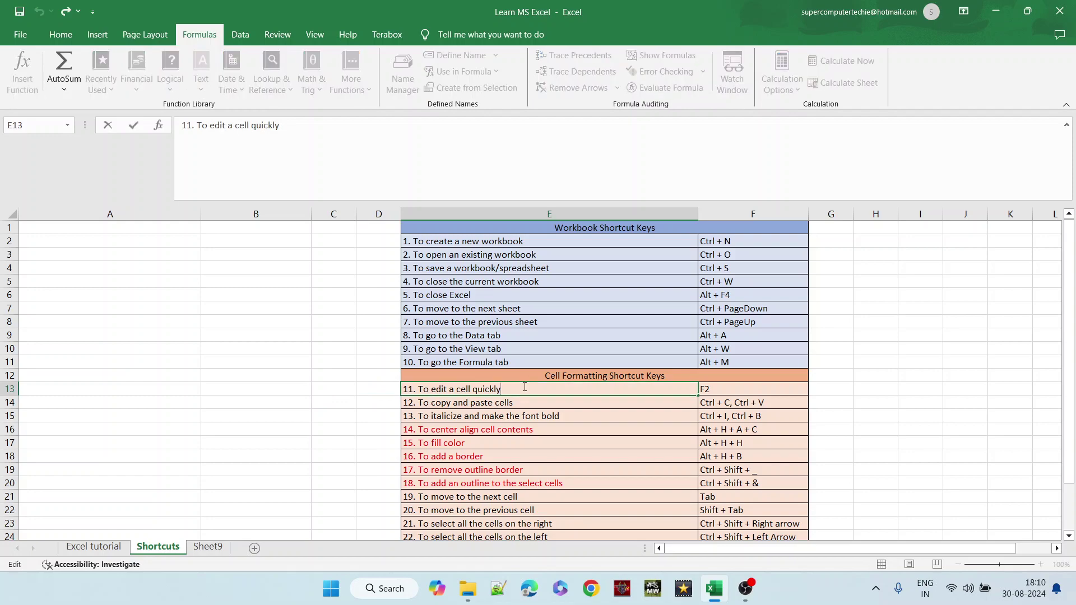
text(dhdalkdhakd)
key(BackSpace)
key(BackSpace)
key(BackSpace)
key(BackSpace)
key(BackSpace)
key(BackSpace)
key(BackSpace)
key(BackSpace)
key(BackSpace)
key(BackSpace)
key(BackSpace)
key(BackSpace)
key(BackSpace)
key(BackSpace)
key(BackSpace)
key(BackSpace)
key(BackSpace)
key(BackSpace)
click(515, 405)
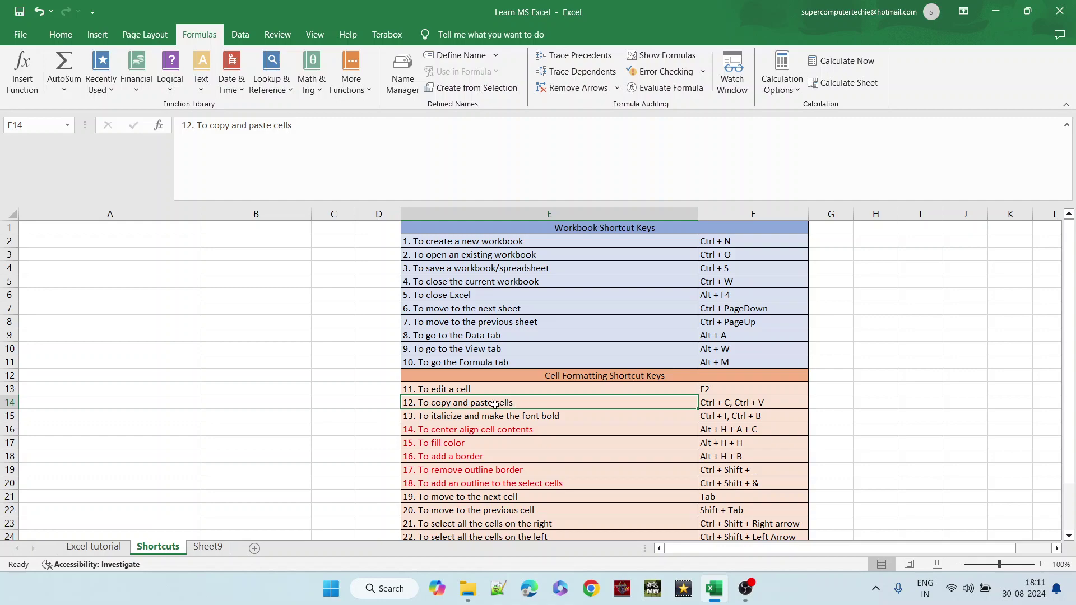
- Copy F14's shortcut into G14, paste it into I14, then undo that paste
click(722, 403)
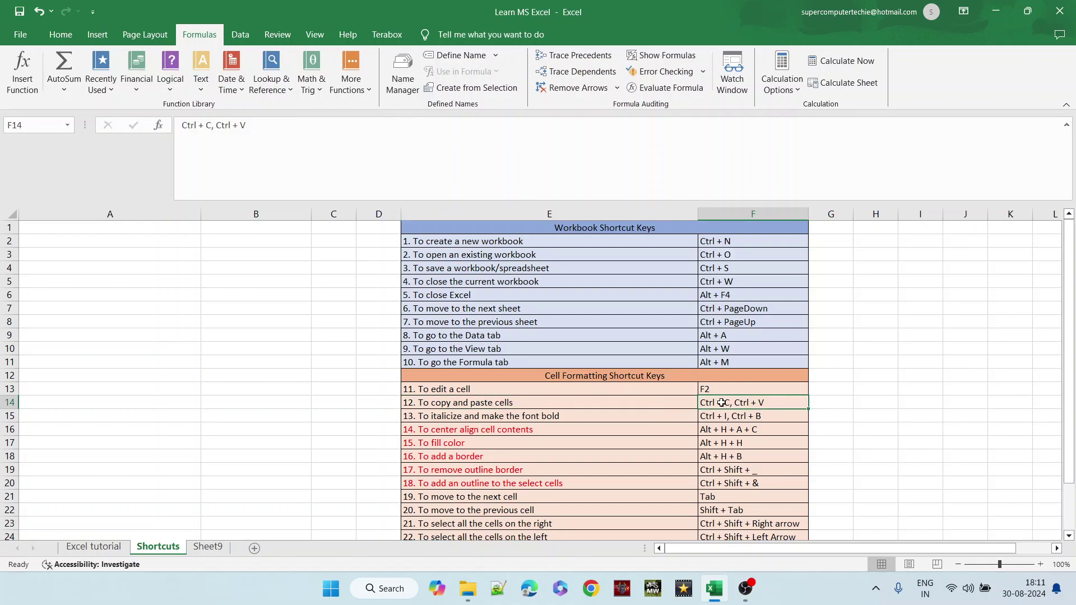
key(ctrl+c)
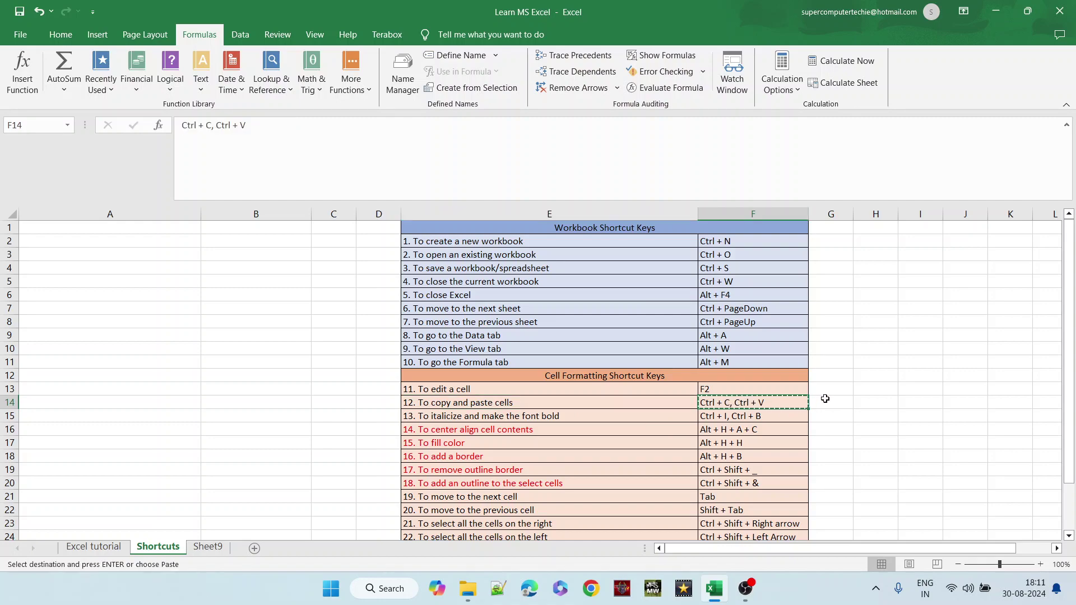
click(825, 399)
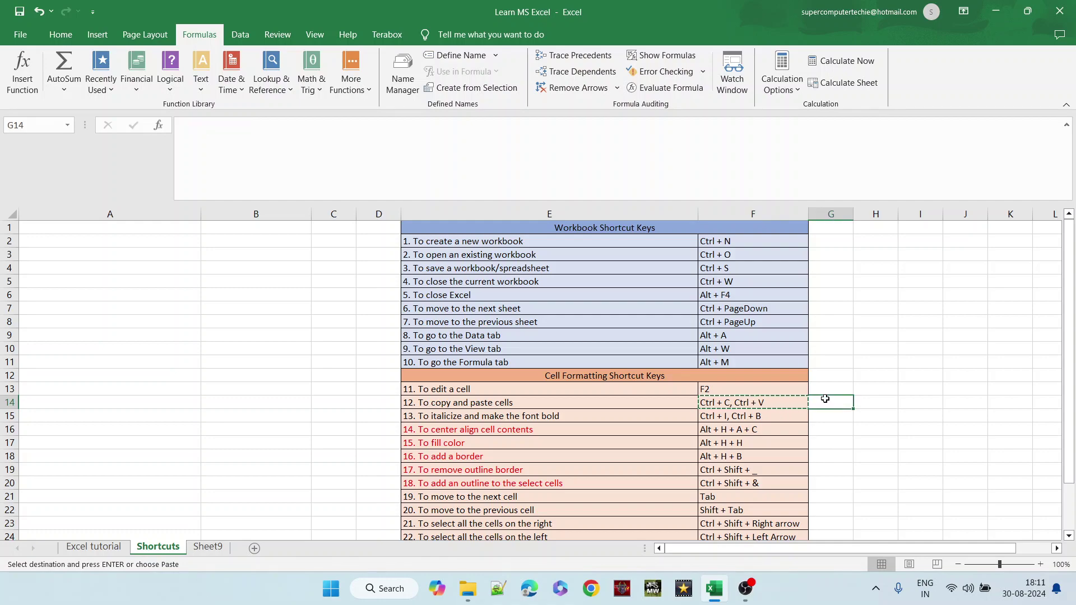
key(ctrl+v)
click(817, 414)
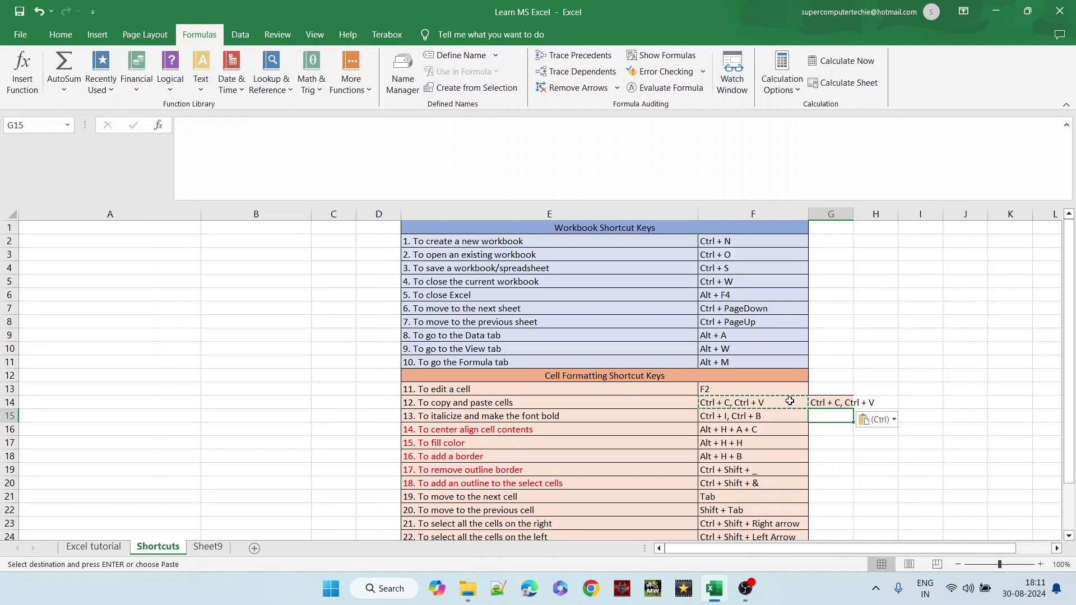
click(770, 403)
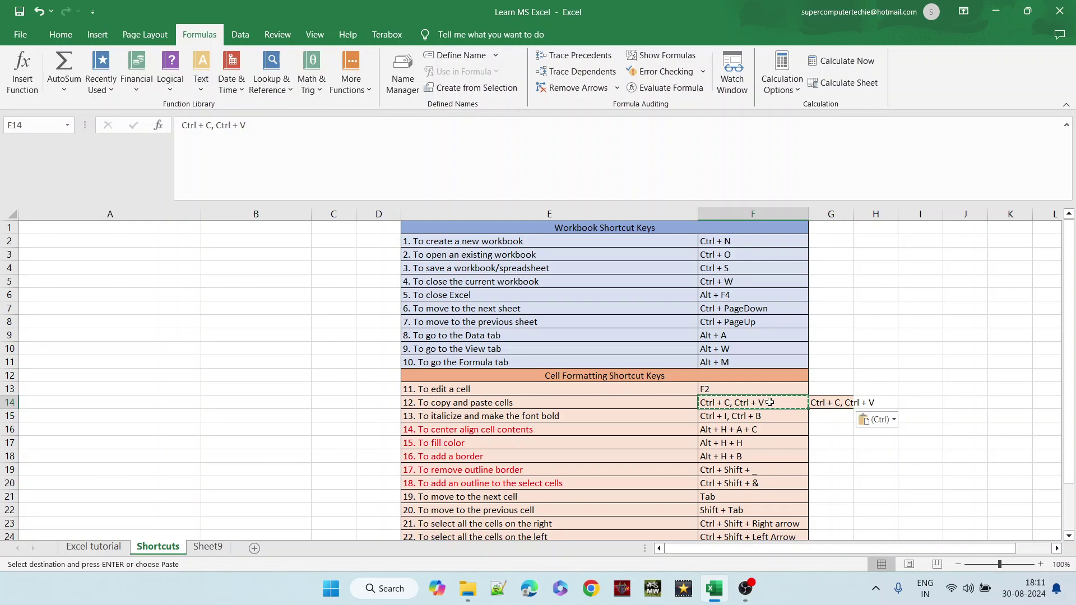
right_click(911, 403)
click(912, 402)
key(ctrl+v)
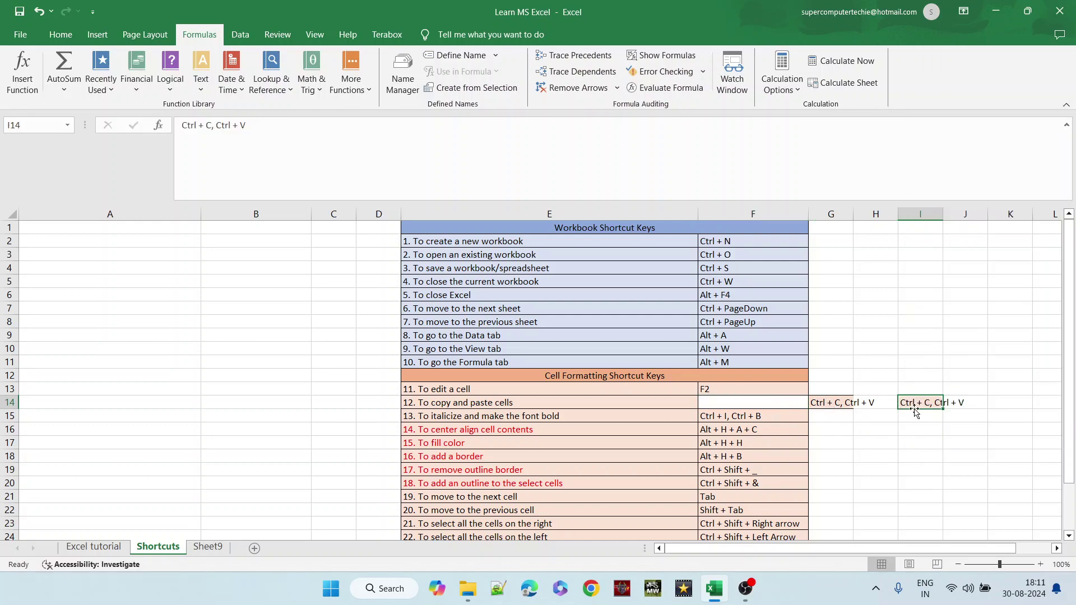
key(ctrl+z)
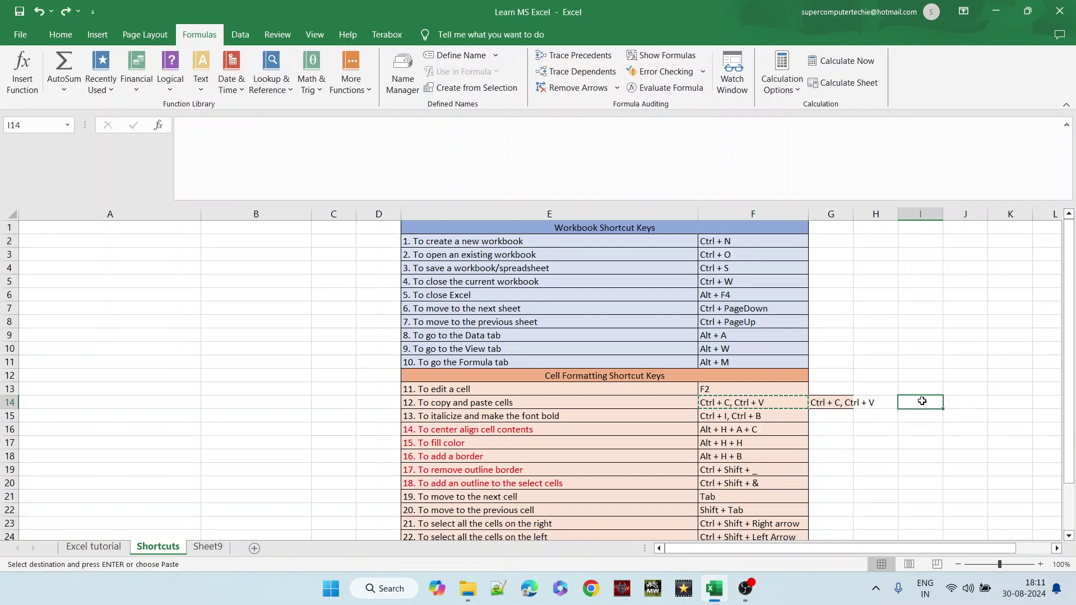
- Append ', CTRL X' to F14 and clear the duplicate text from G14
click(772, 402)
text(, CT)
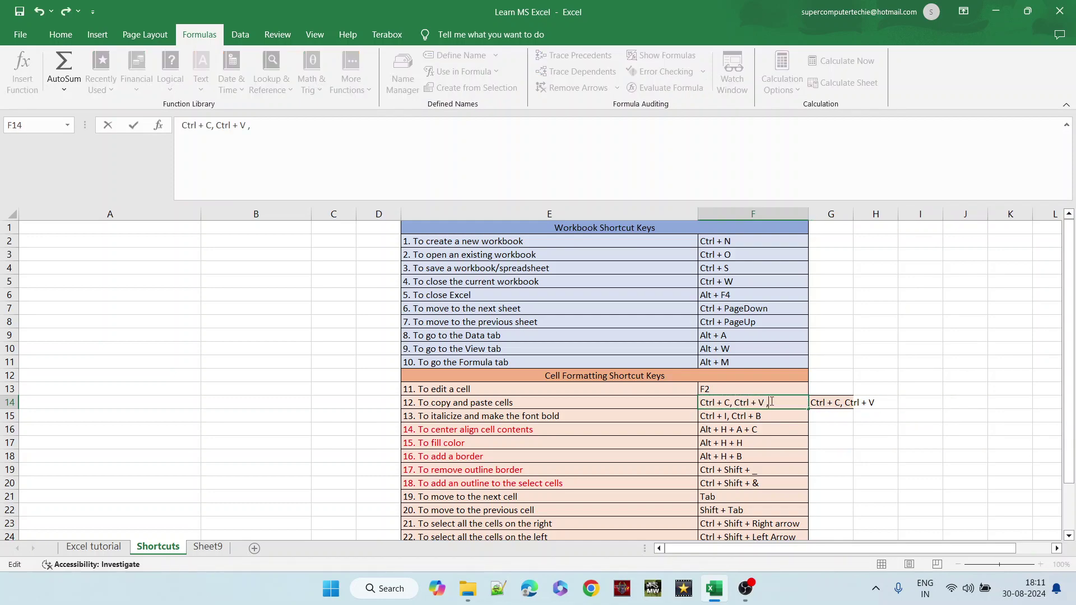
text(RL X)
key(Tab)
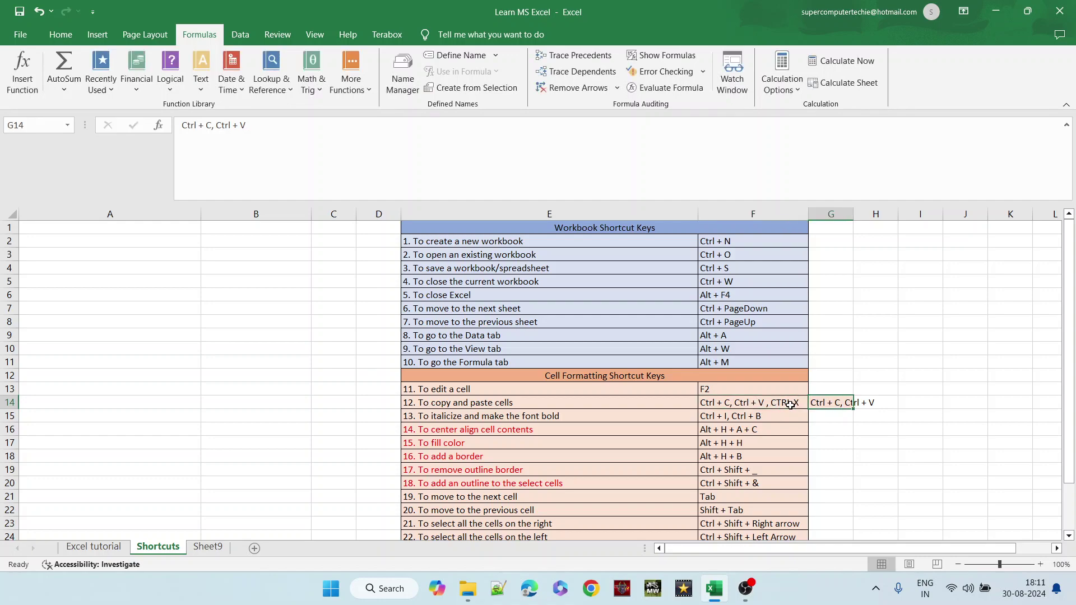
key(Delete)
right_click(652, 421)
click(601, 414)
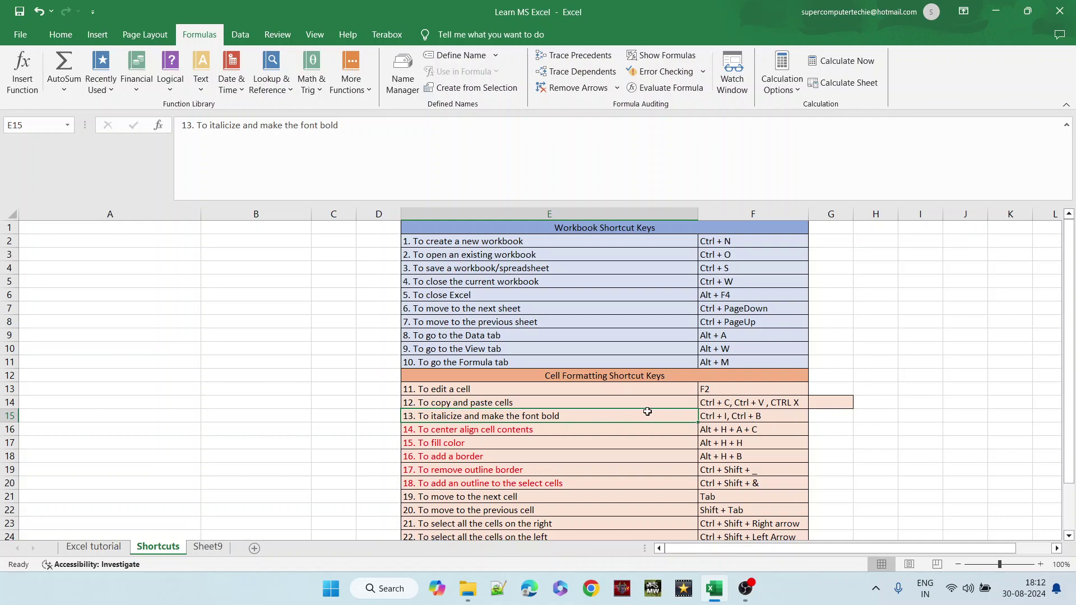
- Make E15 bold italic, then bold the descriptions in E16, E17 and E18
key(ctrl+i)
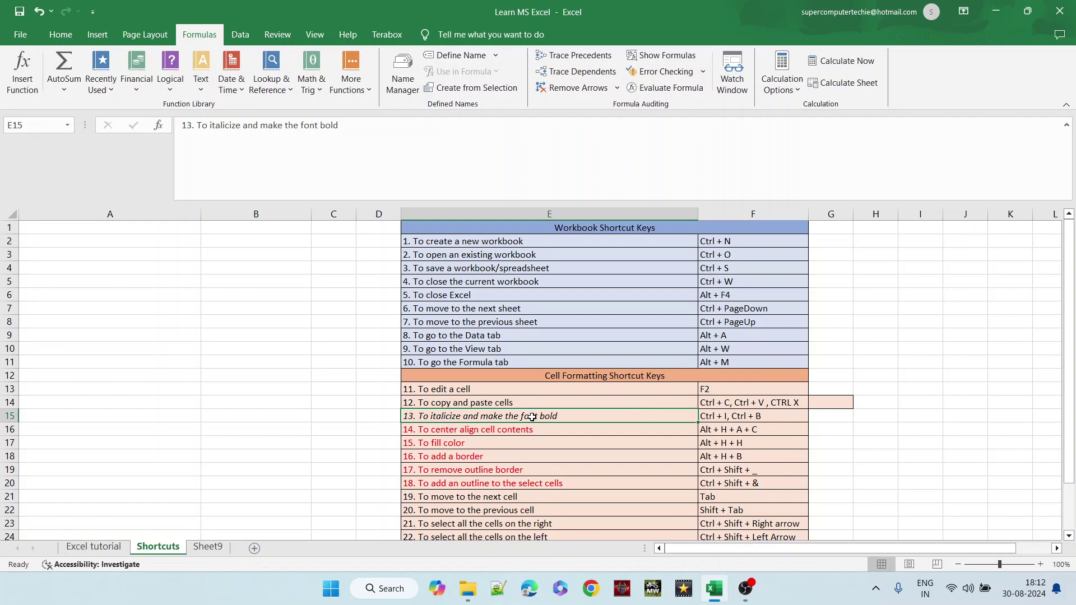
key(ctrl+b)
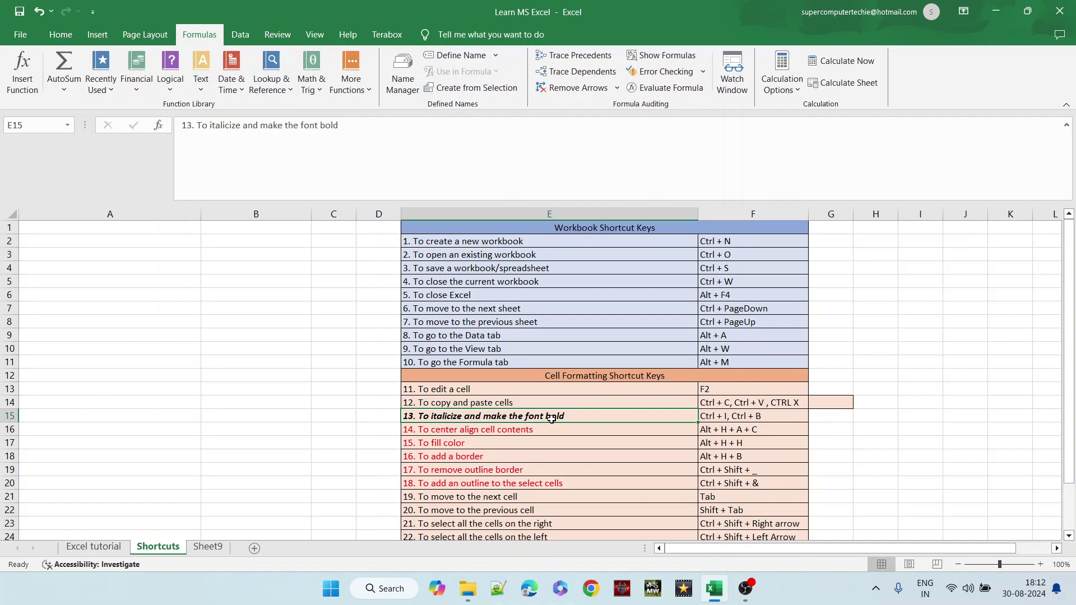
click(516, 431)
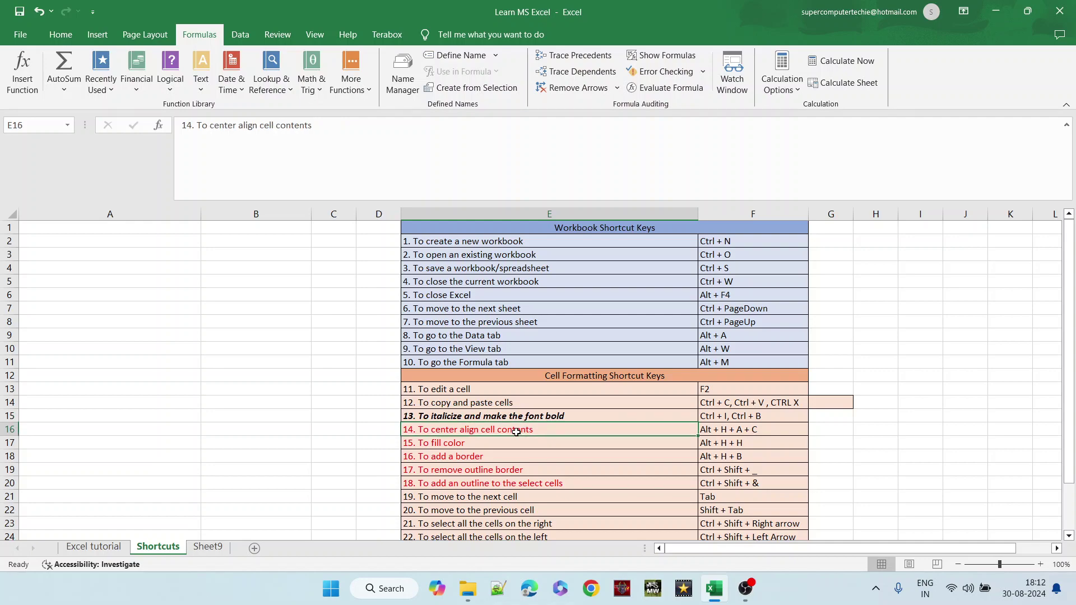
key(ctrl+b)
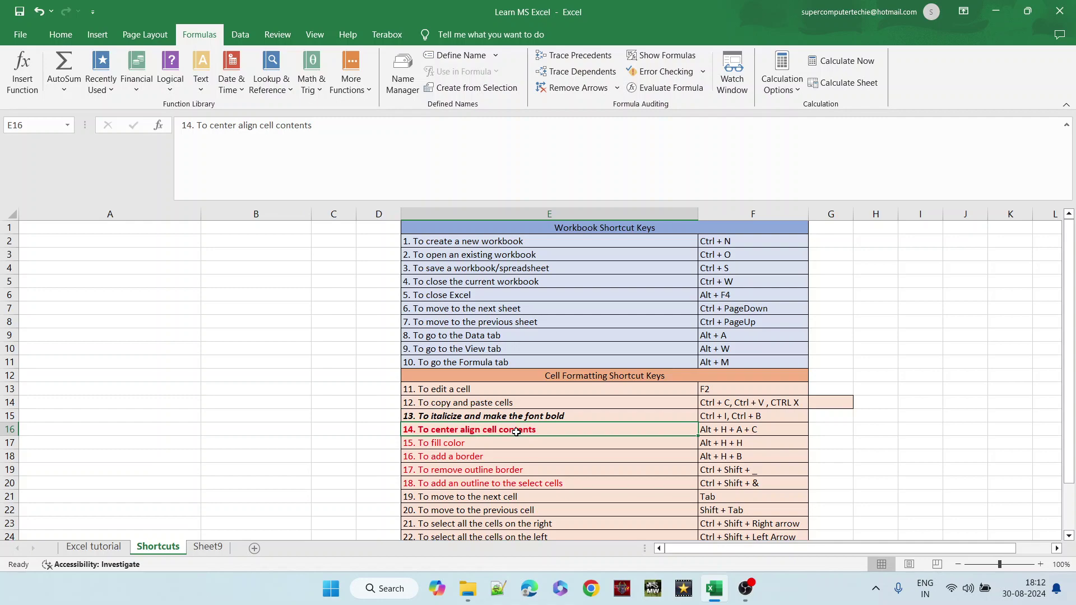
click(485, 444)
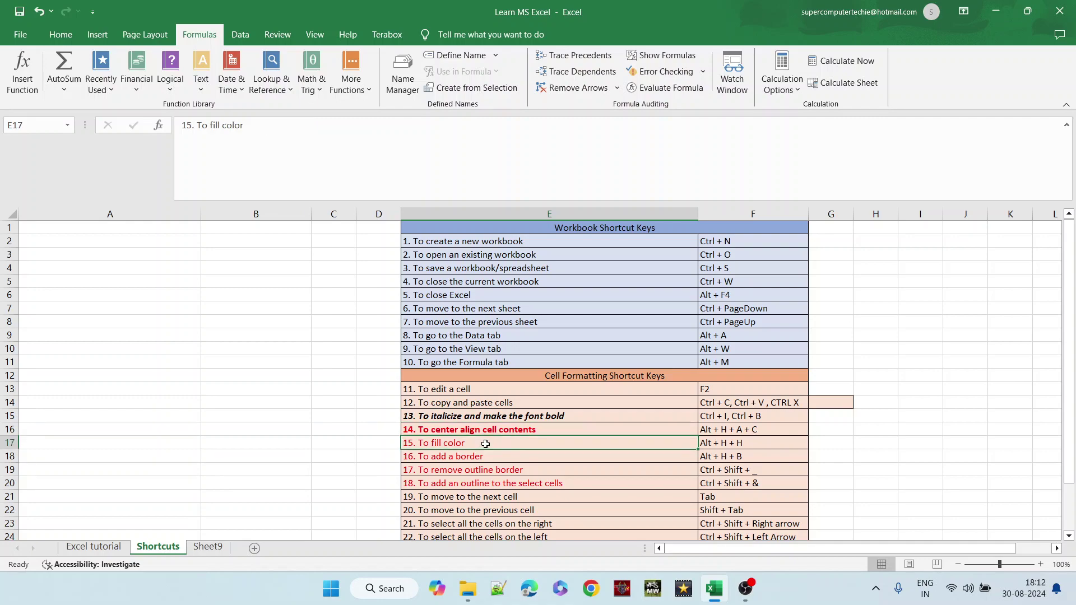
key(ctrl+b)
click(487, 459)
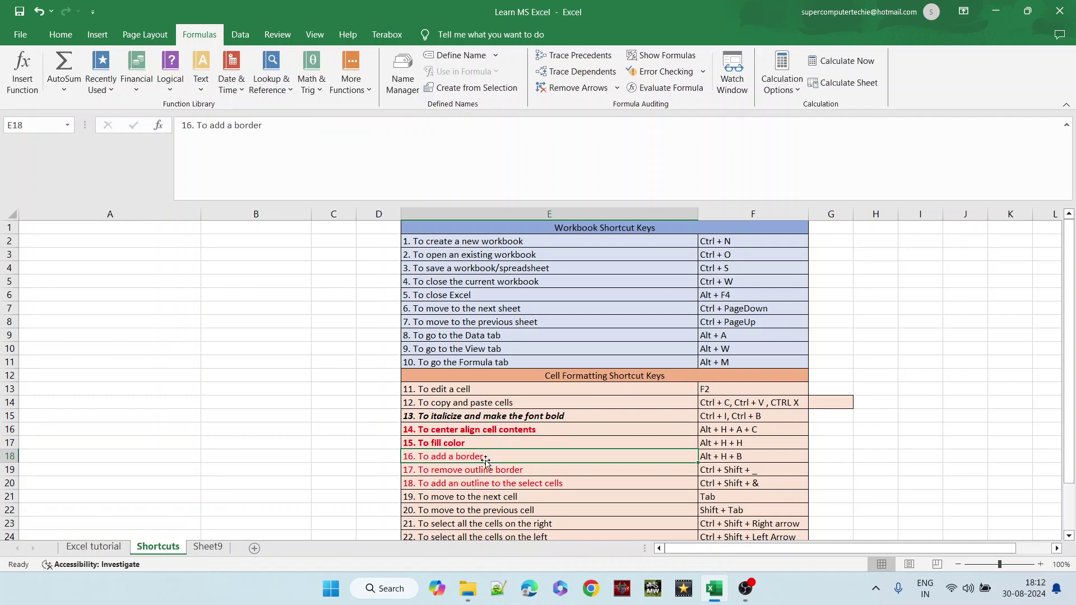
key(ctrl+b)
- Try middle and center alignment on E16:E18, then return them to left alignment
click(514, 430)
drag(514, 431, 514, 455)
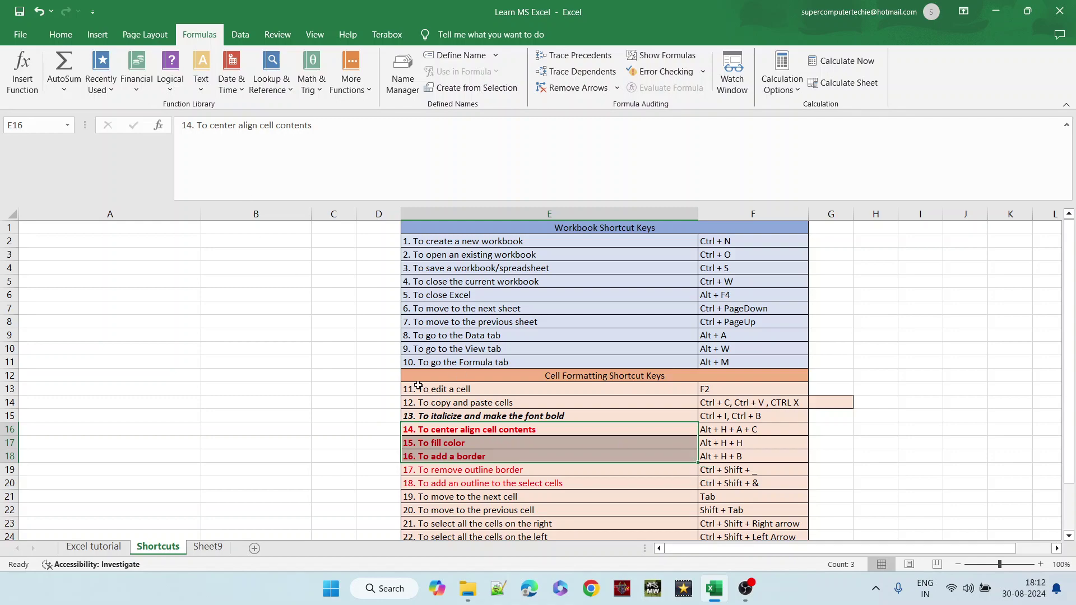
click(59, 36)
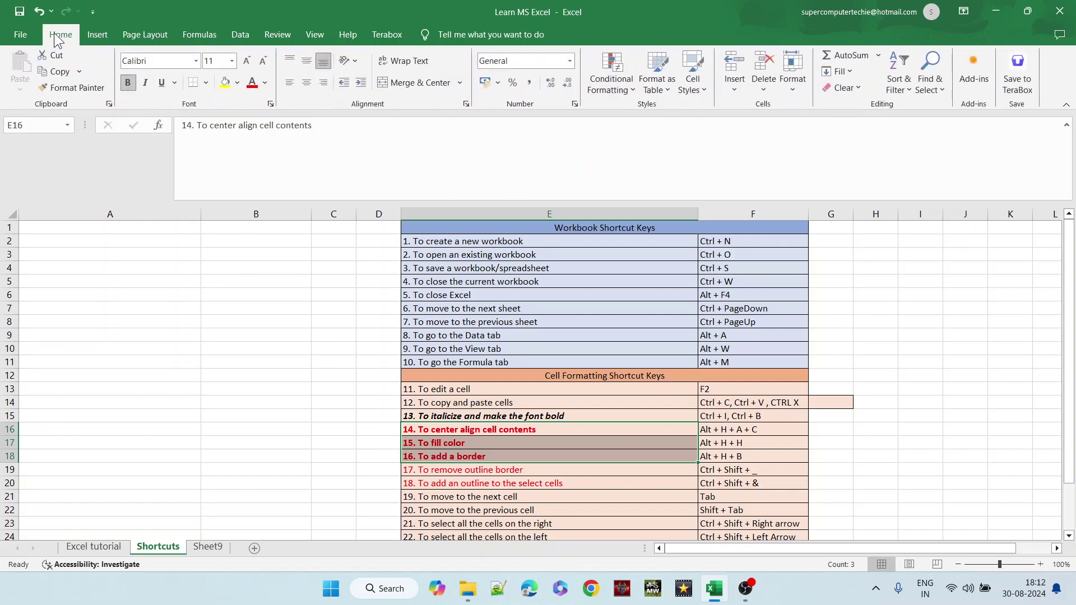
right_click(310, 67)
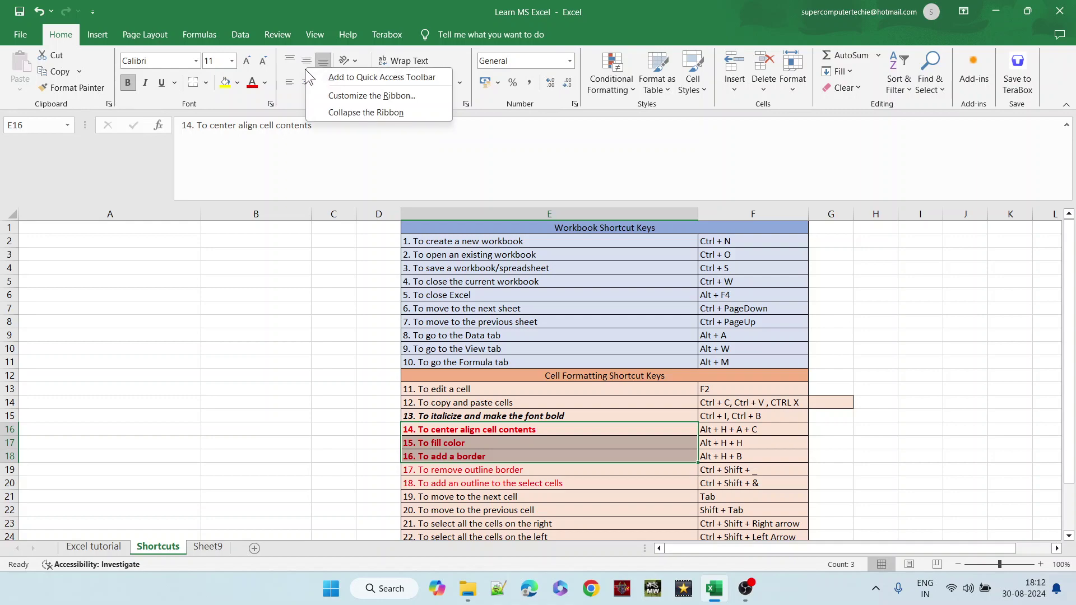
click(310, 65)
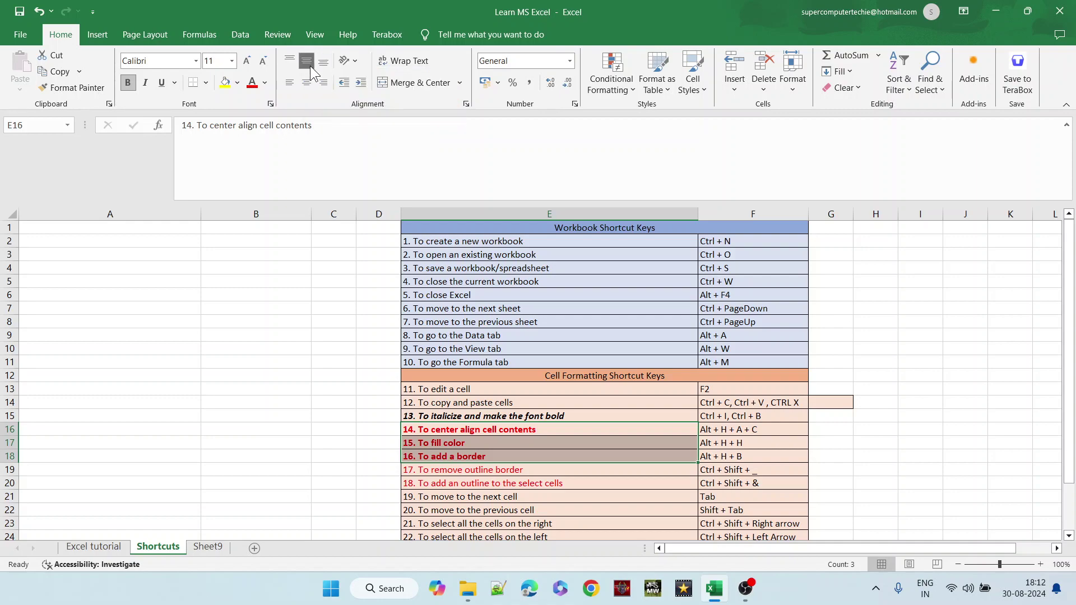
click(307, 83)
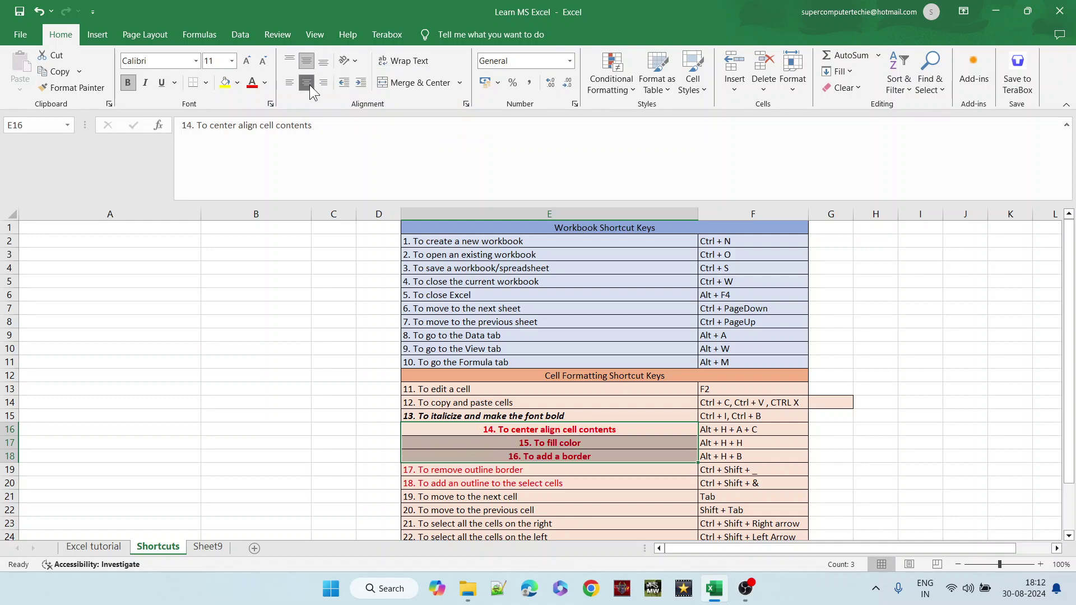
click(290, 83)
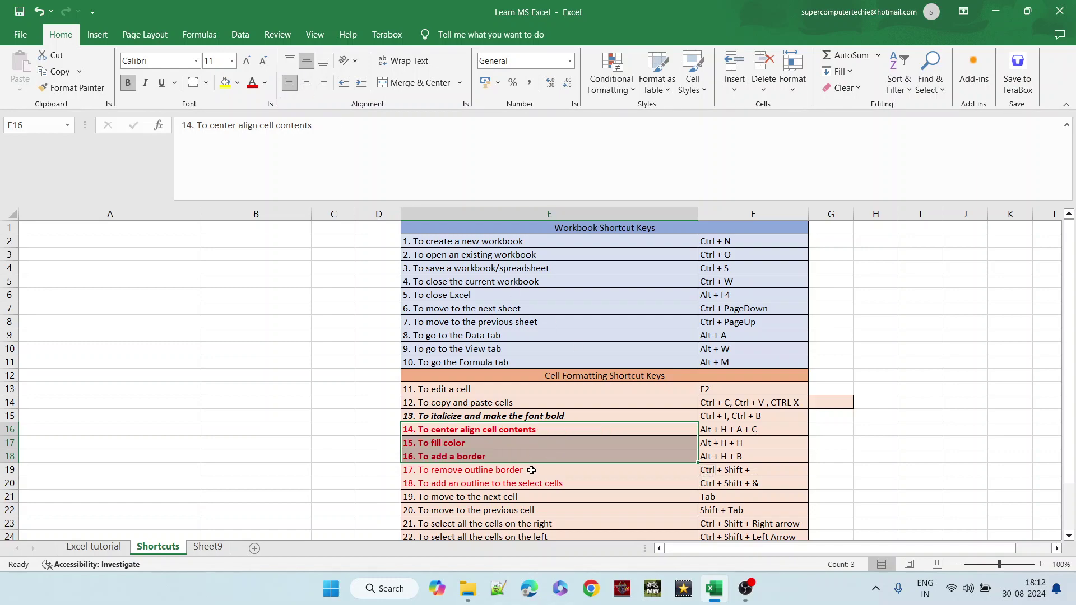
click(506, 429)
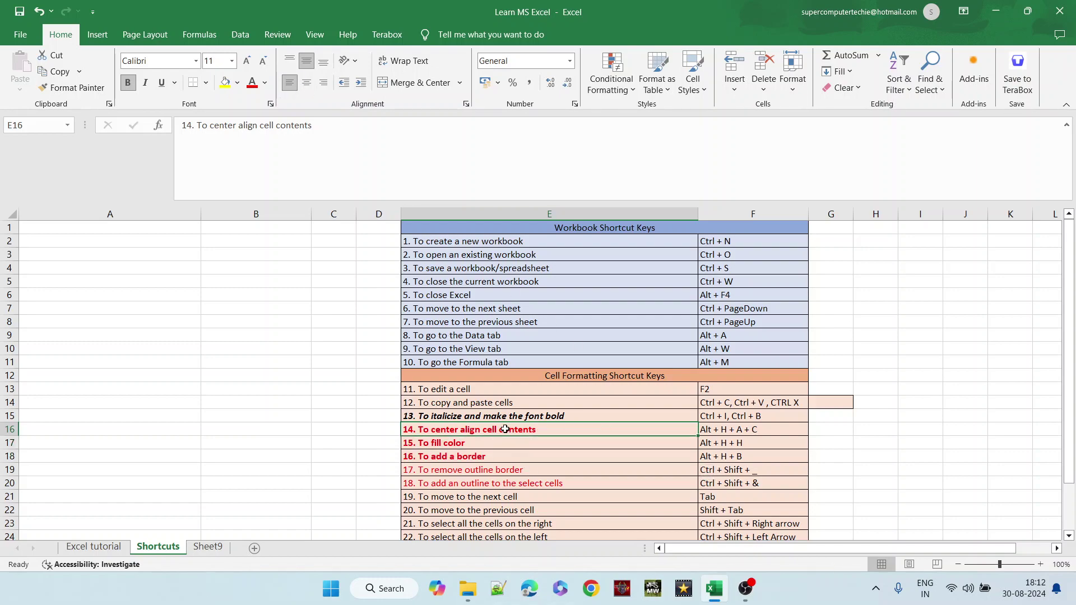
- Give the '15. To fill color' text in E17 a dark orange font colour
click(489, 444)
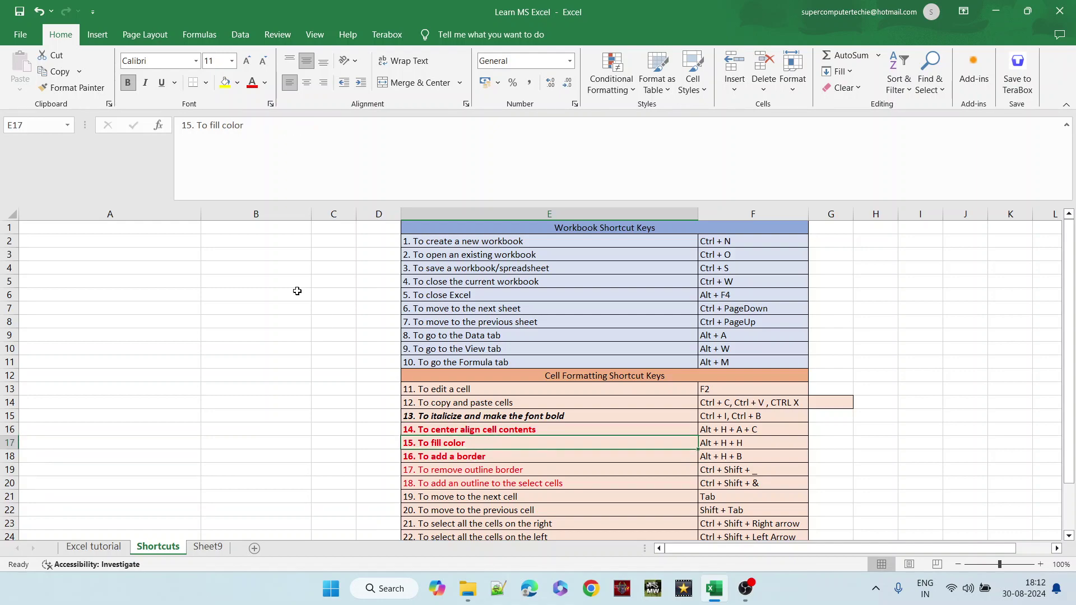
click(266, 84)
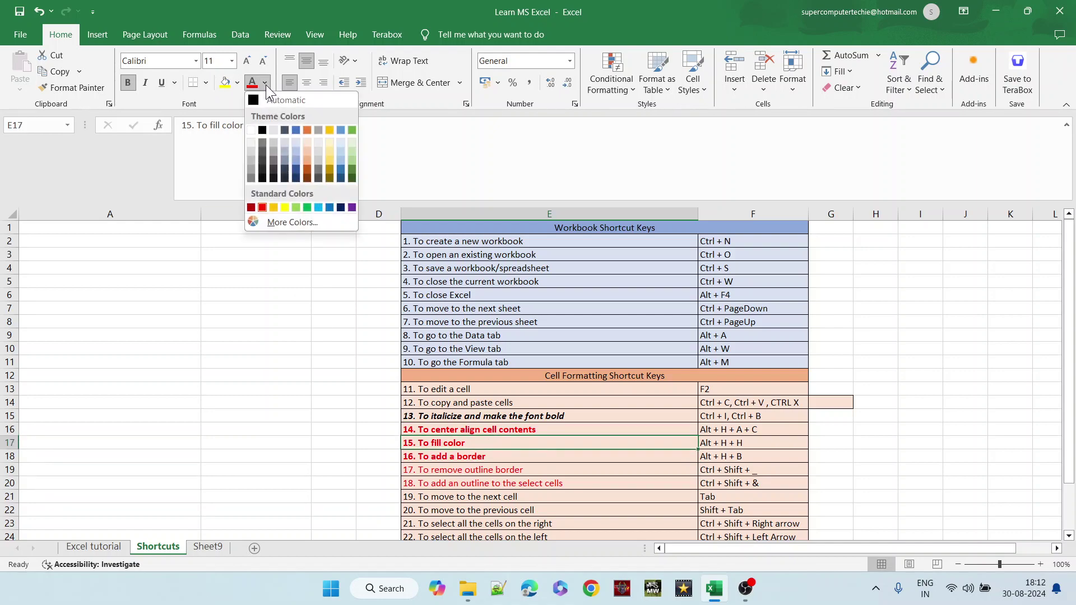
click(308, 169)
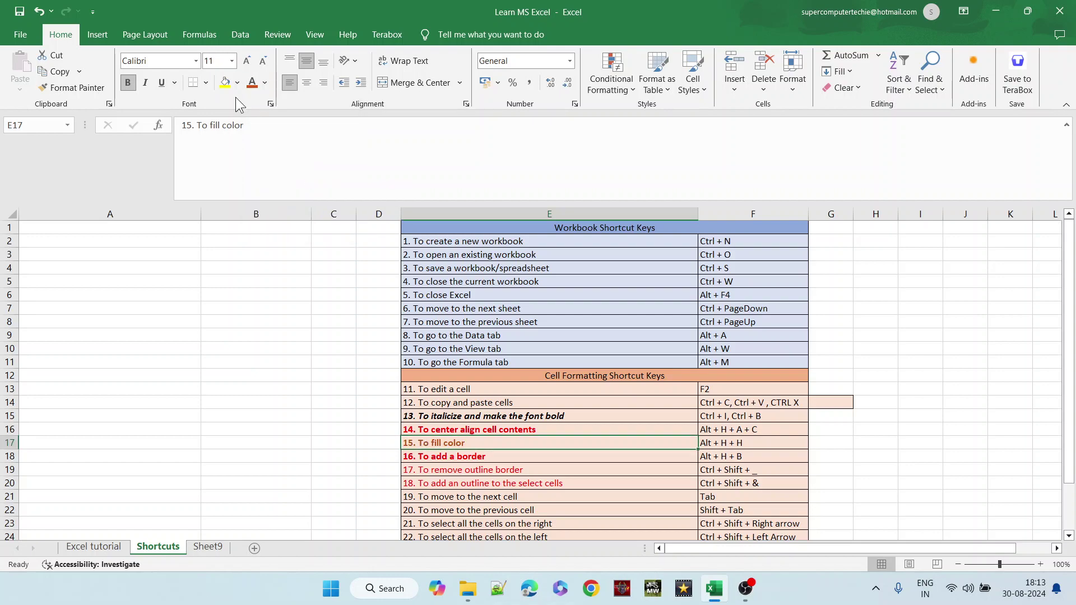
click(238, 83)
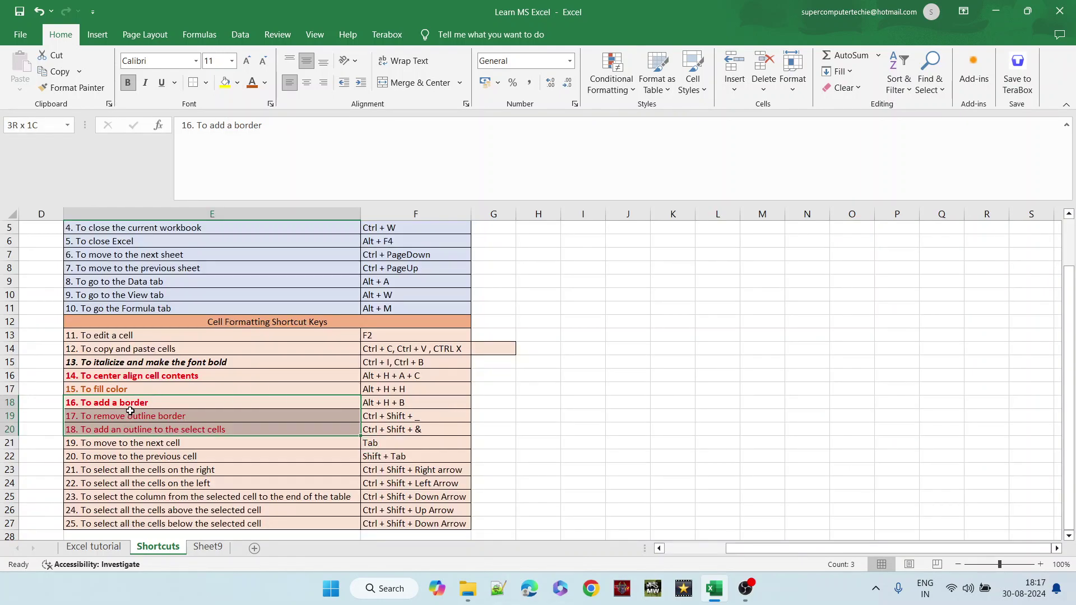
click(274, 402)
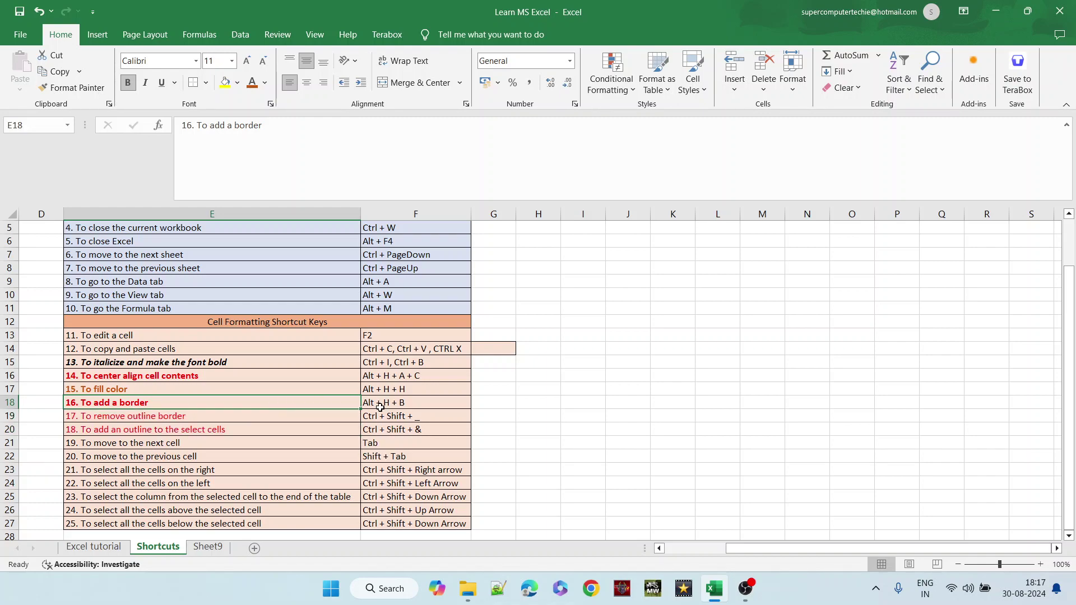
click(235, 416)
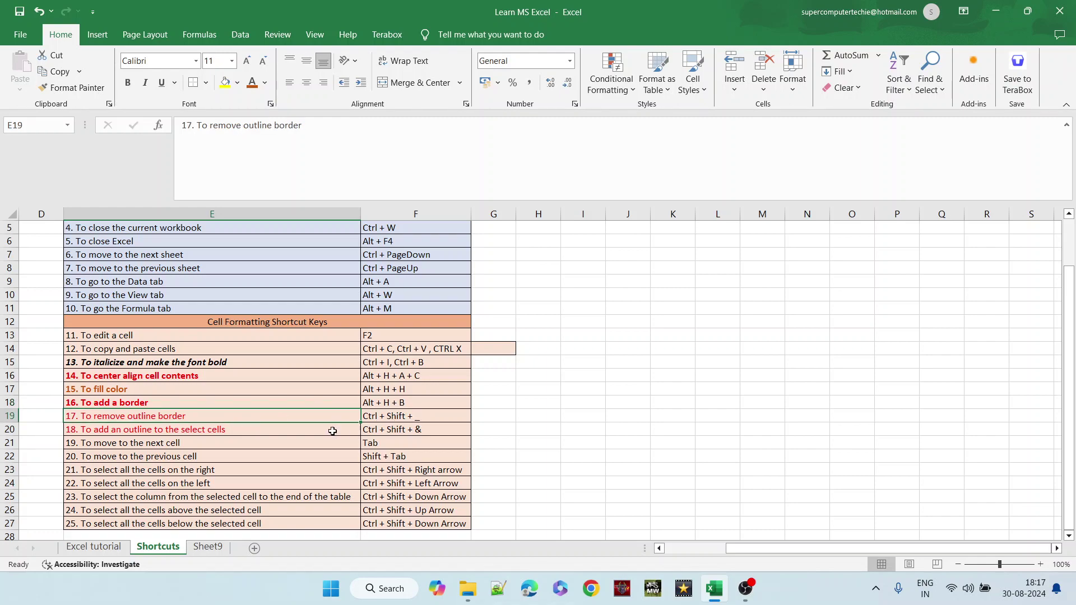
click(272, 433)
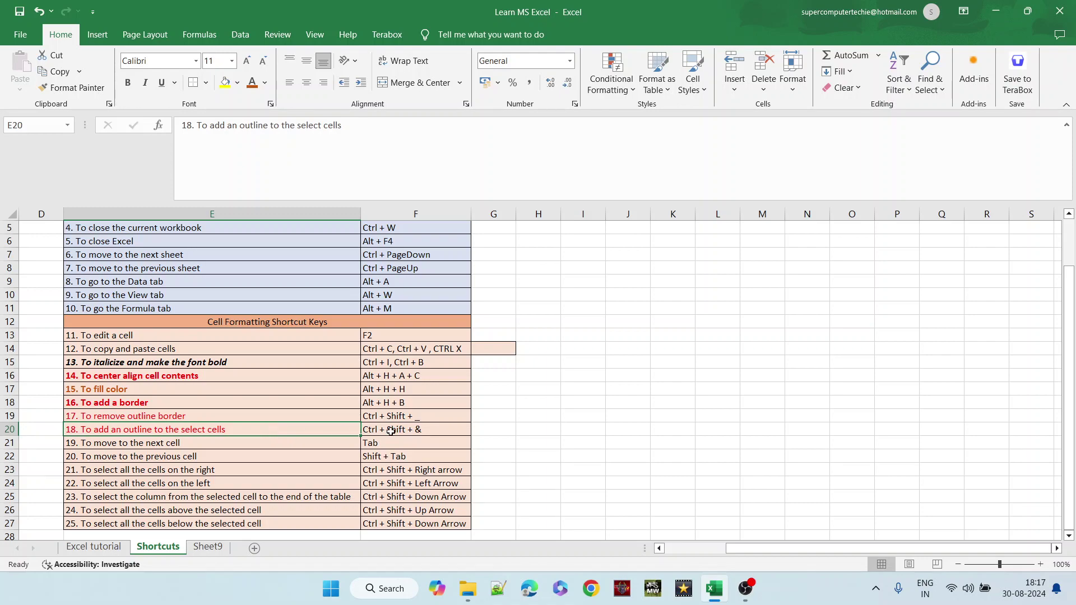
right_click(408, 432)
click(389, 432)
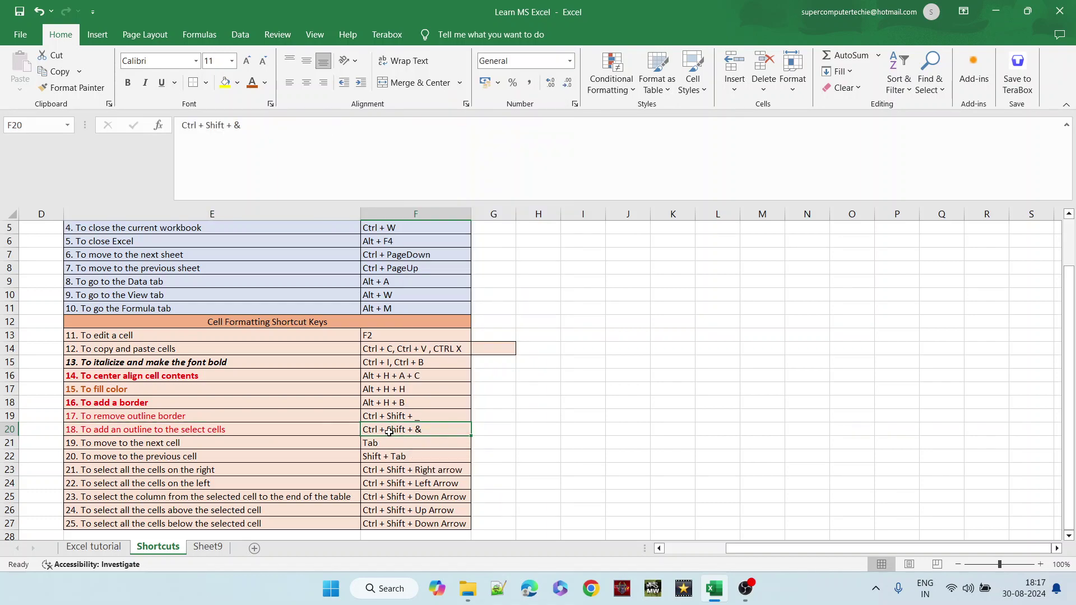
drag(389, 432, 323, 402)
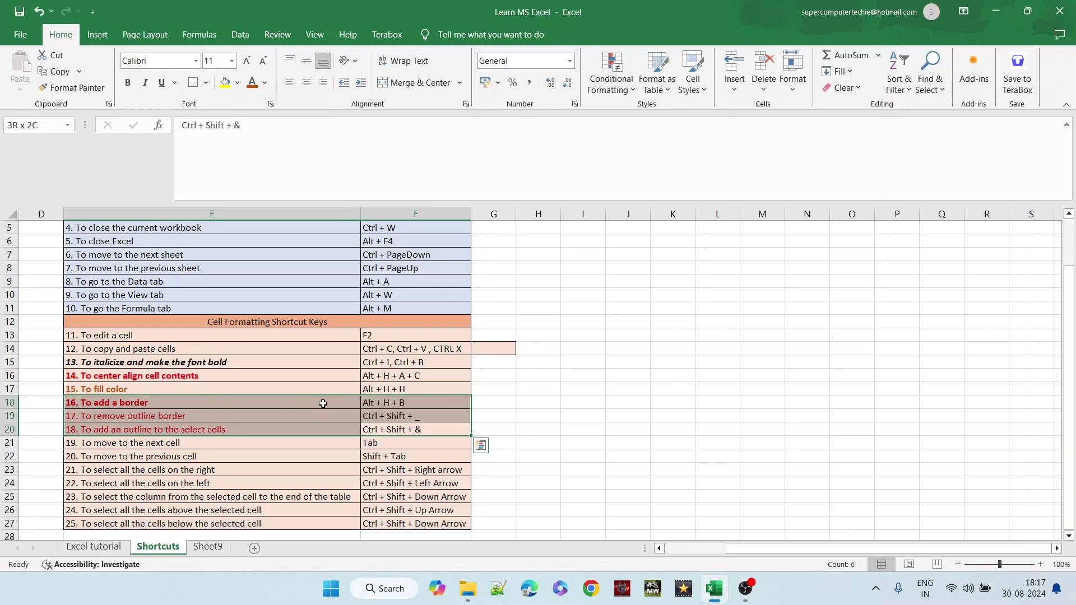
click(207, 84)
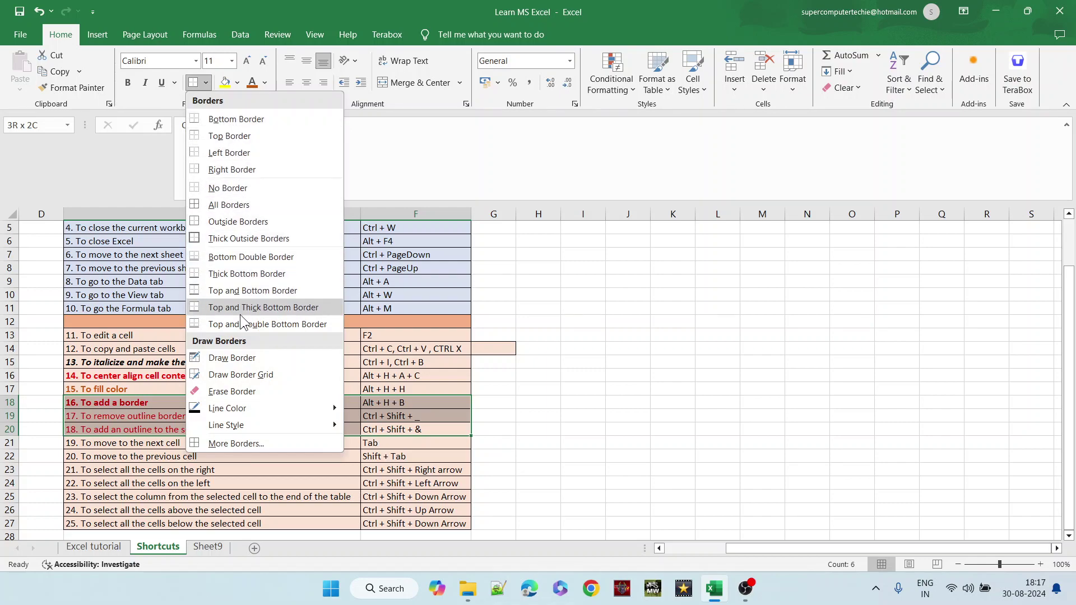
click(398, 395)
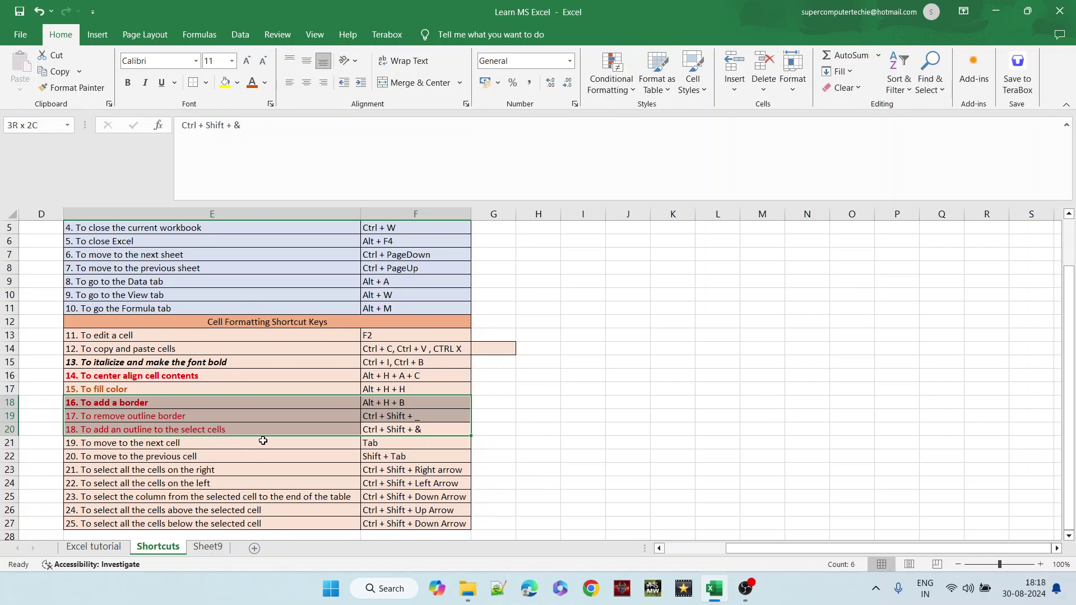
click(228, 444)
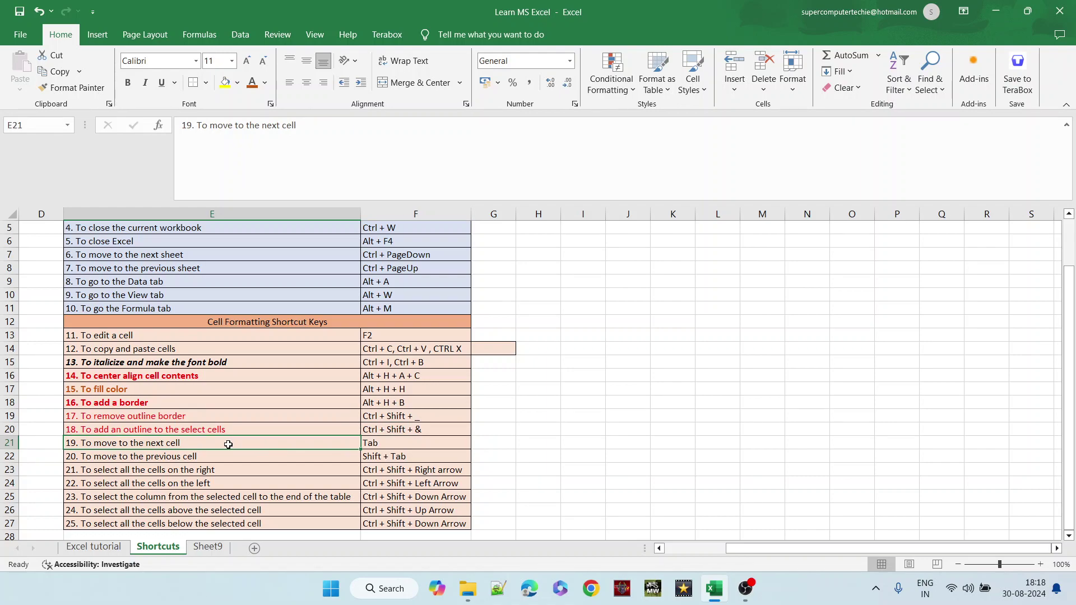
key(Tab)
key(Tab)
key(Tab)
key(Tab)
key(Tab)
key(Tab)
key(Tab)
key(Tab)
key(Tab)
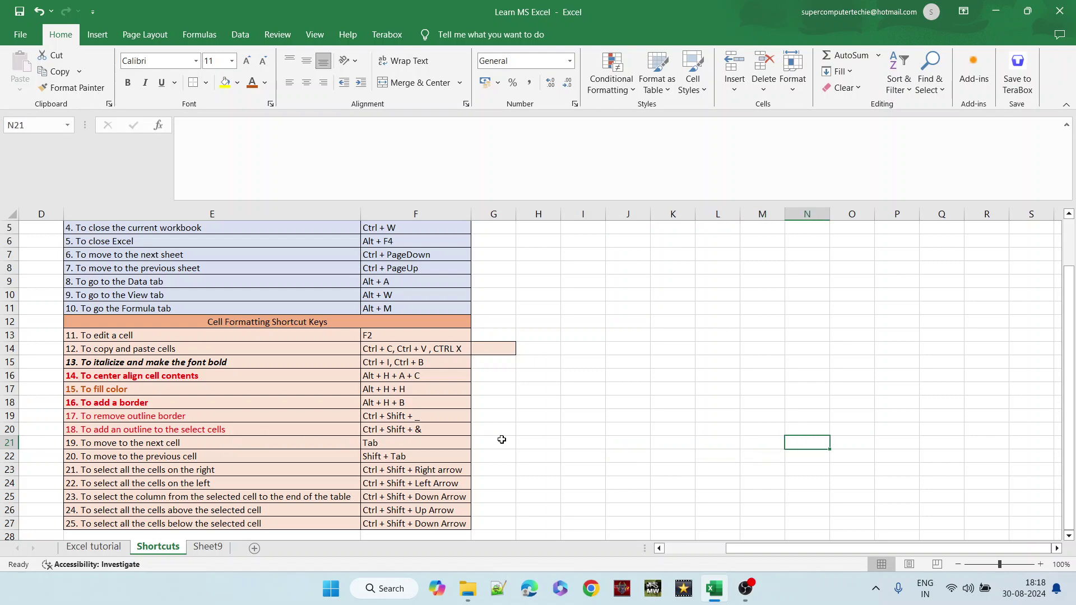
click(418, 453)
key(Tab)
key(Tab)
key(Tab)
key(Tab)
key(Tab)
key(Tab)
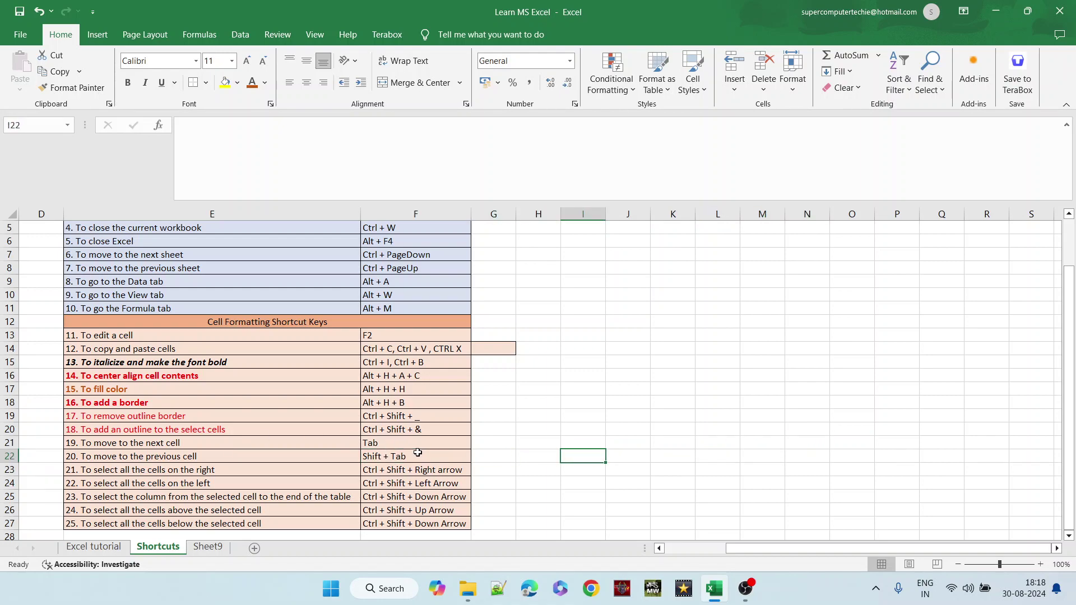
key(Tab)
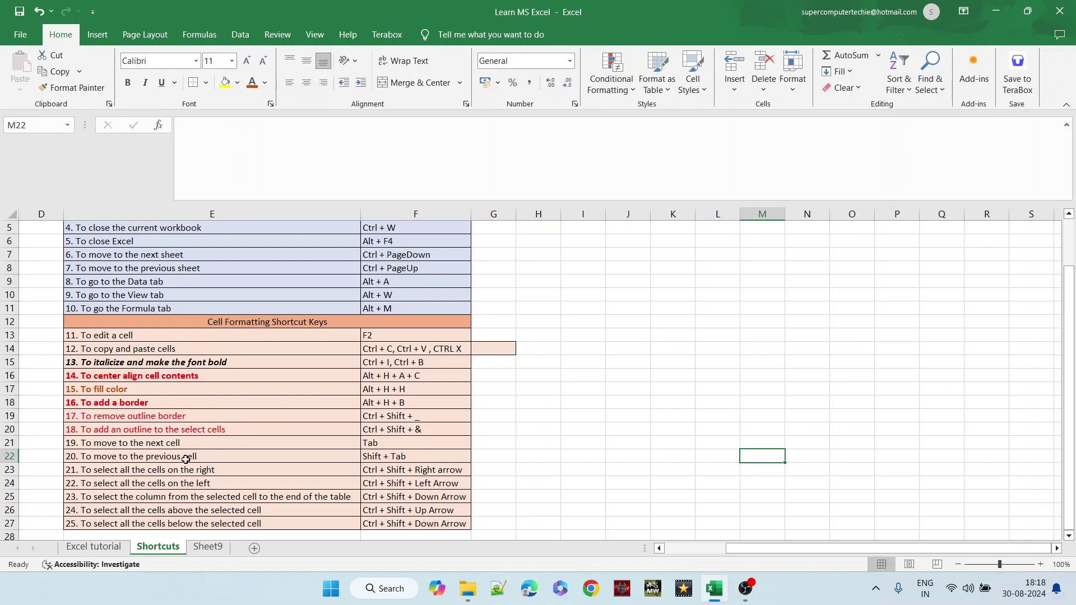
click(185, 459)
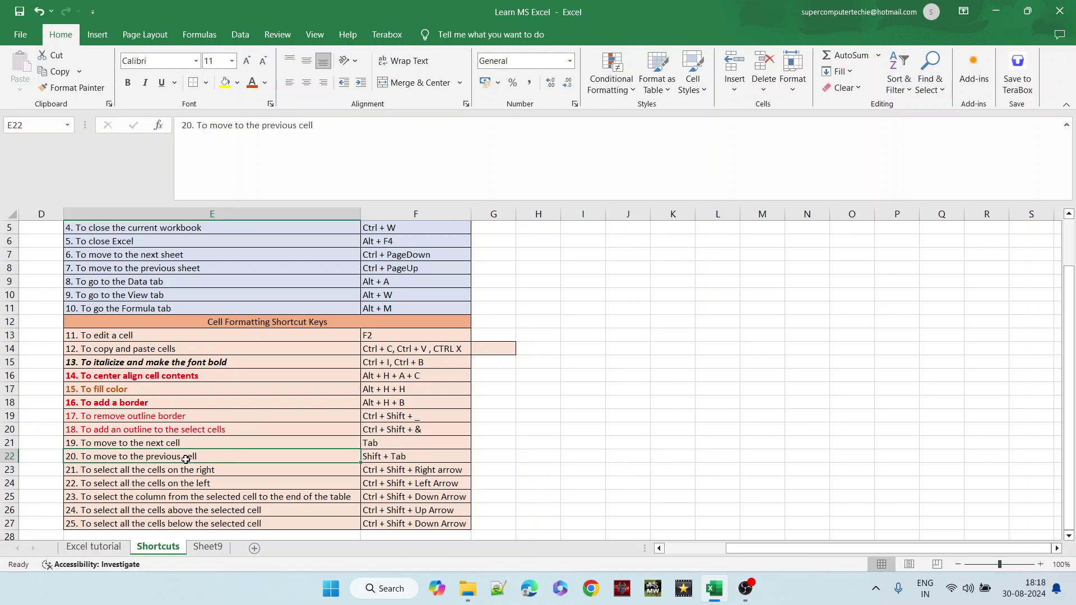
key(shift+Tab)
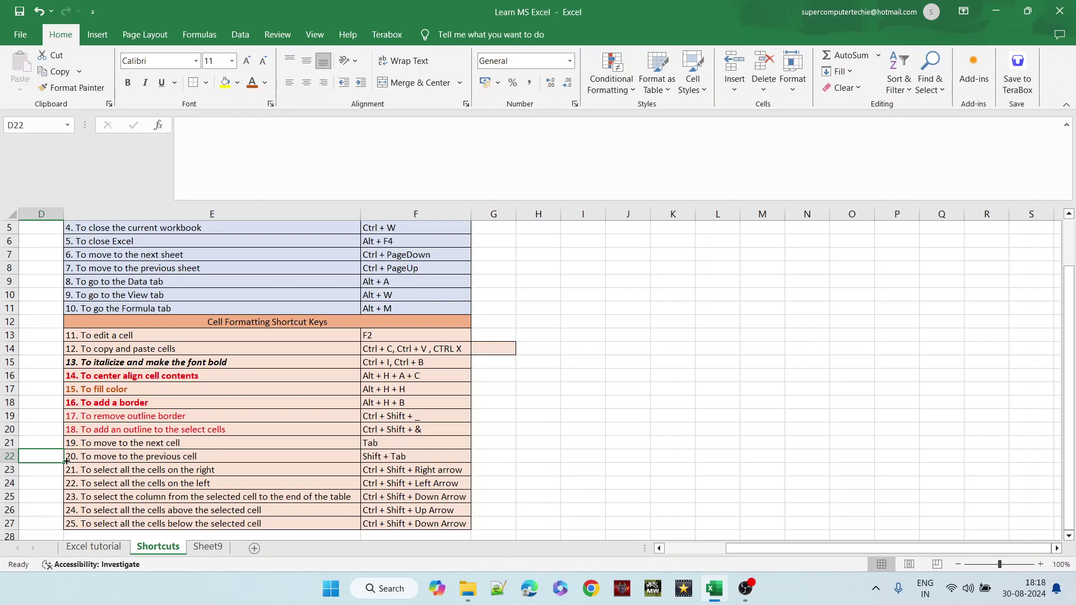
key(shift+Tab)
key(shift+Tab)
key(shift+Tab)
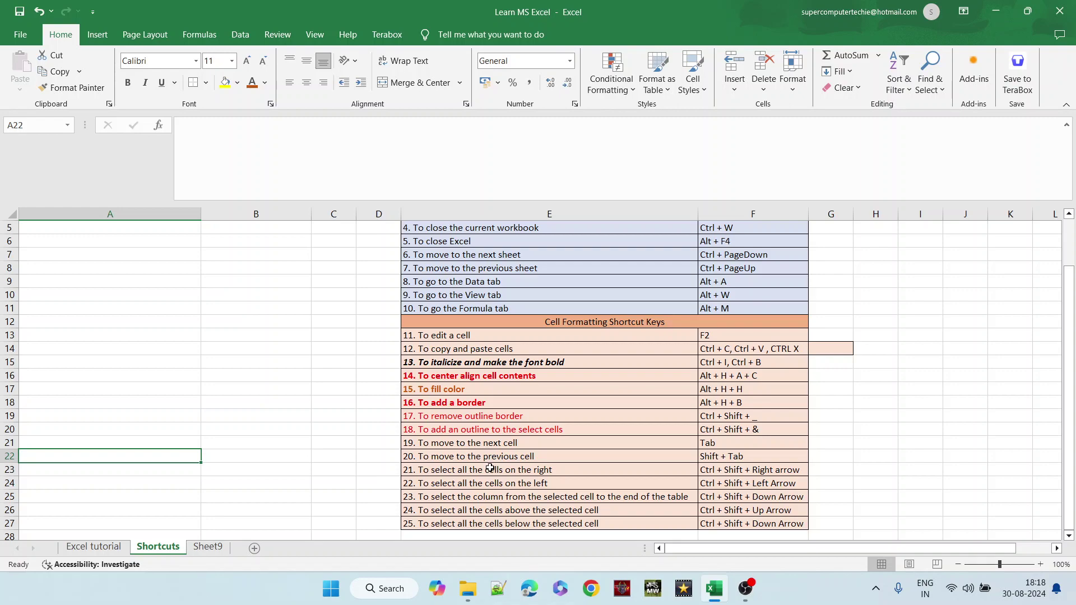
click(490, 468)
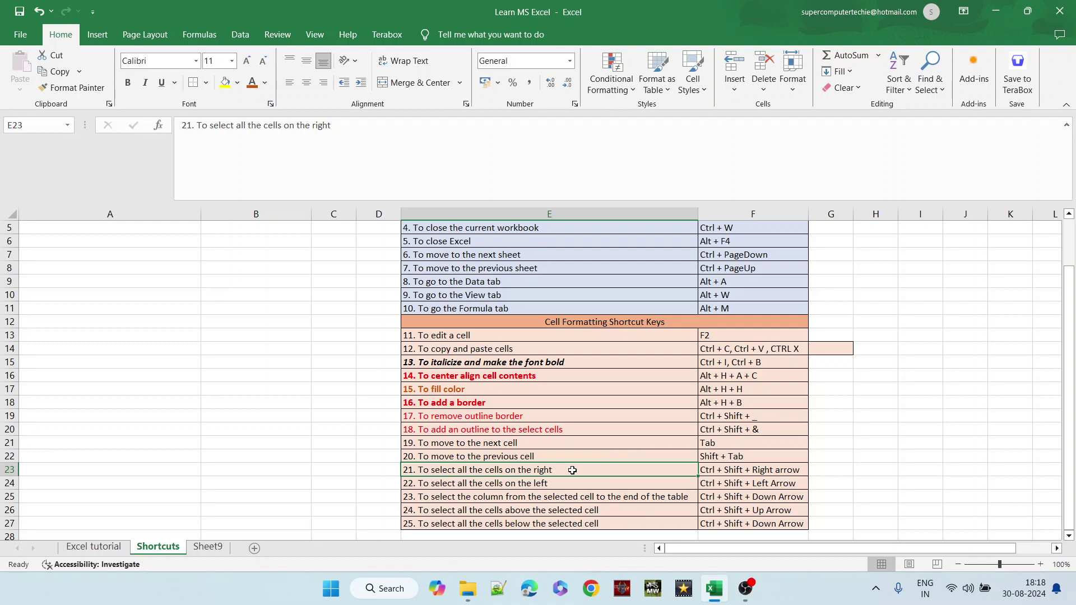
key(ctrl+shift+Right)
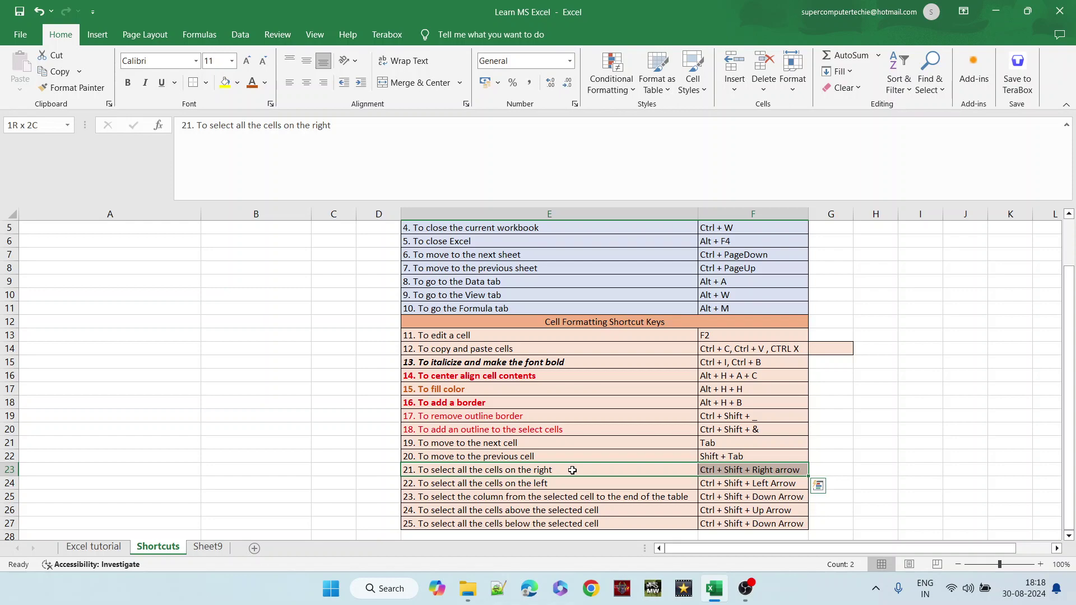
key(Down)
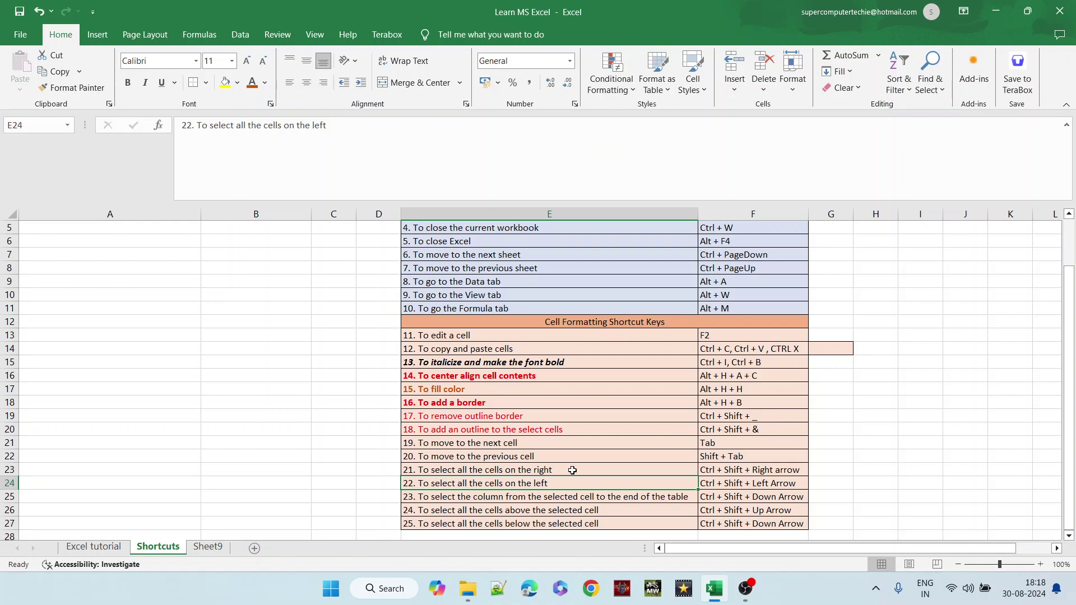
key(ctrl+shift+Left)
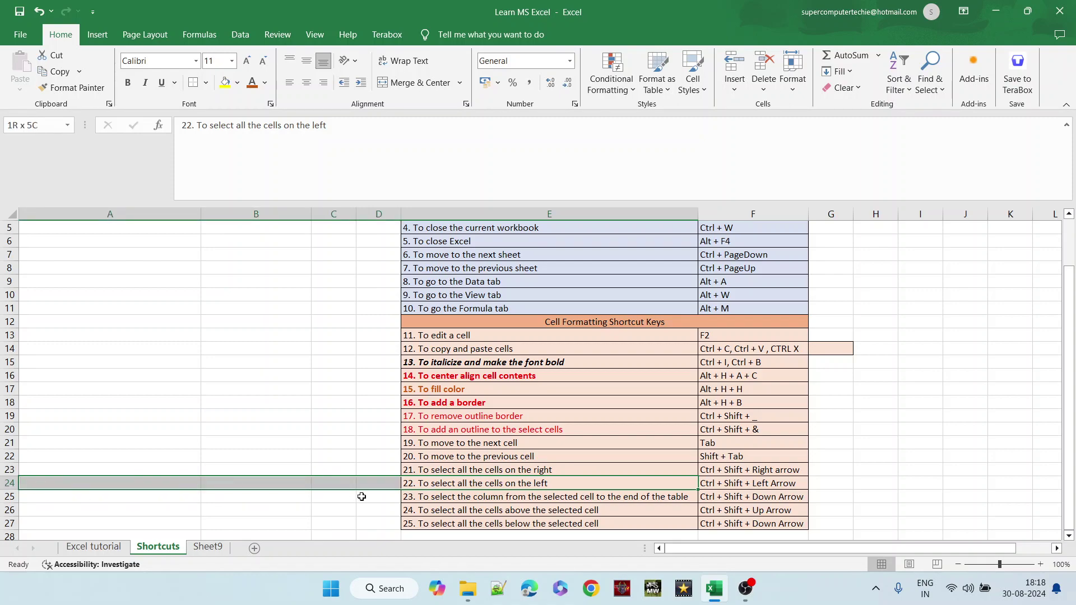
click(475, 498)
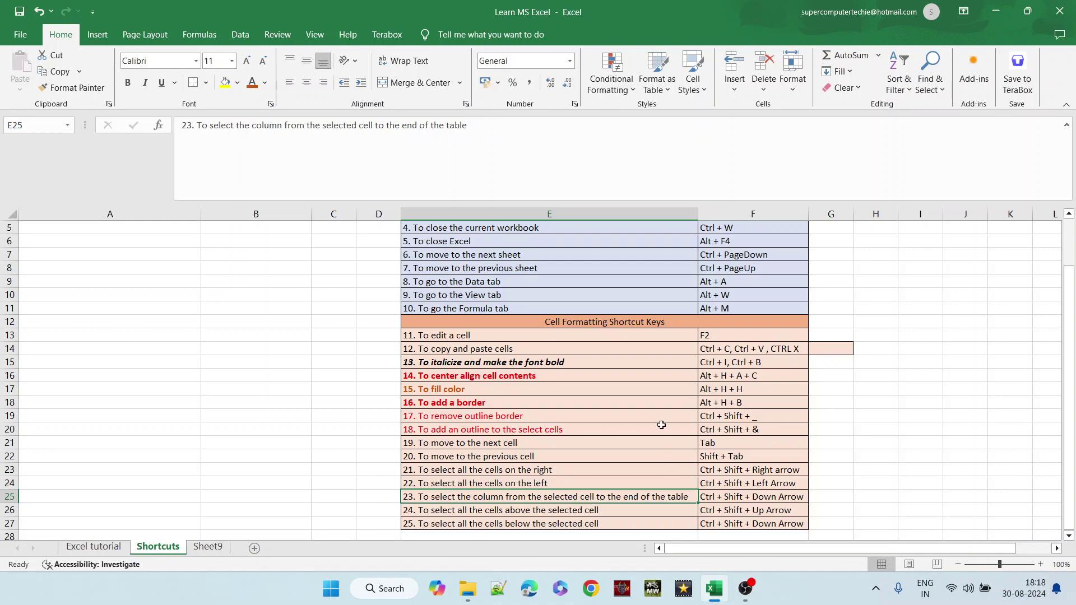
key(ctrl+shift+Down)
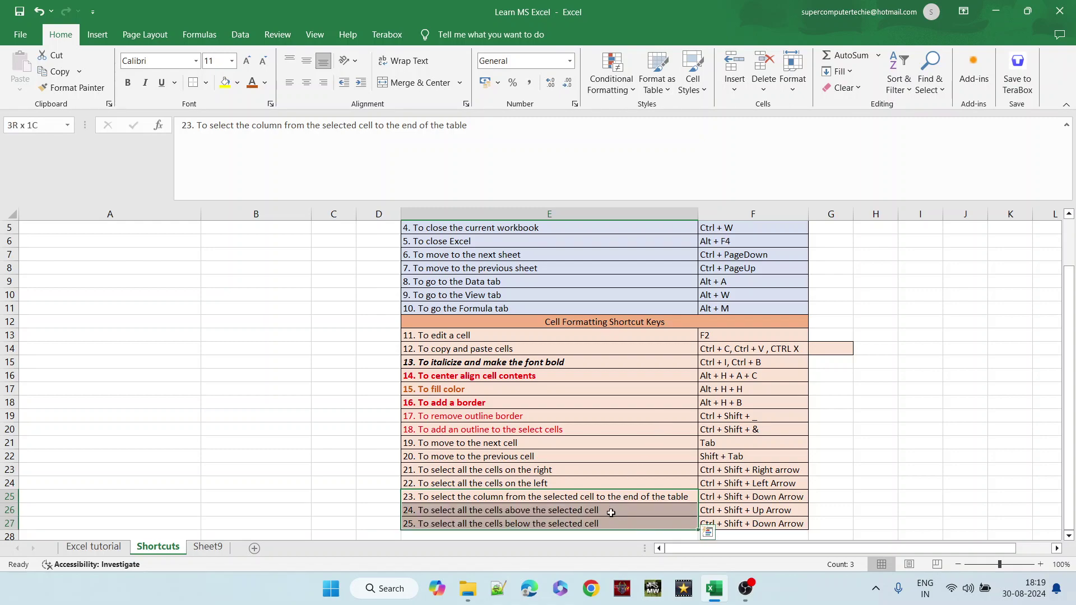
click(611, 512)
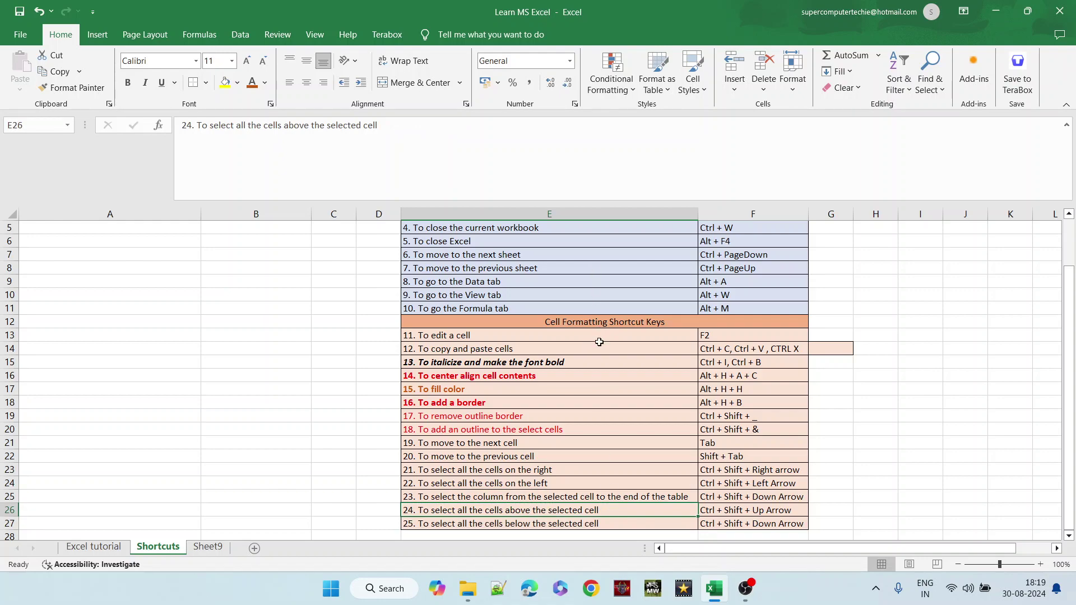
key(ctrl+shift+Up)
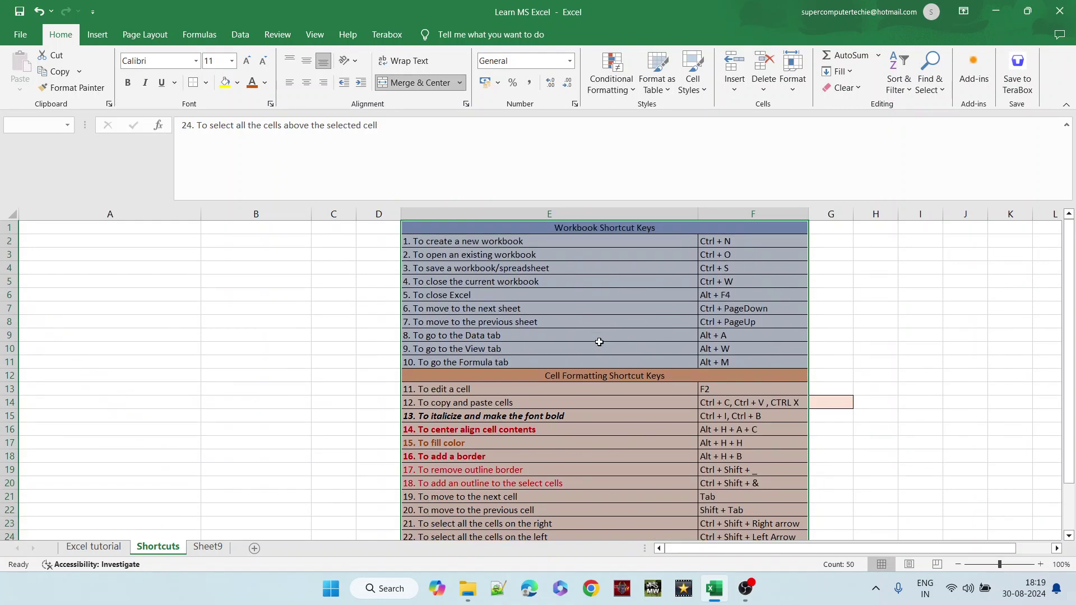
key(Down)
key(Down)
key(Up)
key(Up)
key(Down)
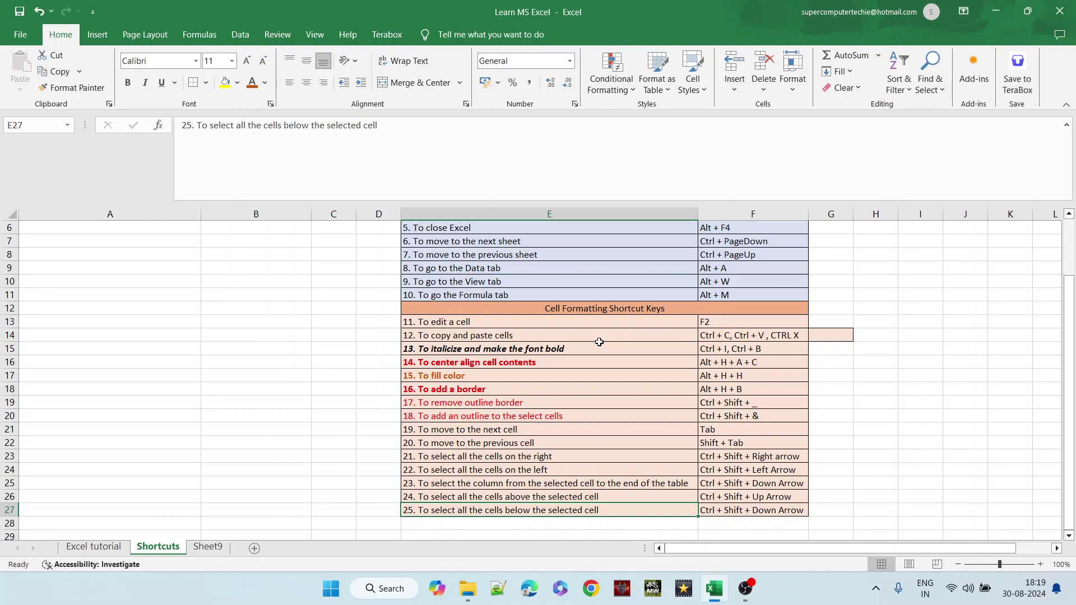
key(Right)
key(Left)
key(Up)
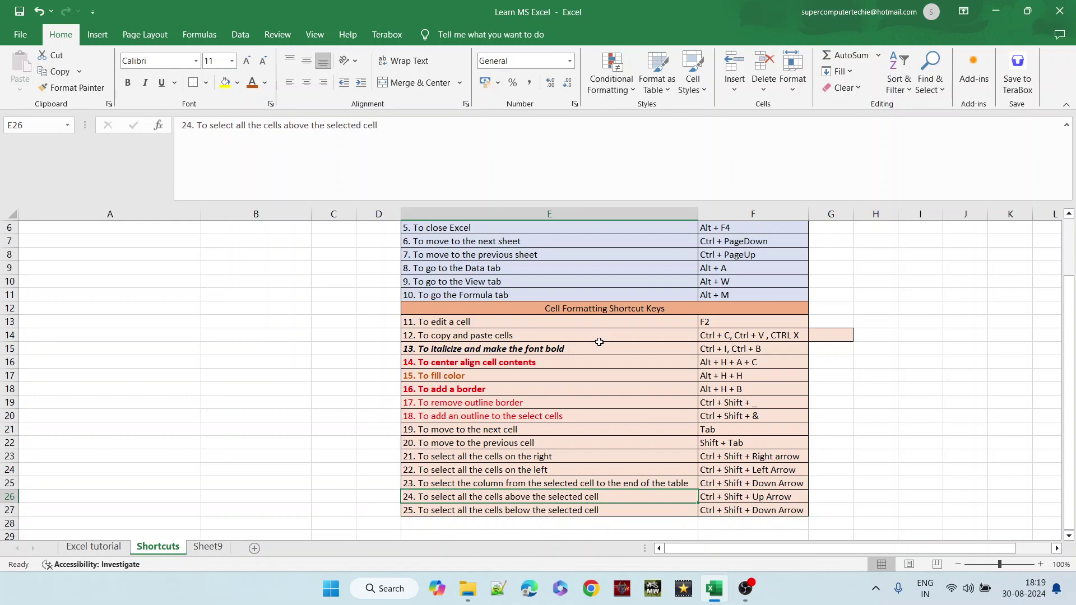
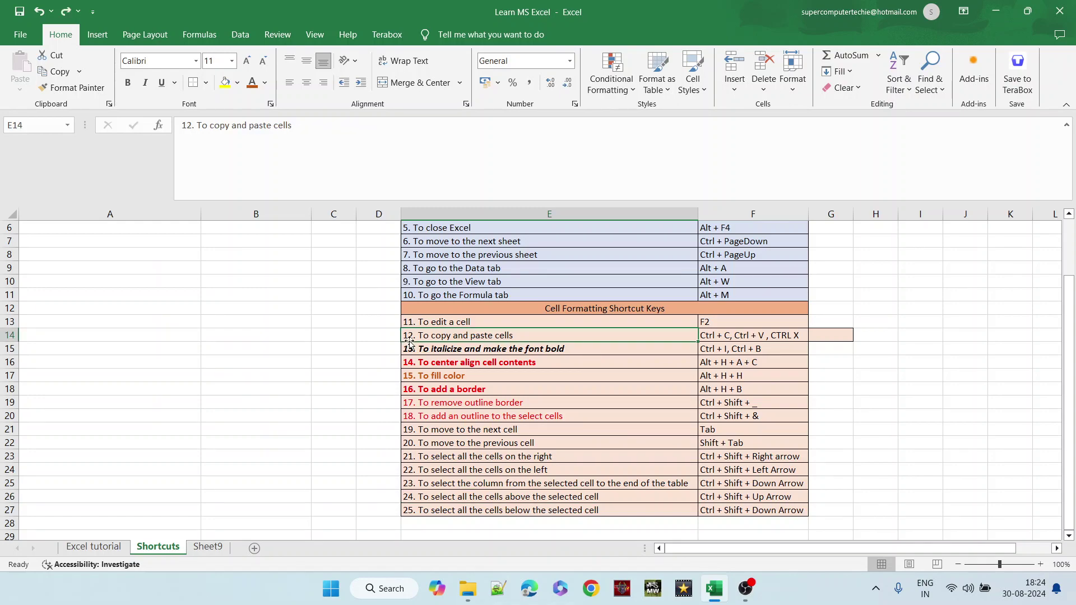
- Switch to the Excel tutorial sheet and select cells B12 through D12
right_click(98, 550)
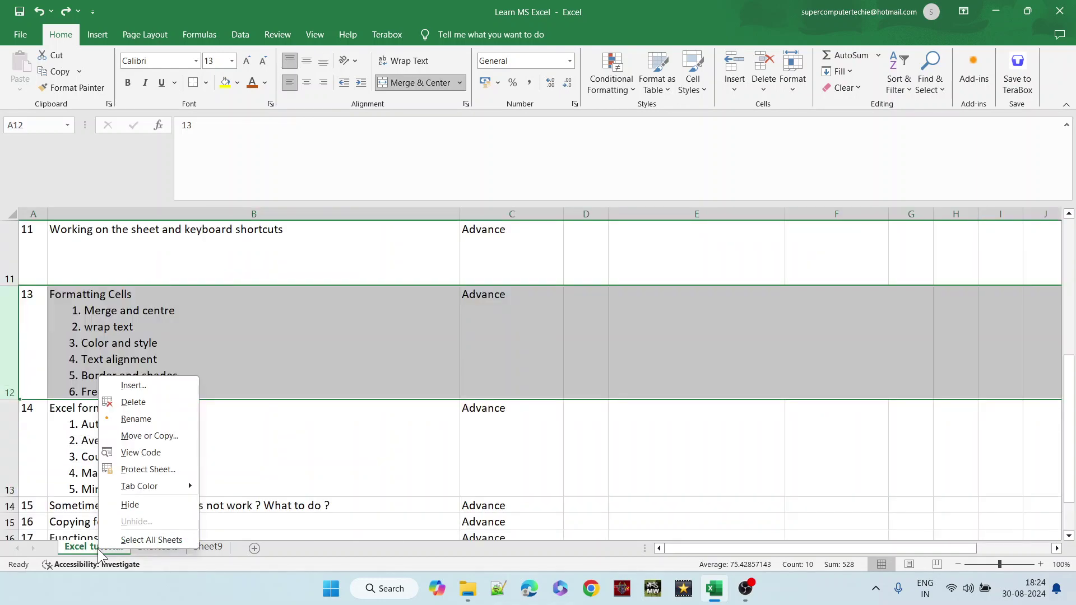
key(Escape)
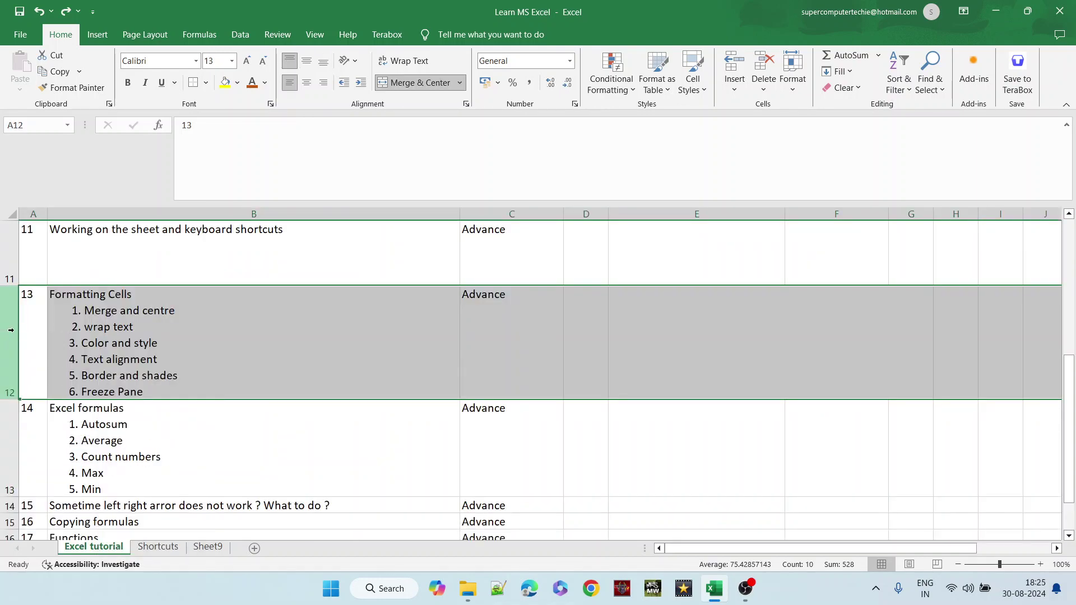
right_click(151, 341)
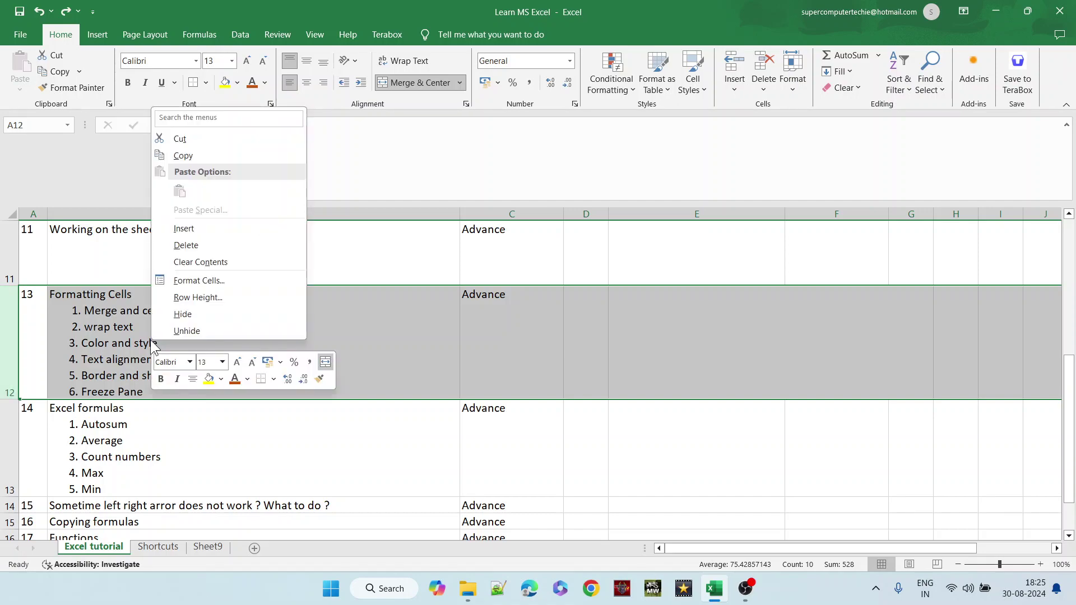
key(Escape)
click(400, 336)
click(512, 353)
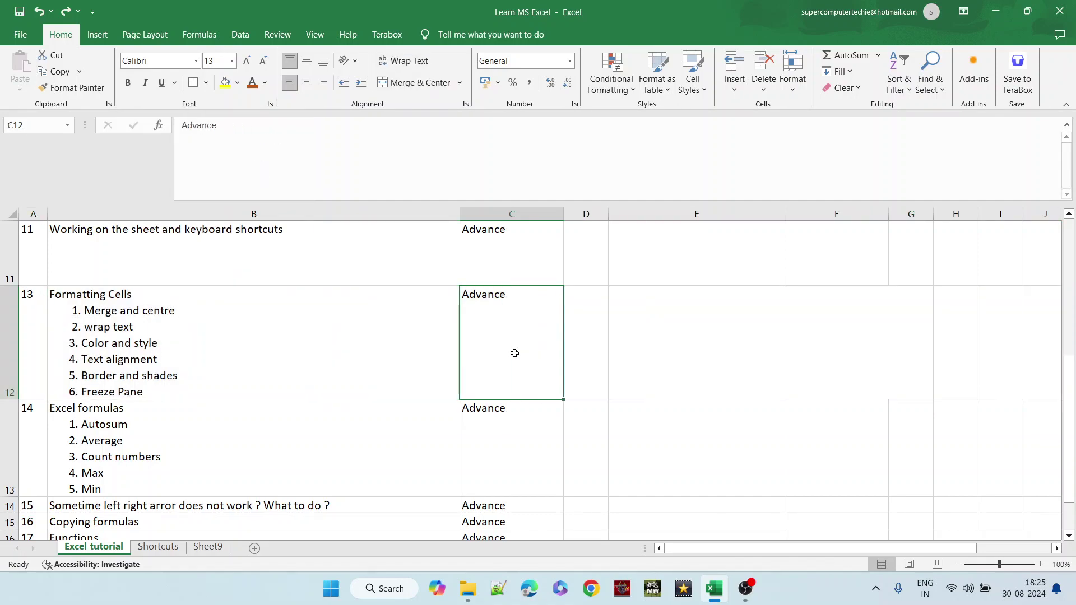
click(583, 356)
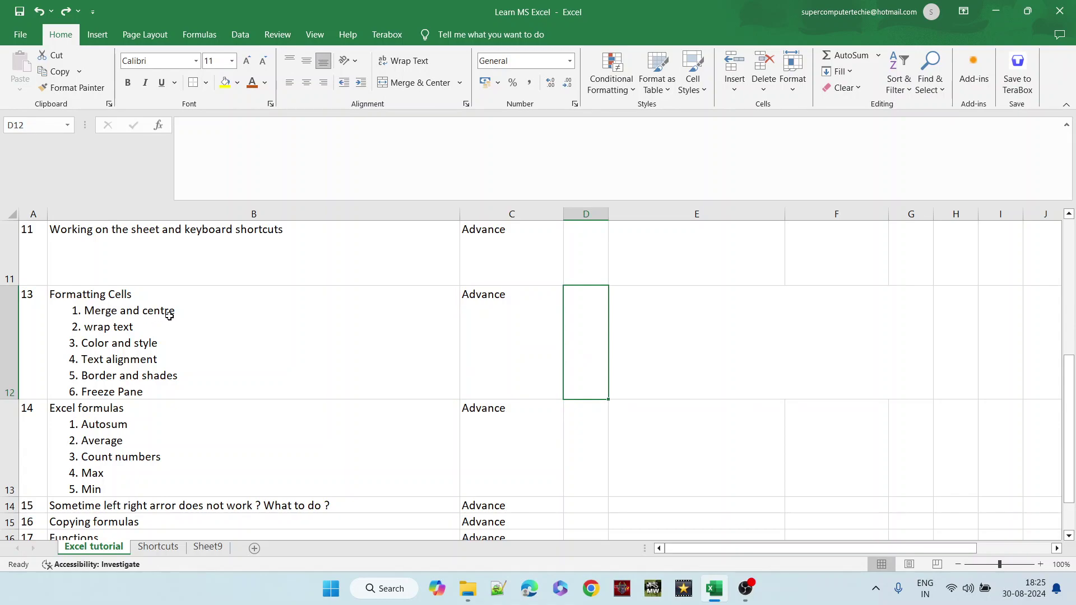
- Use the arrow keys to reach the Report Card - 2023-2024 title
key(Page_Up)
key(Page_Down)
key(Right)
key(Up)
key(Up)
key(Up)
key(Up)
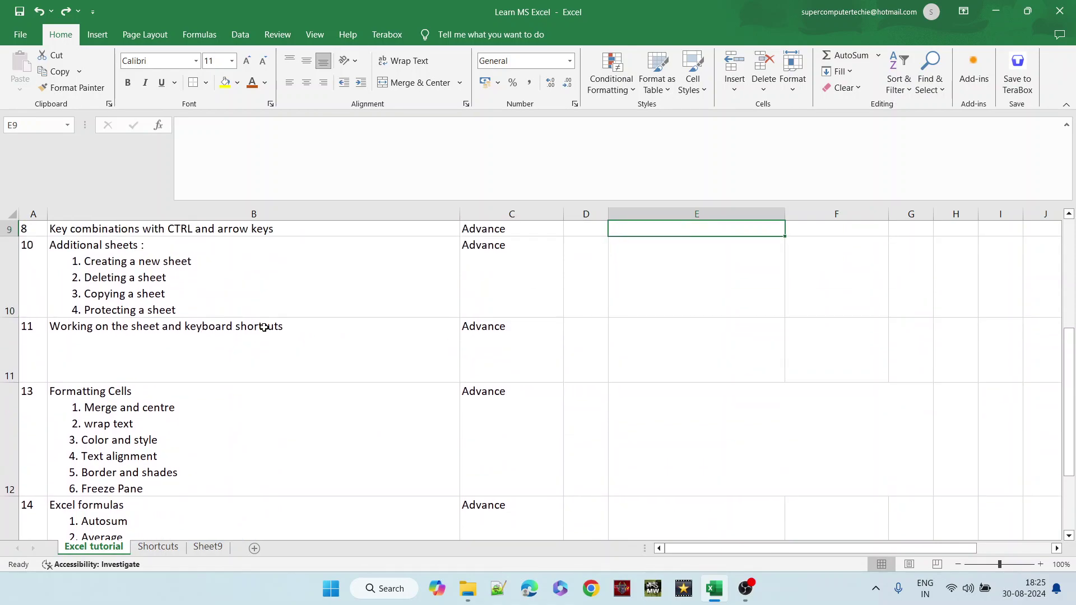
key(Right)
key(Right)
key(Right)
key(Right)
key(Right)
key(Right)
key(Right)
key(Right)
key(Right)
key(Right)
key(Right)
key(Right)
key(Right)
key(Right)
key(Right)
key(Right)
key(Right)
key(Up)
key(Up)
key(Up)
key(Up)
key(Up)
key(Up)
key(Right)
key(Right)
key(Right)
key(Right)
key(Right)
key(Right)
key(Right)
key(Right)
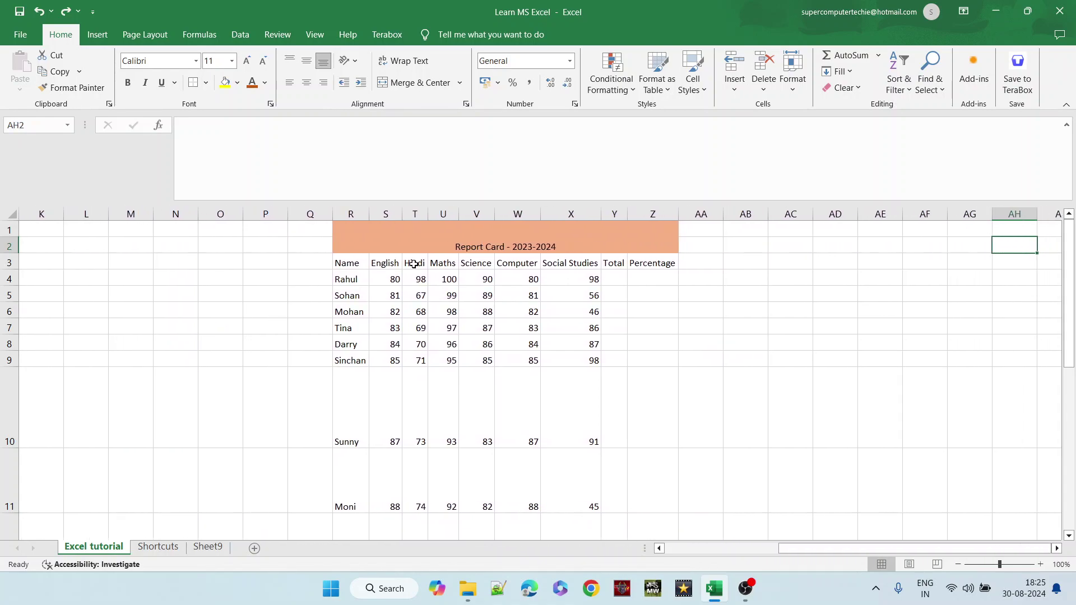
- Enter 'report card' in AB1 and merge and centre it across AB1:AH2
drag(372, 225, 579, 498)
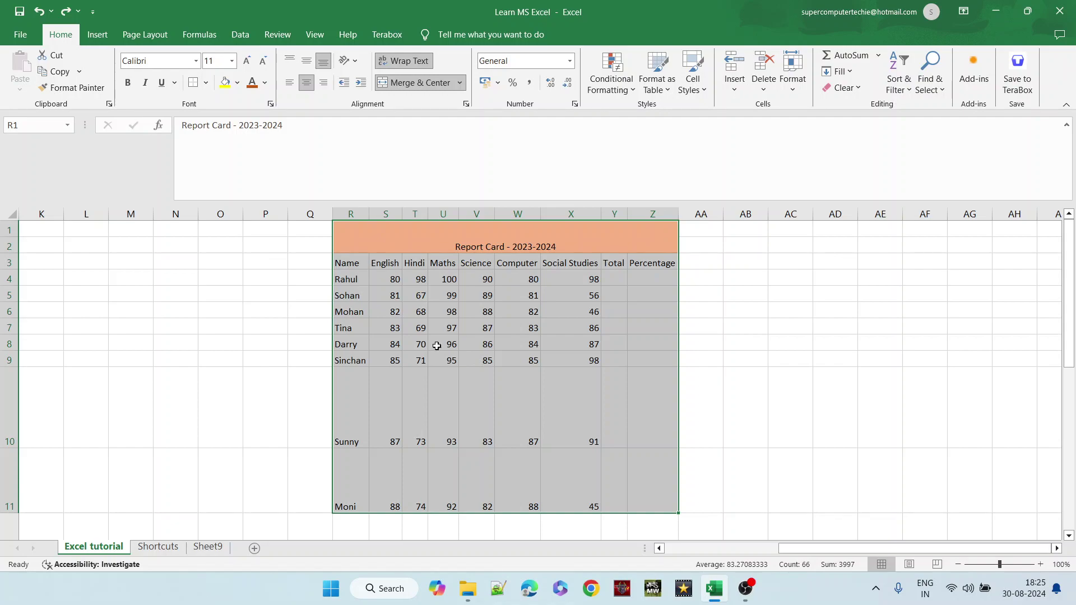
click(751, 229)
text(re)
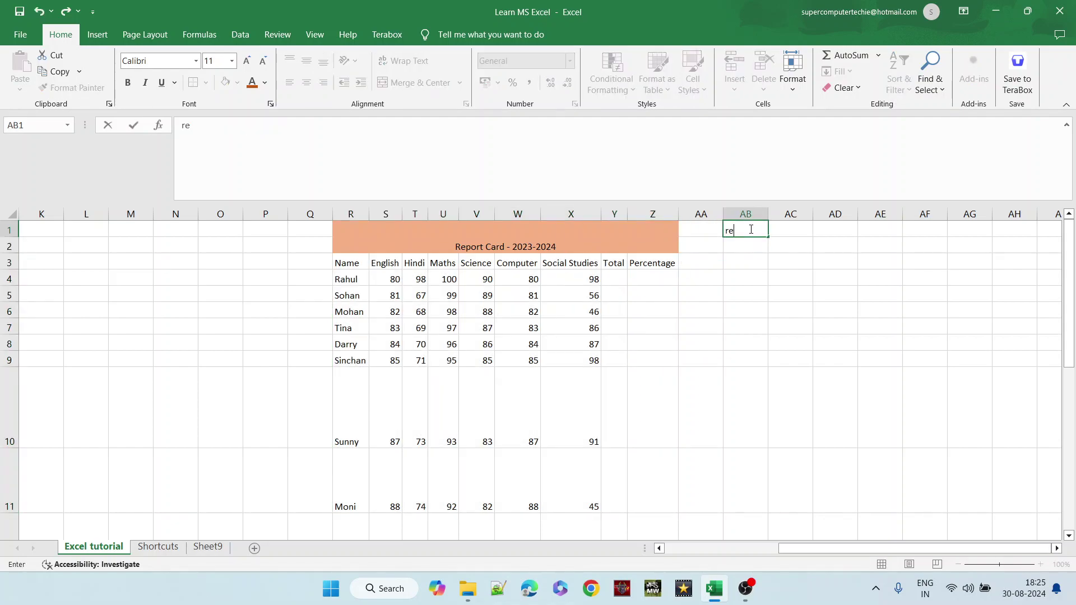
text(port card)
click(758, 256)
right_click(758, 256)
key(Escape)
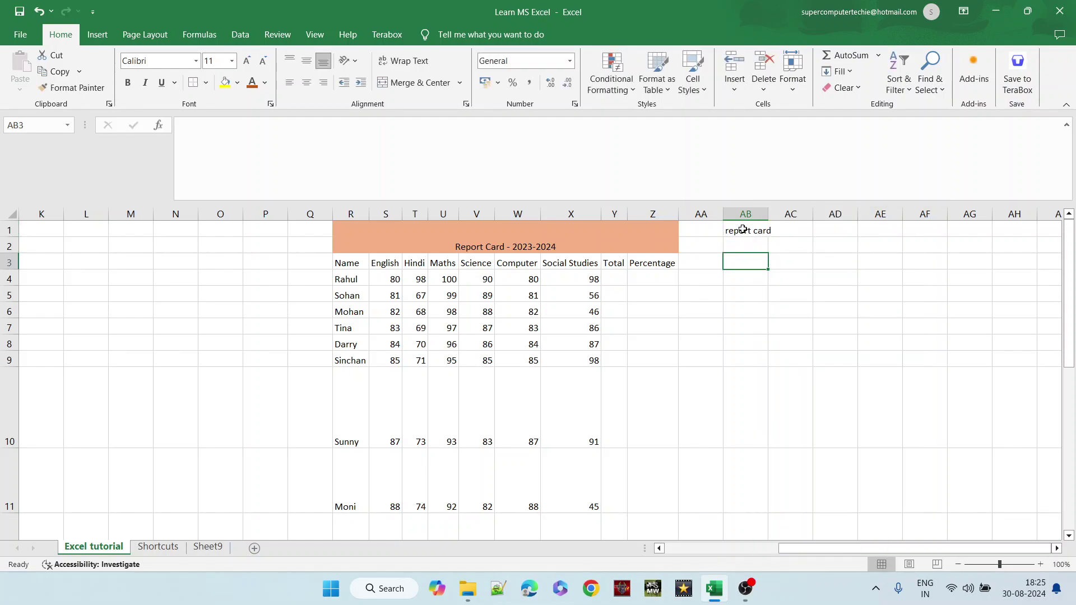
drag(743, 229, 1007, 244)
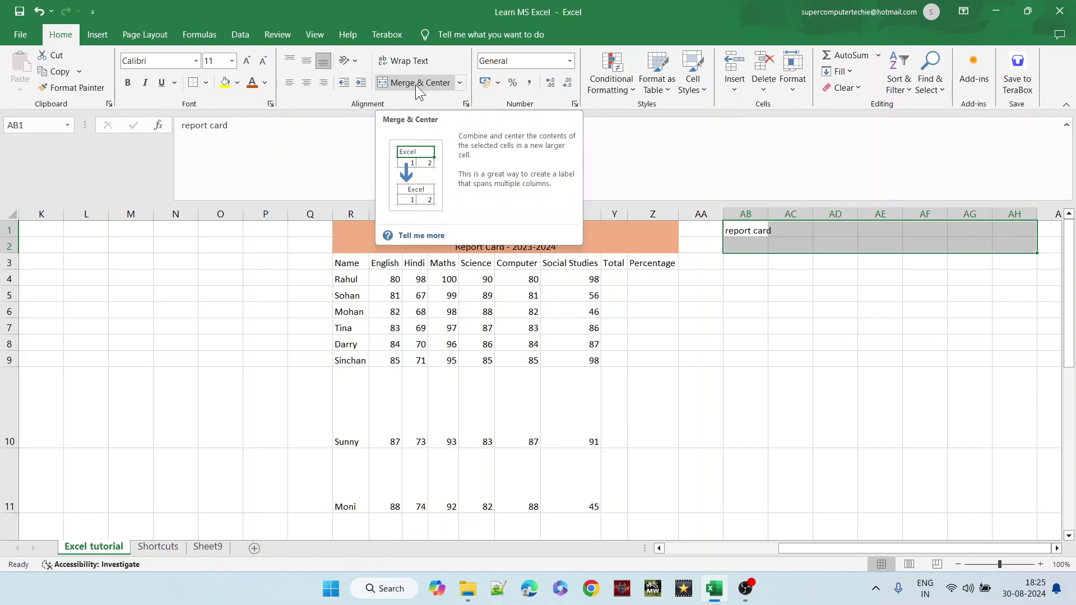
click(415, 84)
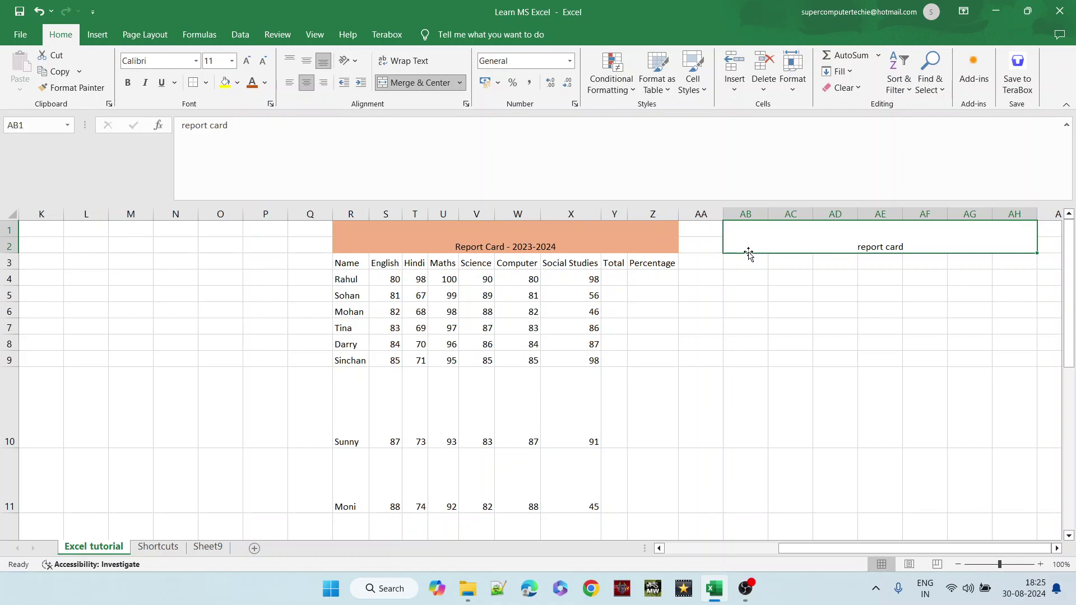
- Fill the merged report card heading with light blue
drag(750, 262, 1038, 263)
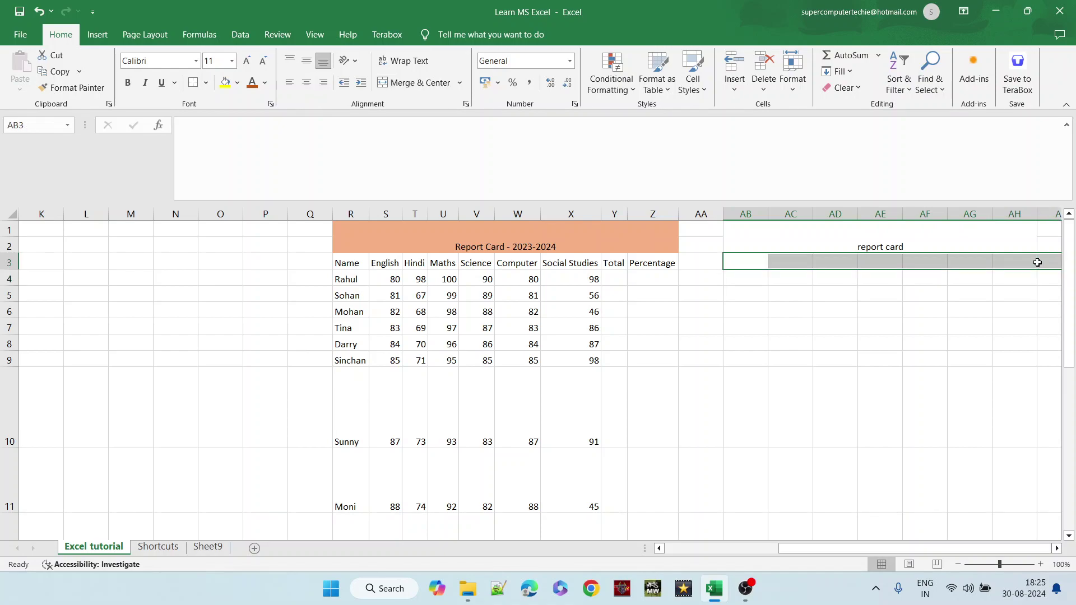
right_click(971, 241)
click(973, 242)
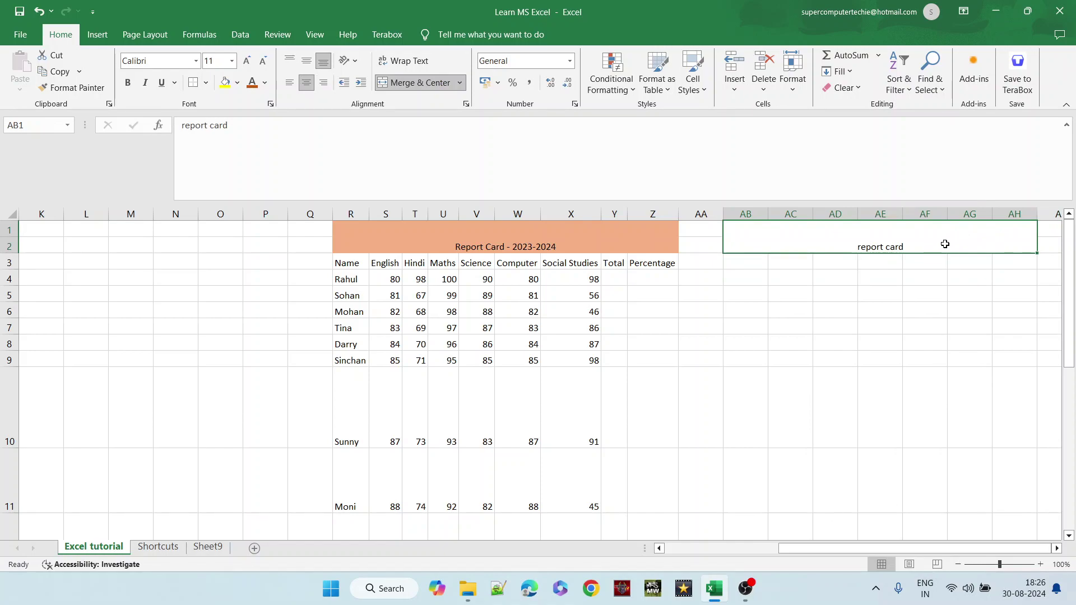
click(239, 87)
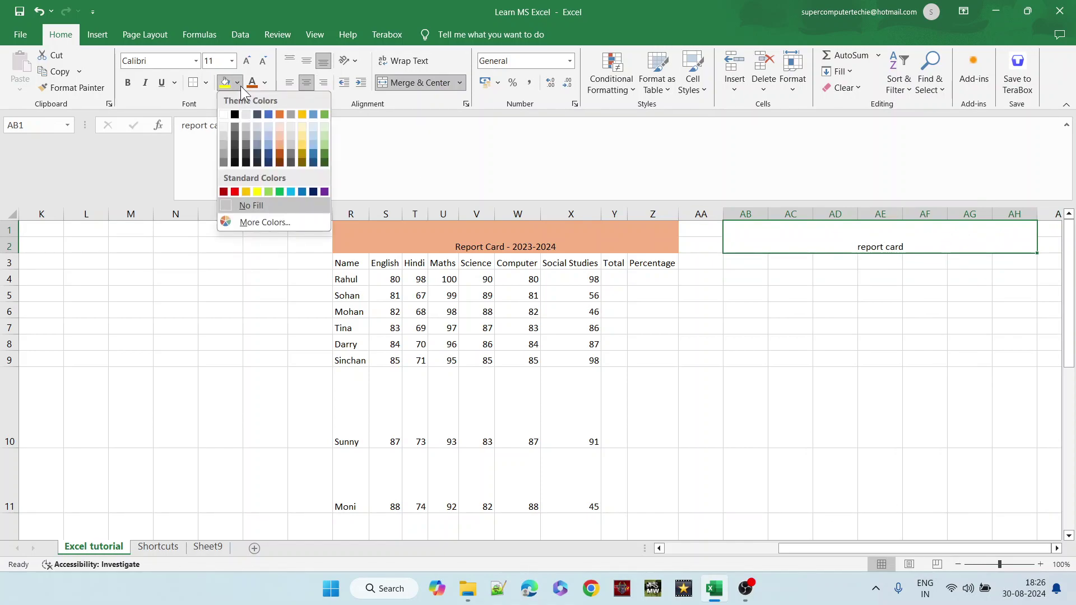
click(271, 125)
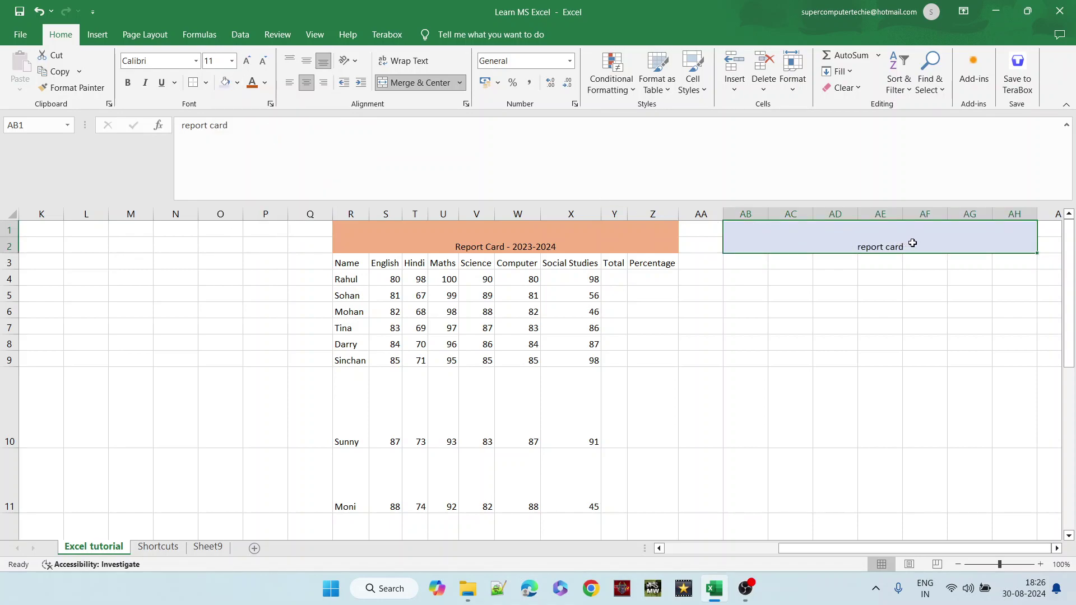
- Type 'this is a lnog comment to test wrap text' into cell AE5
right_click(871, 289)
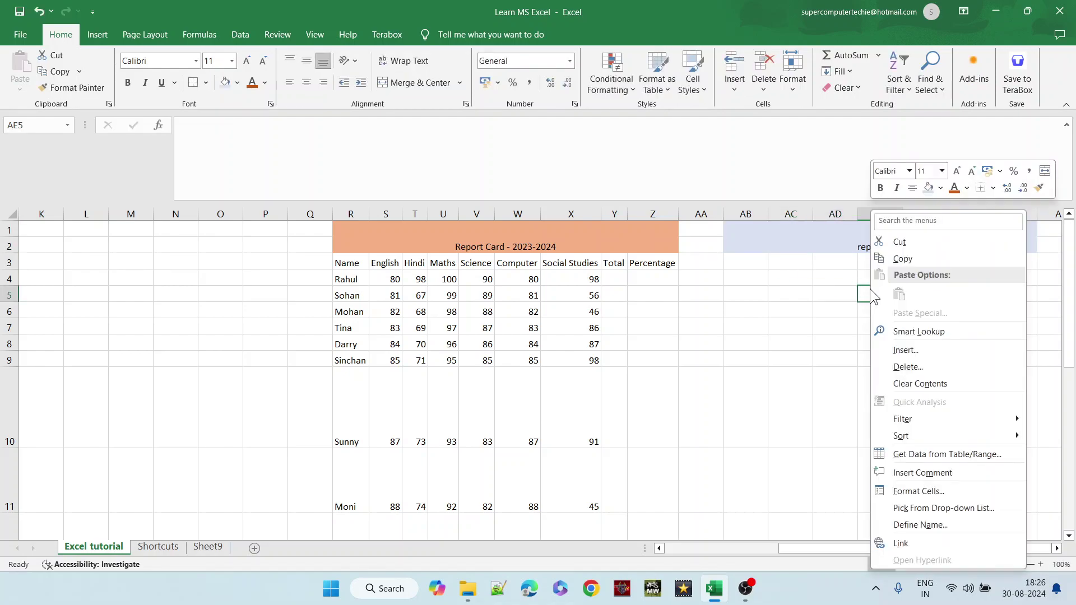
click(868, 288)
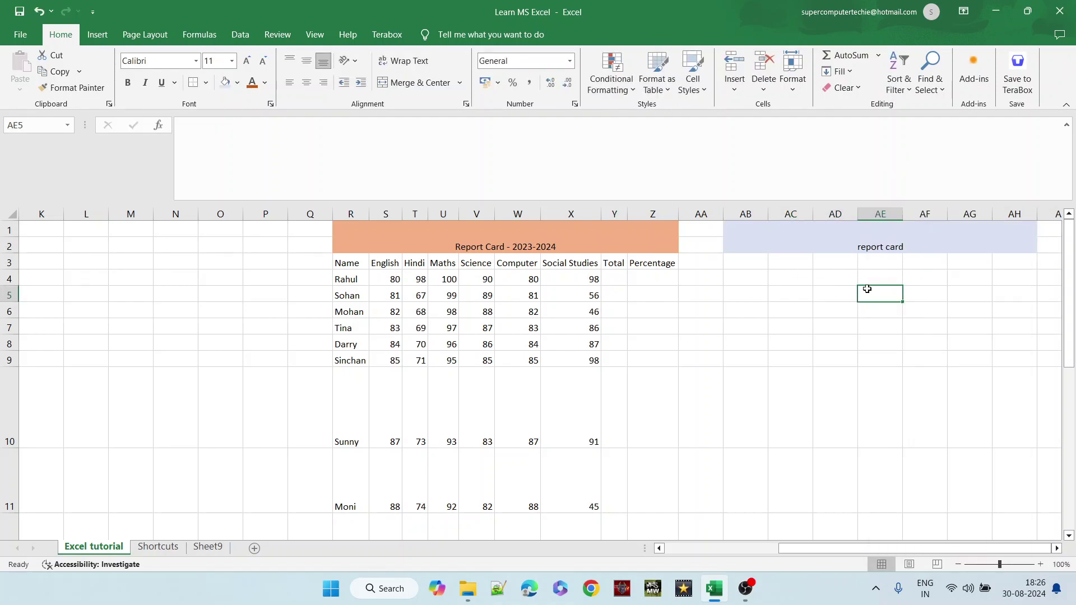
text(this is a l)
text(n)
text(og )
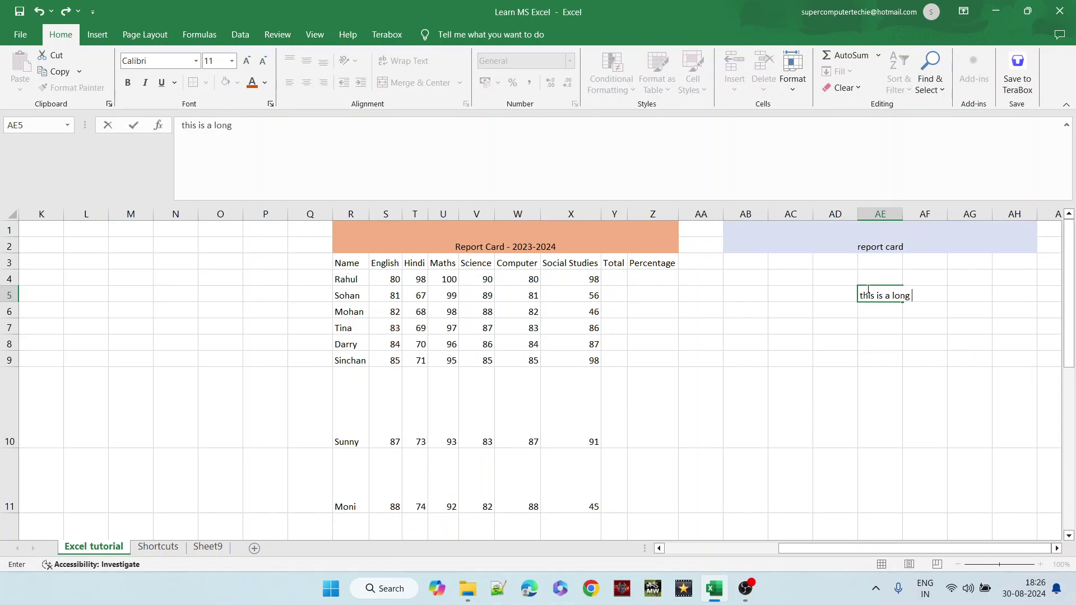
text(comment to test wrap text)
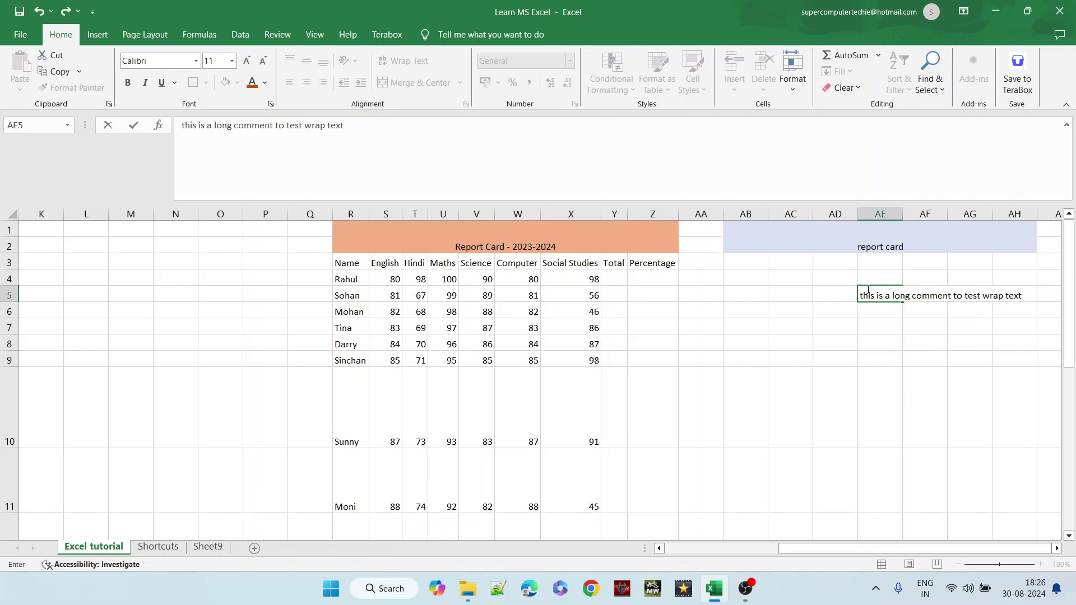
key(Return)
- Turn on Wrap Text for AE5, then widen and re-narrow column AE
click(884, 298)
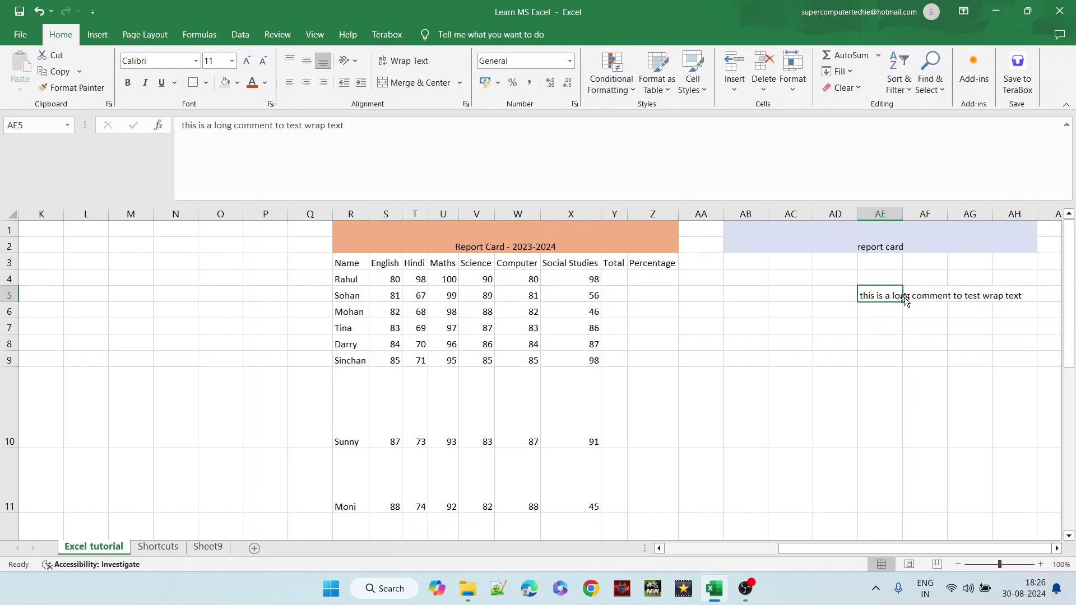
click(408, 62)
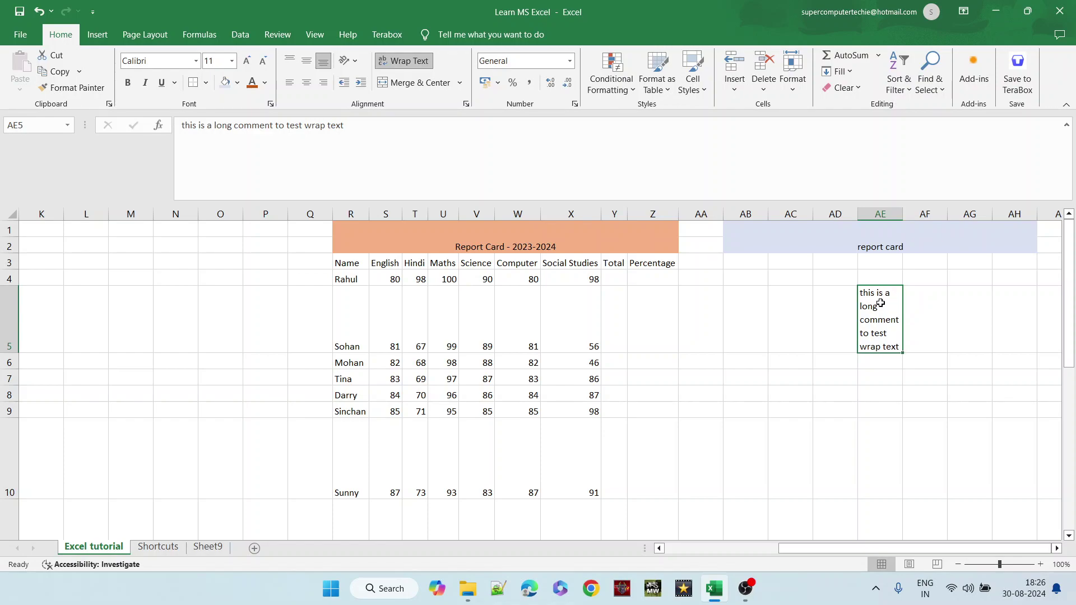
drag(902, 212, 949, 210)
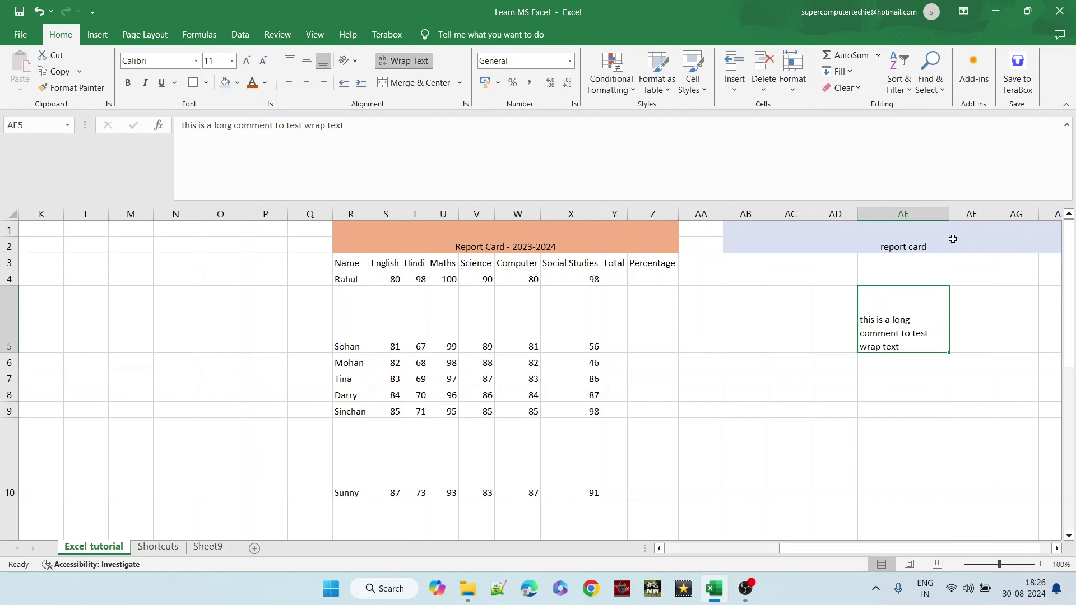
drag(952, 208, 909, 216)
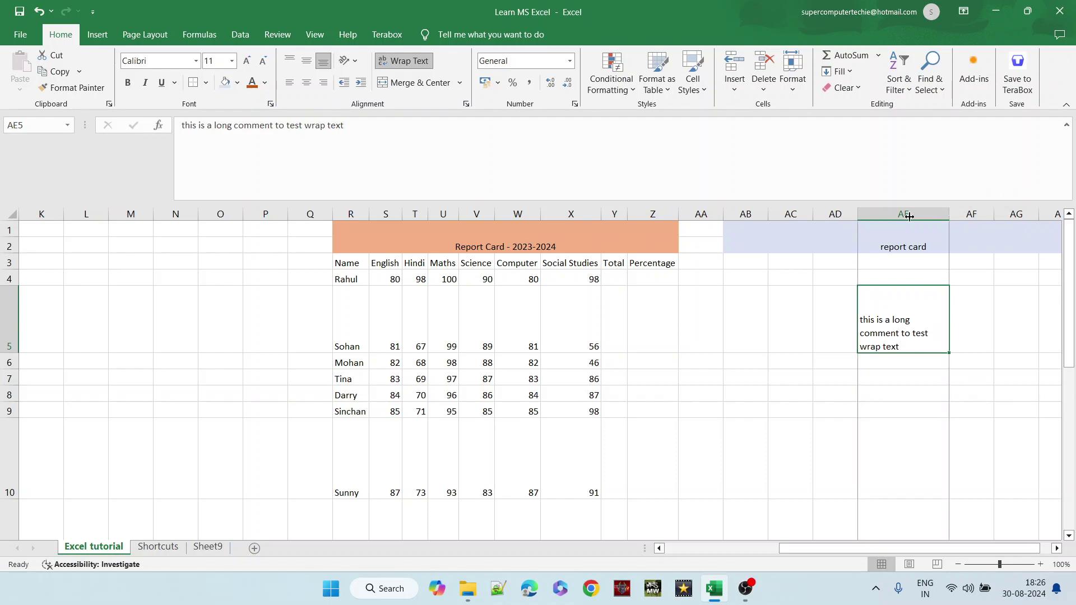
right_click(885, 335)
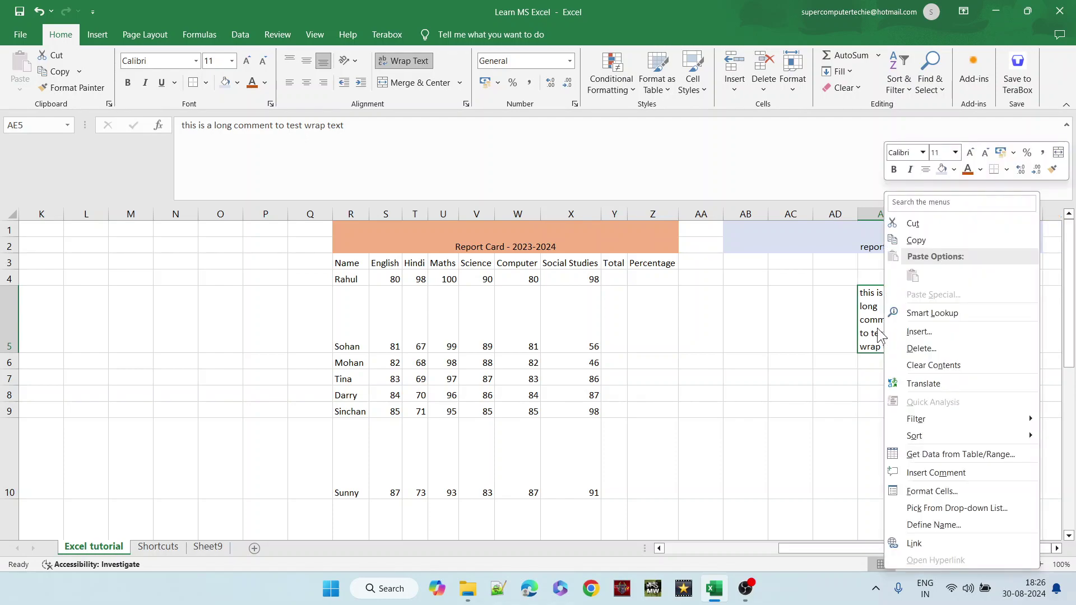
click(865, 320)
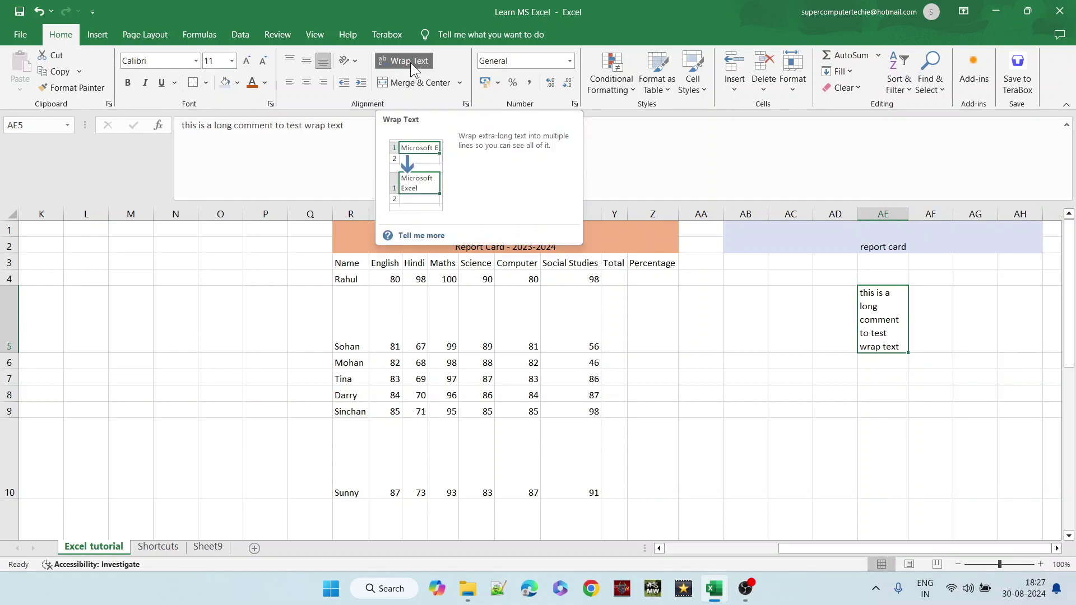
click(814, 316)
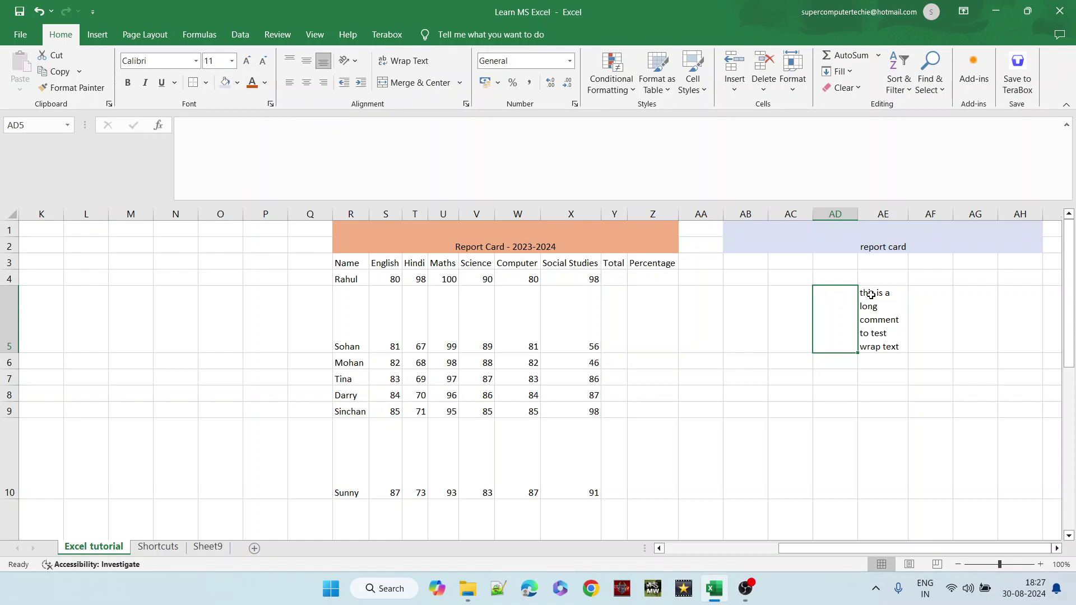
- Try red and orange on the report card heading text, then settle on green
click(873, 249)
click(233, 127)
drag(233, 127, 179, 126)
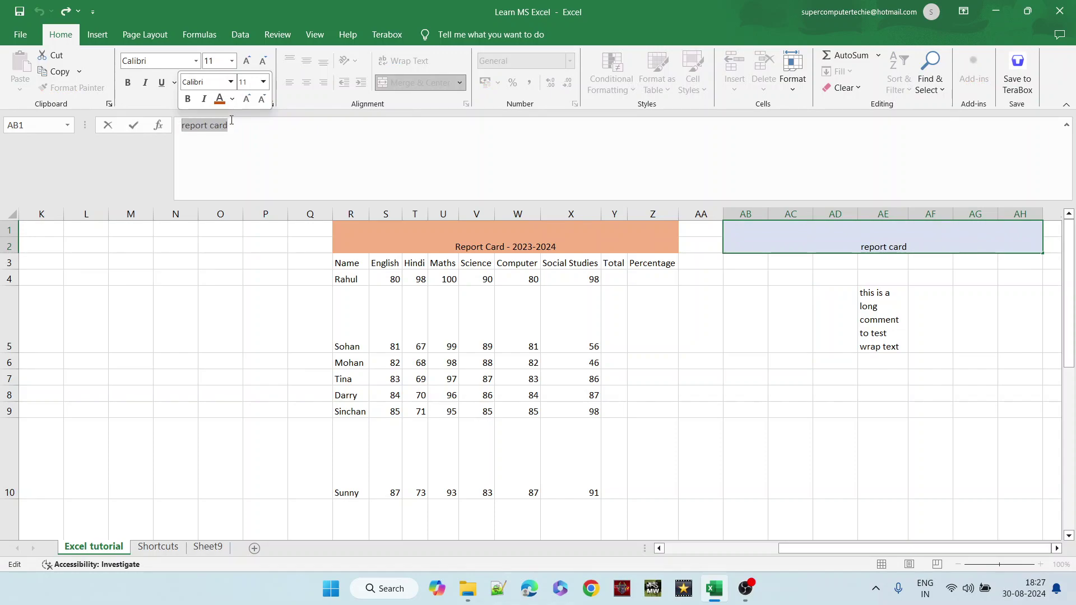
click(870, 269)
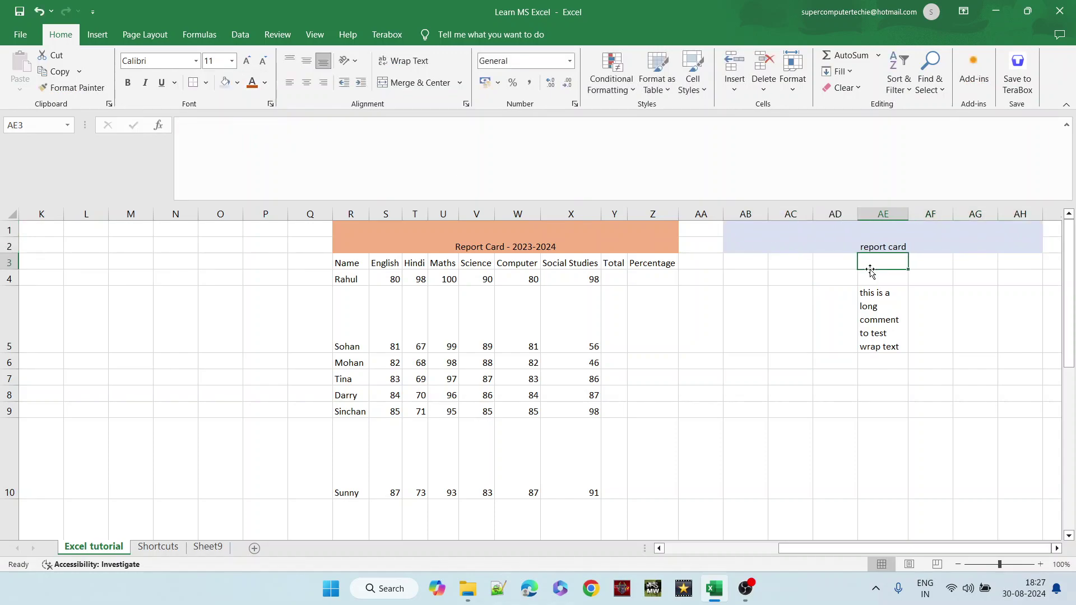
click(870, 247)
click(258, 82)
click(266, 83)
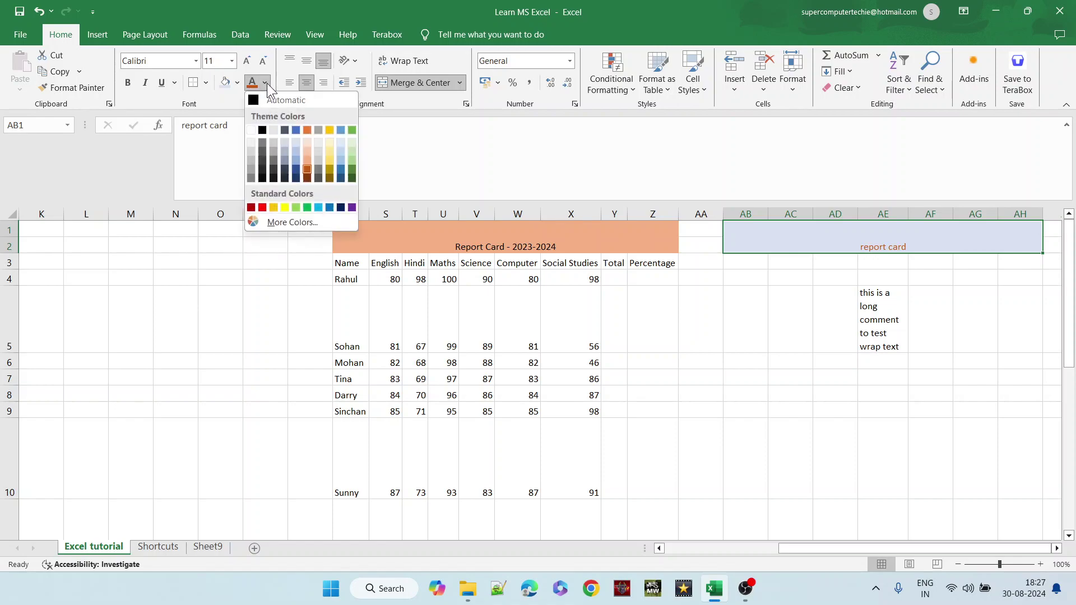
click(307, 129)
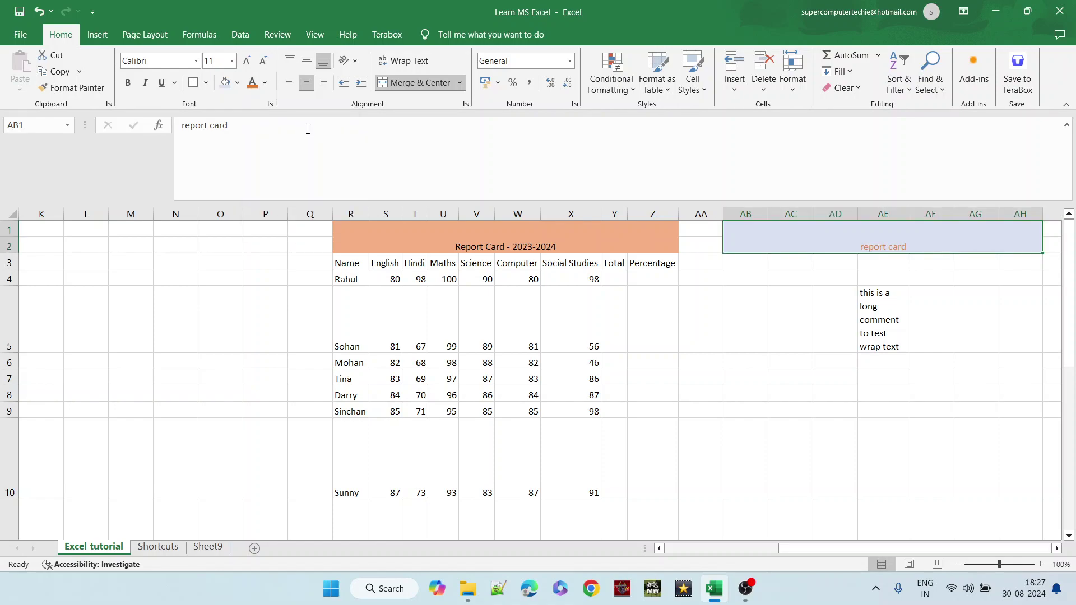
click(265, 83)
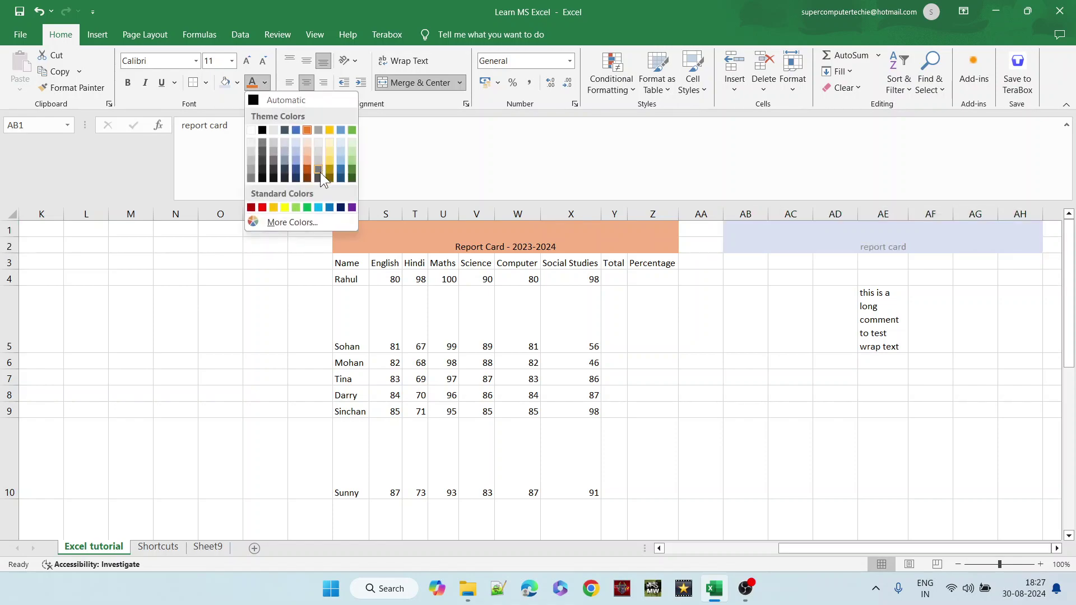
click(352, 171)
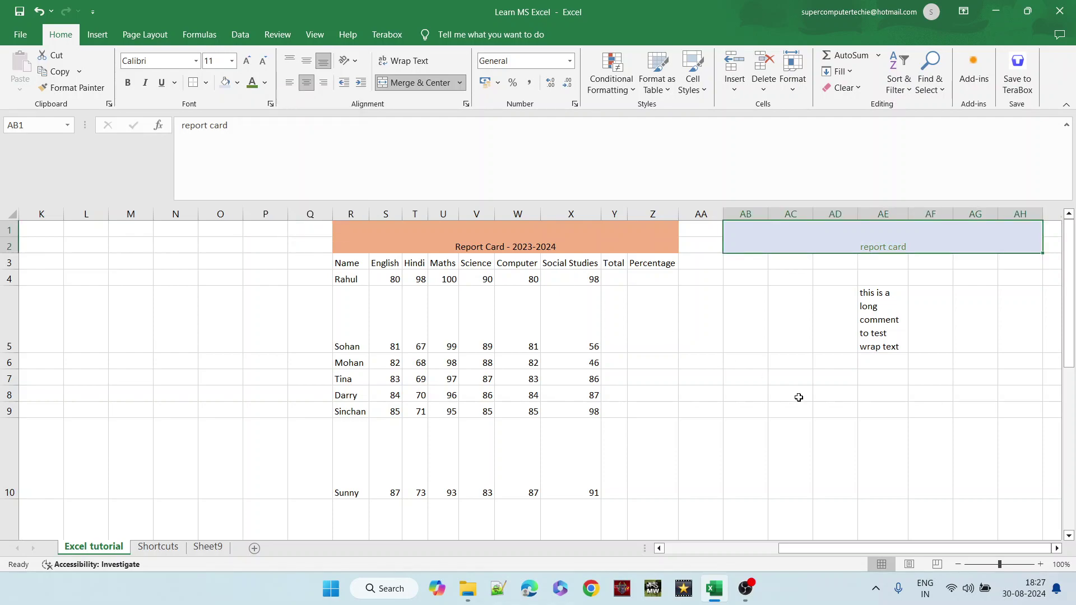
click(788, 321)
key(Left)
key(Left)
key(Left)
key(Left)
key(Left)
key(Left)
key(Left)
key(Left)
key(Left)
key(Left)
key(Left)
key(Left)
key(Left)
key(Left)
key(Left)
key(Left)
key(Left)
key(Left)
key(Left)
key(Left)
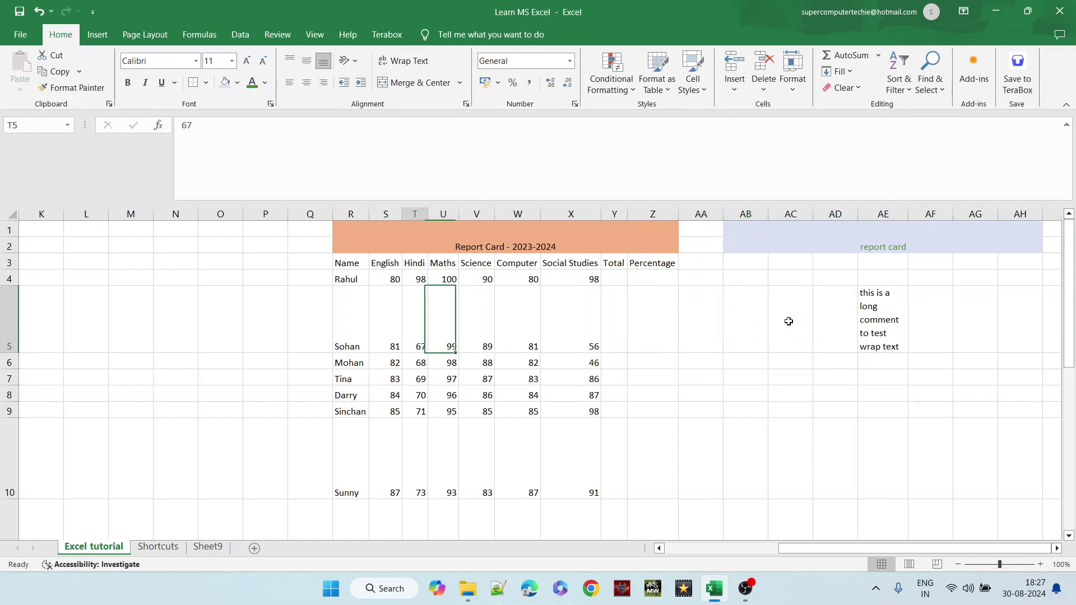
key(Left)
key(Left)
key(Left)
key(Down)
key(Down)
key(Down)
key(Down)
key(Down)
key(Down)
key(Down)
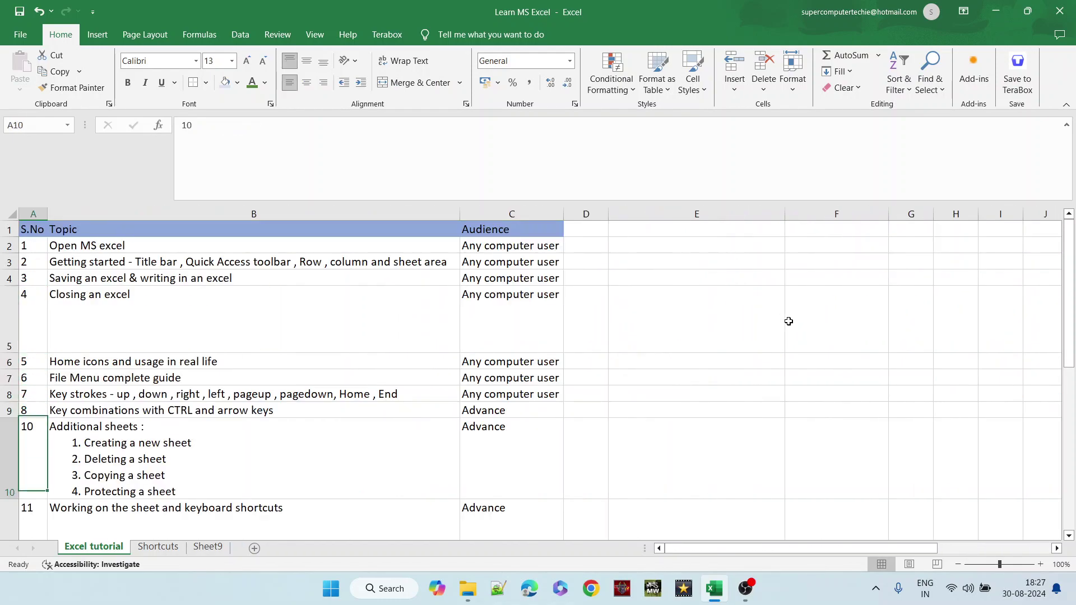
key(Down)
key(Down)
key(Up)
key(Up)
key(Right)
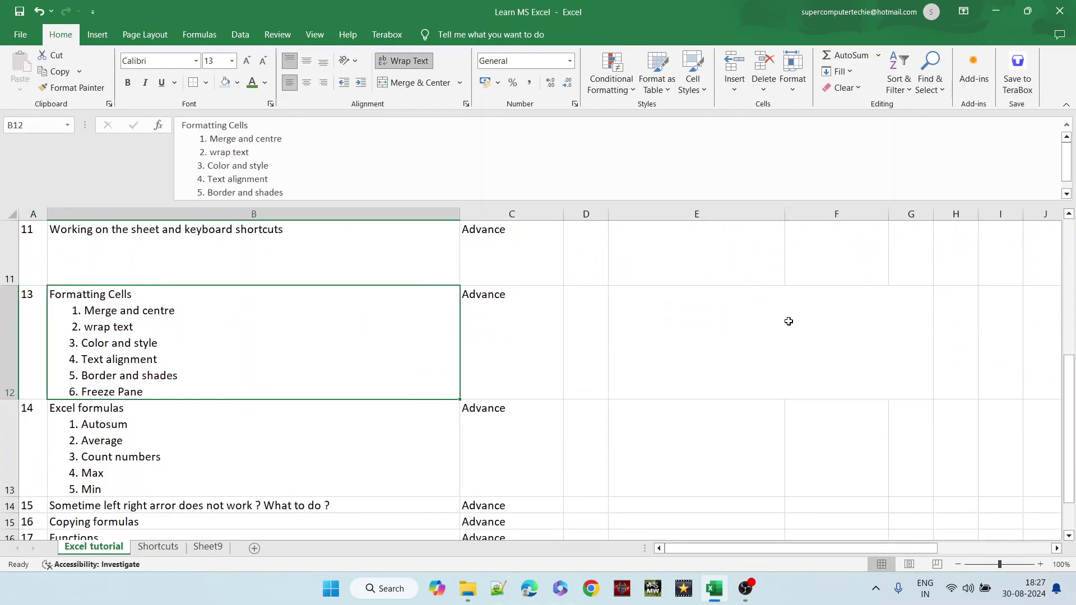
double_click(173, 344)
drag(170, 344, 67, 312)
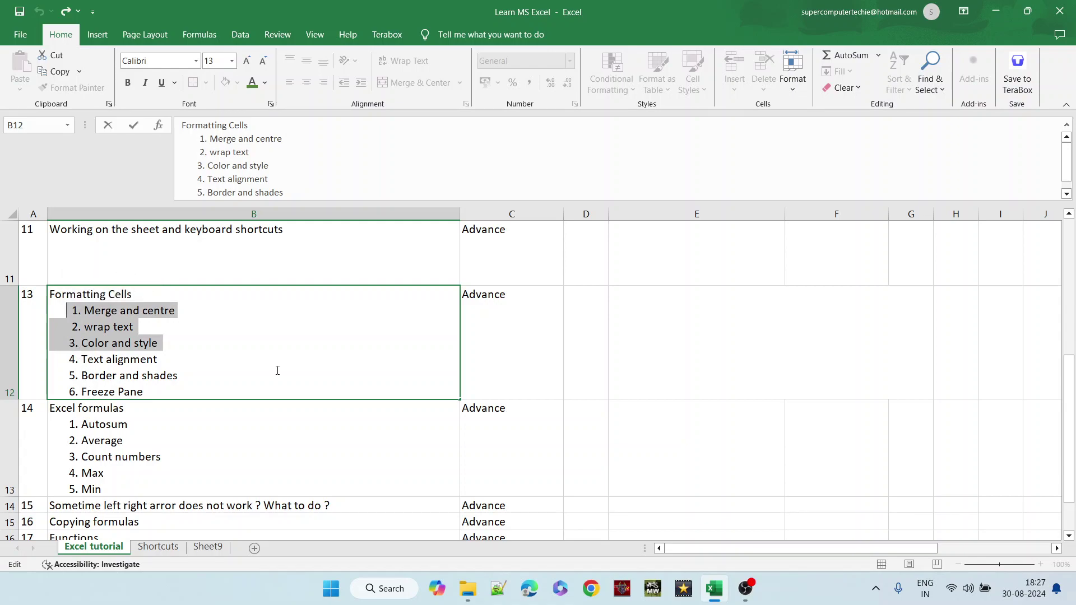
key(Tab)
key(Tab)
key(Tab)
key(Tab)
key(Tab)
key(Tab)
key(Tab)
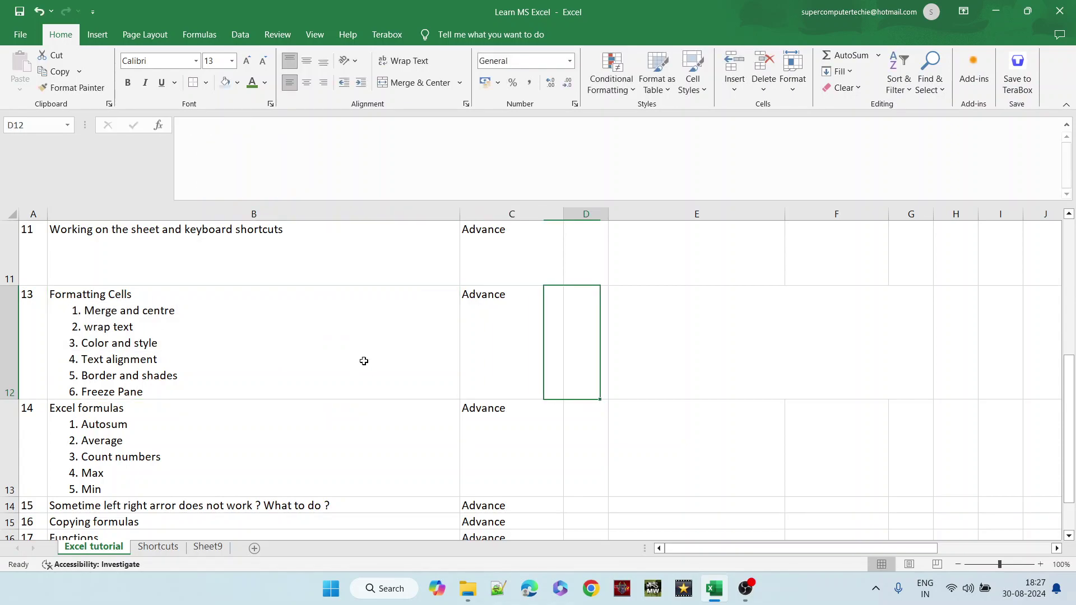
key(Tab)
key(Tab)
key(Tab)
key(Tab)
key(Tab)
key(Tab)
key(Tab)
key(Tab)
key(Tab)
key(Tab)
key(Tab)
key(Tab)
key(Tab)
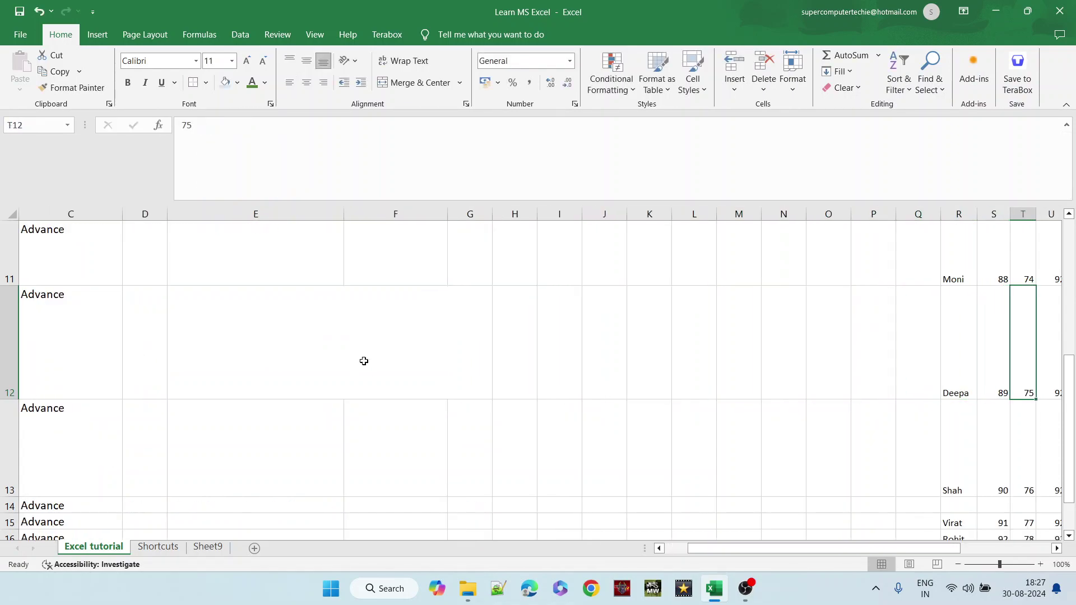
key(Up)
key(Up)
key(Up)
key(Up)
key(Up)
key(Up)
key(Up)
key(Up)
key(Up)
key(Up)
key(Right)
key(Right)
key(Right)
key(Left)
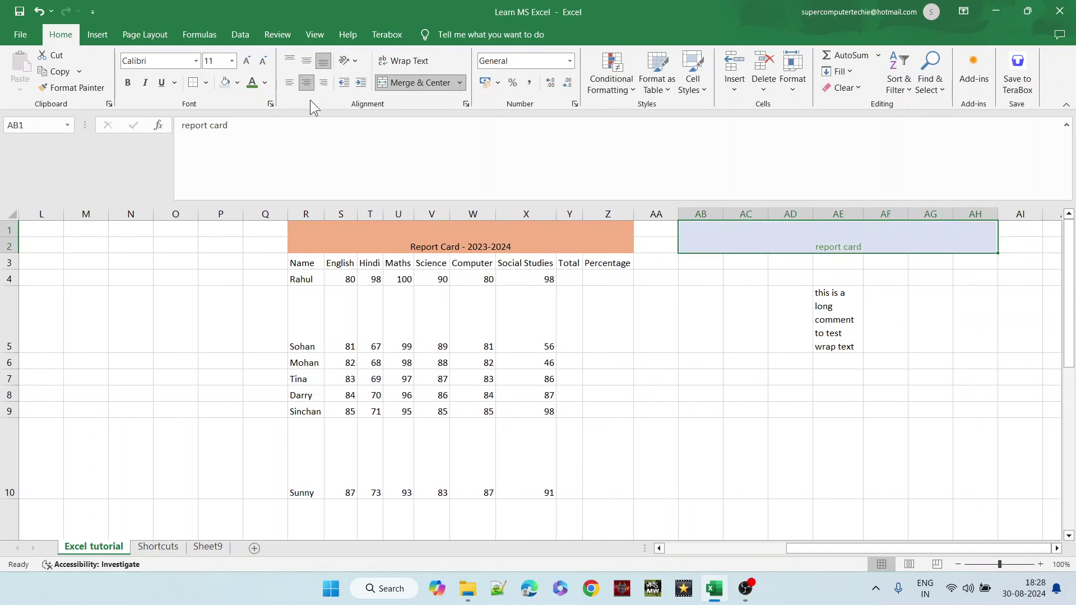
- Try left, right, centre and top alignment on the report card heading
click(290, 83)
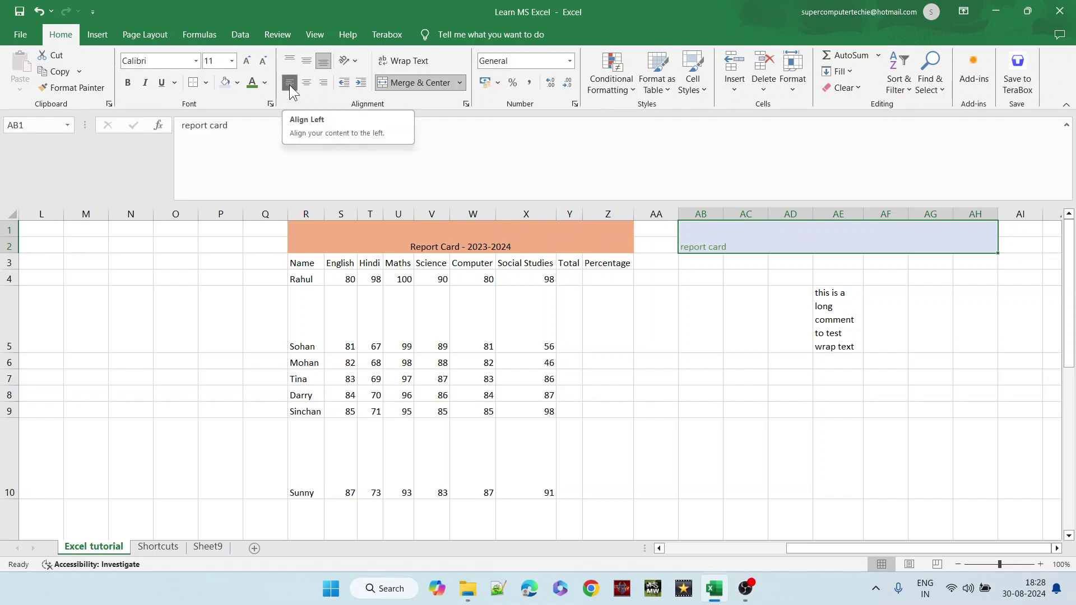
click(327, 83)
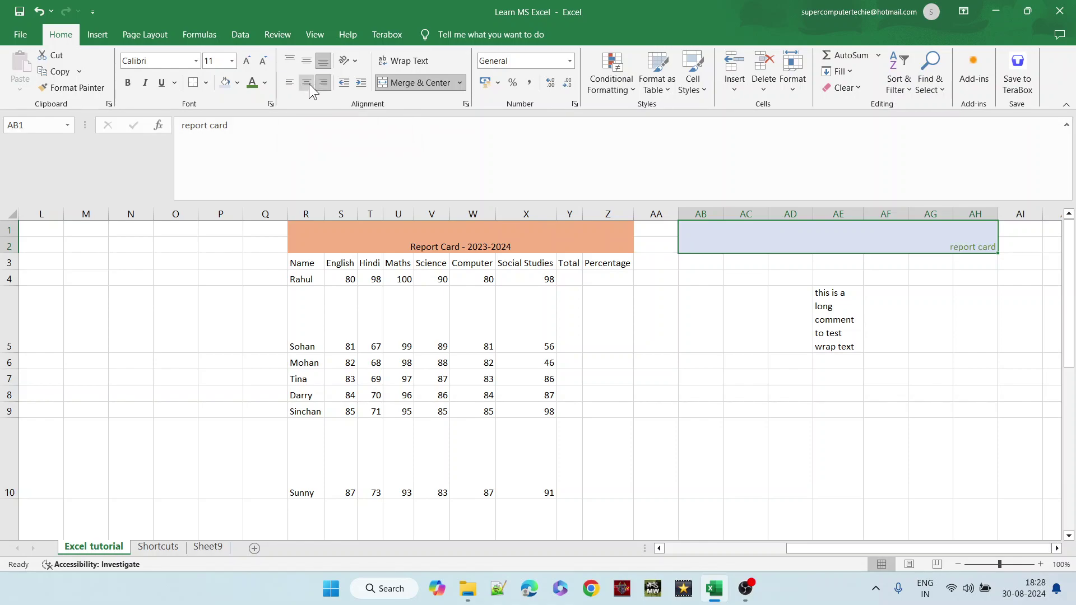
click(308, 84)
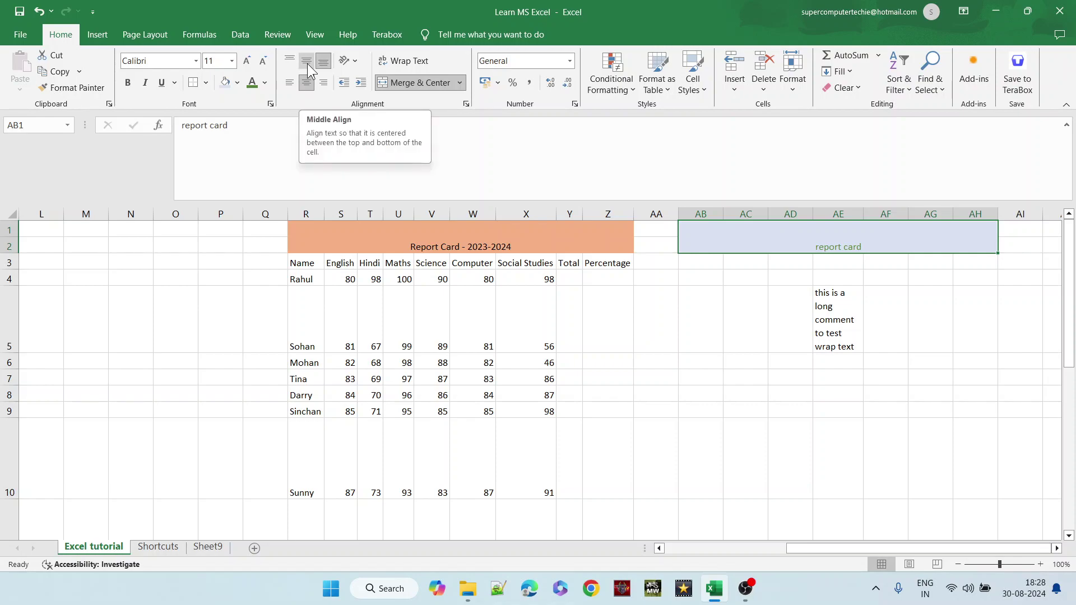
click(307, 63)
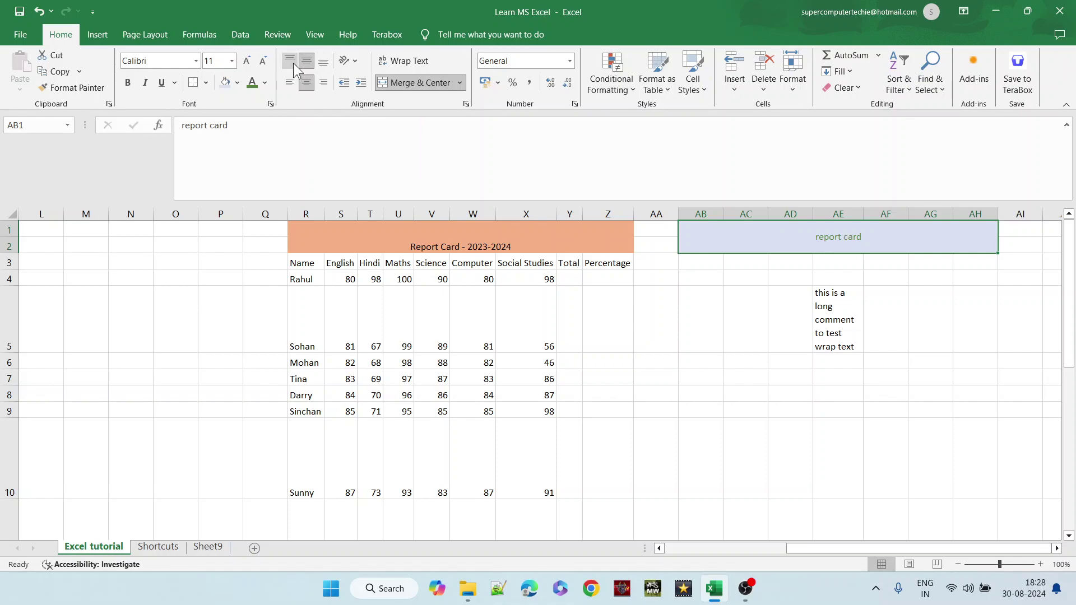
right_click(294, 62)
key(Escape)
click(294, 62)
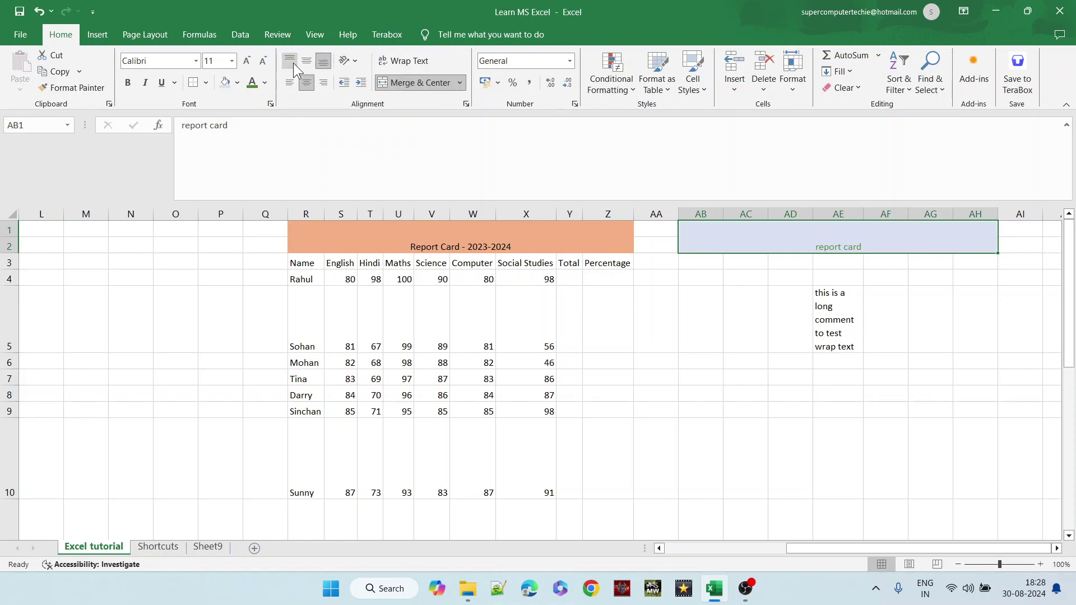
click(294, 63)
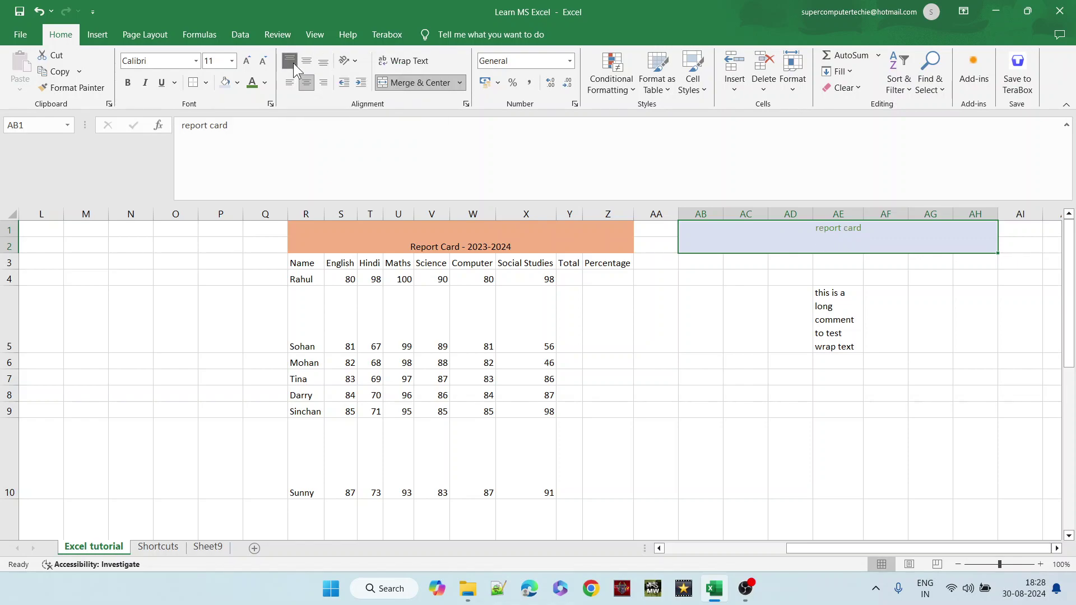
- Leave the report card heading centred horizontally and middle-aligned vertically
click(323, 61)
click(307, 61)
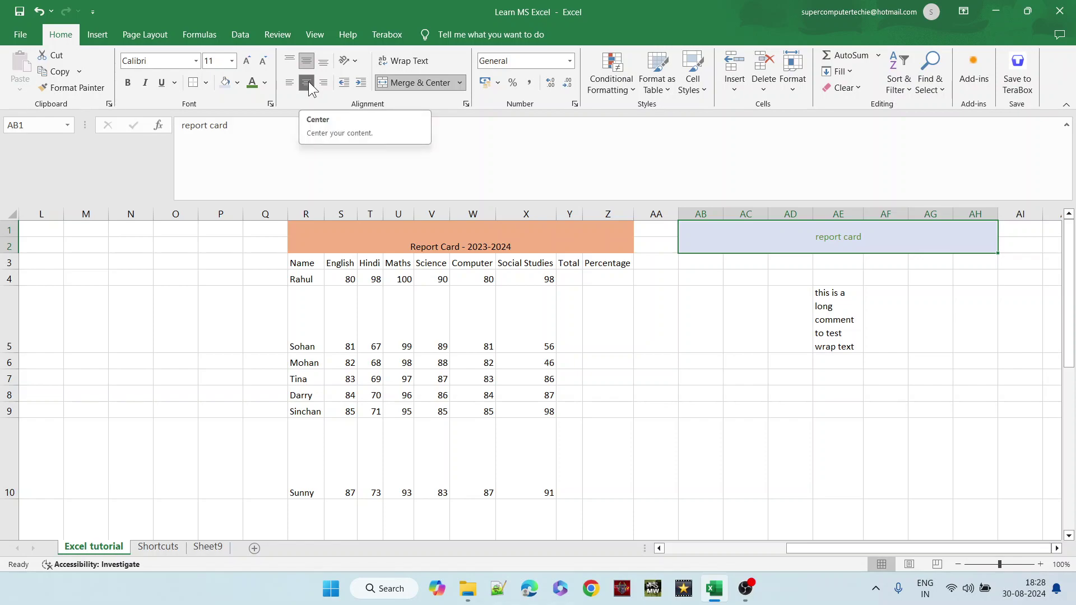
click(309, 83)
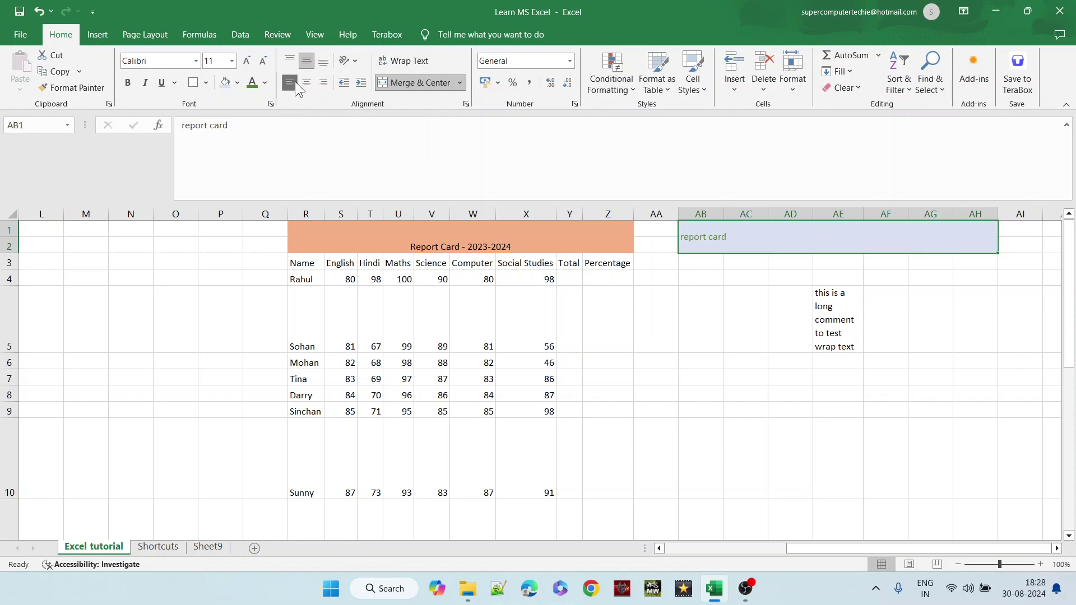
click(311, 87)
click(310, 69)
click(311, 81)
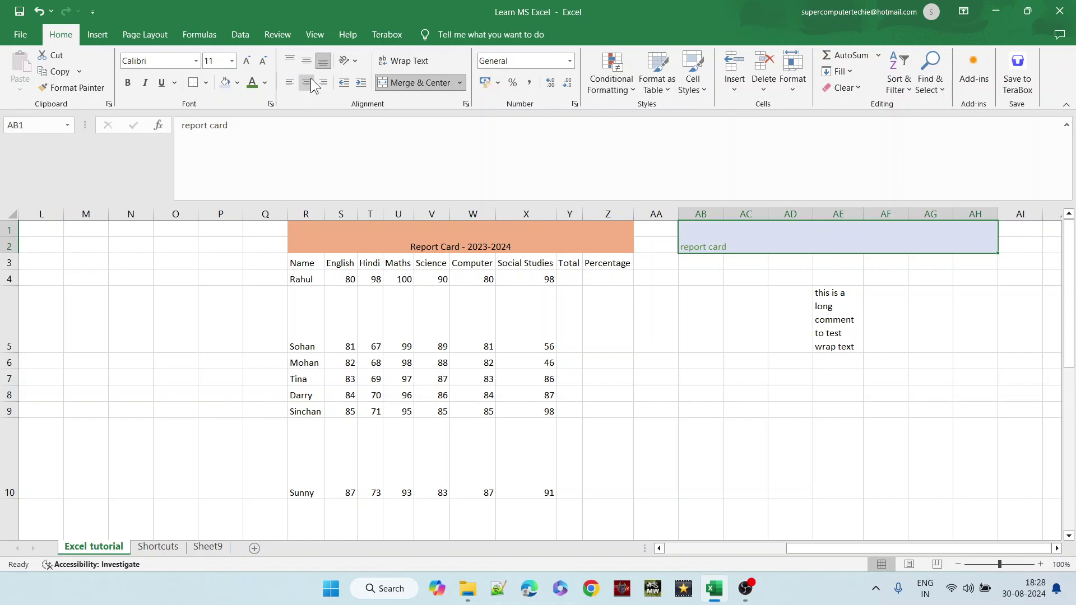
click(306, 63)
click(308, 83)
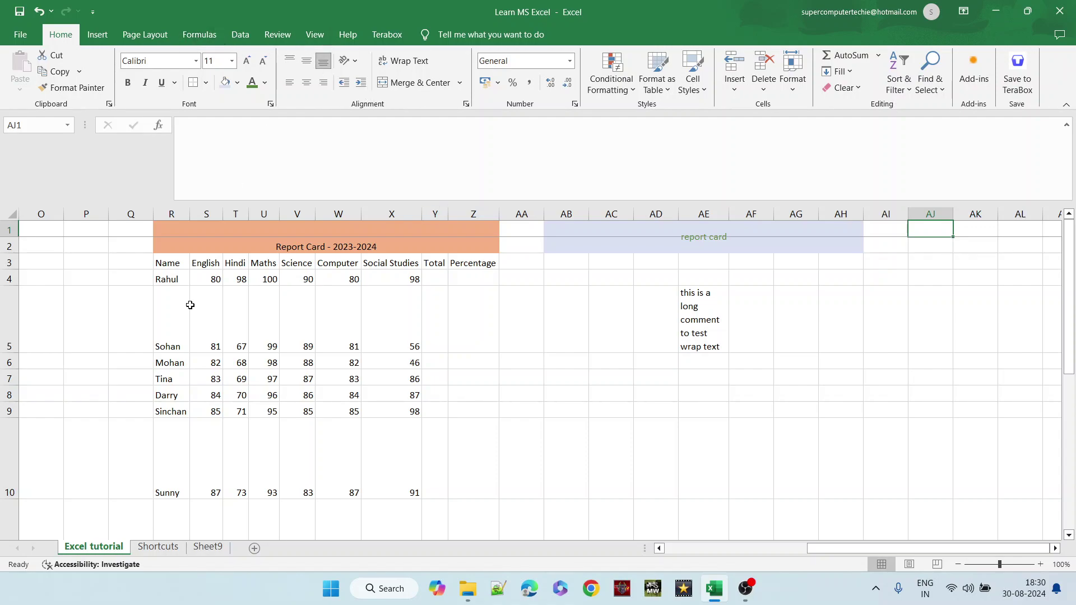
- Move from the Maths mark 99 over to column A of row 5
right_click(259, 352)
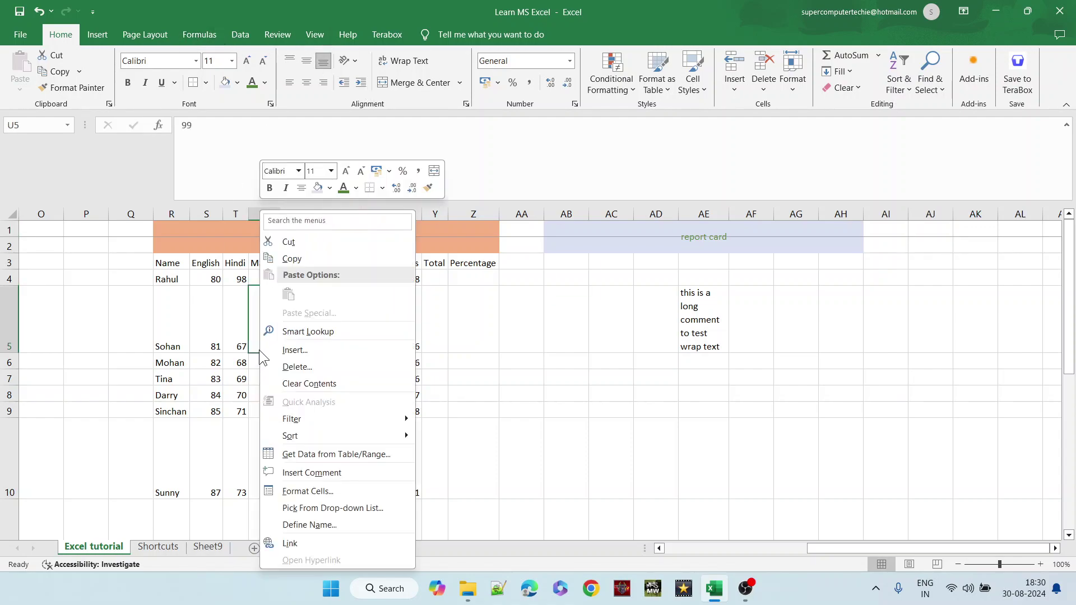
click(160, 367)
key(Left)
key(Left)
key(Left)
key(Left)
key(Left)
key(Left)
key(Left)
key(Left)
key(Left)
key(Left)
key(Left)
key(Left)
key(Left)
key(Left)
key(Left)
key(Left)
key(Left)
key(Left)
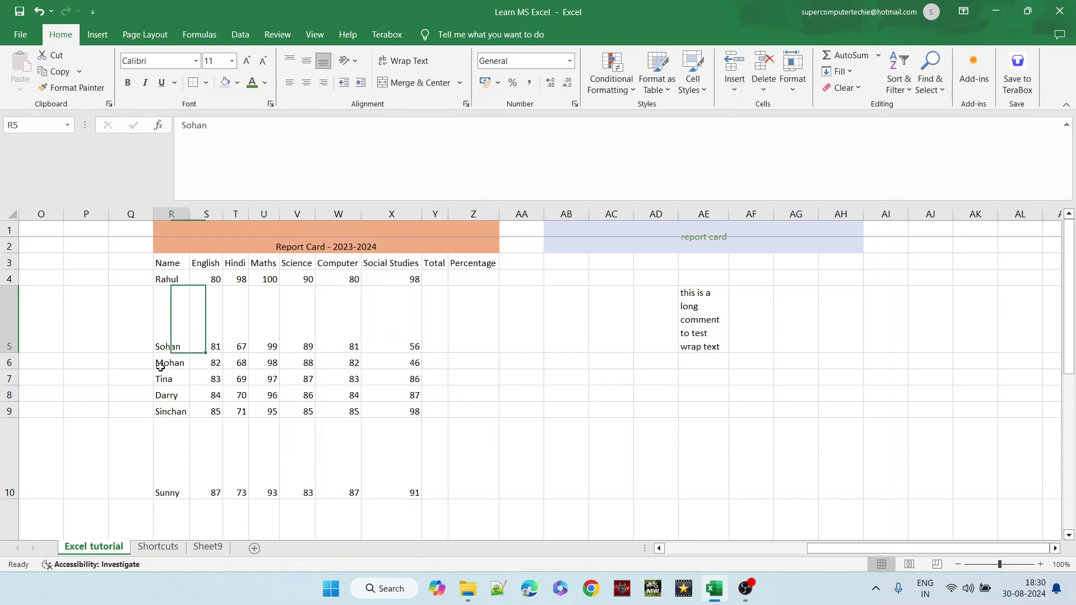
key(Left)
key(Left)
- Move around the Formatting Cells row and return to the top of the list
key(Down)
key(Down)
key(Down)
key(Down)
key(Down)
key(Down)
key(Down)
key(Down)
key(Down)
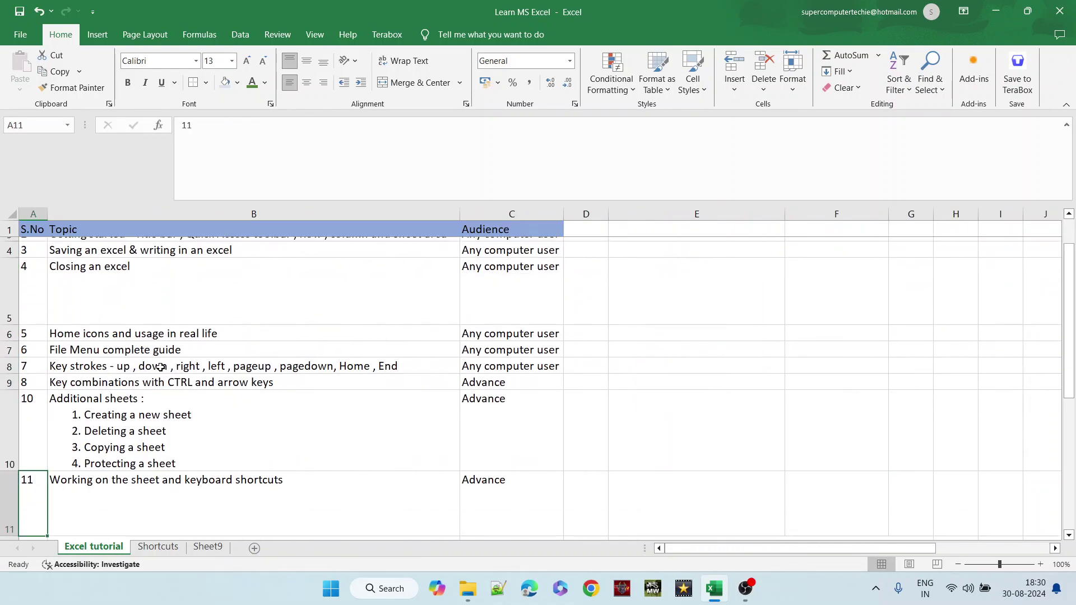
key(Up)
key(Up)
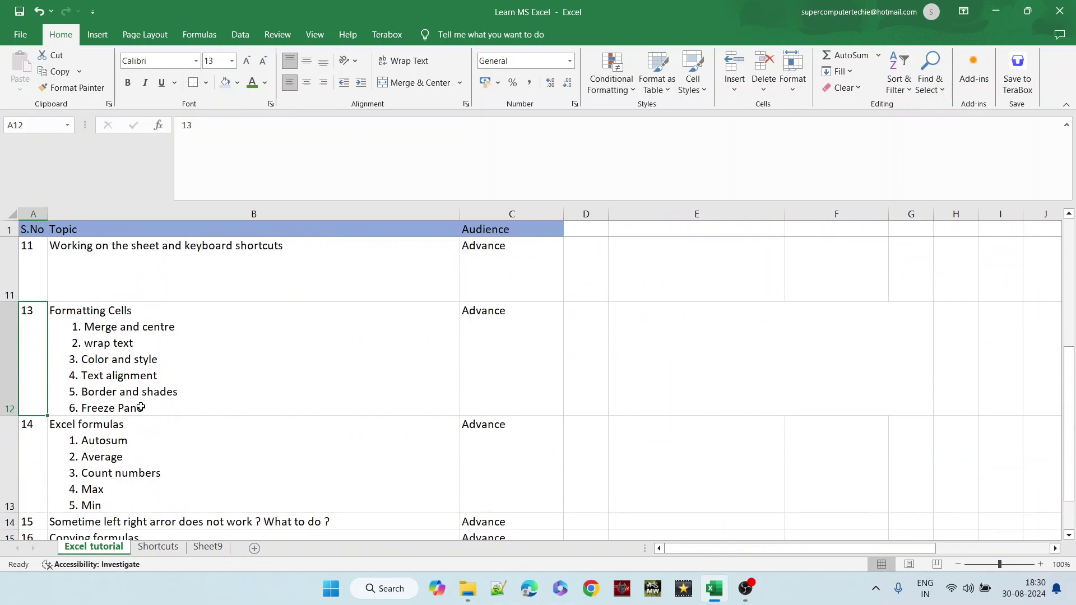
click(214, 383)
scroll(214, 384, down, 3)
scroll(215, 384, up, 2)
key(Page_Up)
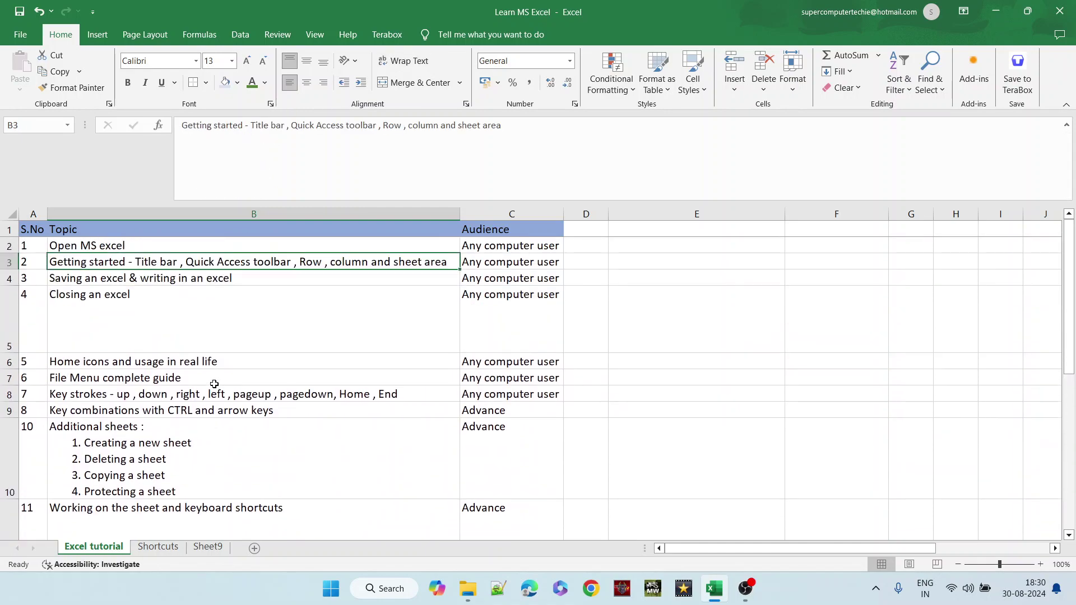
- Freeze the top row and move down the topic list to test it
click(9, 230)
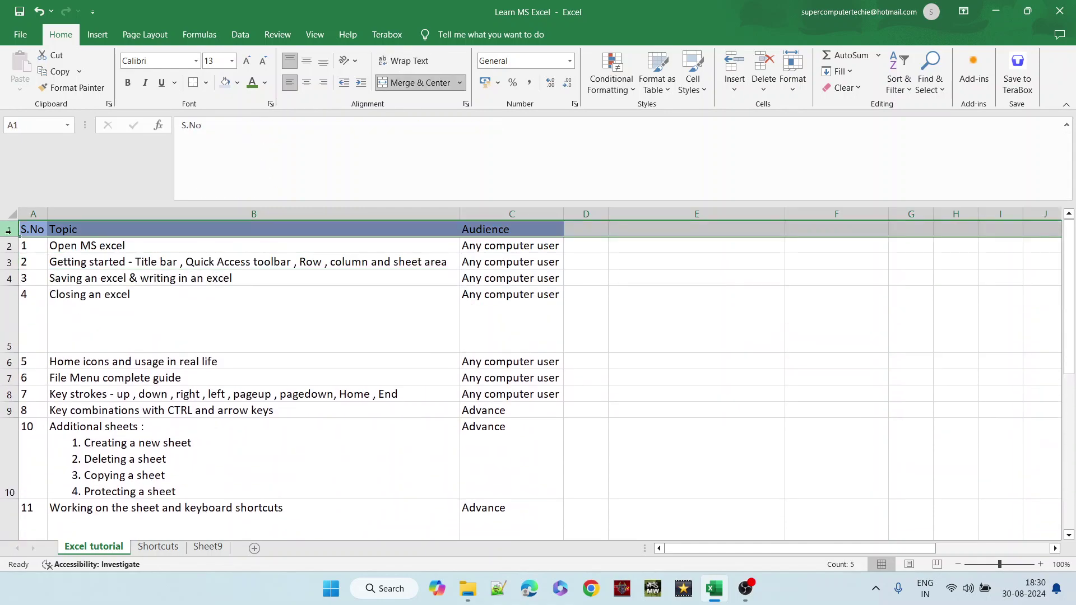
click(310, 35)
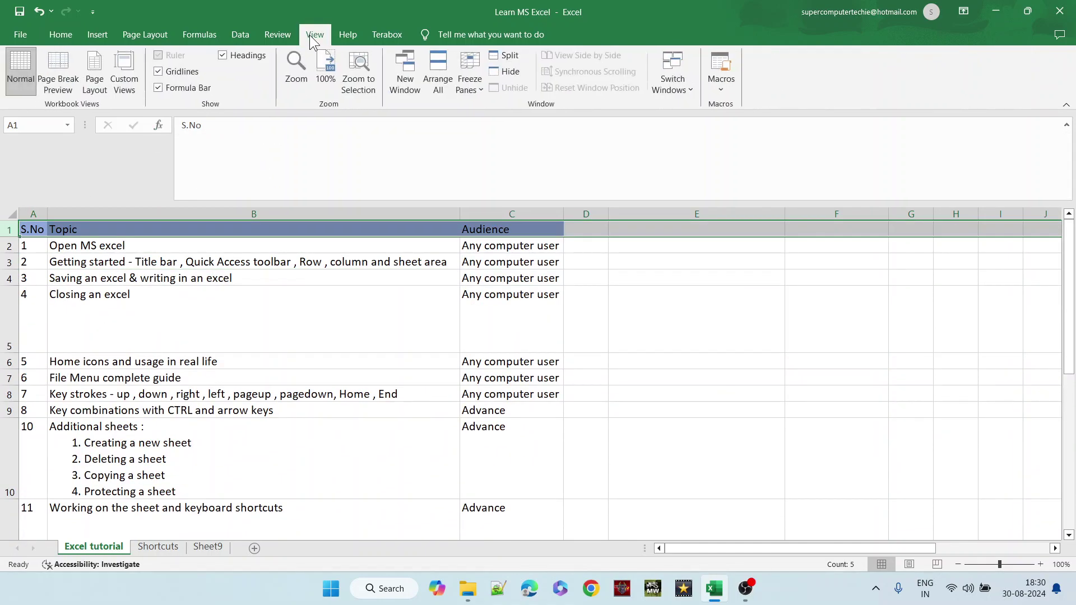
click(473, 85)
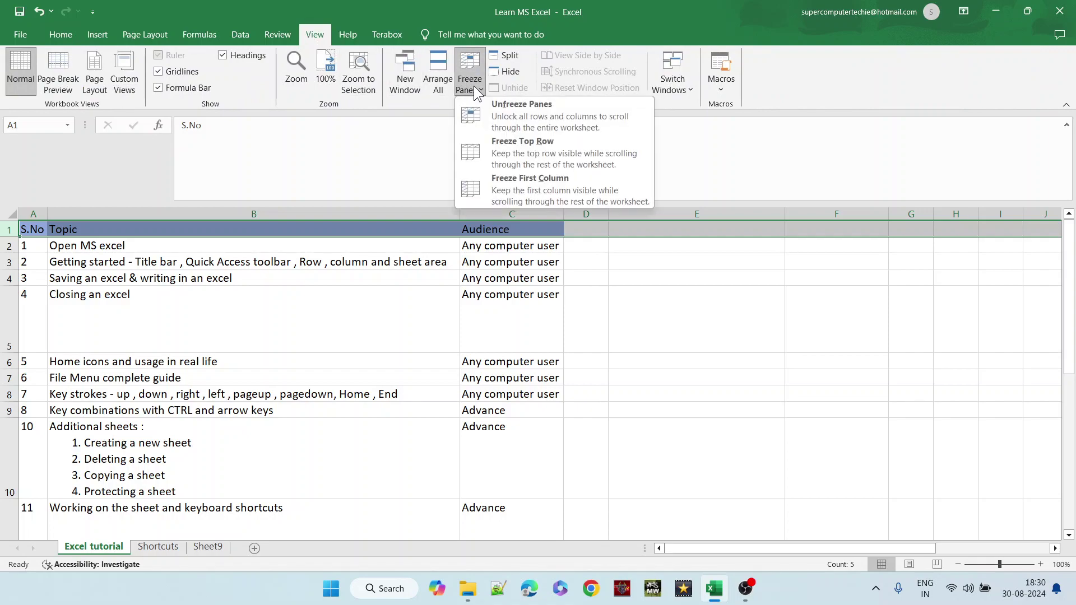
click(503, 147)
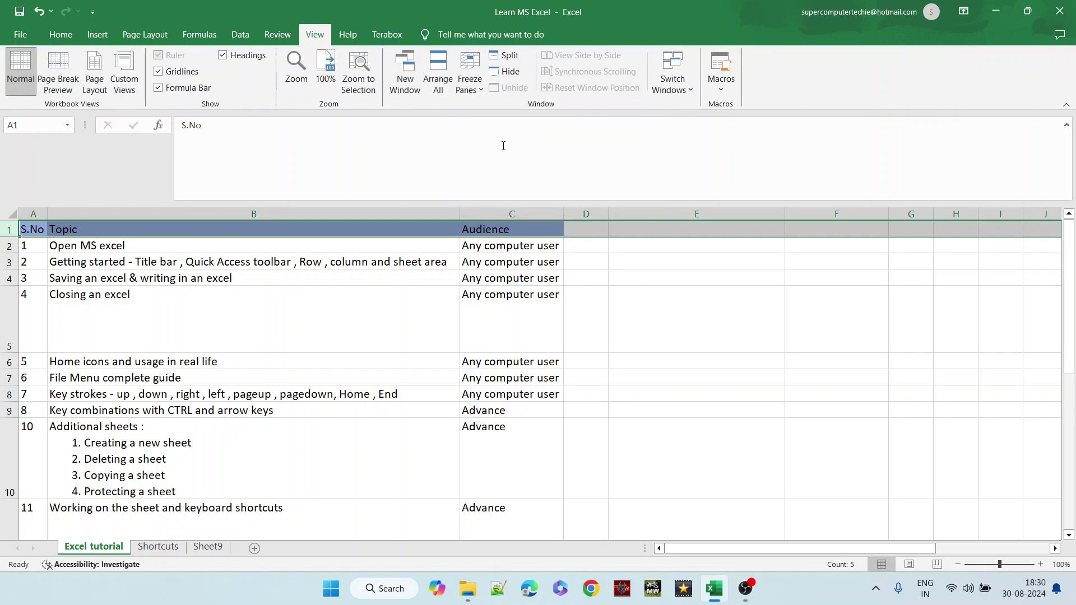
click(68, 246)
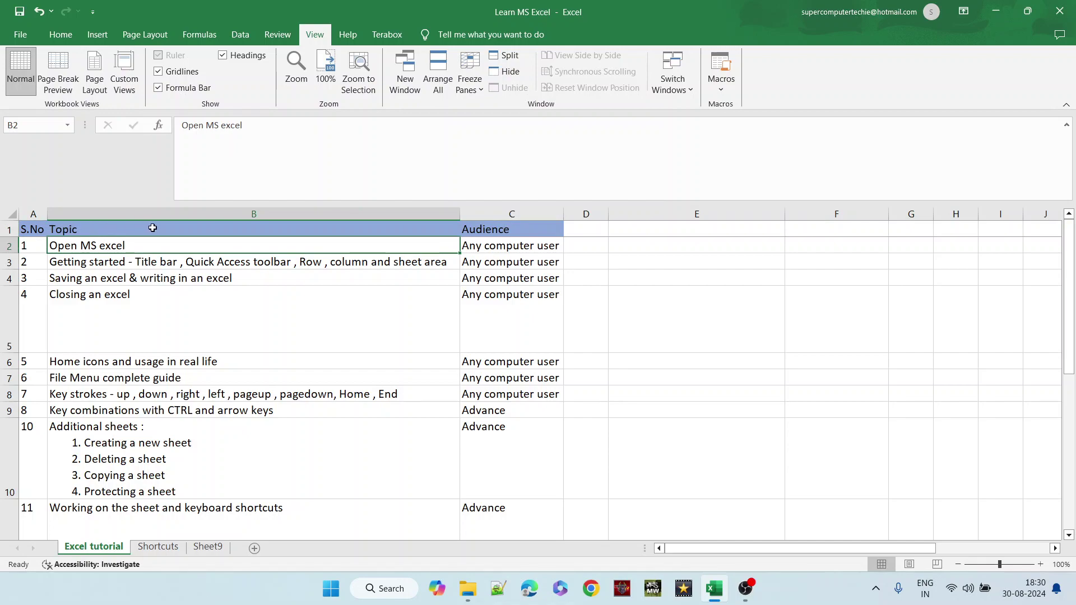
click(68, 510)
key(Down)
key(Down)
key(Down)
key(Down)
key(Down)
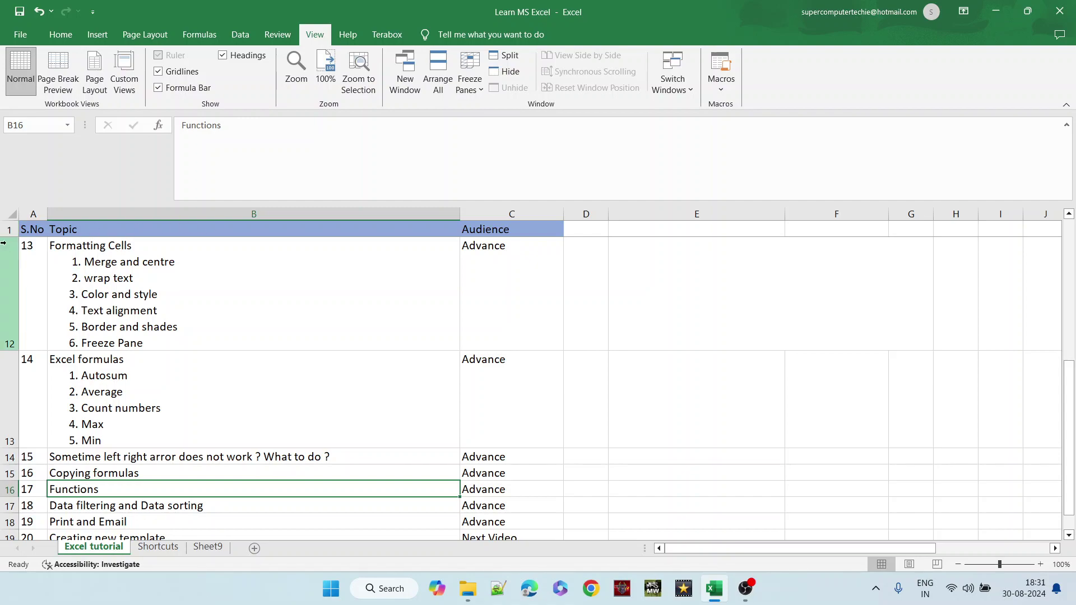
click(166, 456)
key(Down)
key(Down)
key(Down)
key(Down)
key(Down)
key(Down)
key(Down)
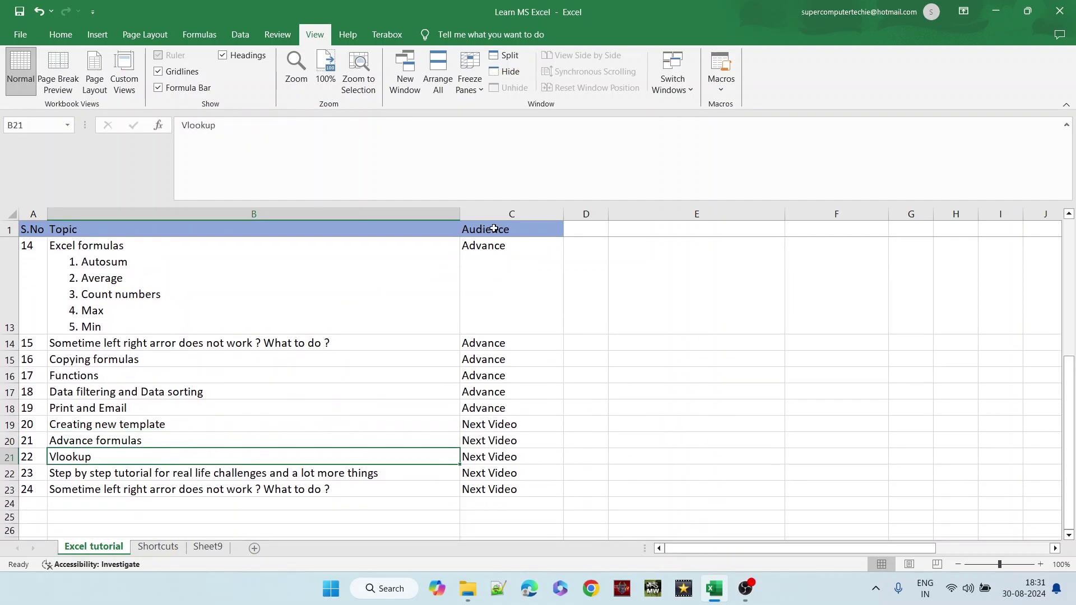
- Unfreeze the panes and move down through the topic list
click(494, 229)
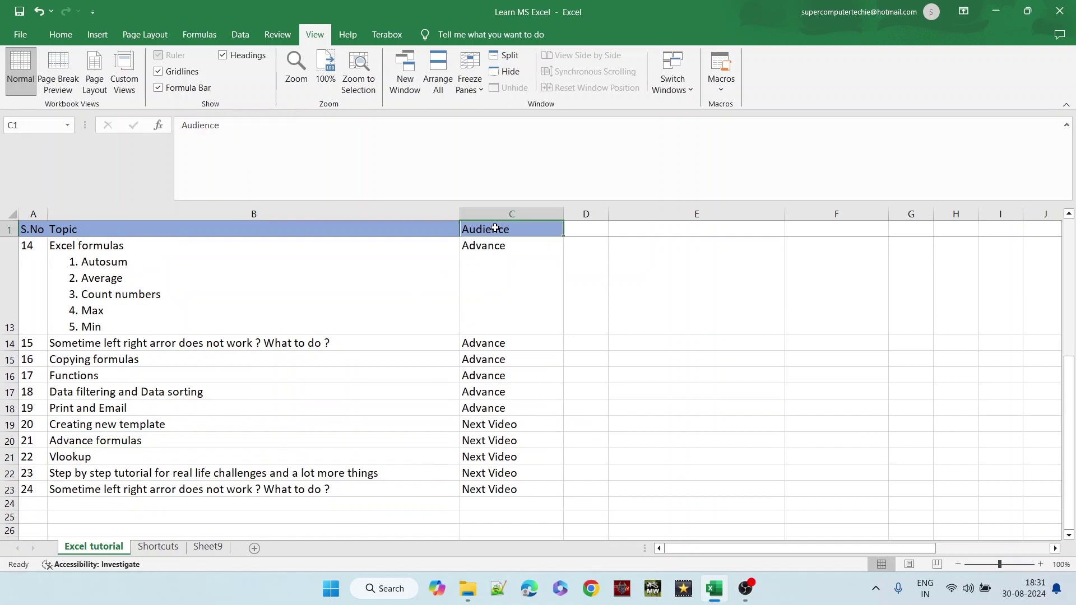
click(343, 228)
click(34, 234)
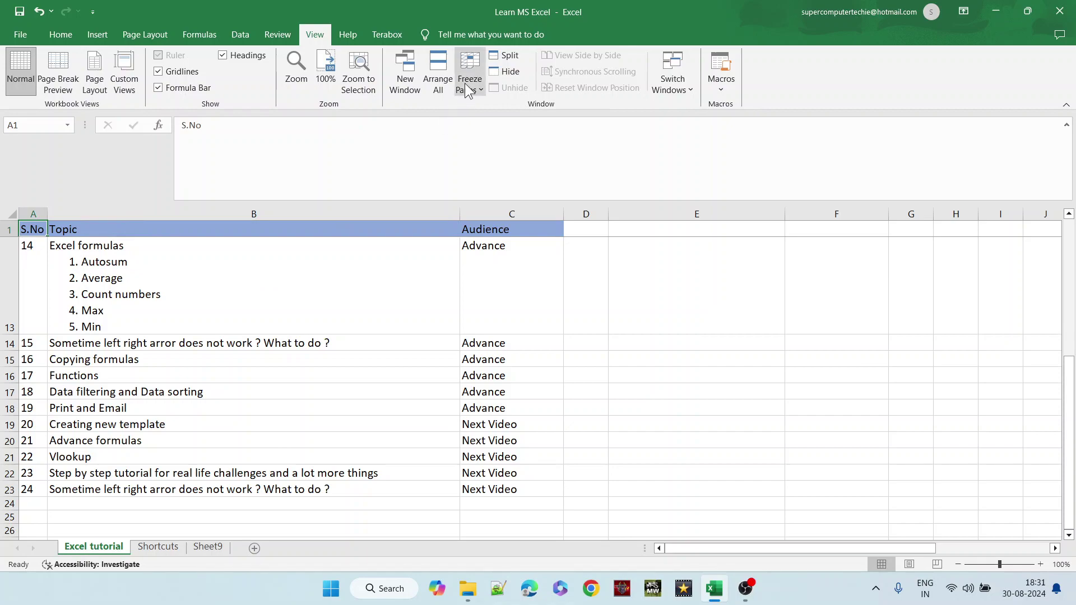
click(478, 74)
click(496, 120)
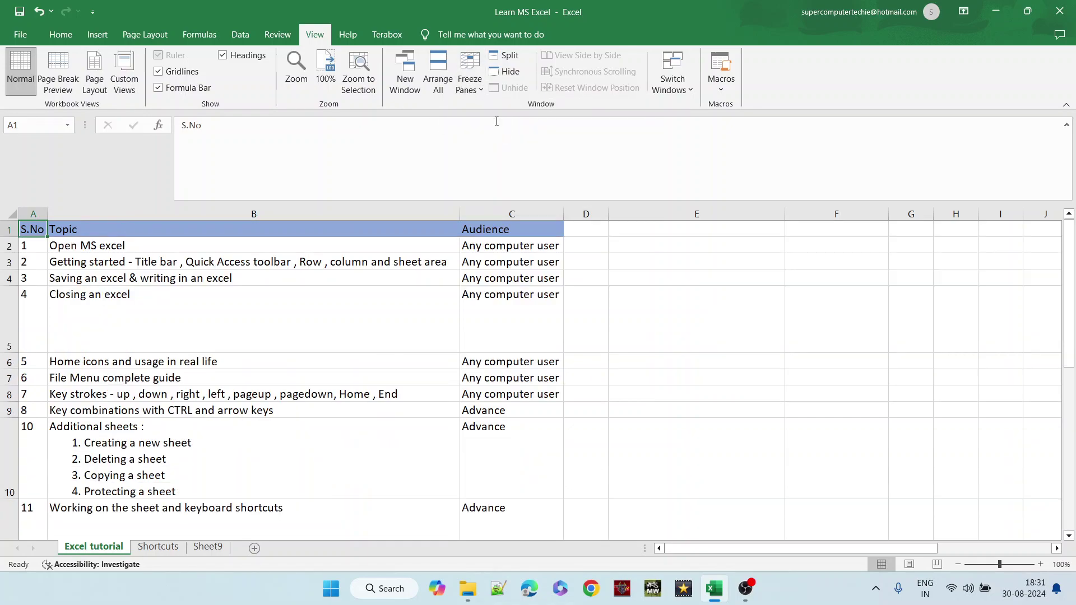
click(107, 251)
key(Down)
key(Down)
key(Down)
key(Down)
key(Down)
key(Down)
key(Down)
key(Down)
key(Down)
key(Down)
key(Down)
key(Down)
key(Down)
key(Down)
key(Down)
key(Down)
key(Down)
key(Down)
key(Down)
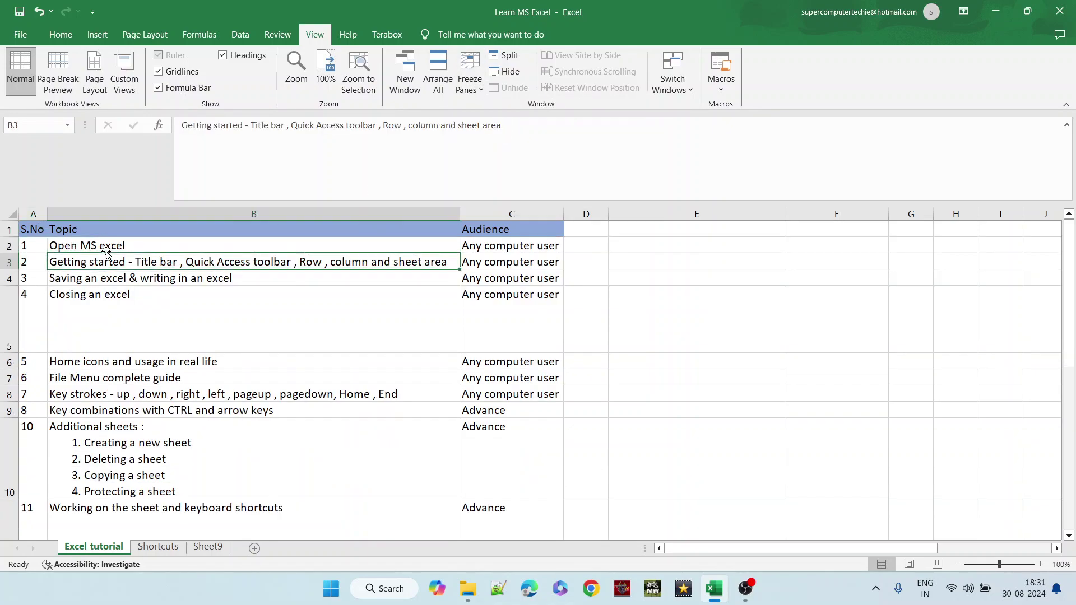
key(Down)
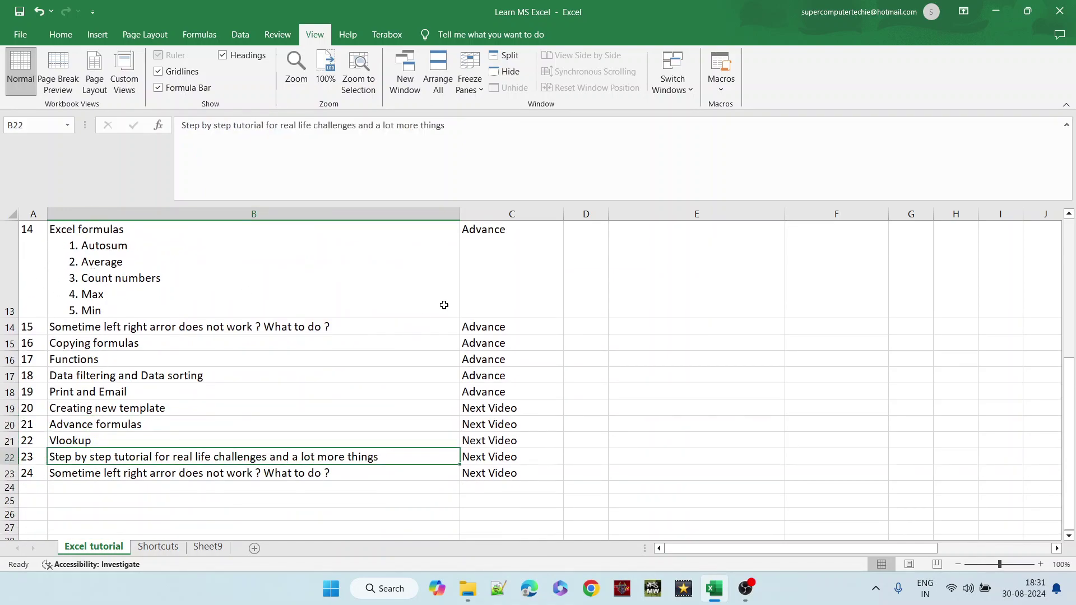
key(Page_Up)
key(Page_Up)
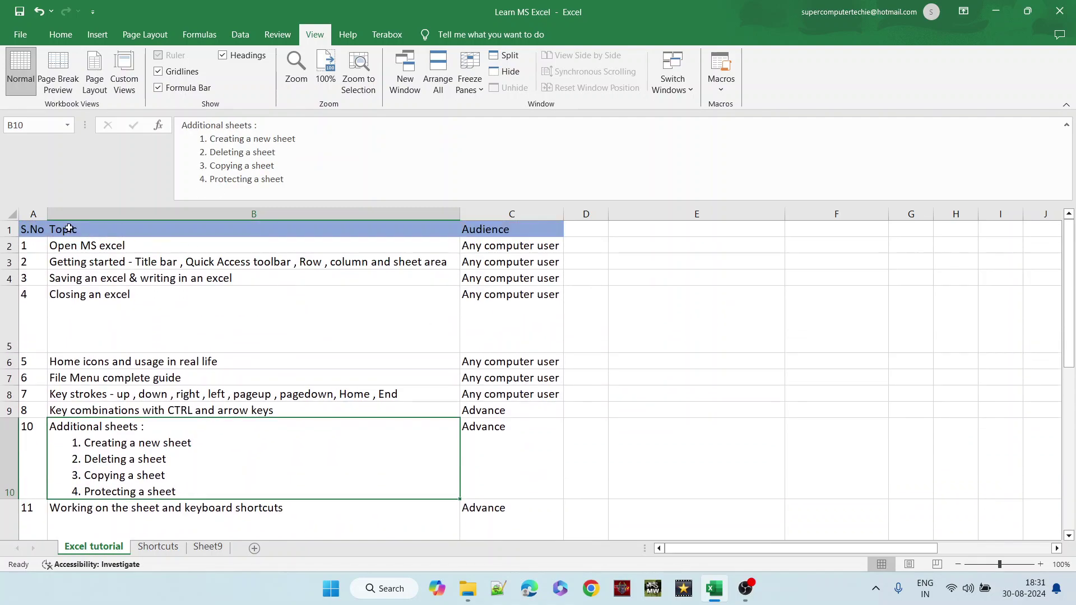
- Freeze the top row again and move down to confirm the header stays put
click(5, 231)
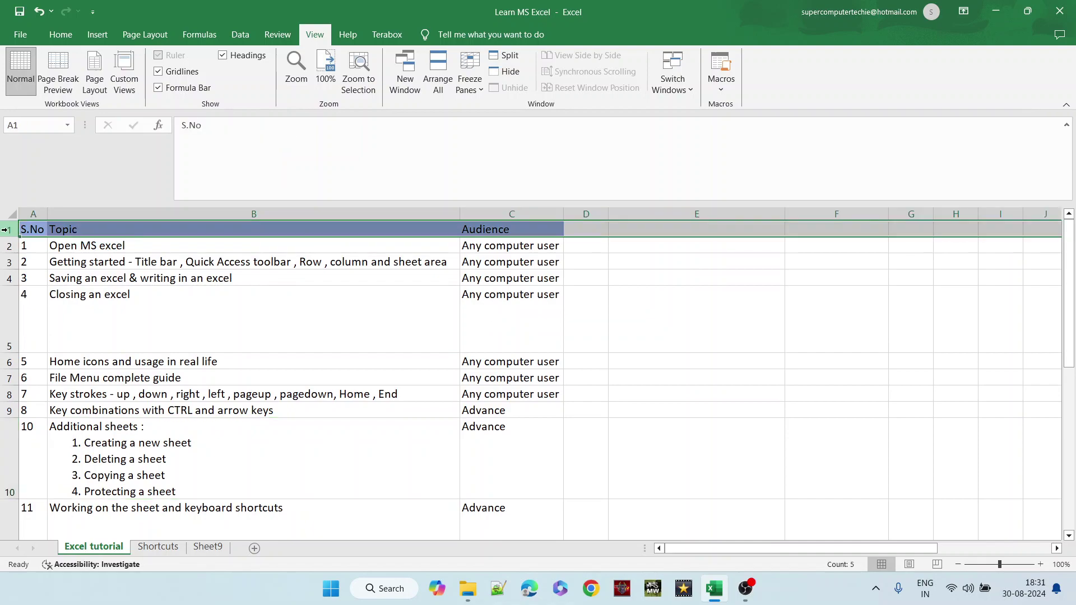
click(471, 92)
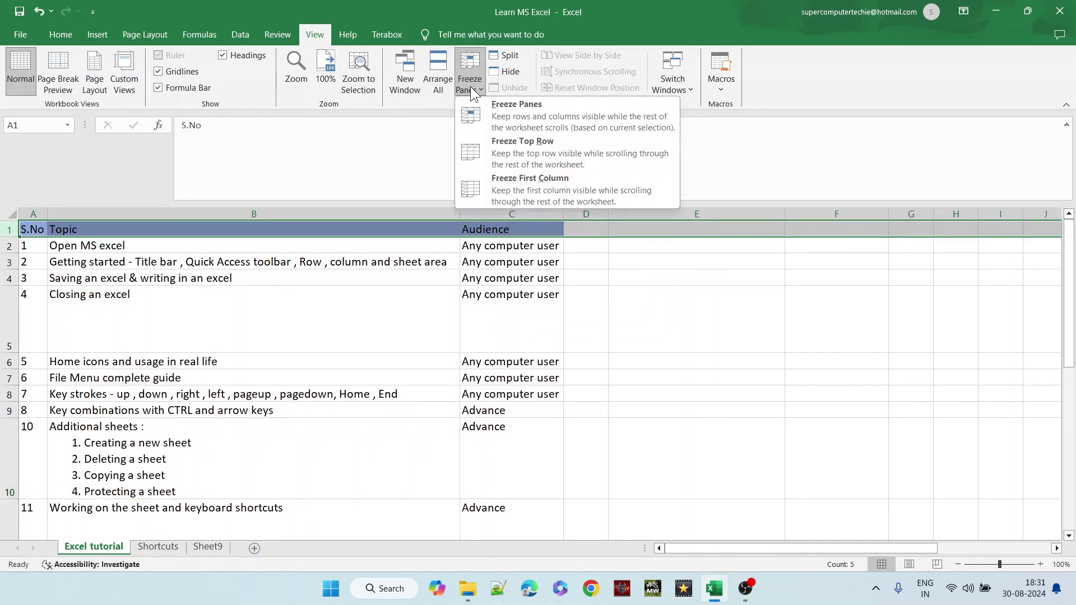
click(504, 151)
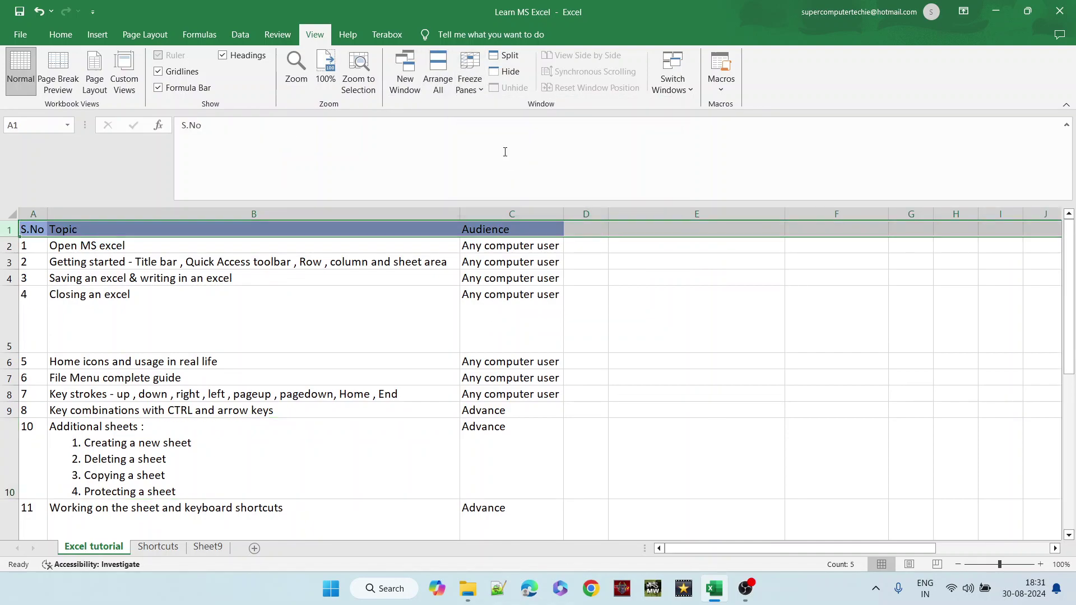
click(293, 278)
key(Down)
key(Down)
key(Down)
key(Down)
key(Down)
key(Down)
key(Down)
key(Down)
key(Down)
key(Down)
key(Down)
key(Down)
key(Down)
key(Down)
key(Down)
key(Down)
key(Down)
key(Down)
key(Down)
key(Down)
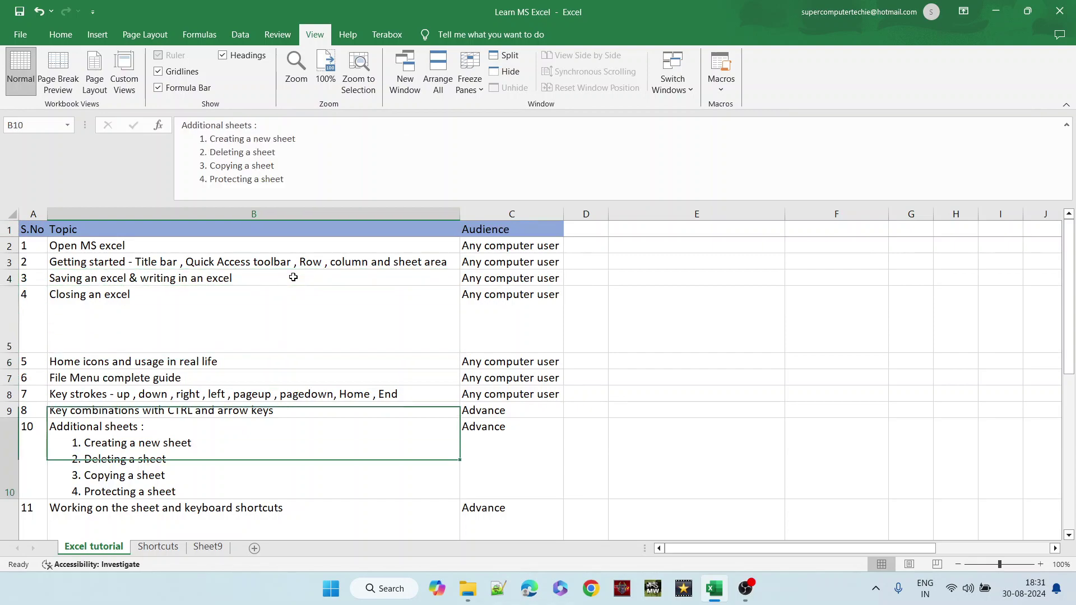
key(Down)
key(Down)
key(Down)
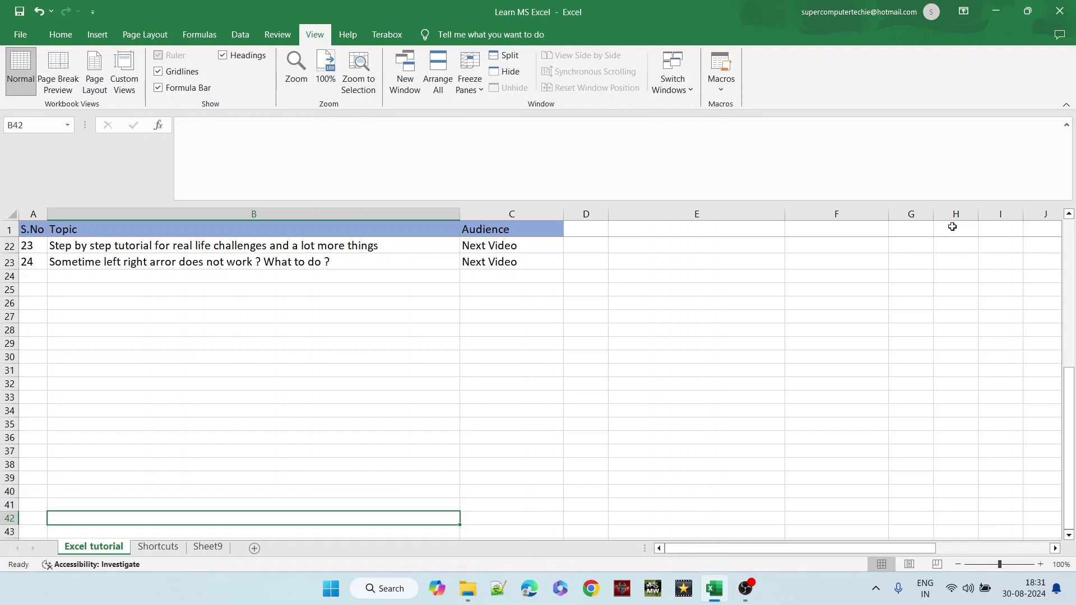
- Move up through the last topics to the Formatting Cells serial number
click(278, 397)
key(Page_Up)
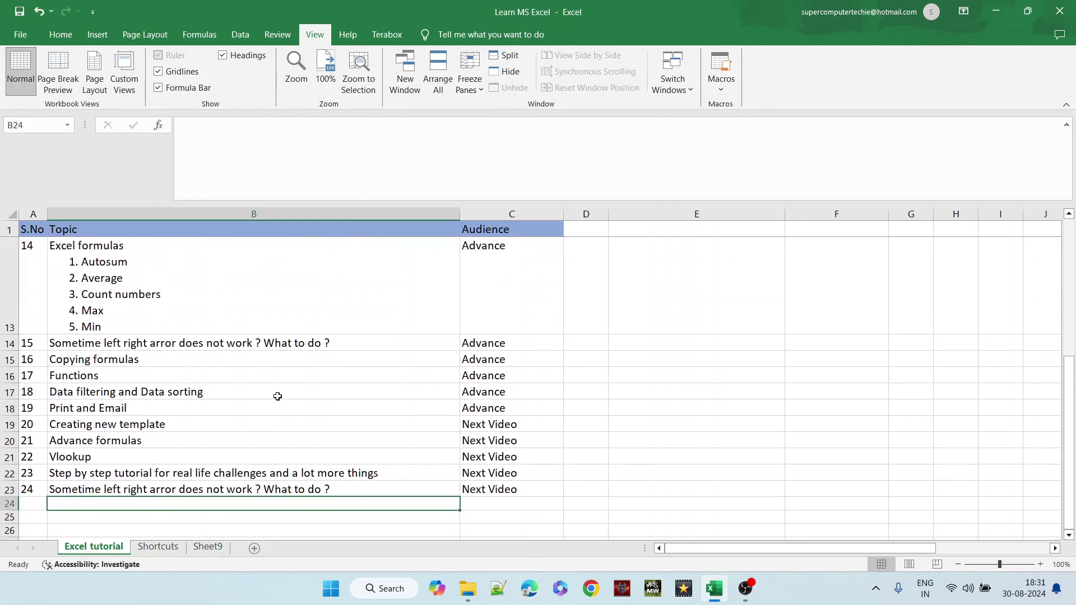
click(177, 291)
key(Up)
key(Up)
key(Down)
key(Down)
key(Up)
key(Left)
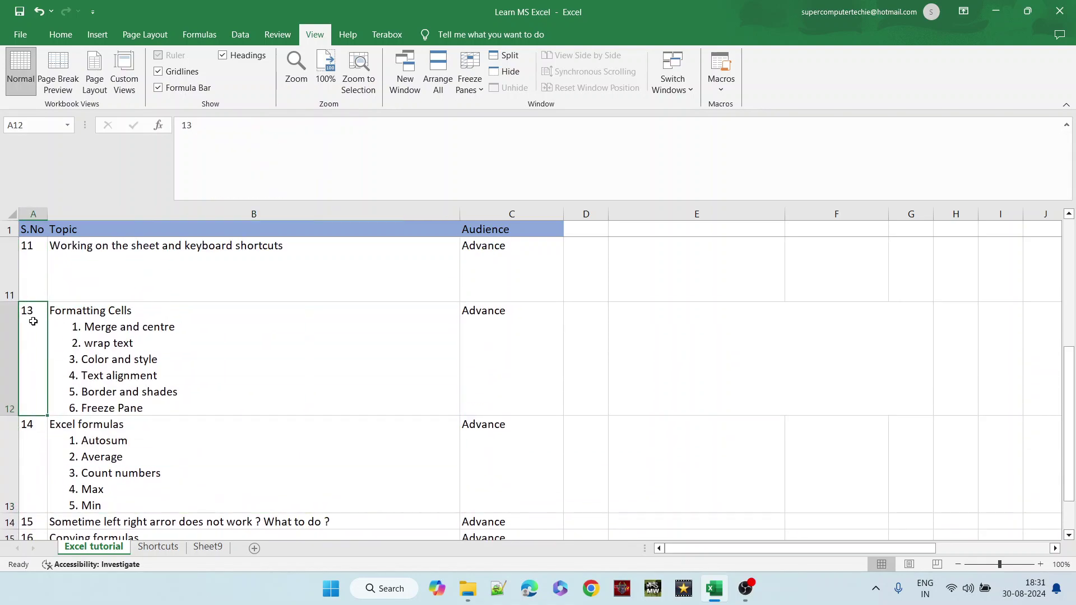
- Select rows 12 and 13, then scroll right to the marks in columns R–X
click(13, 323)
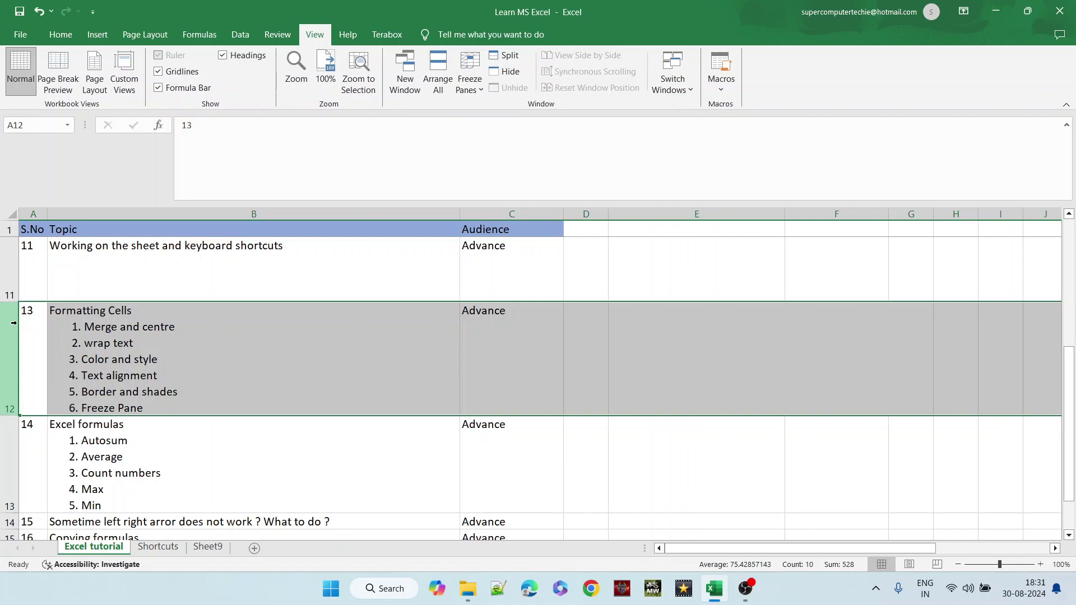
click(11, 444)
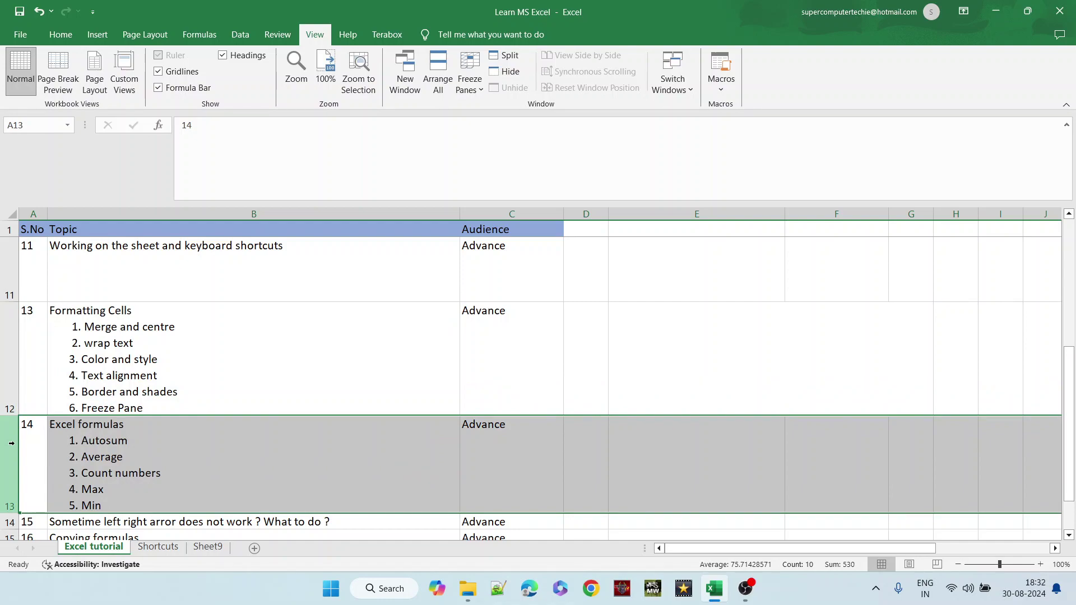
click(230, 446)
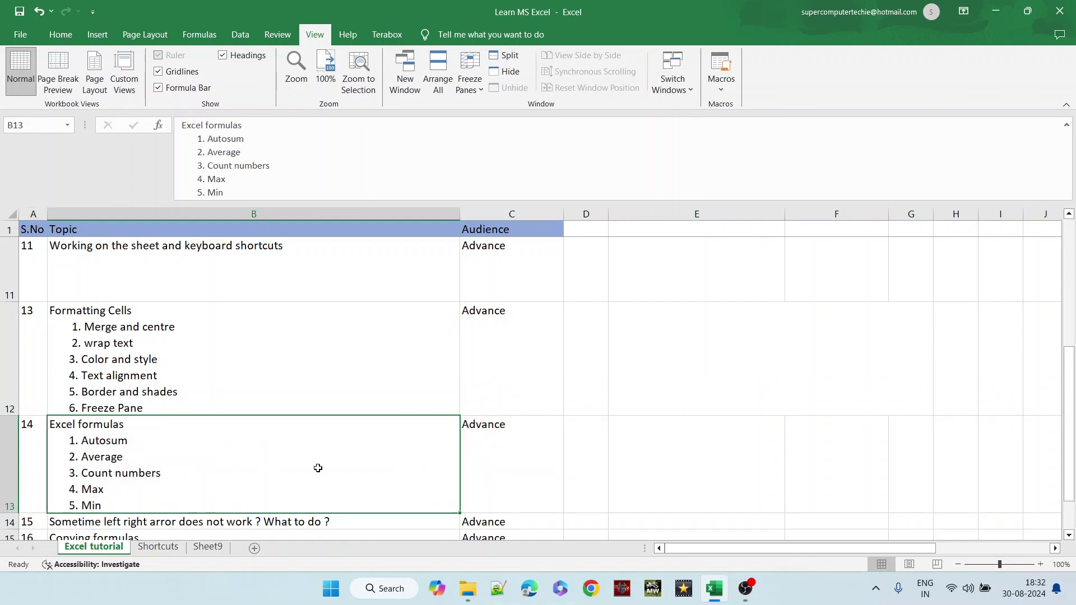
drag(684, 543, 911, 530)
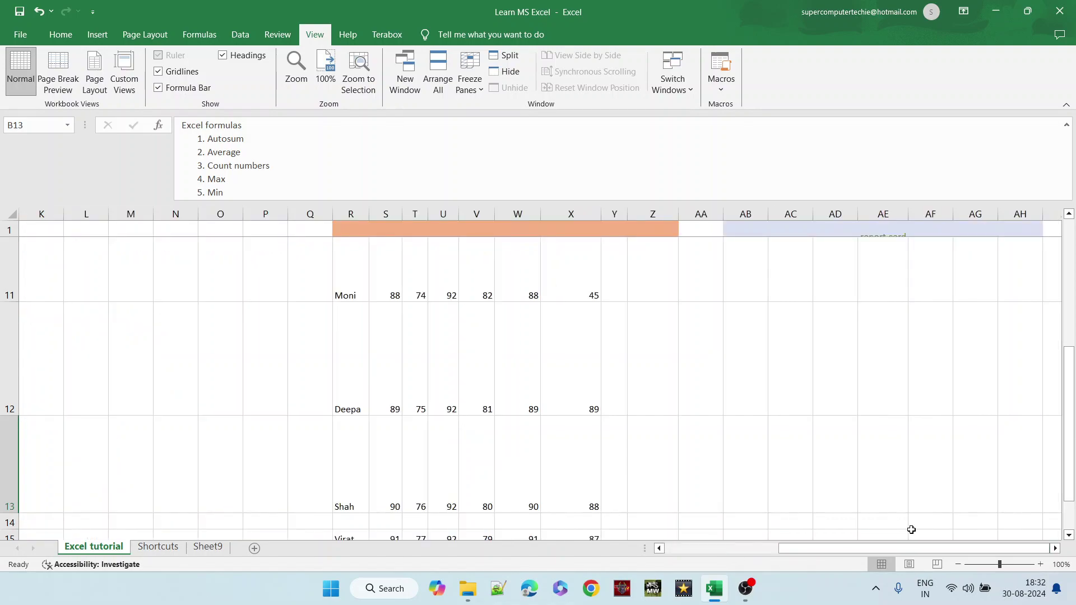
- Go to the Report Card title and select Rahul's six subject marks, S4:X4
click(520, 335)
key(Up)
key(Up)
key(Up)
key(Up)
key(Up)
key(Up)
key(Up)
key(Up)
key(Up)
key(Up)
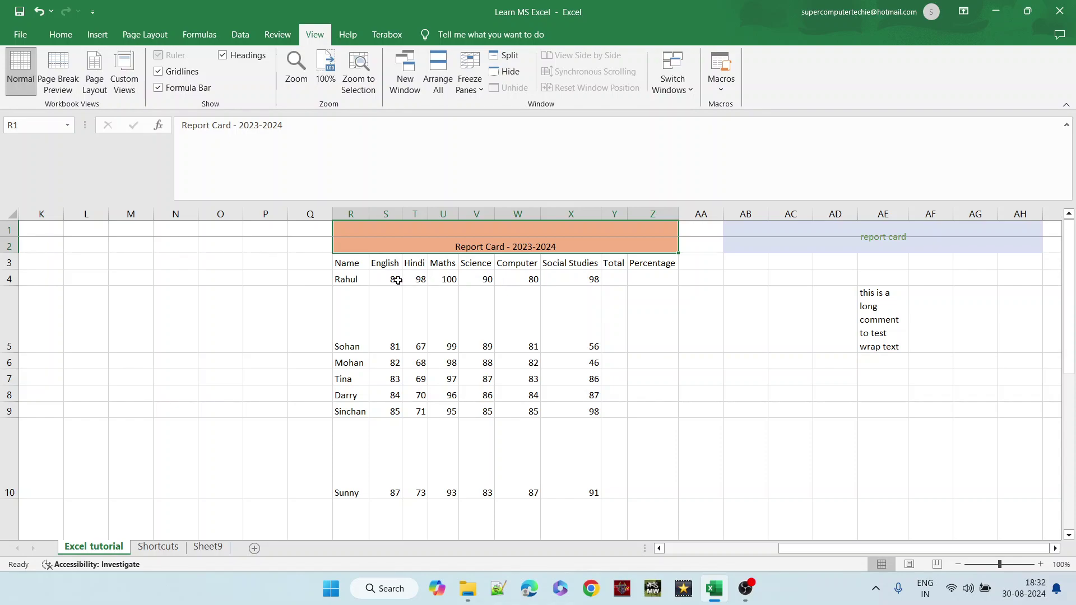
right_click(496, 245)
click(473, 245)
click(342, 263)
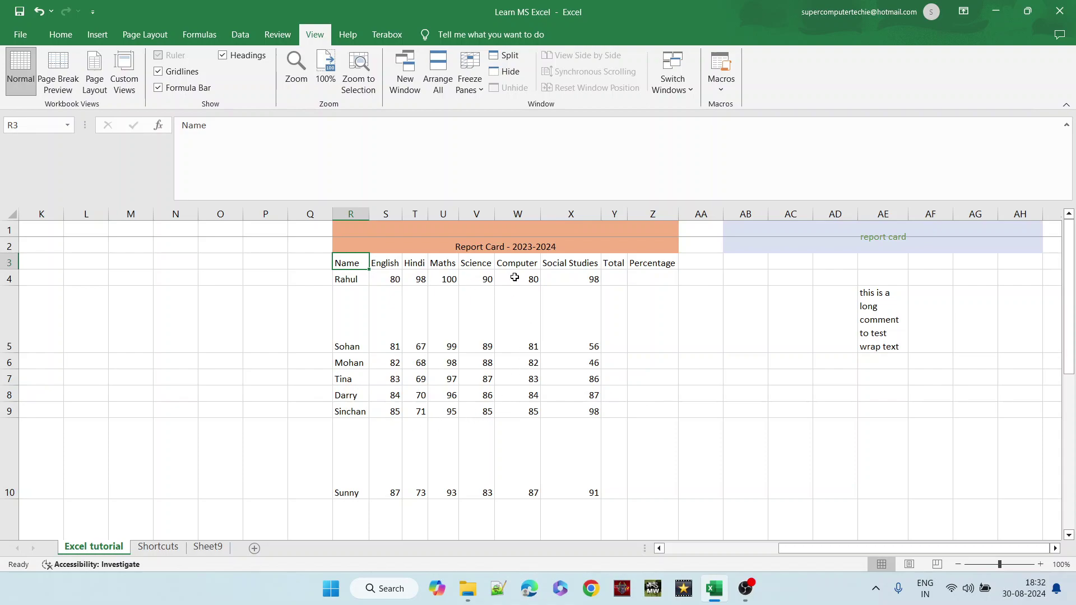
right_click(614, 279)
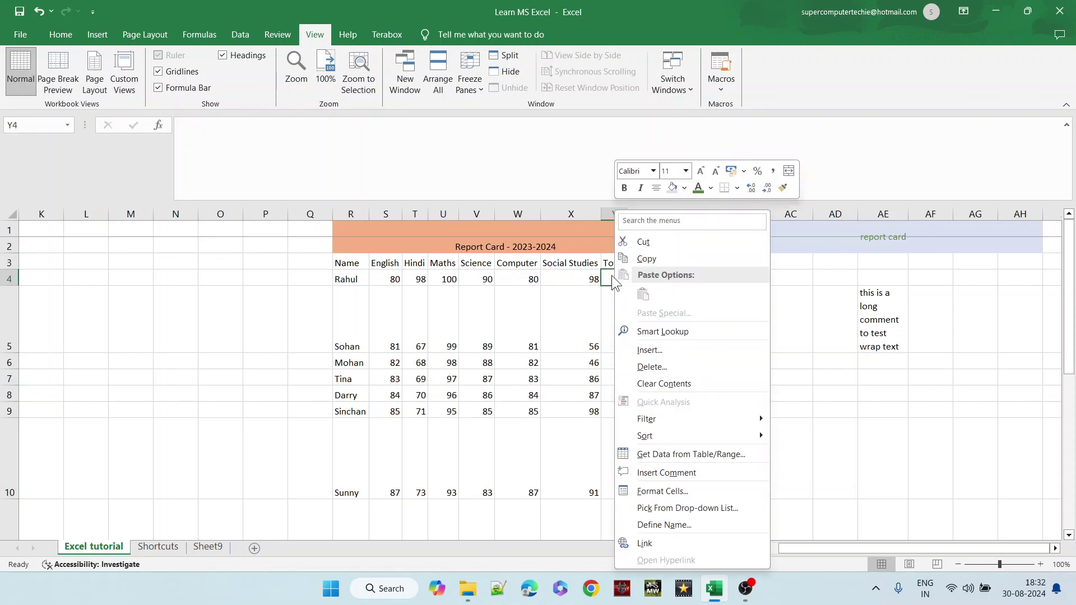
click(611, 275)
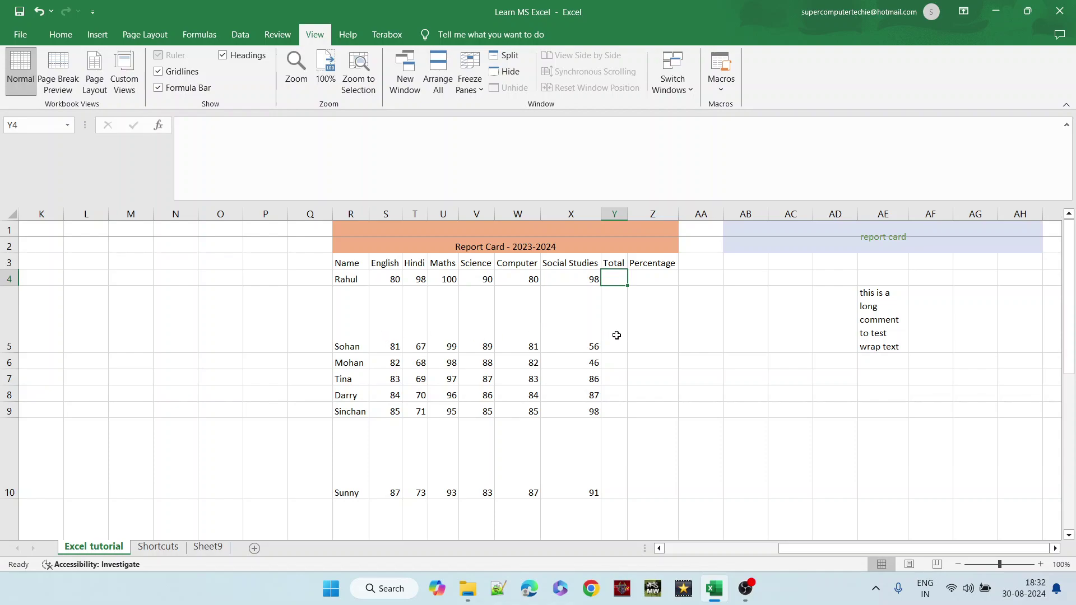
click(617, 335)
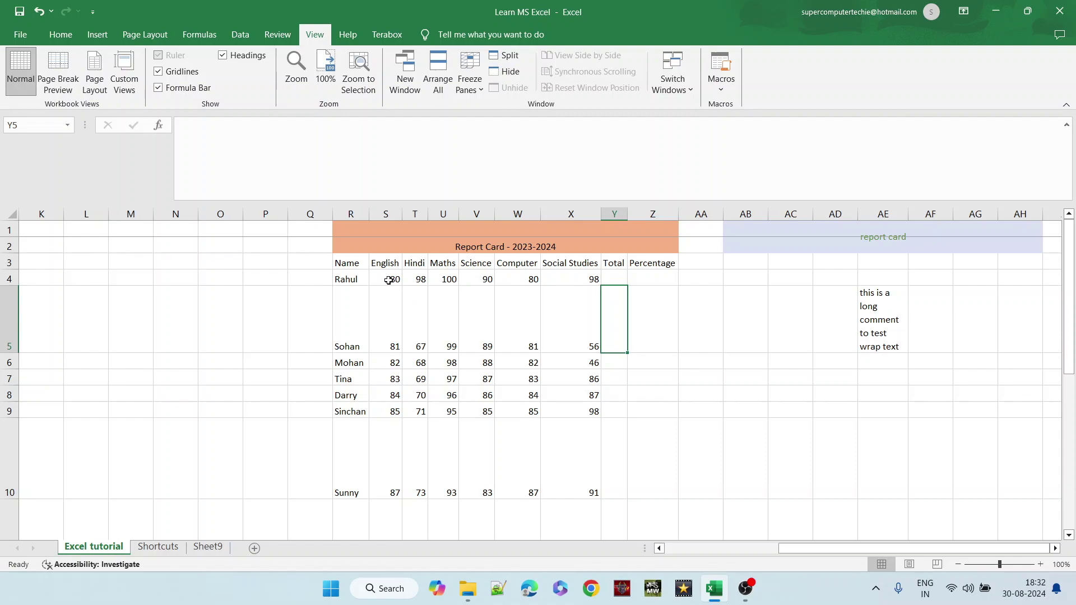
drag(388, 280, 556, 280)
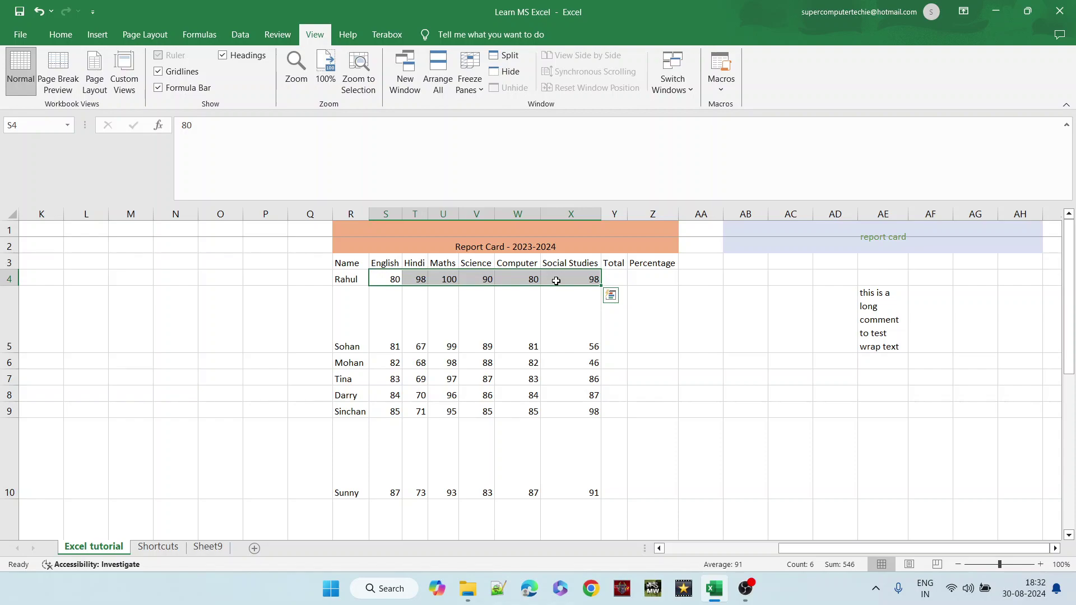
- AutoSum the marks of Rahul, Sohan and Mohan into the Total column
click(63, 34)
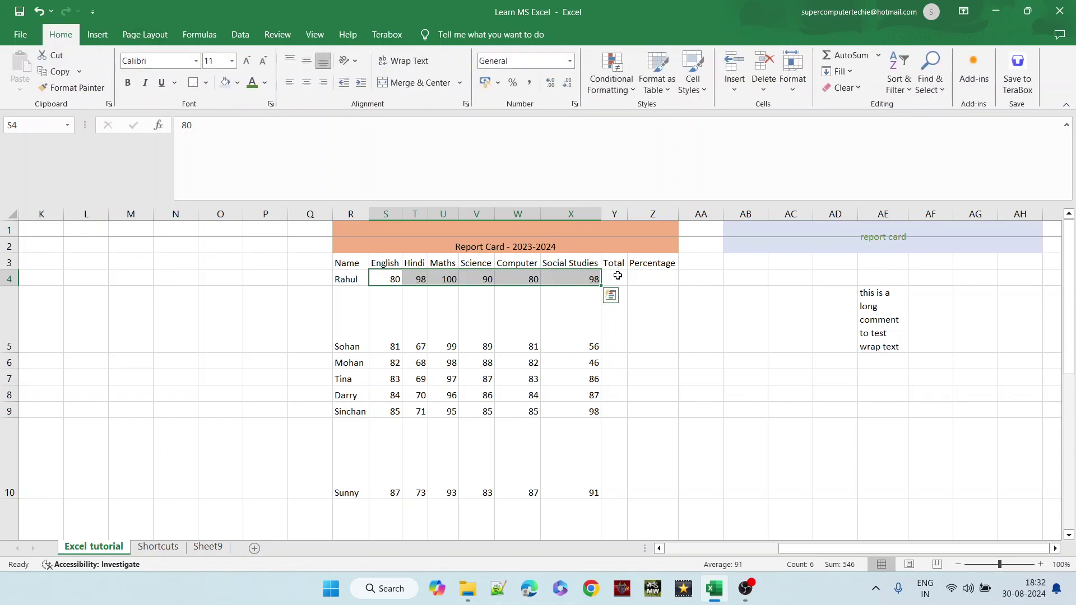
click(862, 55)
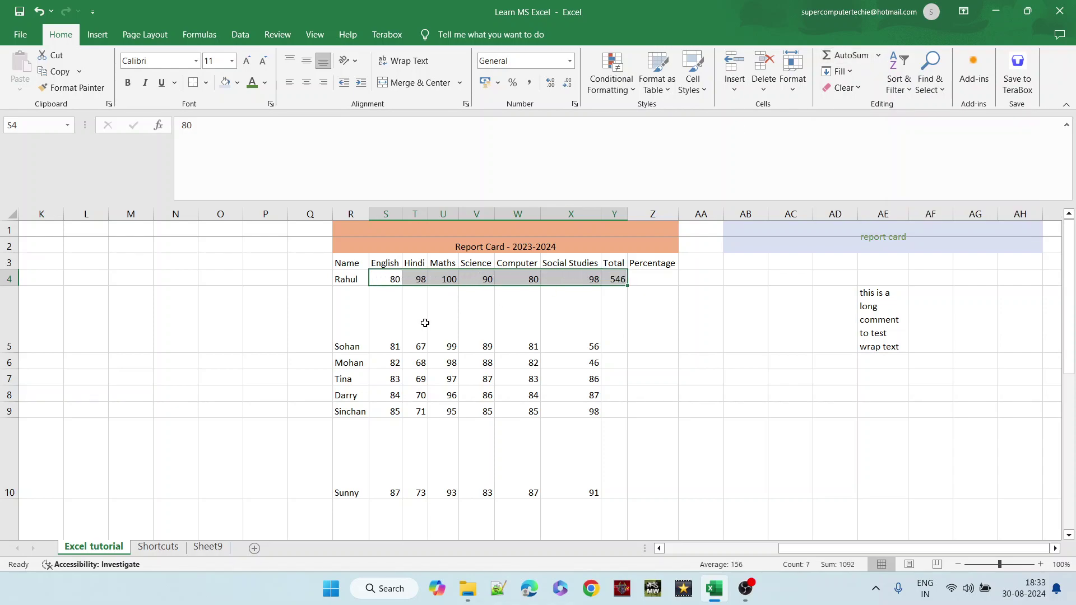
click(386, 327)
drag(387, 326, 578, 323)
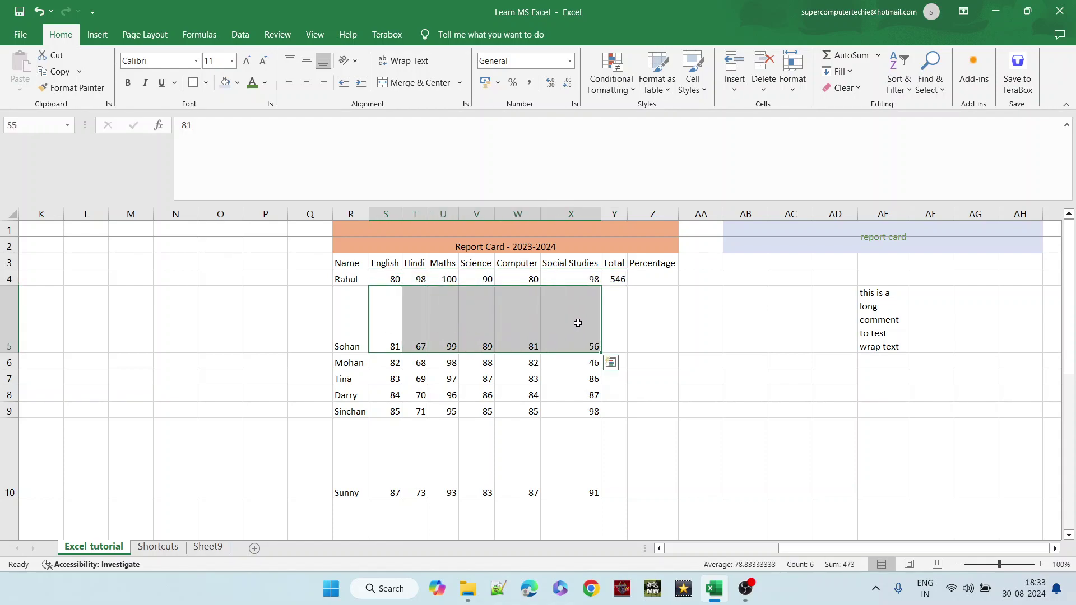
click(843, 55)
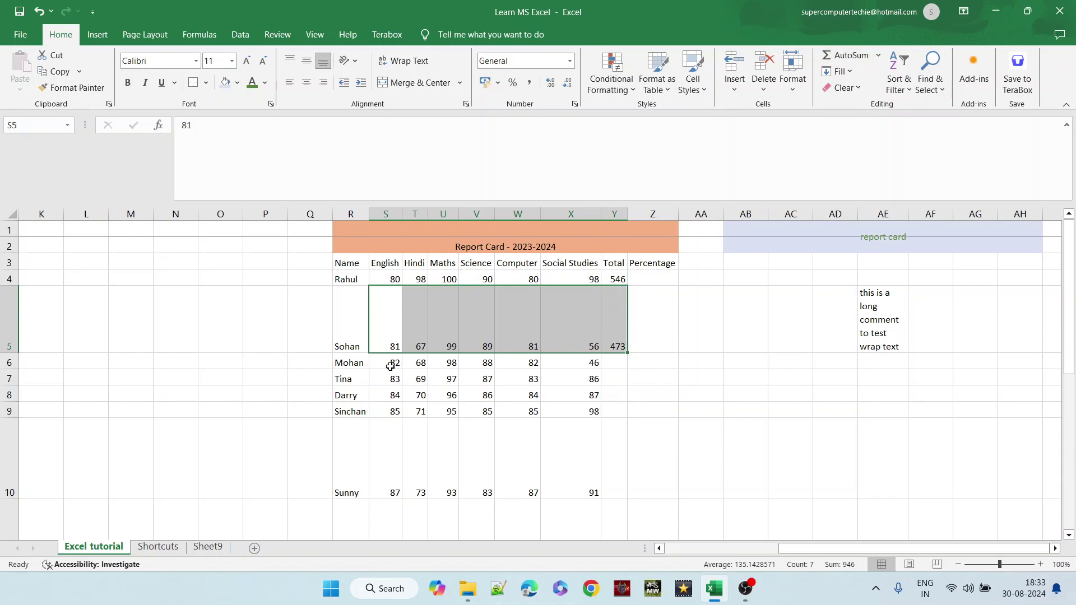
drag(387, 364, 583, 361)
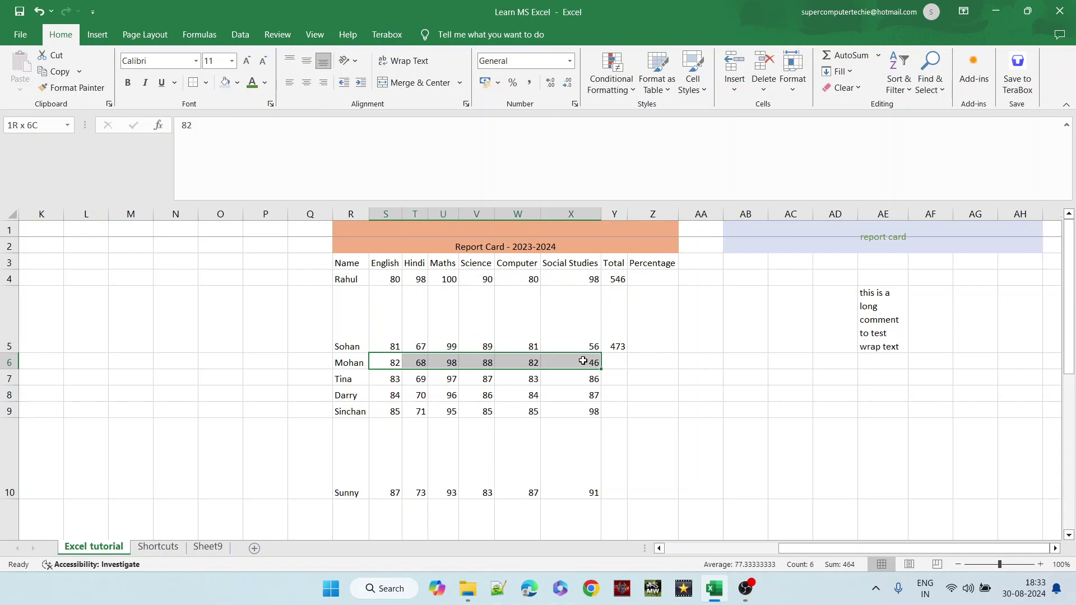
click(841, 50)
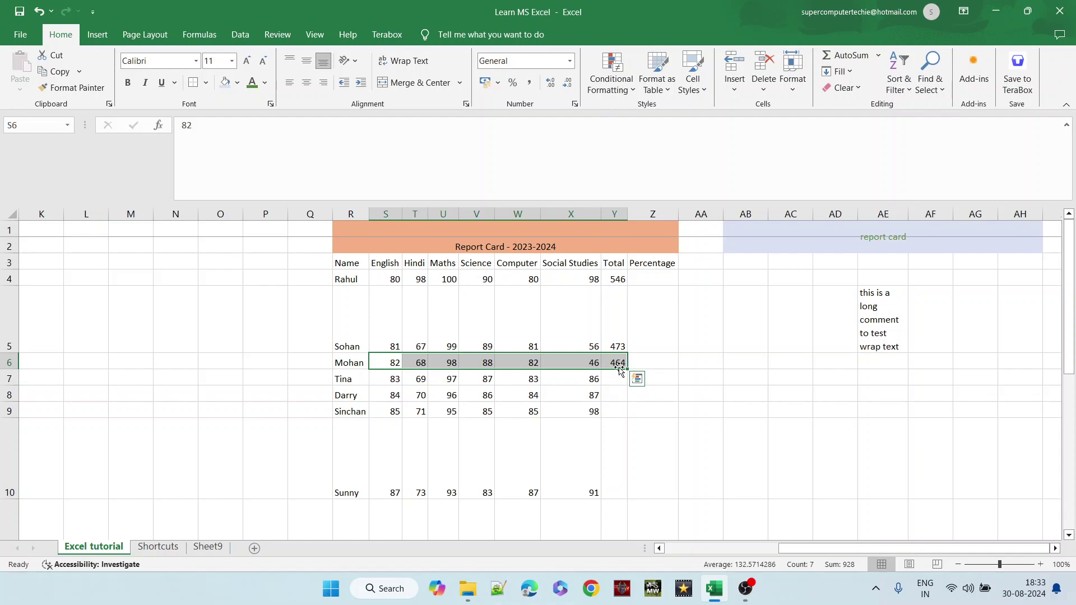
- AutoSum Tina's marks into Y7, then fill Sohan's total formula down to Y7
click(650, 341)
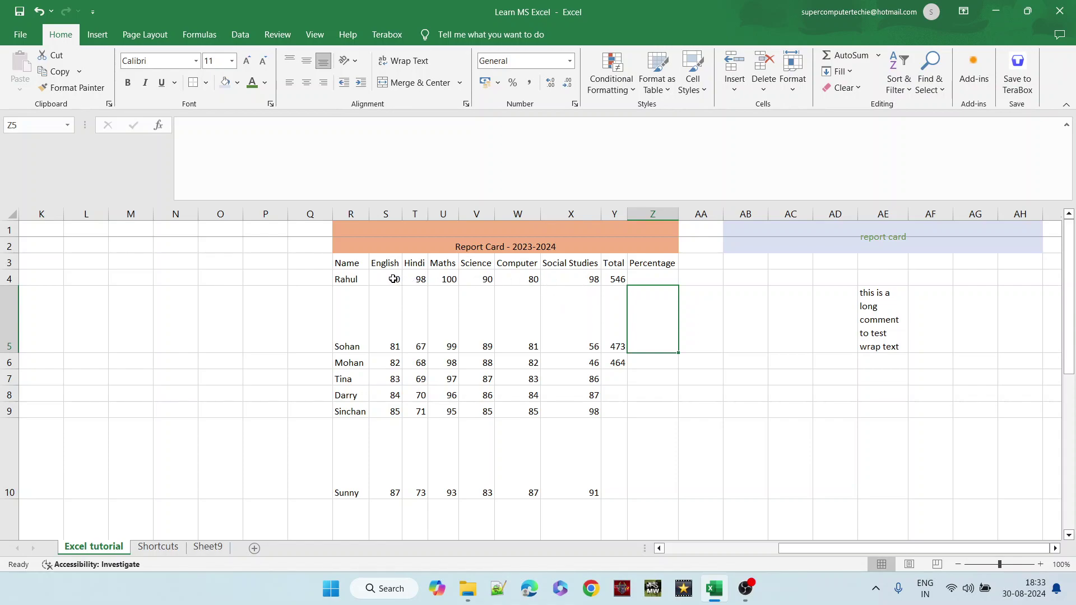
drag(390, 376, 593, 379)
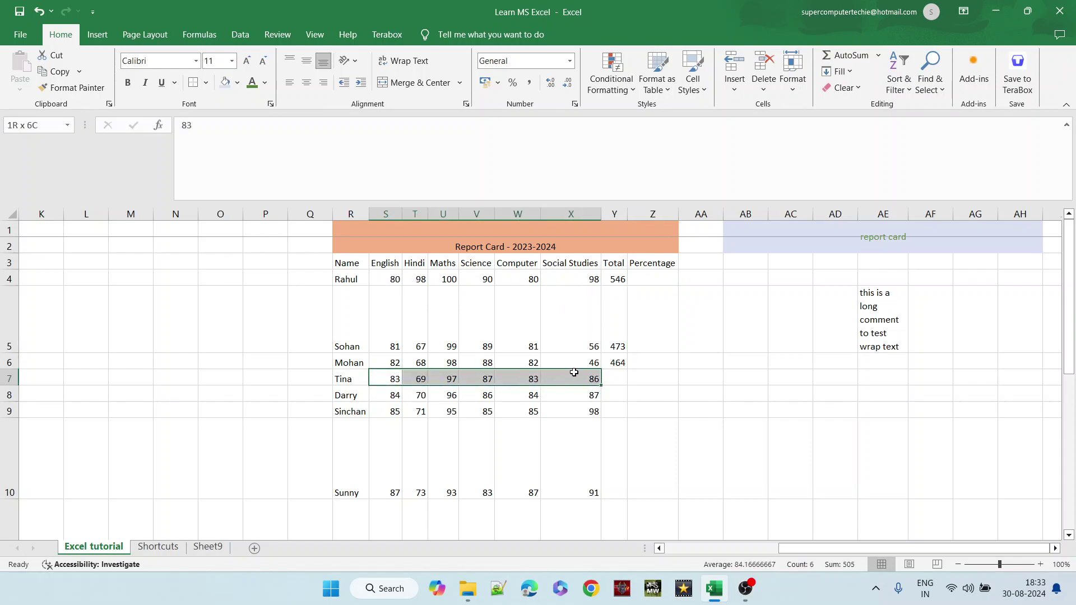
click(845, 55)
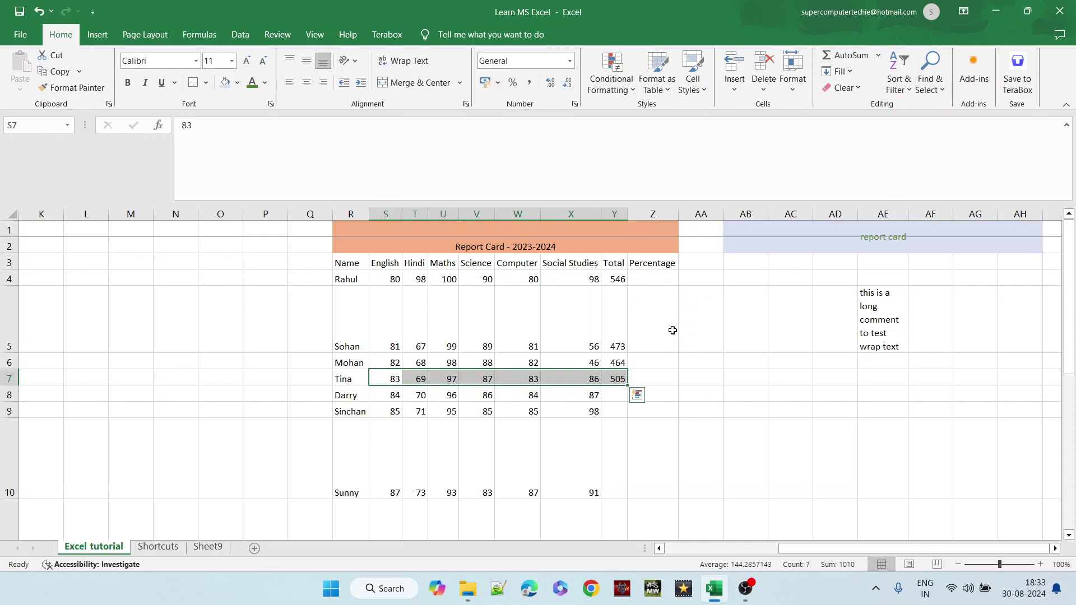
click(631, 411)
scroll(521, 324, down, 1)
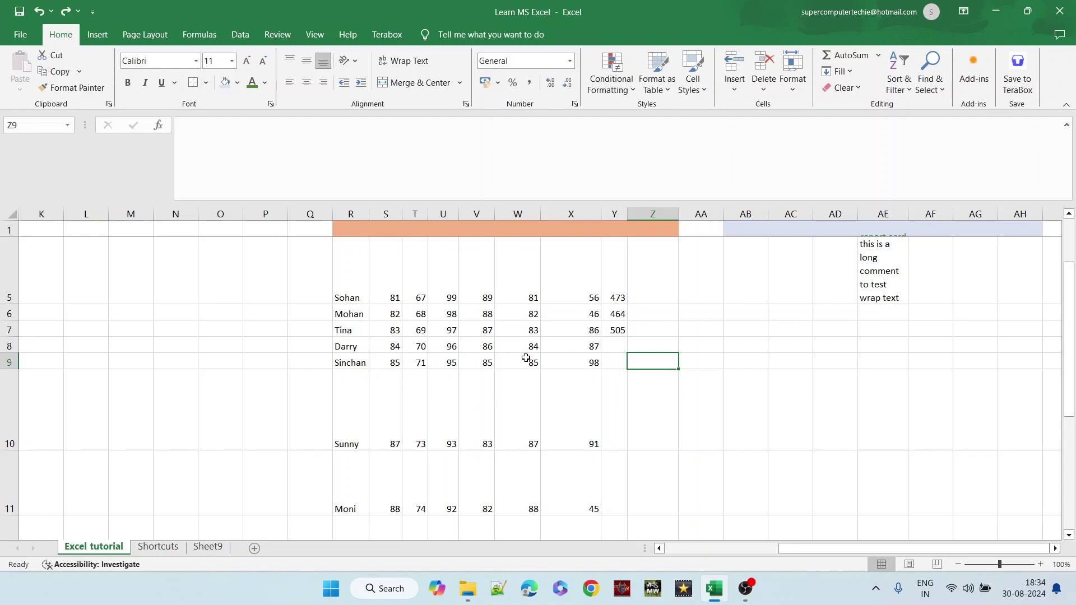
click(619, 298)
drag(628, 305, 614, 381)
- Move around the Total column, trying selections from Y4 down to row 16
key(Up)
key(Up)
key(Up)
key(Up)
key(Up)
key(Up)
key(Up)
key(Up)
key(Up)
key(Up)
key(Up)
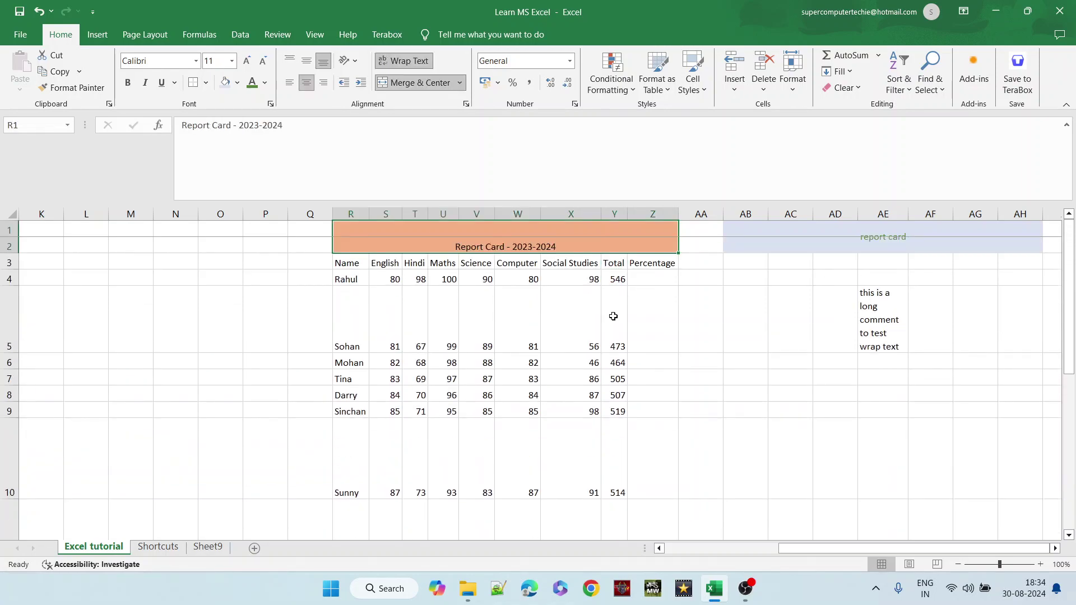
key(Down)
key(Down)
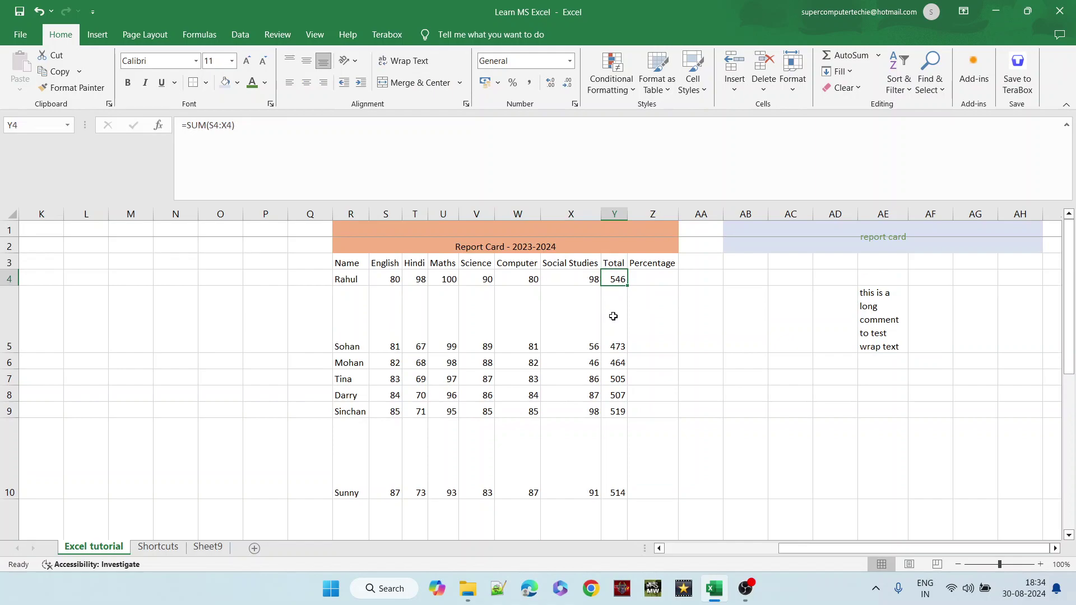
key(shift+Down)
key(shift+Down)
key(shift+Down)
key(shift+Down)
key(shift+Down)
key(shift+Down)
key(shift+Down)
key(shift+Down)
key(shift+Down)
key(shift+Down)
key(shift+Down)
key(shift+Down)
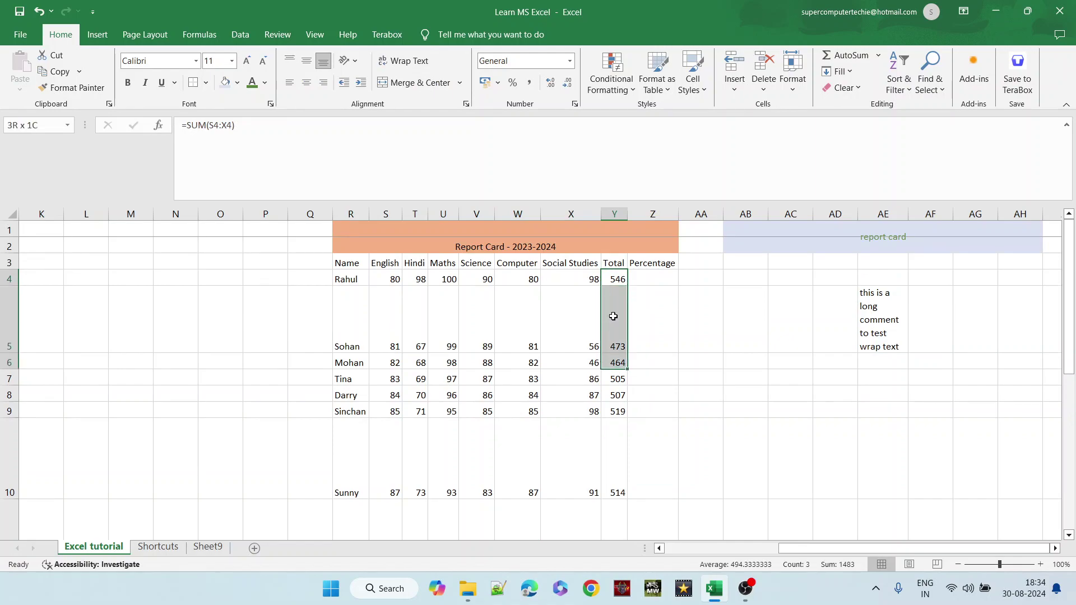
key(shift+Down)
key(shift+Up)
key(BackSpace)
key(Return)
key(Up)
key(Up)
key(Up)
- Select the marks and Total block S4:Y16 and AutoSum each student's row into column Y
key(Down)
key(Down)
key(shift+Down)
key(shift+Down)
key(shift+Down)
key(shift+Down)
key(shift+Down)
key(shift+Down)
key(shift+Down)
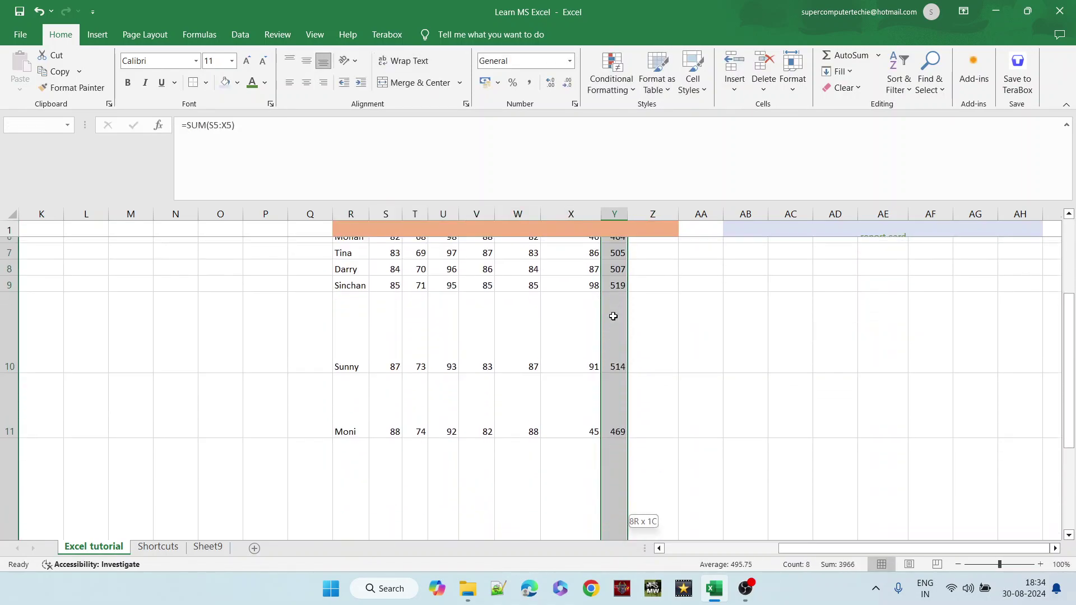
key(shift+Down)
key(shift+Down)
key(shift+Down)
key(shift+Down)
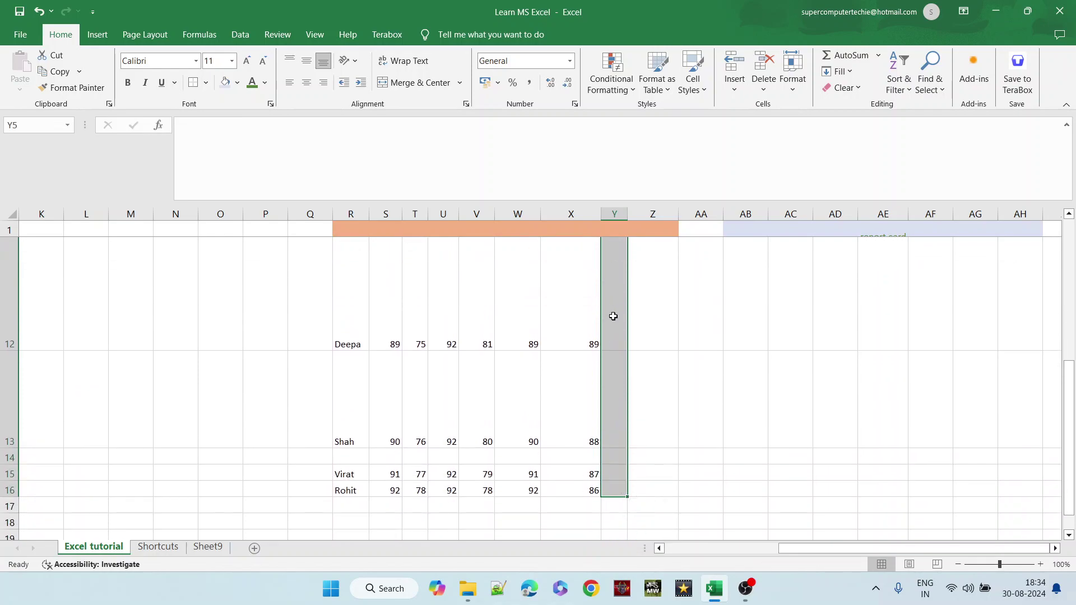
key(Up)
key(Up)
key(Up)
key(Down)
drag(386, 275, 608, 372)
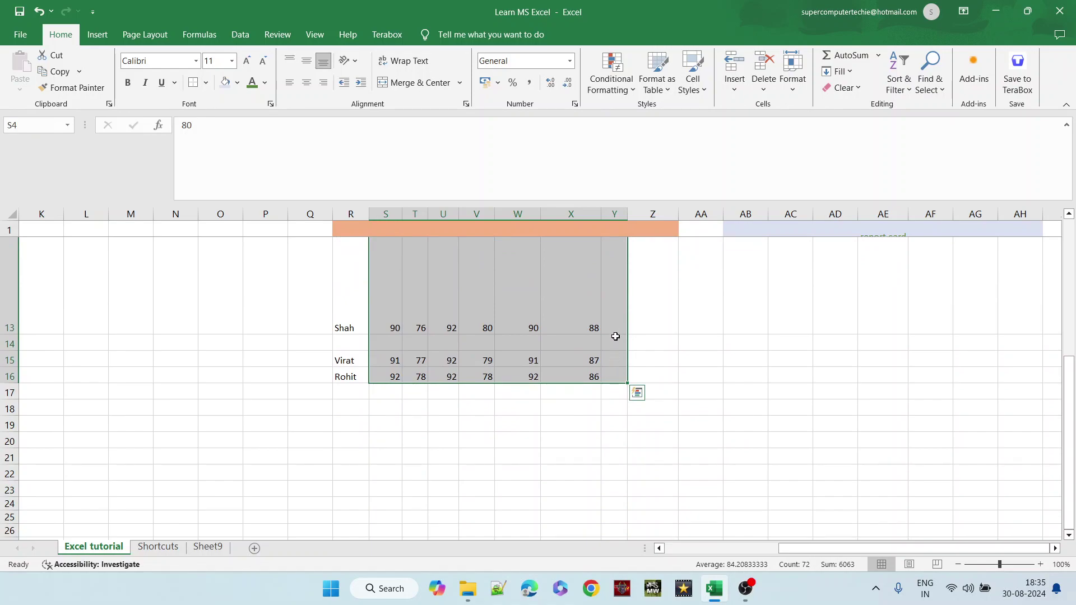
click(849, 56)
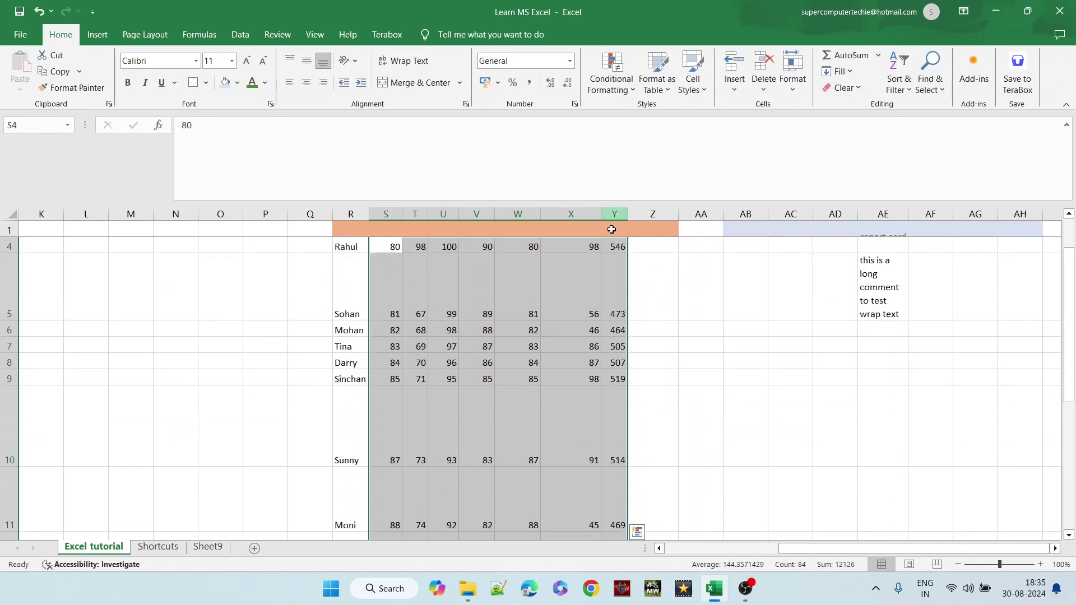
- Check Rahul's total formula in Y4, then select his marks across row 4
click(594, 257)
key(Up)
key(Up)
key(Up)
key(Down)
key(Right)
key(Down)
key(Left)
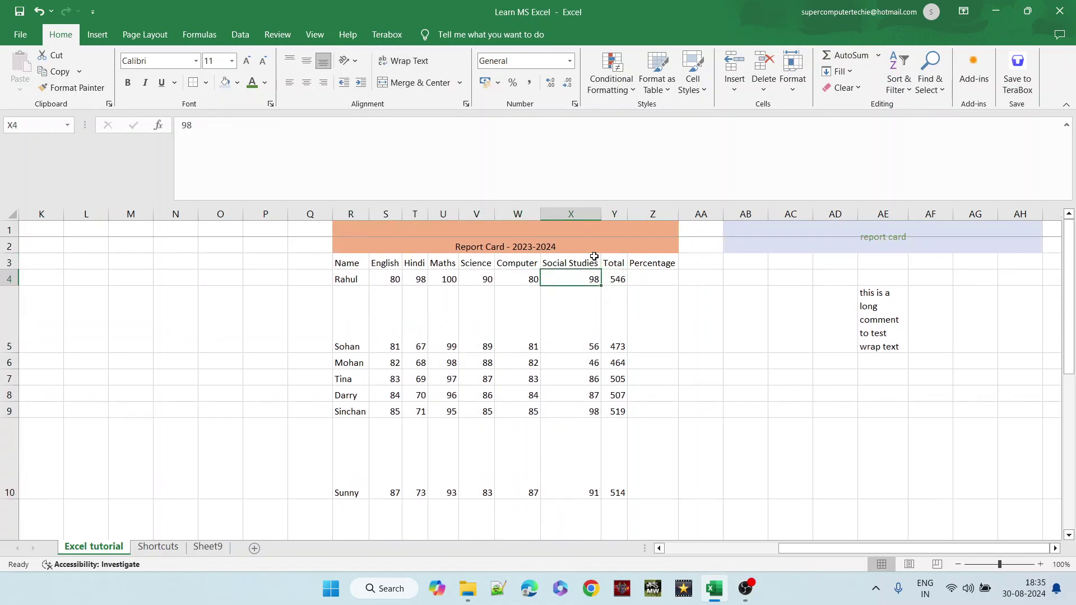
key(Up)
key(Left)
key(Left)
key(Left)
key(Left)
key(Down)
key(Left)
key(shift+Right)
key(shift+Right)
key(shift+Right)
key(shift+Right)
key(shift+Right)
key(shift+Right)
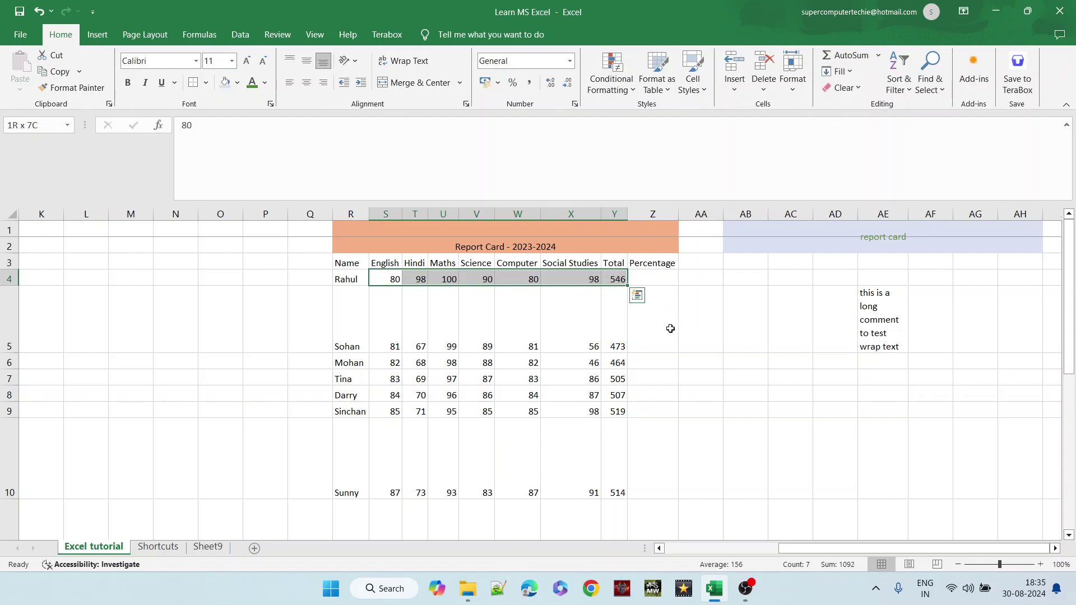
- Enter =(Y4/6) in Z4 so Rahul's percentage shows 91
double_click(637, 279)
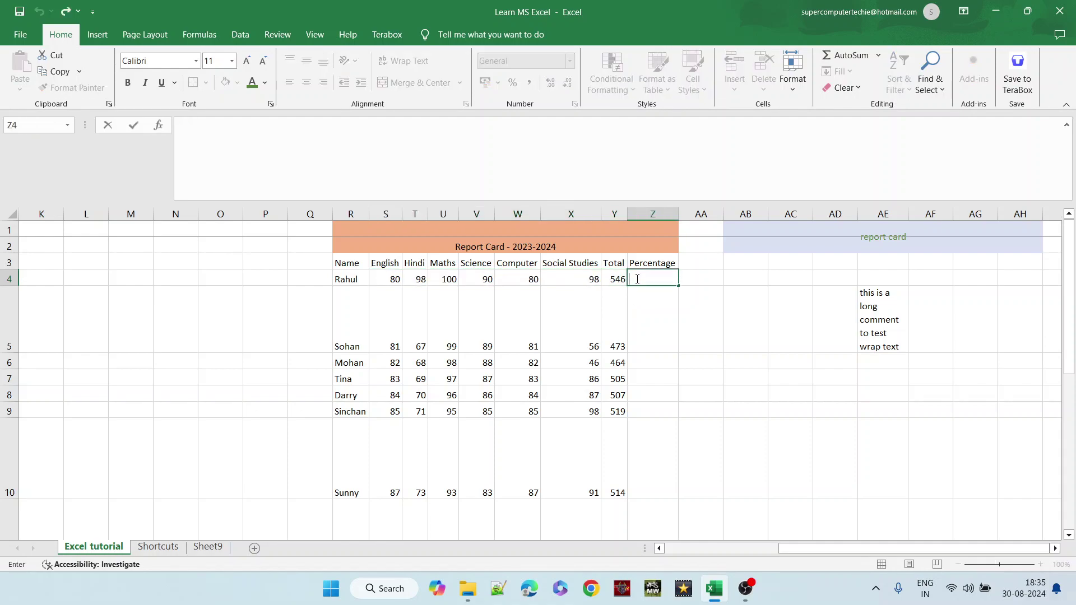
click(612, 278)
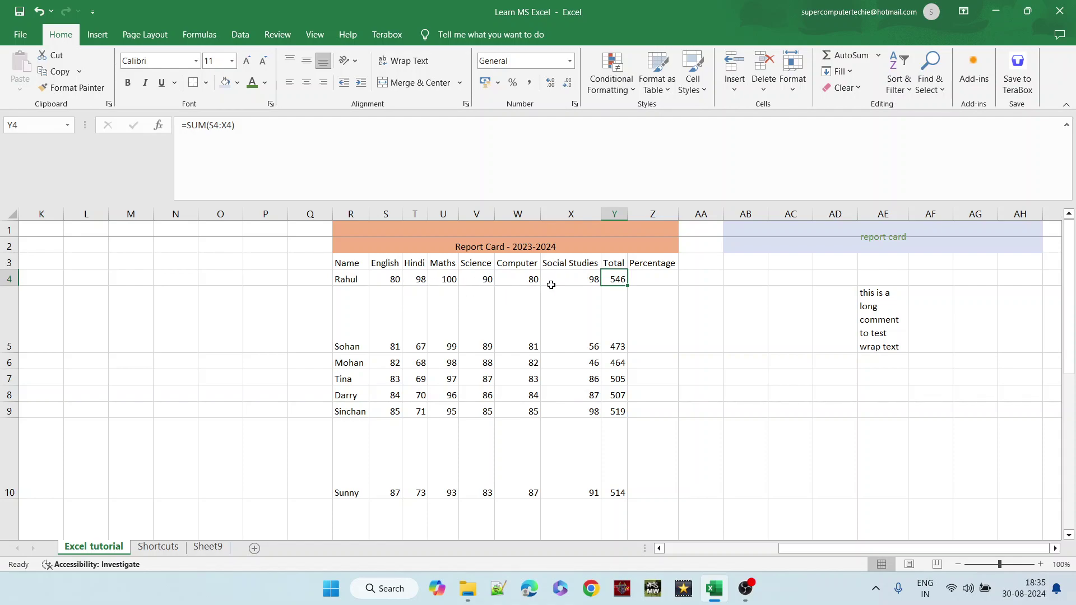
double_click(637, 279)
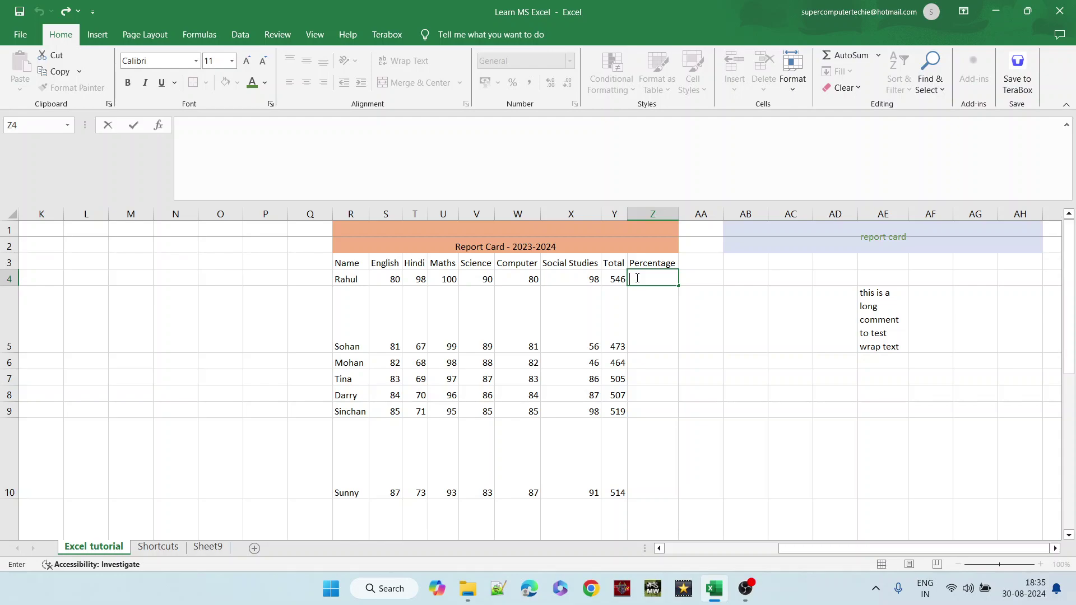
text(=()
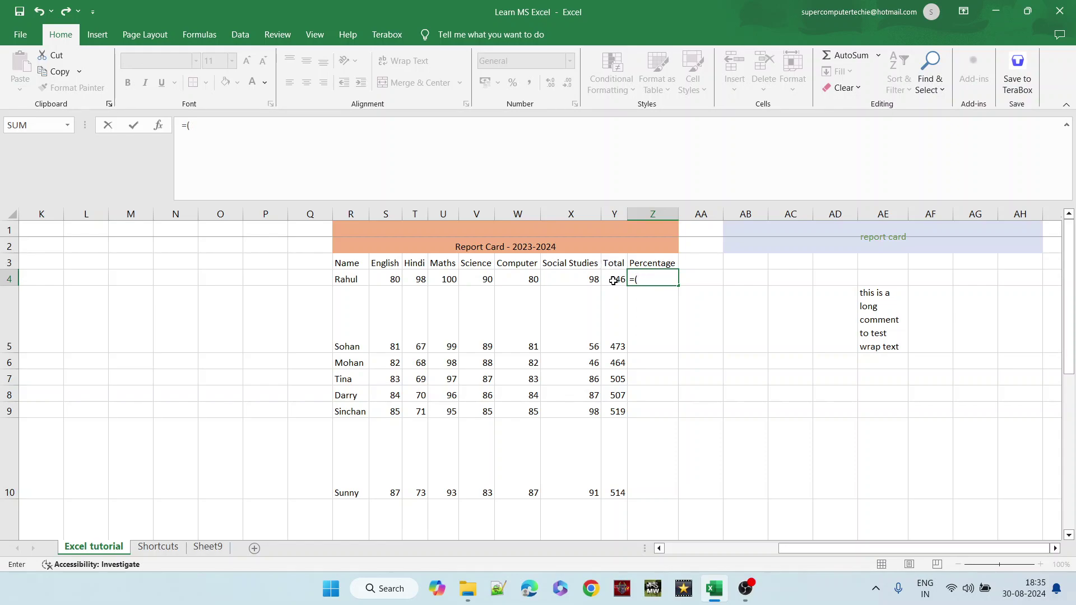
click(616, 277)
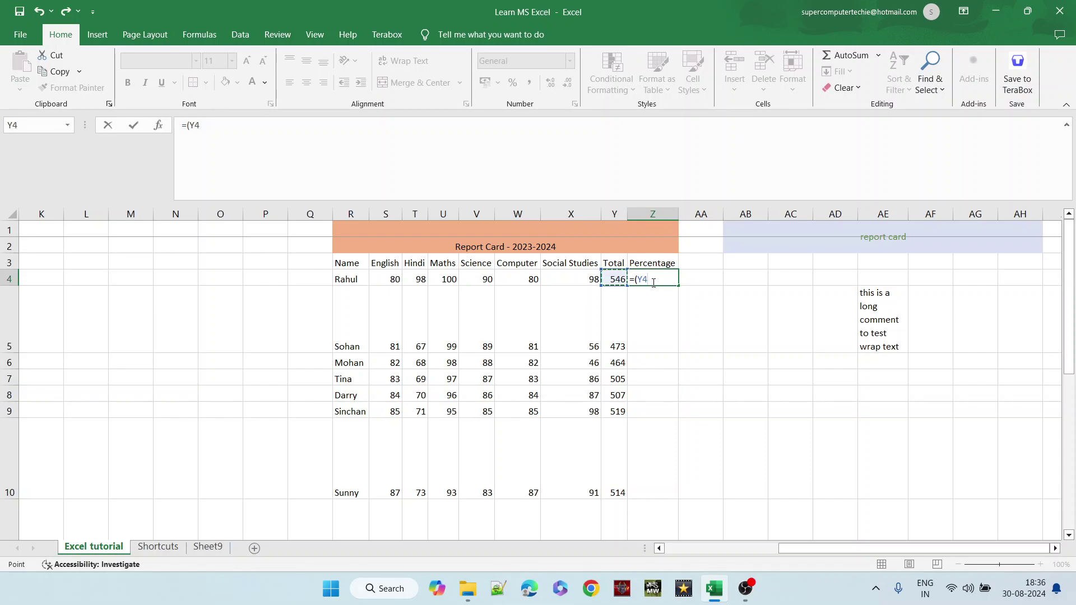
text(/)
text(6))
key(Return)
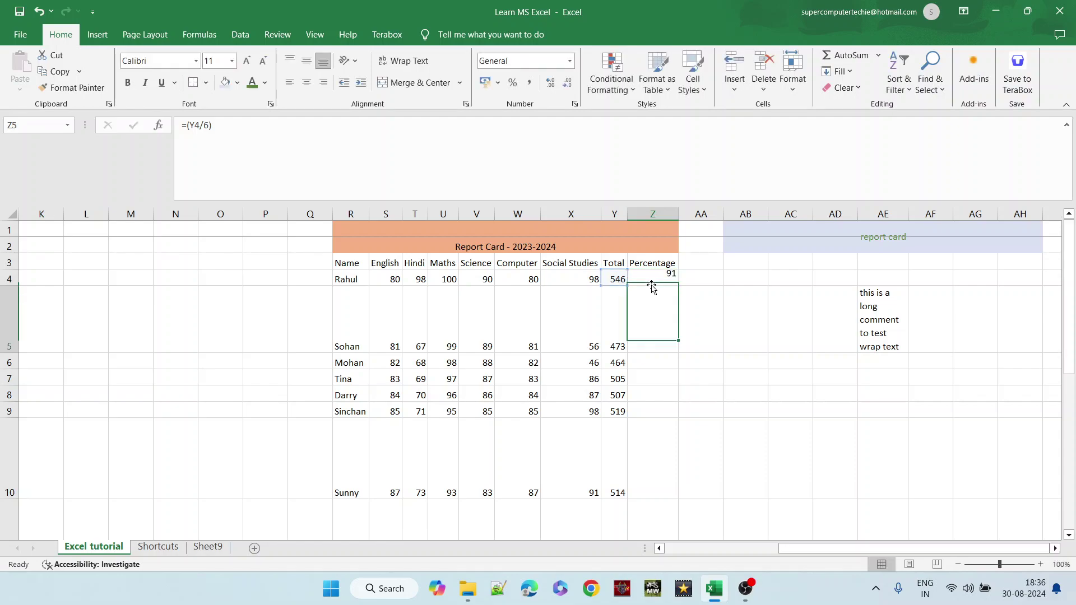
- Open and dismiss the shortcut menu on Z4, then select Sohan's Percentage cell Z5
right_click(653, 280)
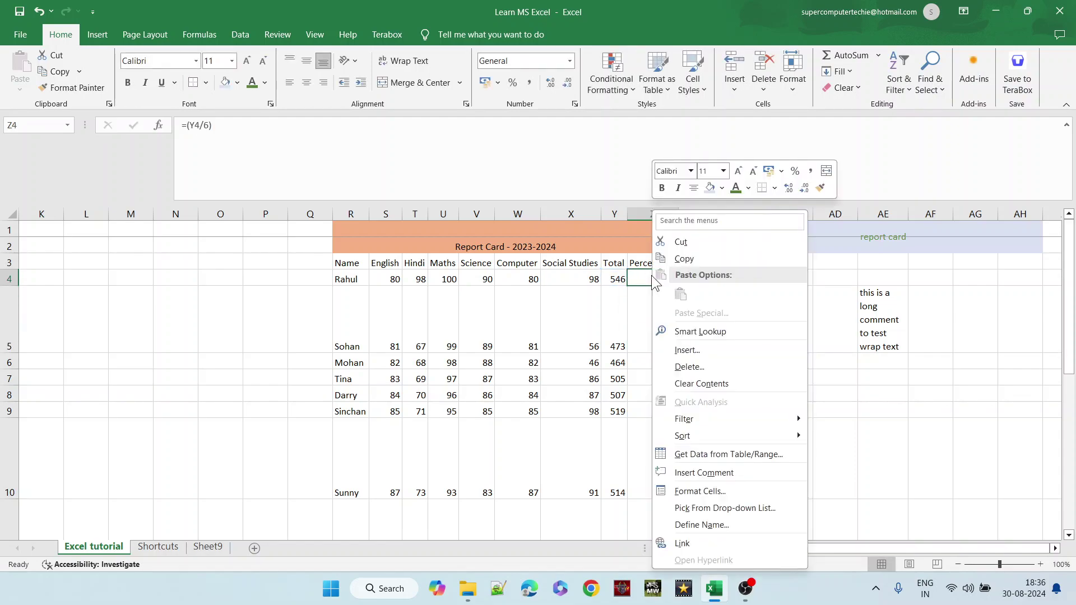
click(641, 274)
right_click(640, 275)
click(641, 275)
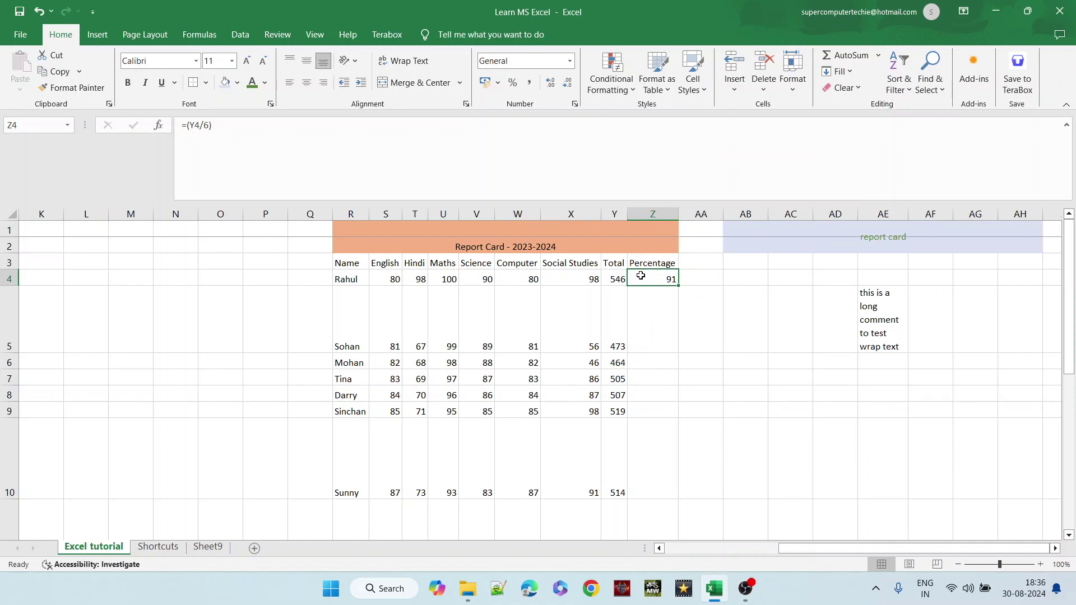
click(640, 326)
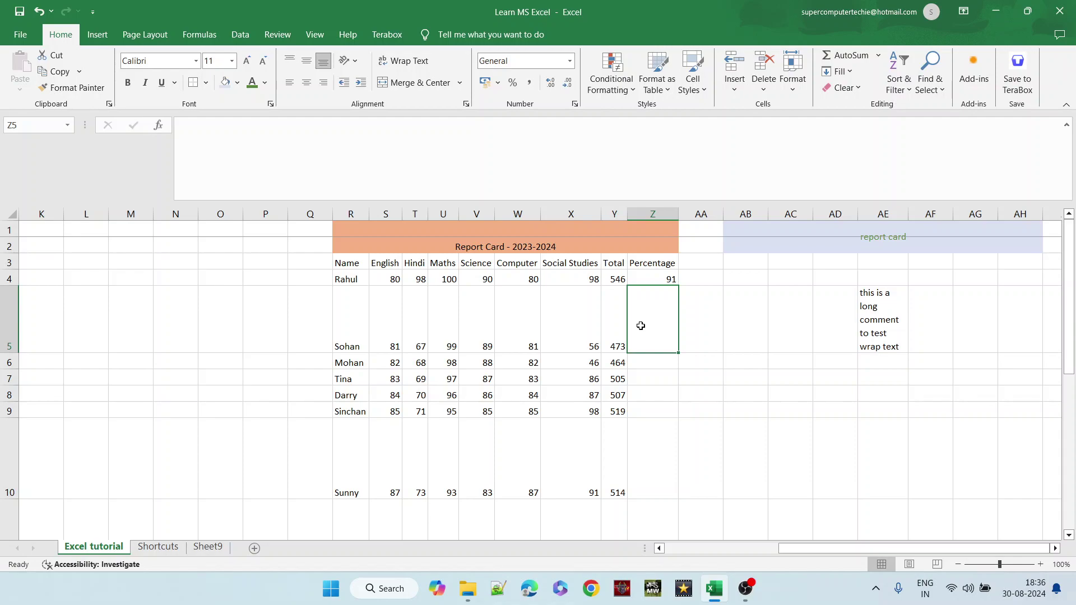
- Enter =(Y5/6) in Z5 so Sohan's percentage shows 78.833333, then return to Z4
double_click(641, 326)
text(=)
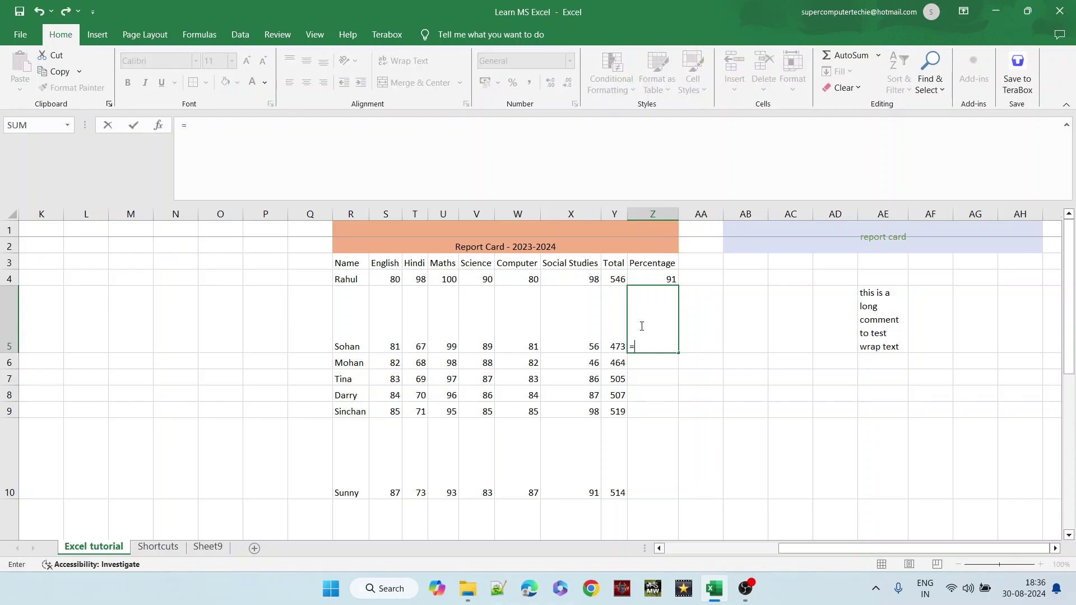
text(()
click(614, 328)
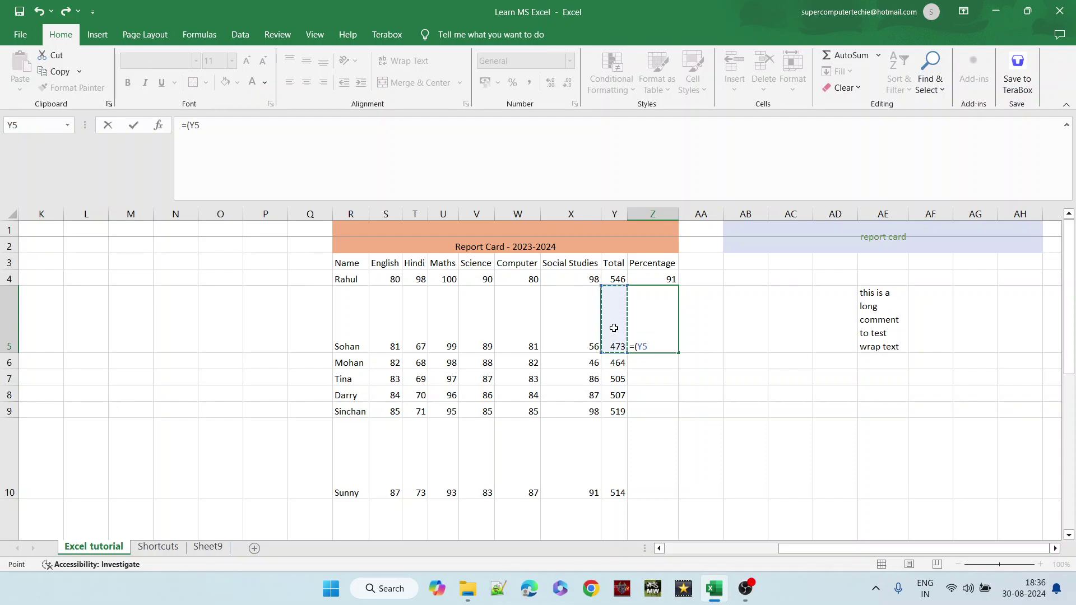
text(/6))
key(Return)
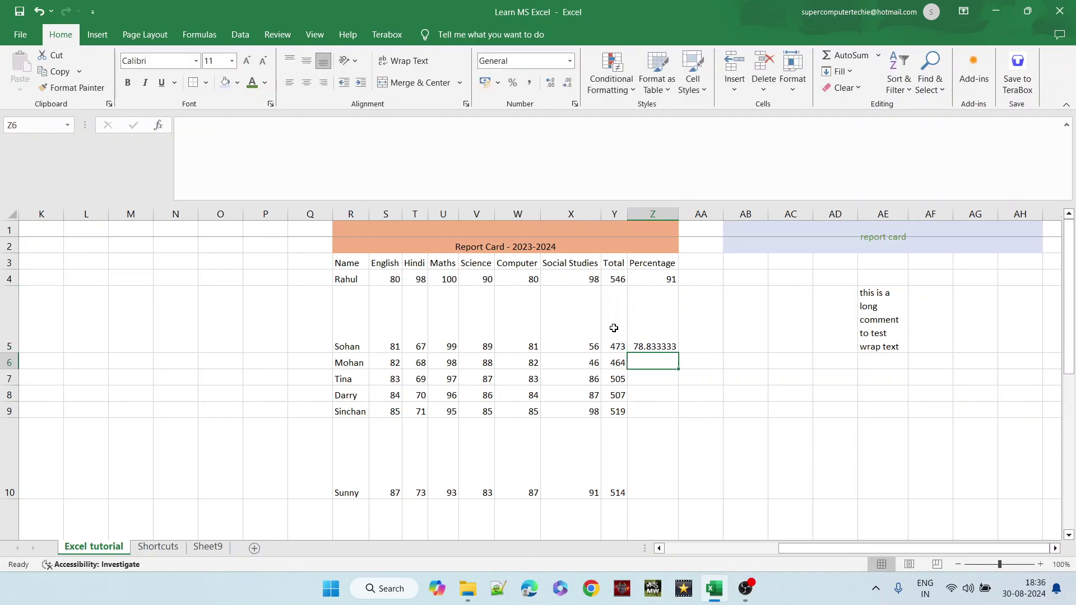
right_click(657, 321)
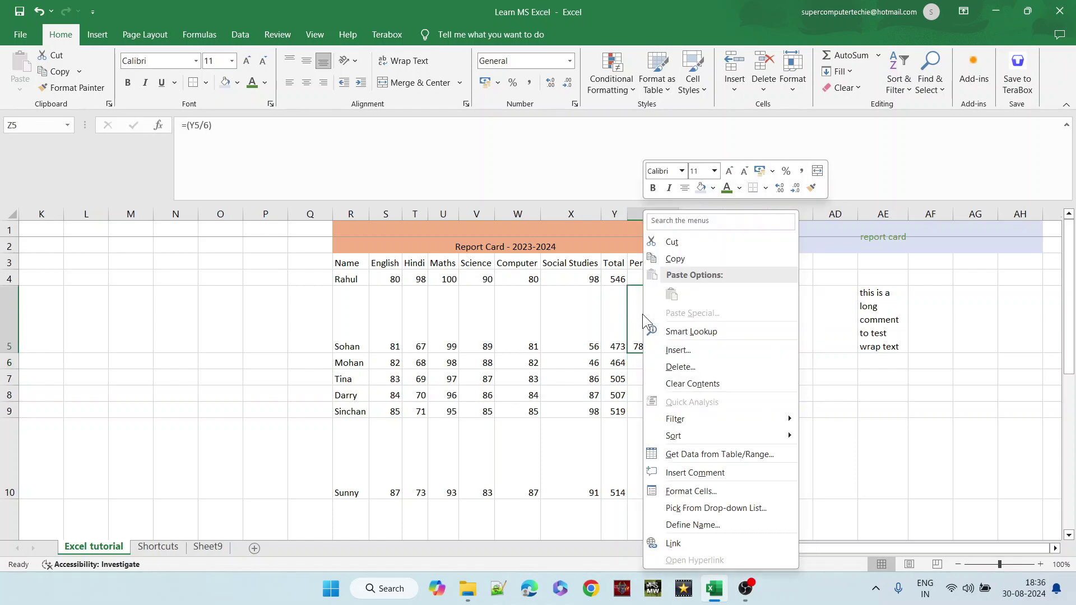
click(641, 313)
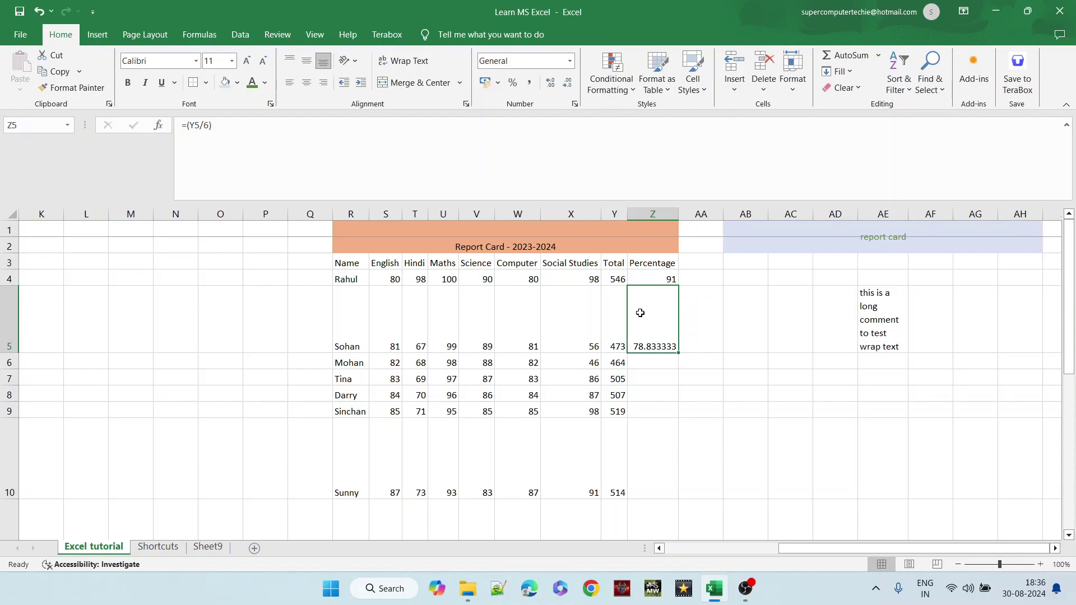
click(667, 279)
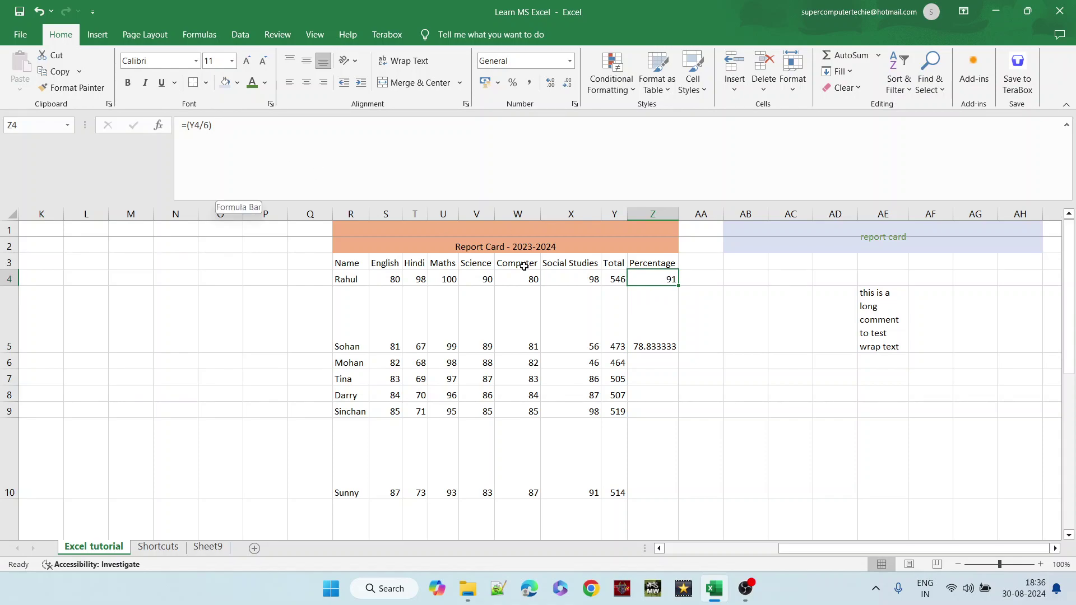
- Drag Z4's divide-by-six formula down to Z10, then select the filled range Z4:Z10
drag(678, 287, 676, 417)
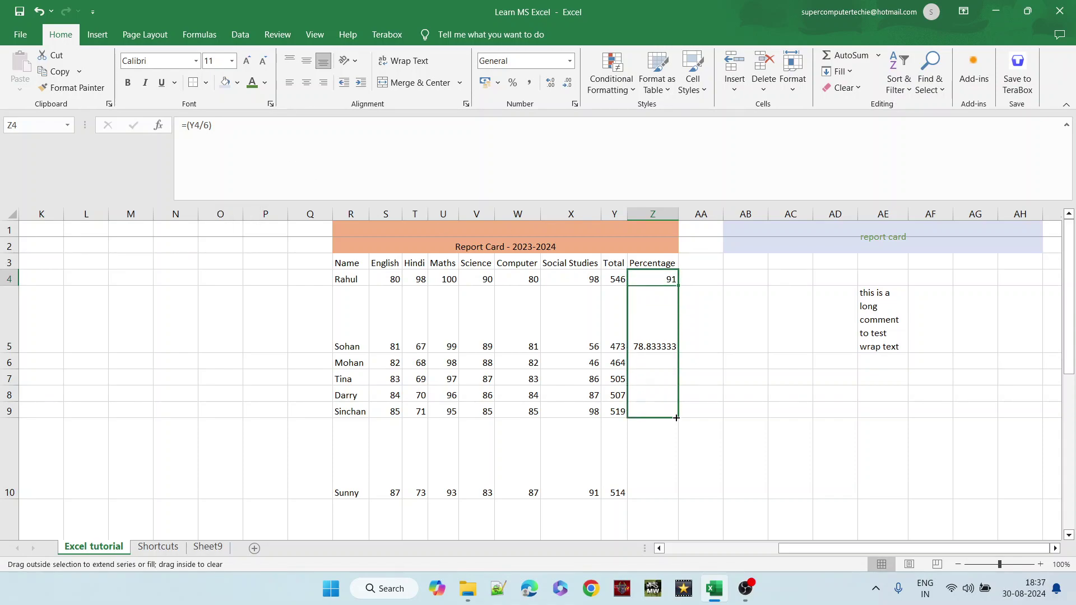
drag(672, 455, 666, 513)
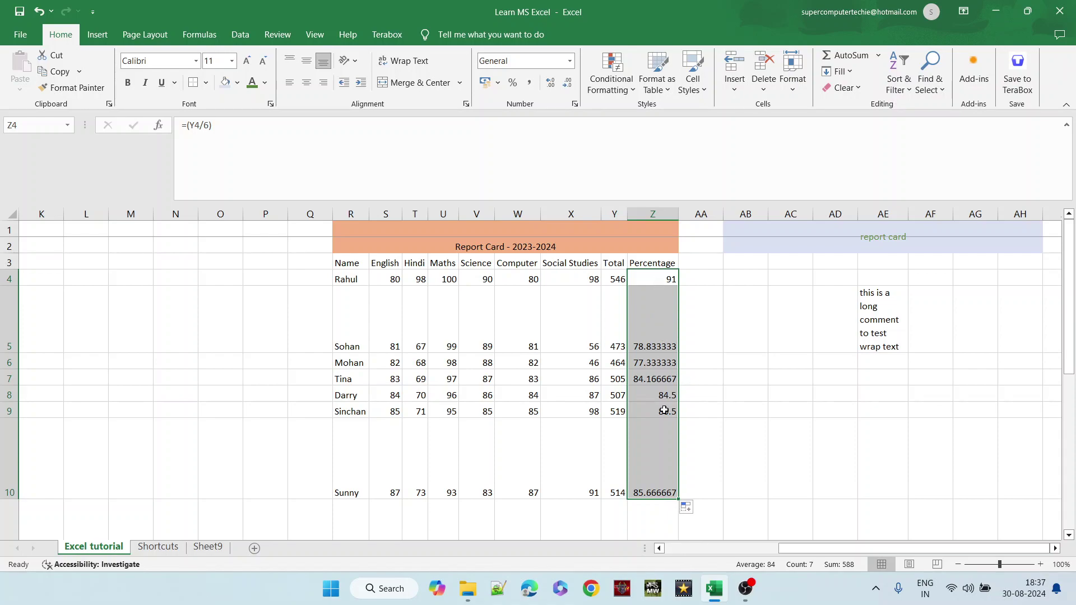
key(Down)
key(Down)
key(Down)
key(Down)
key(Down)
key(Down)
key(Down)
key(Up)
key(Up)
key(Up)
key(Up)
key(Up)
key(Up)
key(Up)
key(Up)
key(Down)
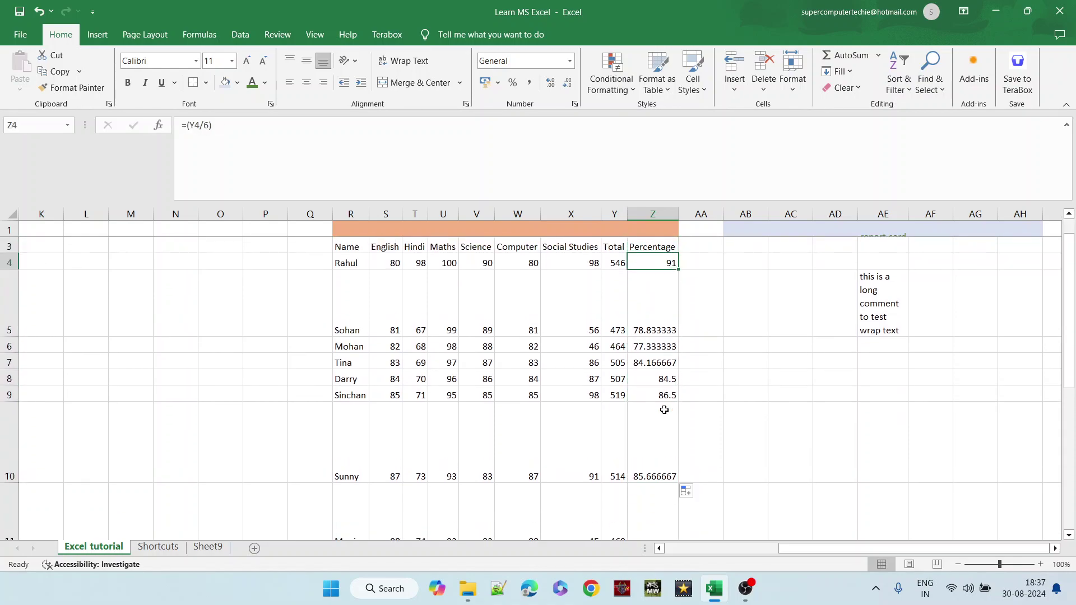
key(shift+Down)
key(shift+Down)
key(shift+Down)
key(shift+Down)
key(shift+Down)
key(shift+Down)
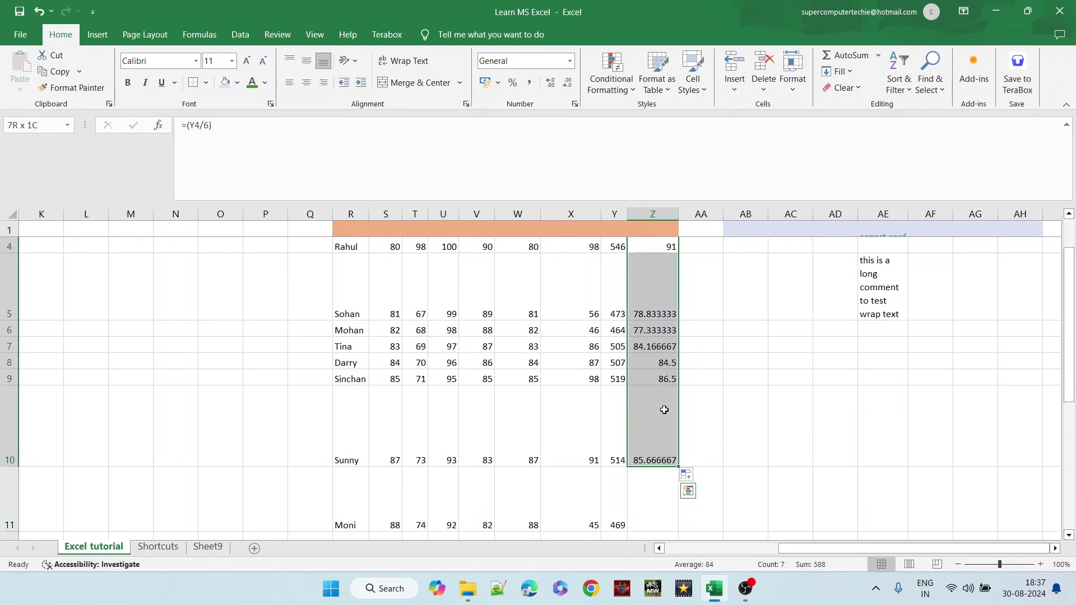
- Add a Max of the percentages below the column in Z11, then delete it
click(879, 57)
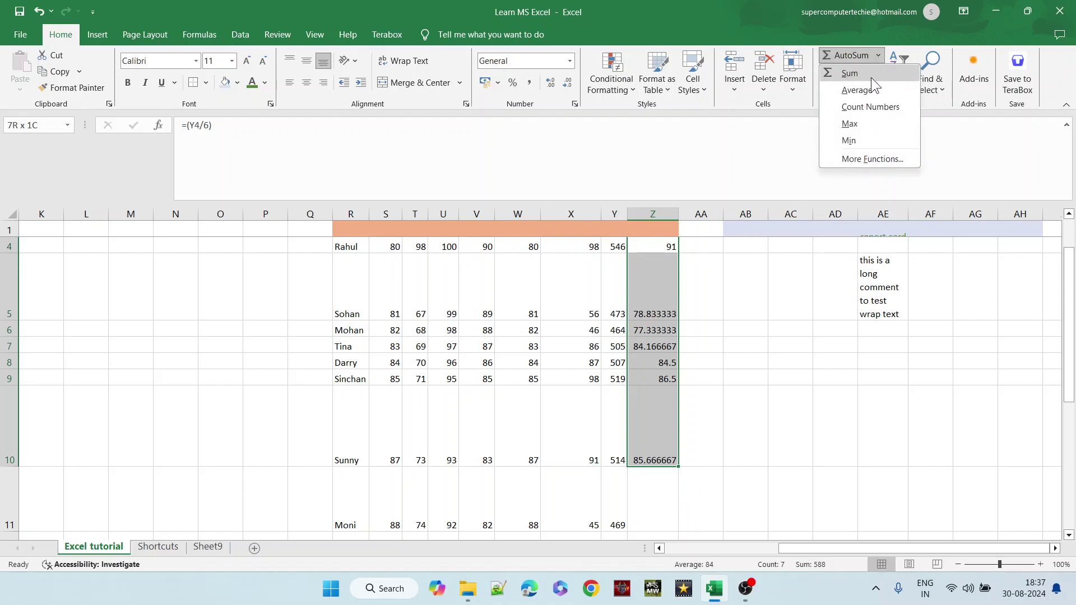
click(850, 123)
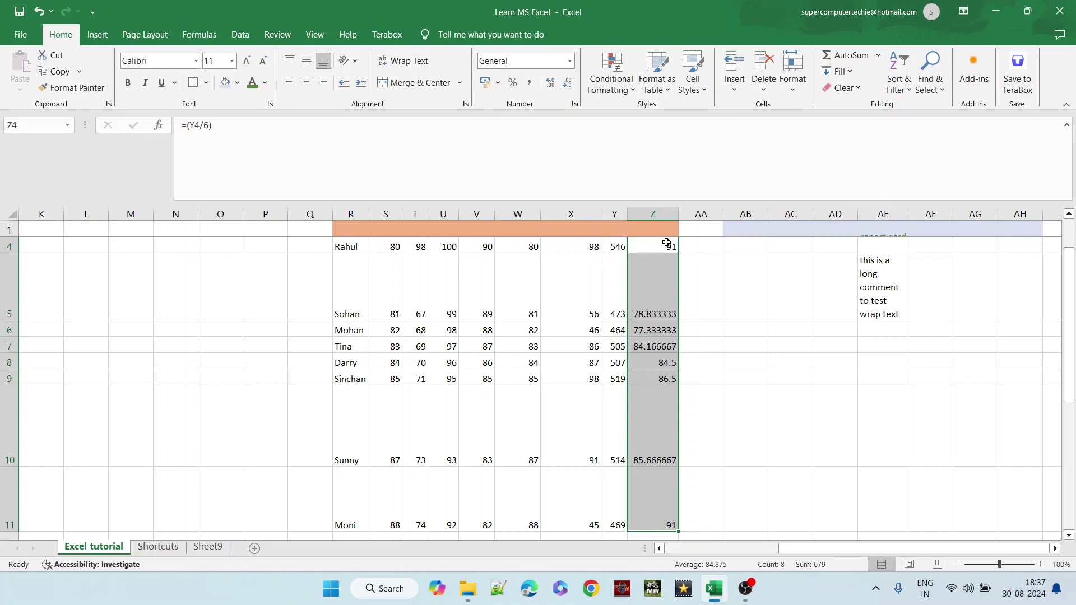
click(650, 509)
key(Delete)
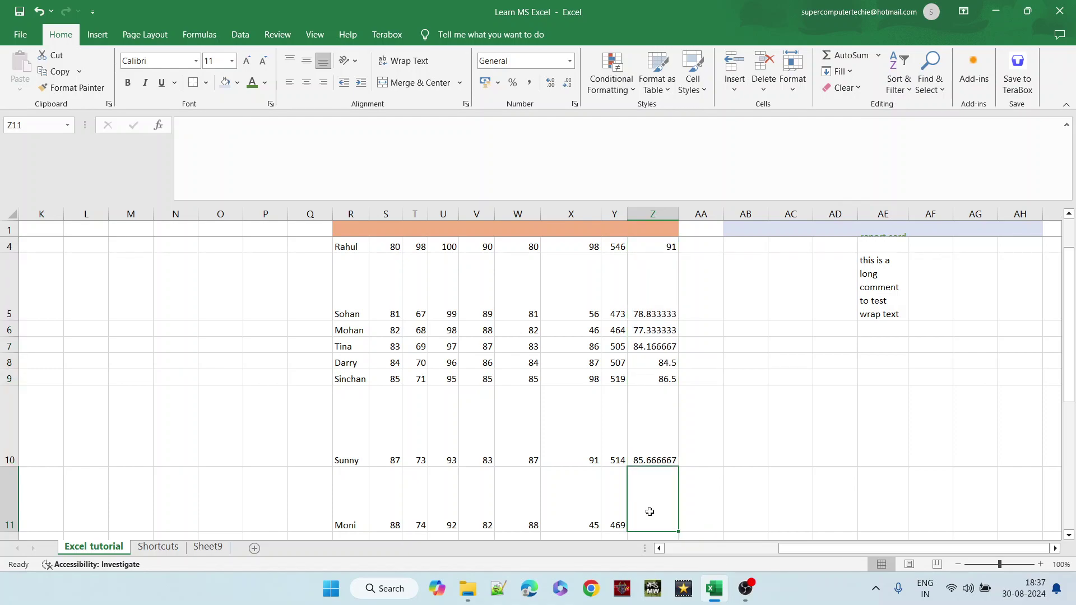
- Dismiss the AutoSum list and shortcut menus on Z7, then move back to column A
click(878, 55)
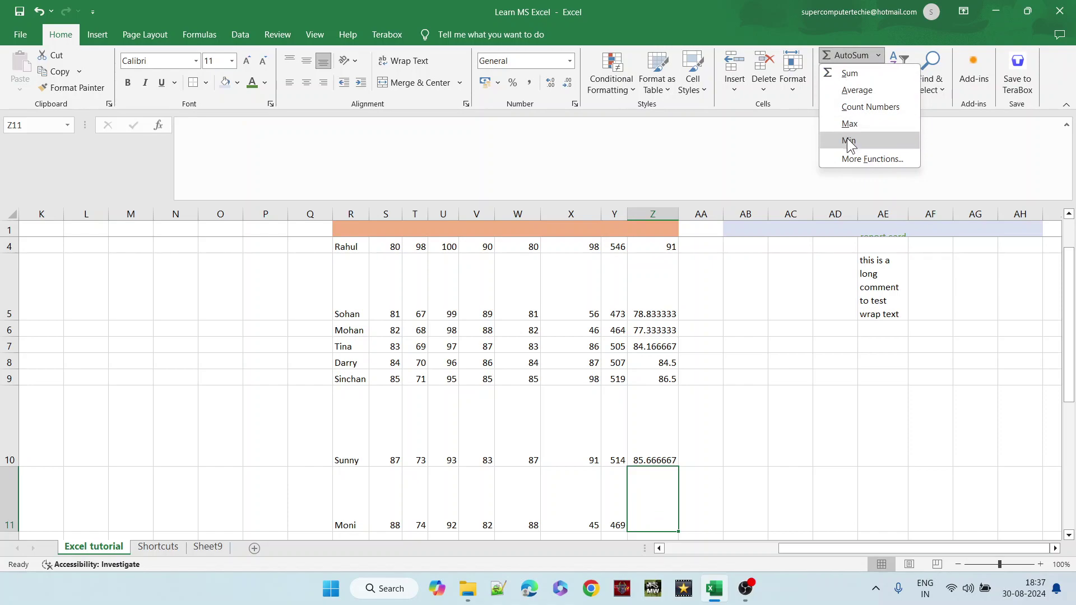
click(699, 338)
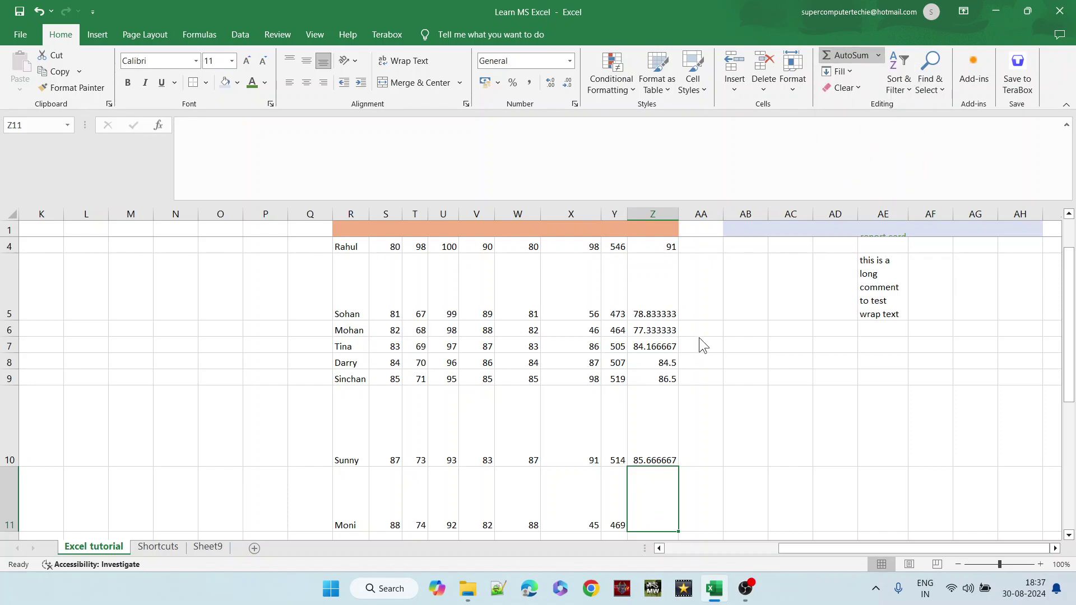
right_click(699, 337)
click(659, 349)
right_click(657, 343)
click(657, 343)
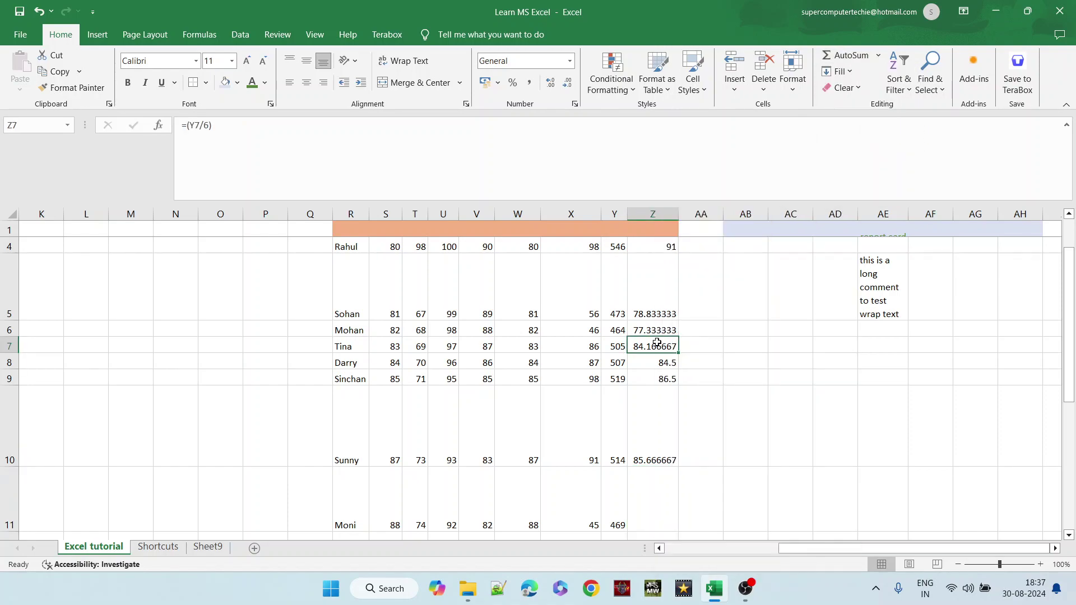
key(Left)
key(Left)
key(Left)
key(Left)
key(Left)
key(Left)
key(Left)
key(Left)
key(Left)
key(Left)
key(Left)
key(Left)
key(Left)
key(Left)
key(Left)
key(Left)
key(Left)
key(Left)
key(Left)
key(Left)
key(Down)
key(Down)
key(Down)
key(Down)
key(Down)
key(Down)
key(Down)
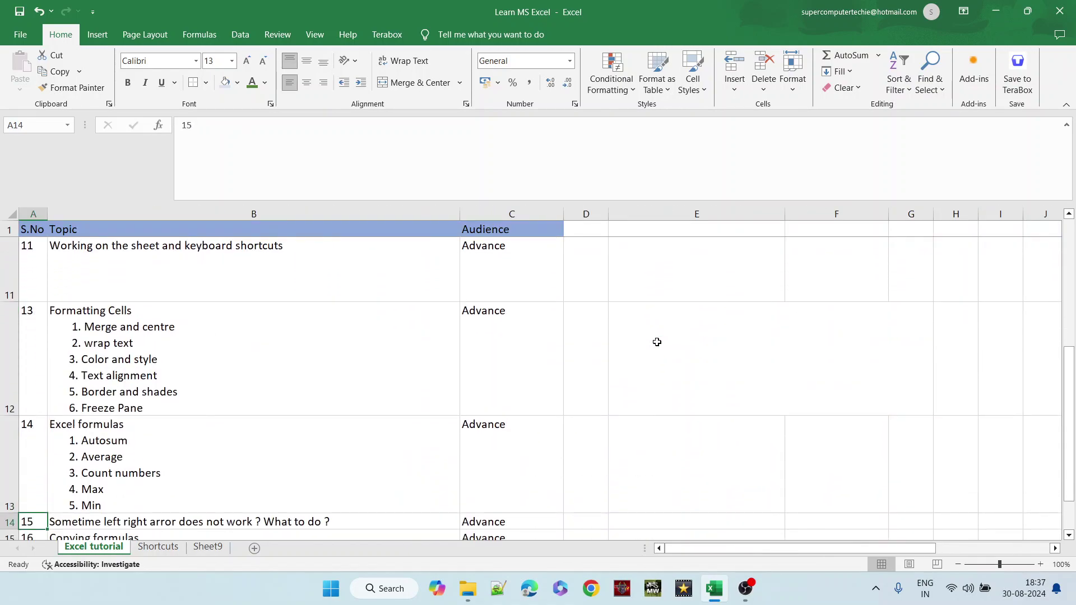
key(Up)
key(Right)
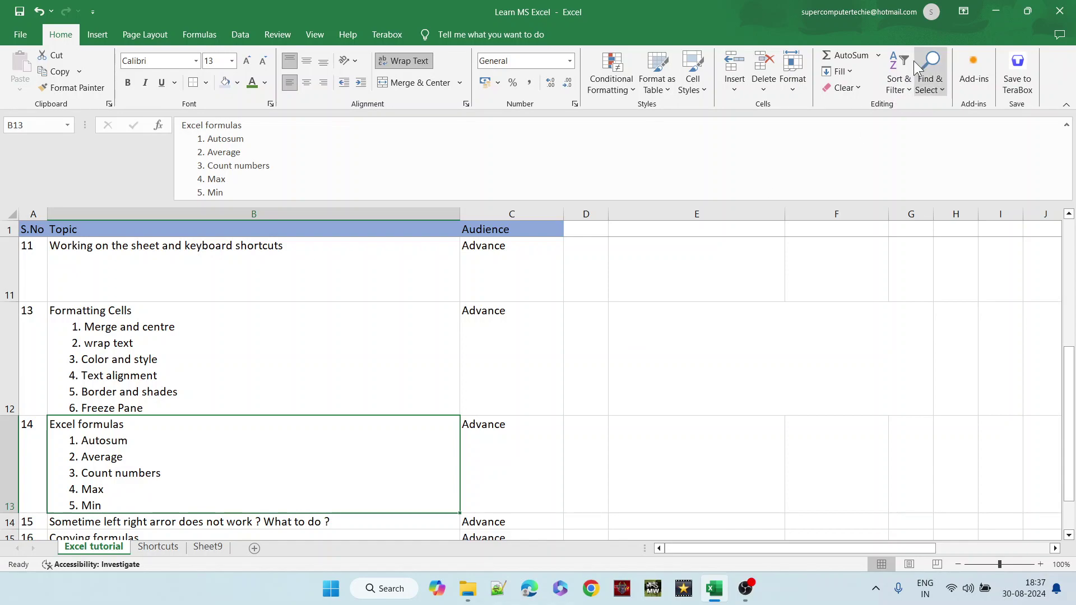
click(878, 55)
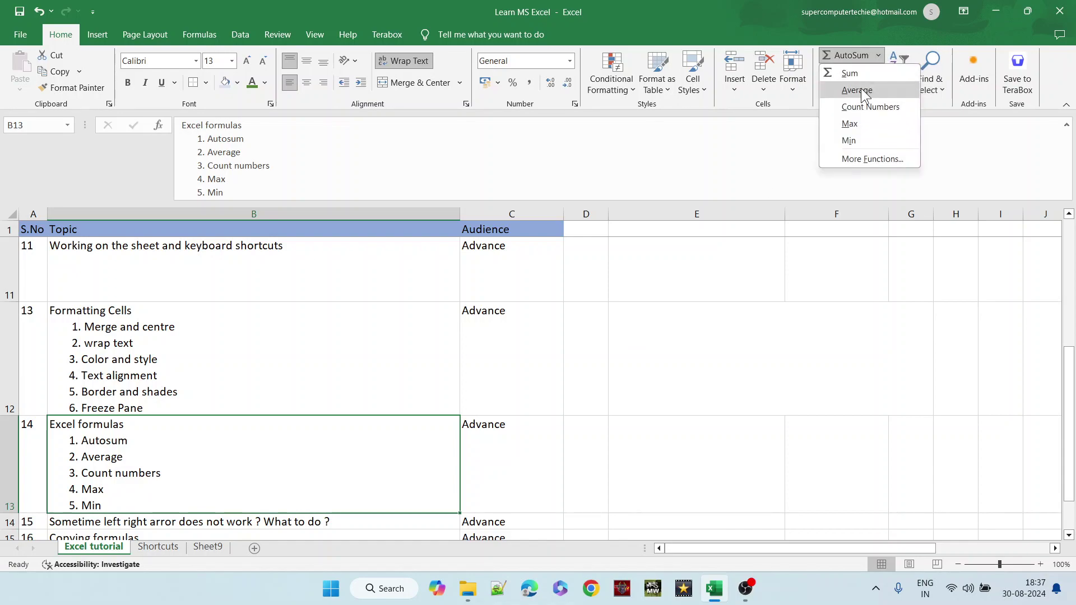
click(397, 430)
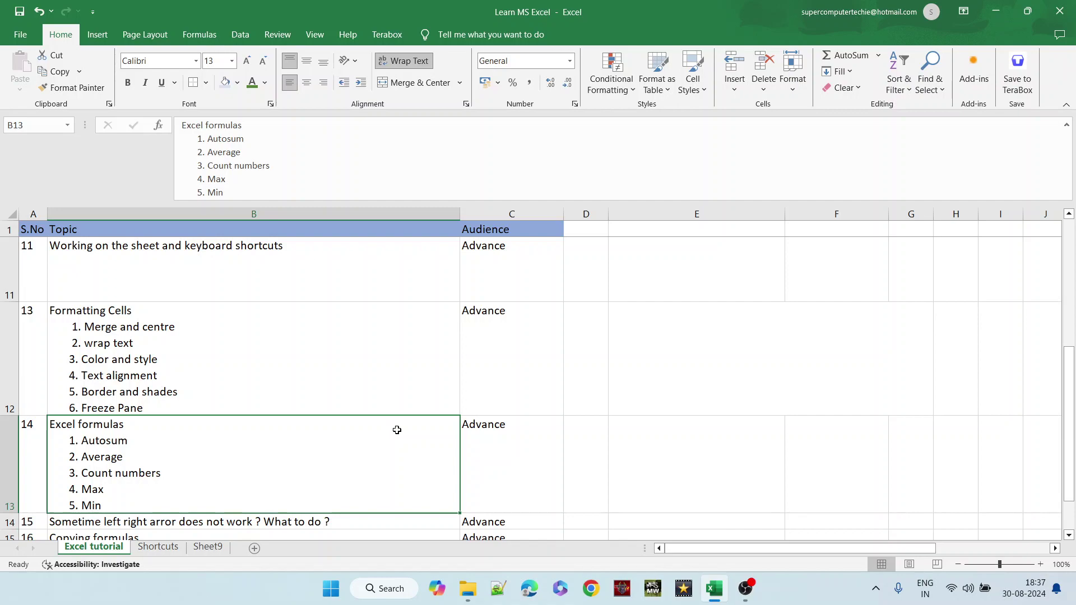
key(Down)
key(Down)
key(Down)
key(Up)
key(Up)
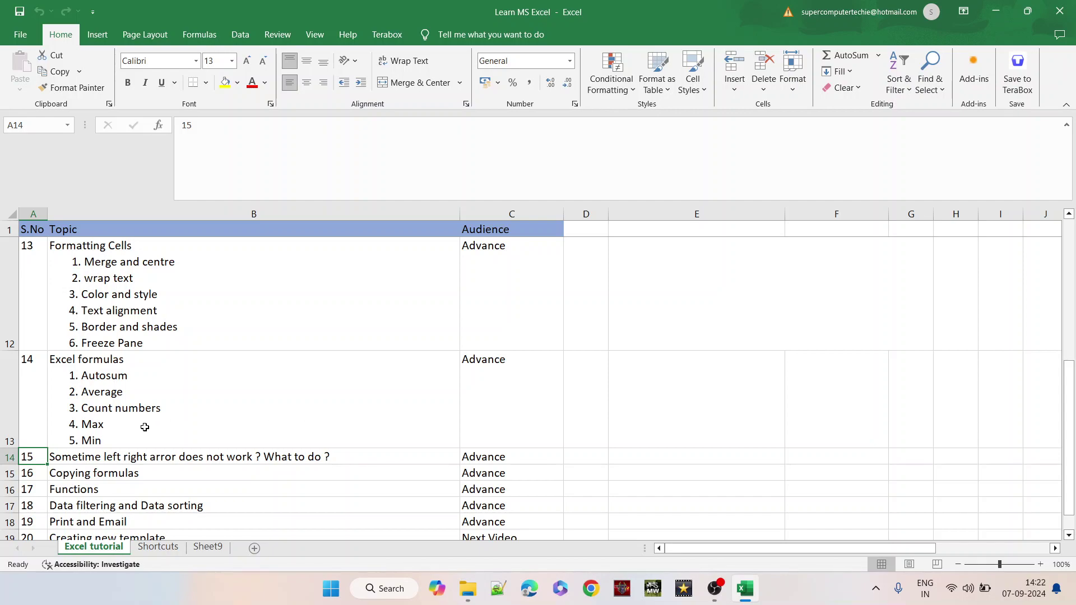
- Move right along row 14 from C14 into the report card, then open Windows search
click(2, 457)
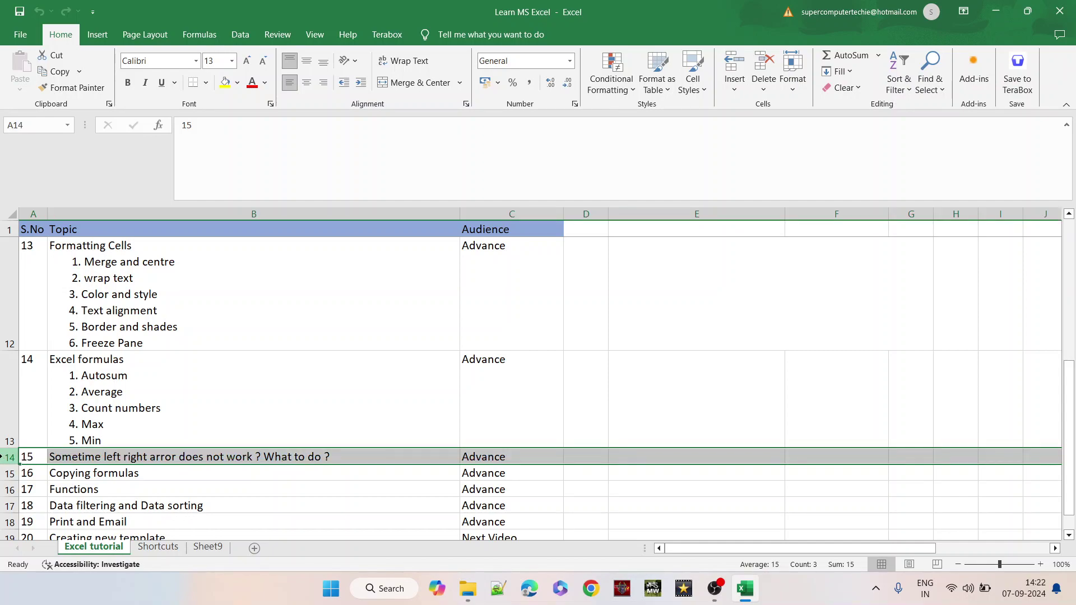
click(506, 455)
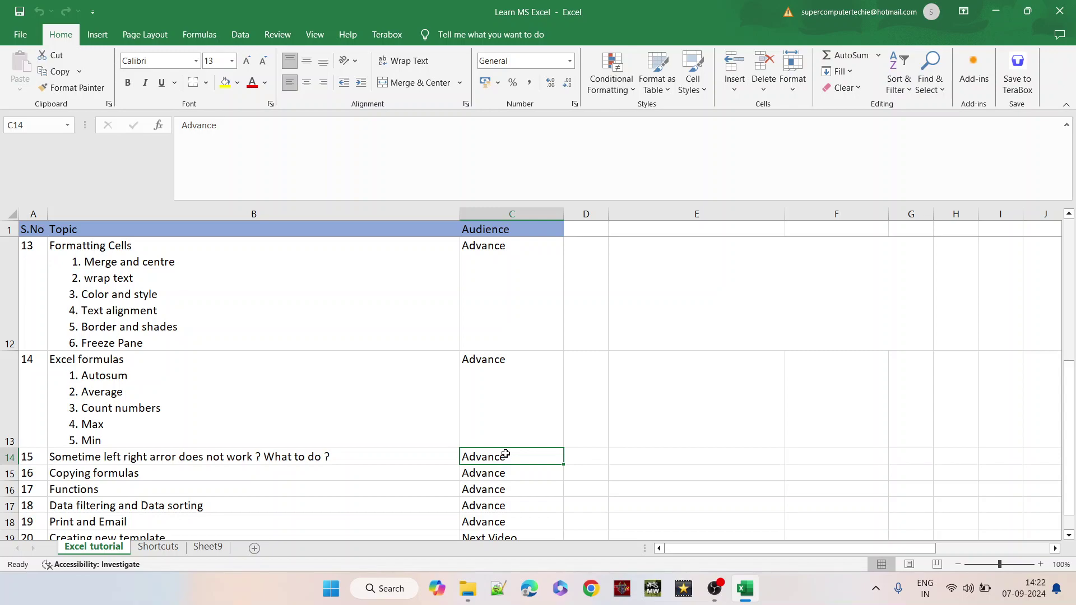
key(Right)
key(Right)
key(Right)
key(Right)
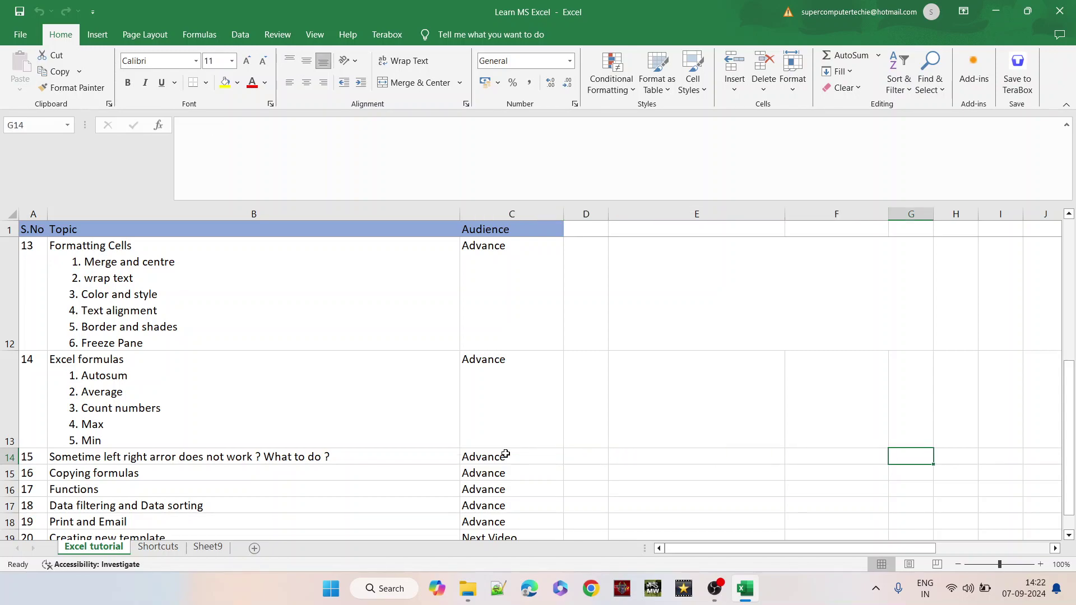
key(Right)
key(Right)
key(Right)
key(Right)
key(Right)
key(Right)
key(Right)
key(Right)
key(Right)
key(Right)
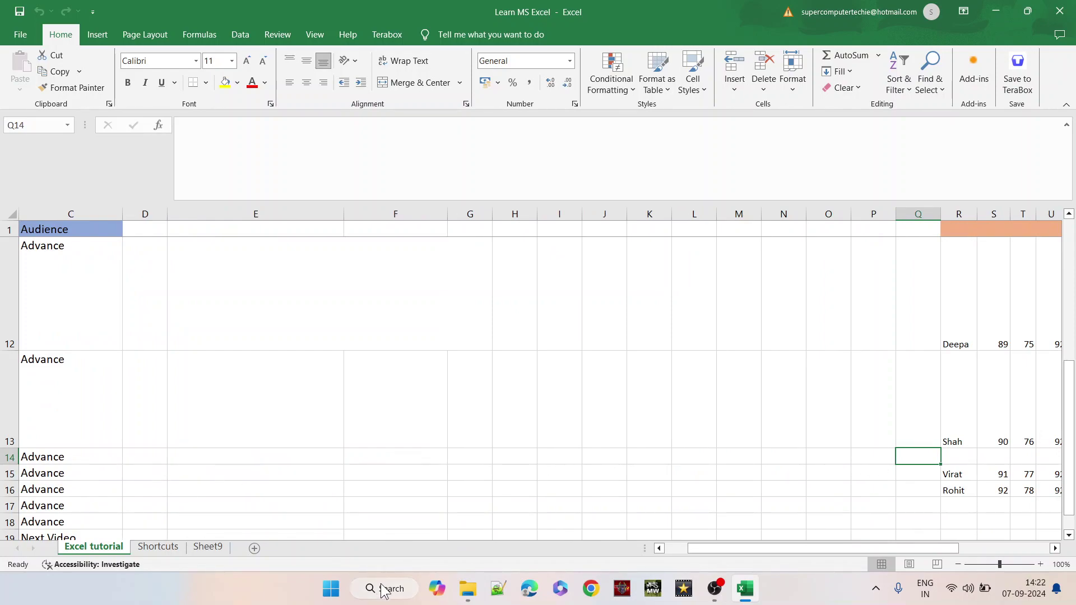
key(Right)
key(Right)
key(Right)
key(Right)
key(Right)
key(Right)
key(Right)
key(Right)
key(Right)
key(Right)
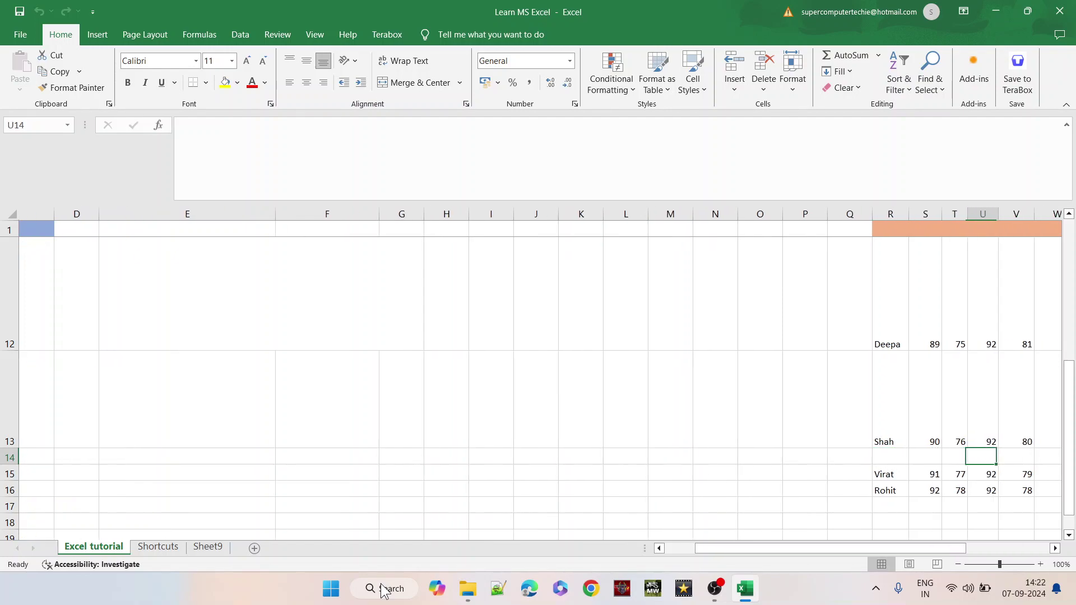
key(Right)
key(Right)
key(Right)
key(Right)
key(Right)
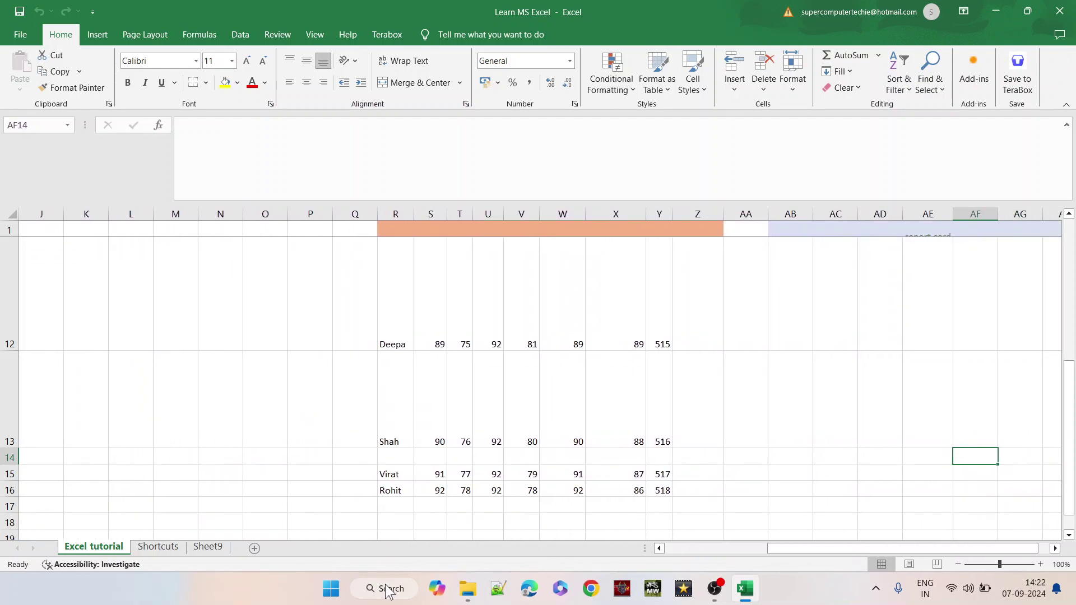
click(385, 590)
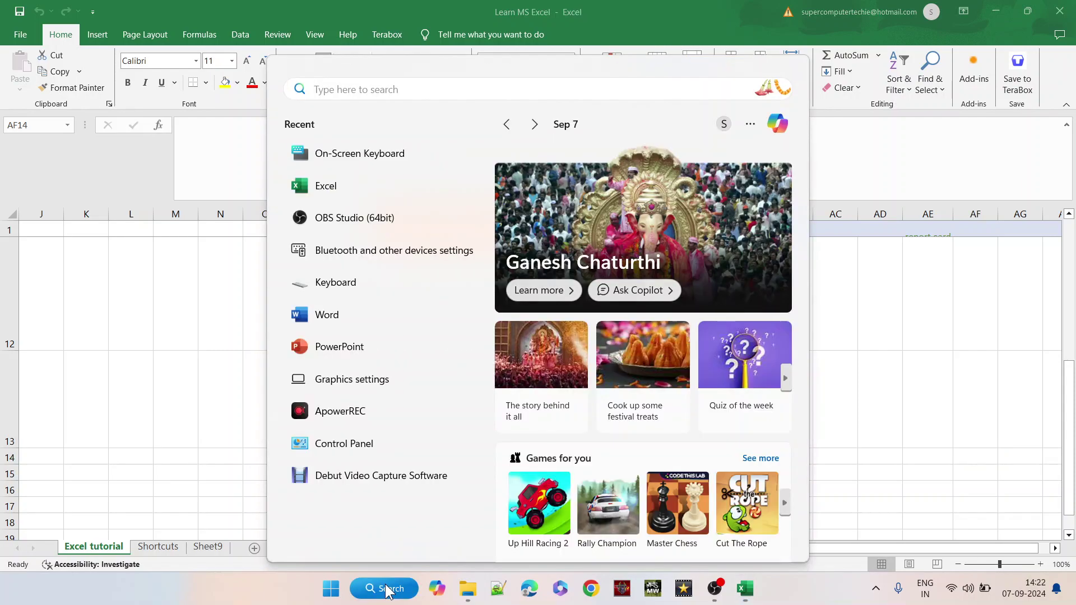
- Launch On-Screen Keyboard, turn Scroll Lock on, and scroll the sheet left and right from X13
click(352, 160)
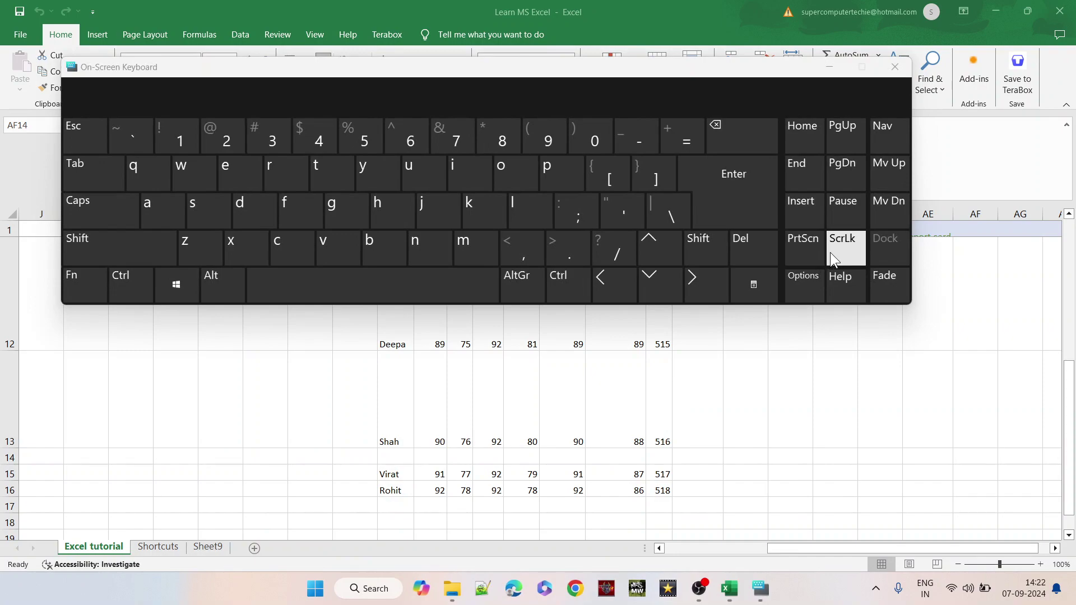
click(832, 258)
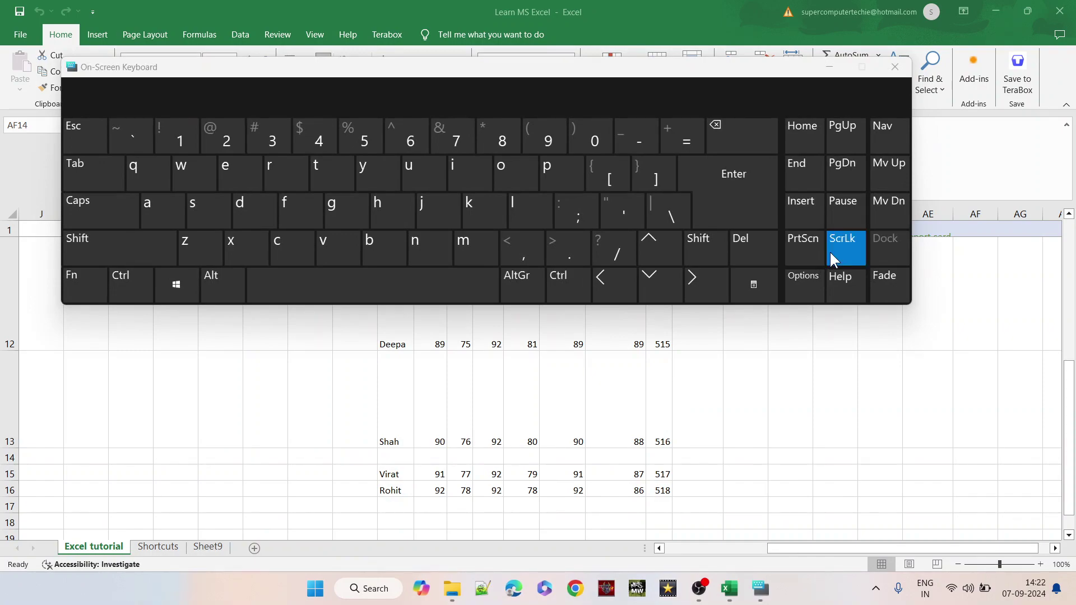
click(615, 381)
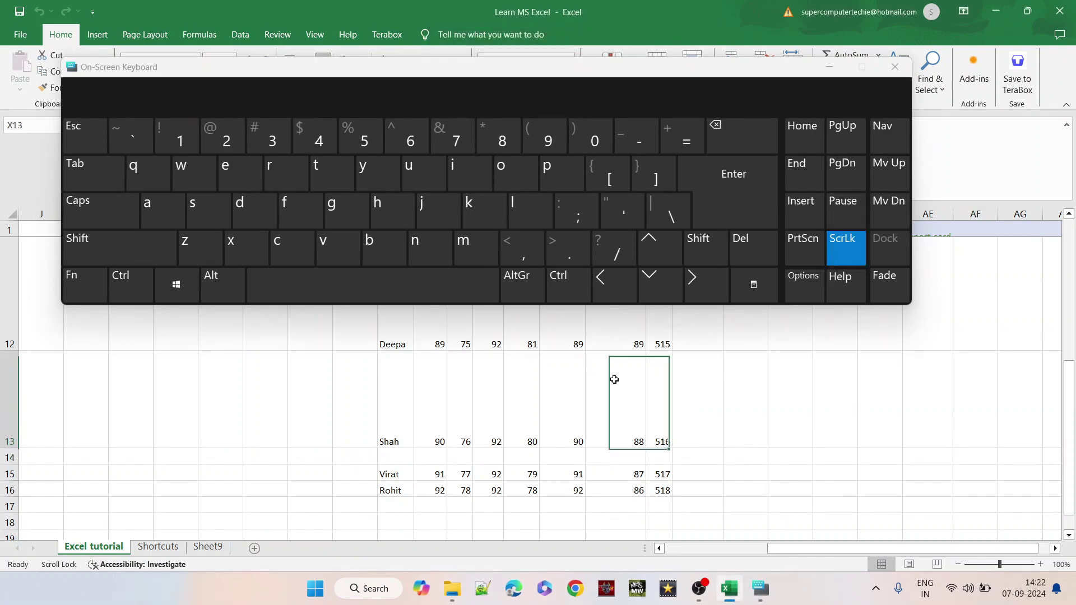
scroll(662, 356, right, 10)
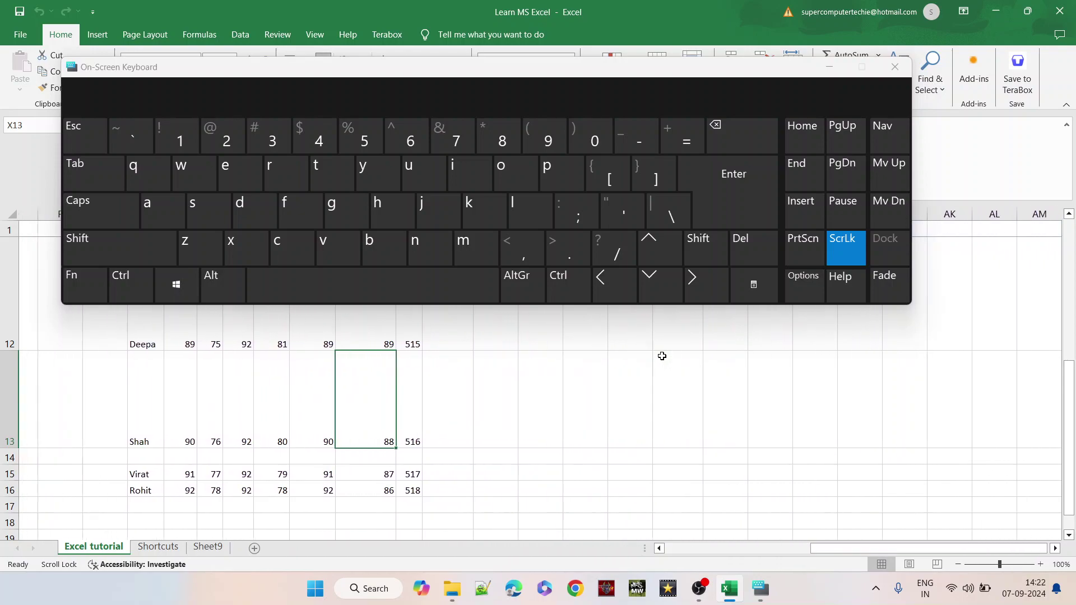
scroll(662, 356, right, 6)
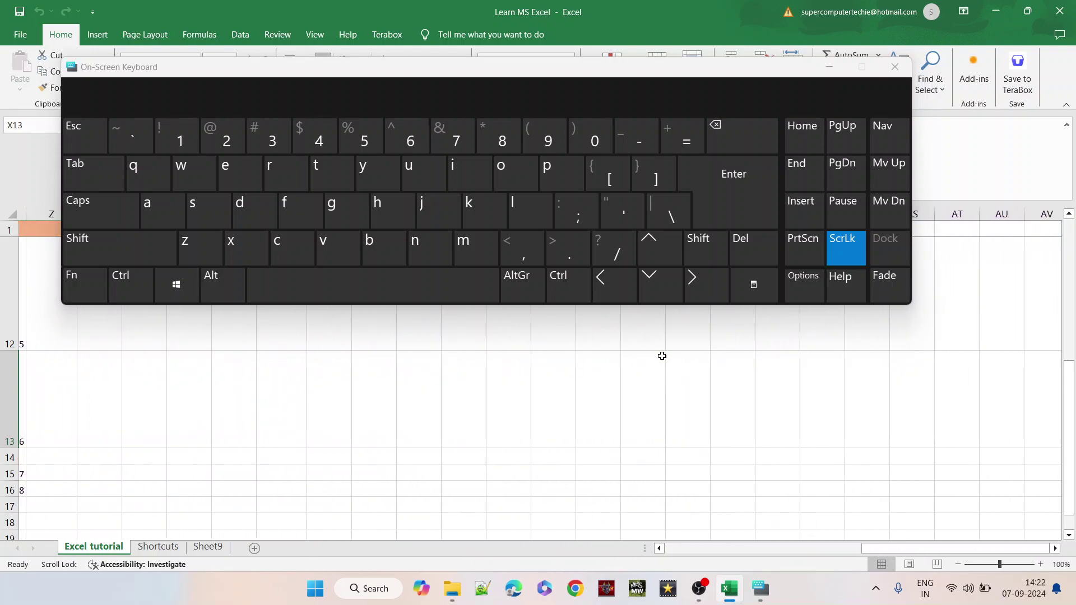
scroll(663, 357, left, 10)
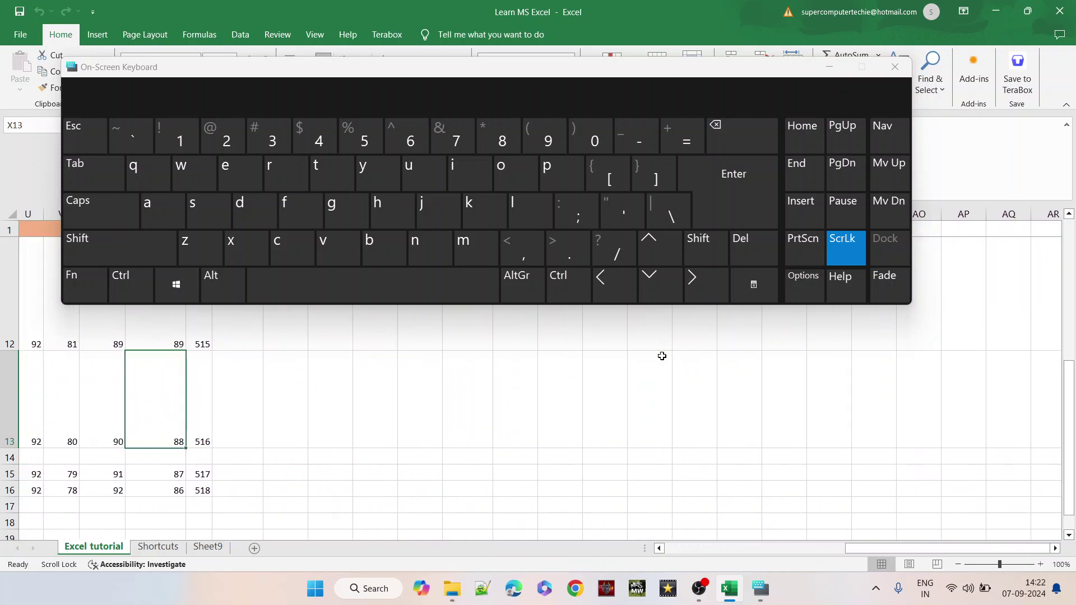
scroll(662, 357, left, 8)
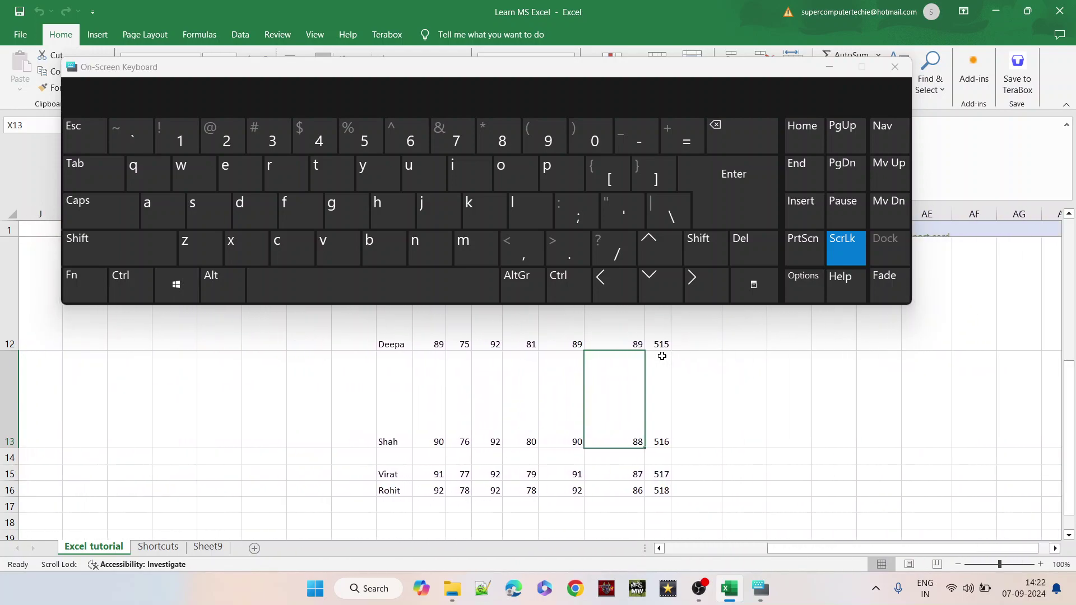
scroll(662, 356, left, 1)
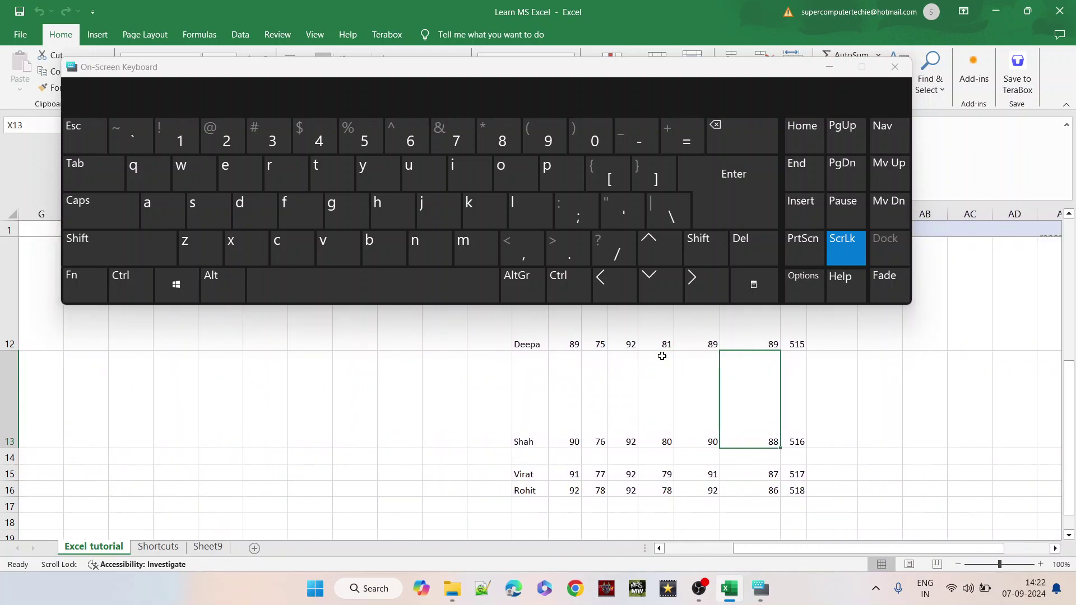
- Turn Scroll Lock off, move right along row 13, and close the On-Screen Keyboard
click(839, 249)
key(Right)
key(Right)
key(Right)
key(Right)
key(Right)
key(Right)
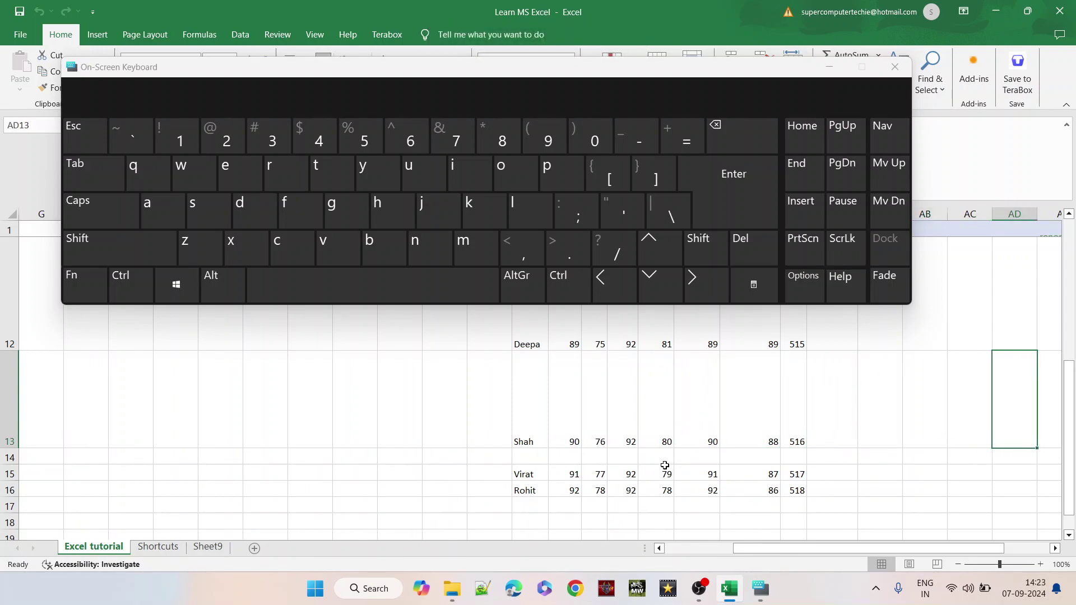
click(896, 66)
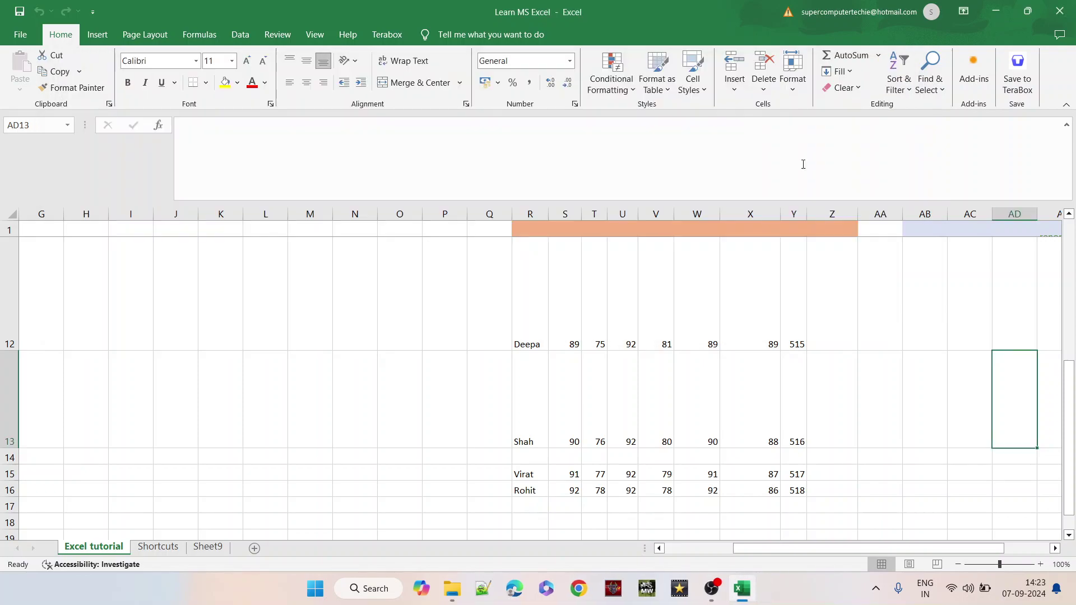
- From Shah's name in R13, browse the topic list around rows 14–15 in columns A–E
click(539, 417)
key(Left)
key(Left)
key(Left)
key(Left)
key(Left)
key(Left)
key(Left)
key(Left)
key(Left)
key(Left)
key(Left)
key(Left)
key(Left)
key(Left)
key(Left)
key(Left)
key(Left)
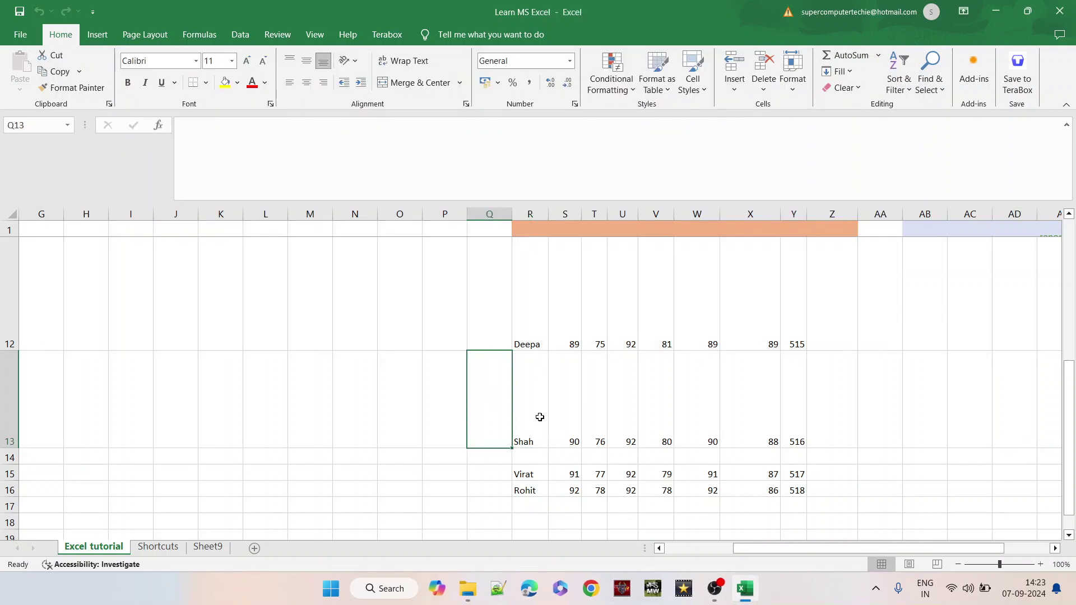
key(Down)
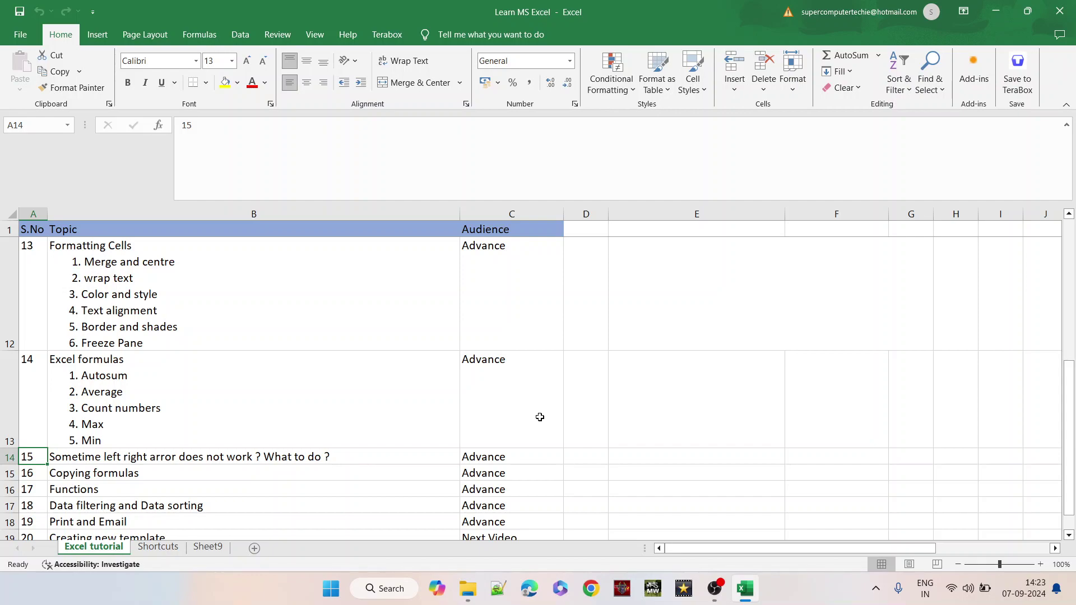
key(Down)
key(Up)
key(Right)
key(Right)
key(Right)
key(Right)
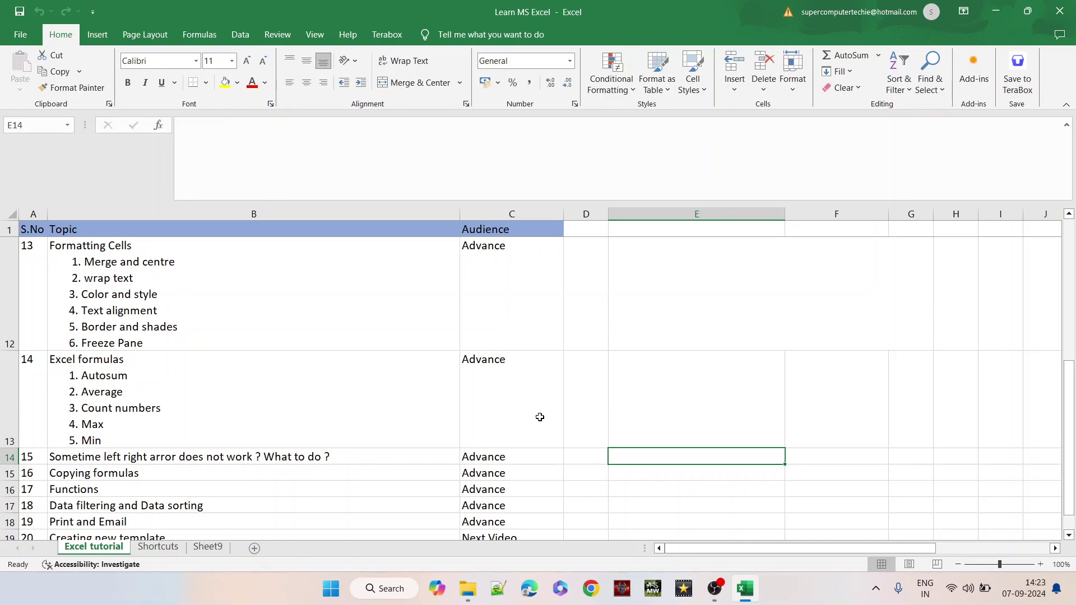
key(Left)
key(Left)
key(Left)
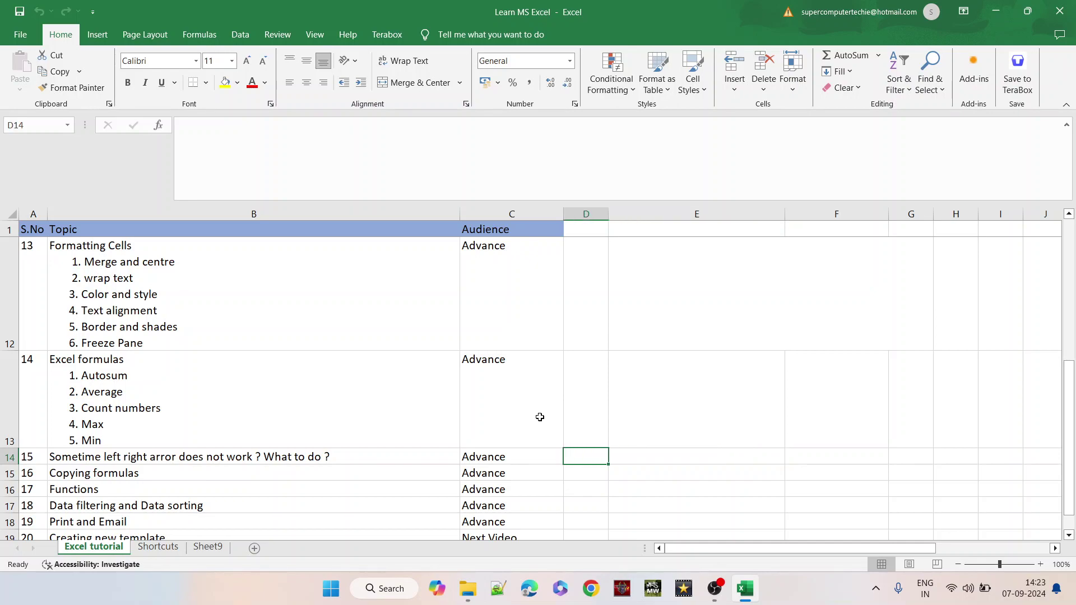
- Move from the Copying formulas topic along row 15 to column Z and up toward the heading
key(Down)
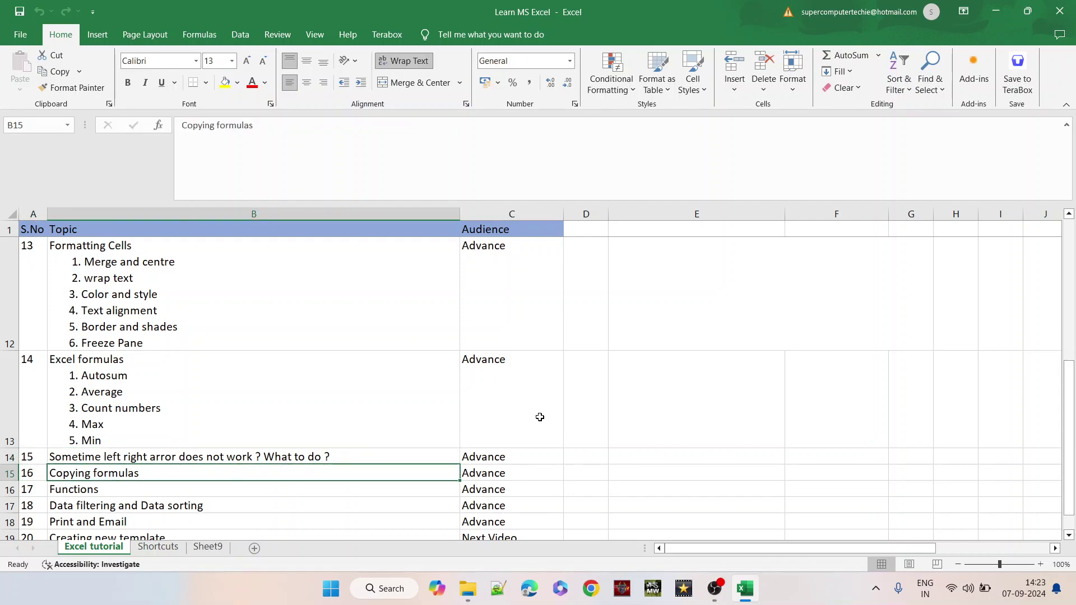
key(Right)
key(Right)
key(Right)
key(Right)
key(Right)
key(Right)
key(Right)
key(Right)
key(Right)
key(Right)
key(Right)
key(Right)
key(Right)
key(Right)
key(Right)
key(Right)
key(Right)
key(Right)
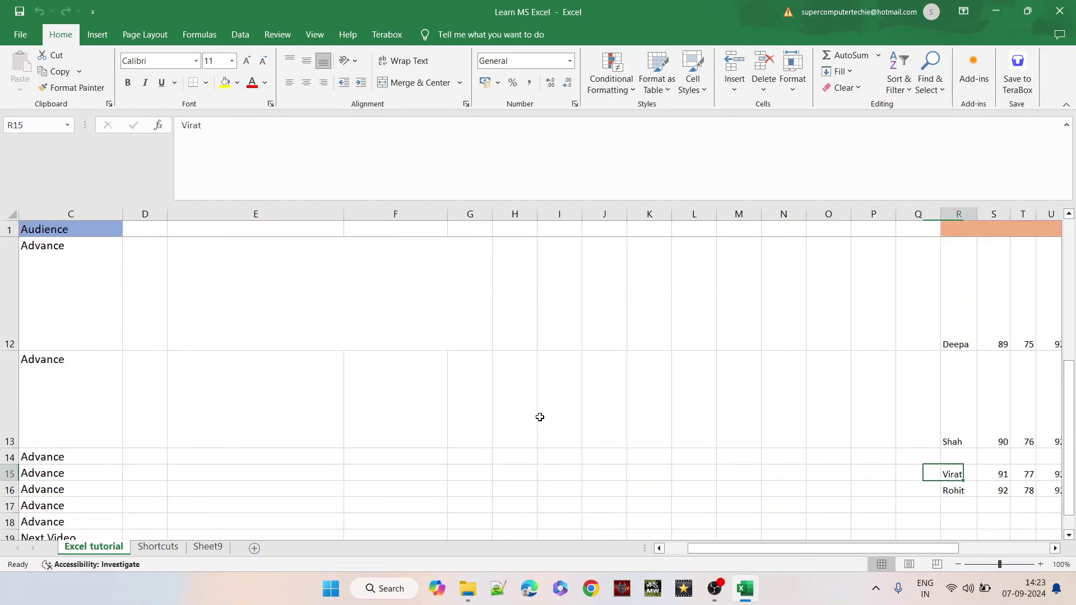
key(Right)
key(Right)
key(Right)
key(Right)
key(Right)
key(Right)
key(Right)
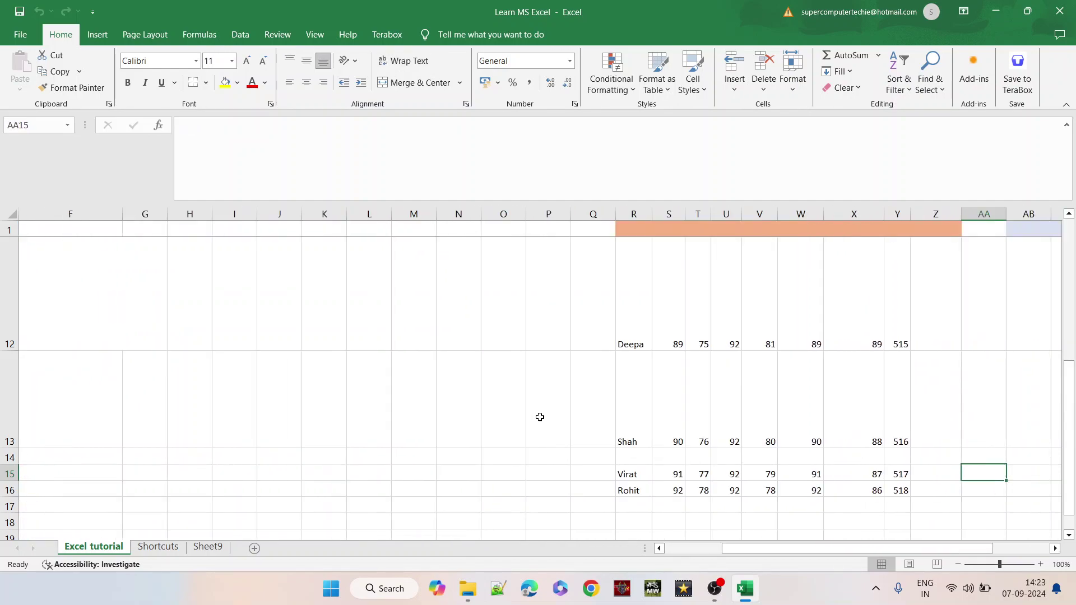
key(Left)
key(Up)
key(Up)
key(Up)
key(Up)
key(Up)
key(Up)
key(Up)
key(Up)
key(Up)
key(Up)
key(Up)
key(Up)
key(Up)
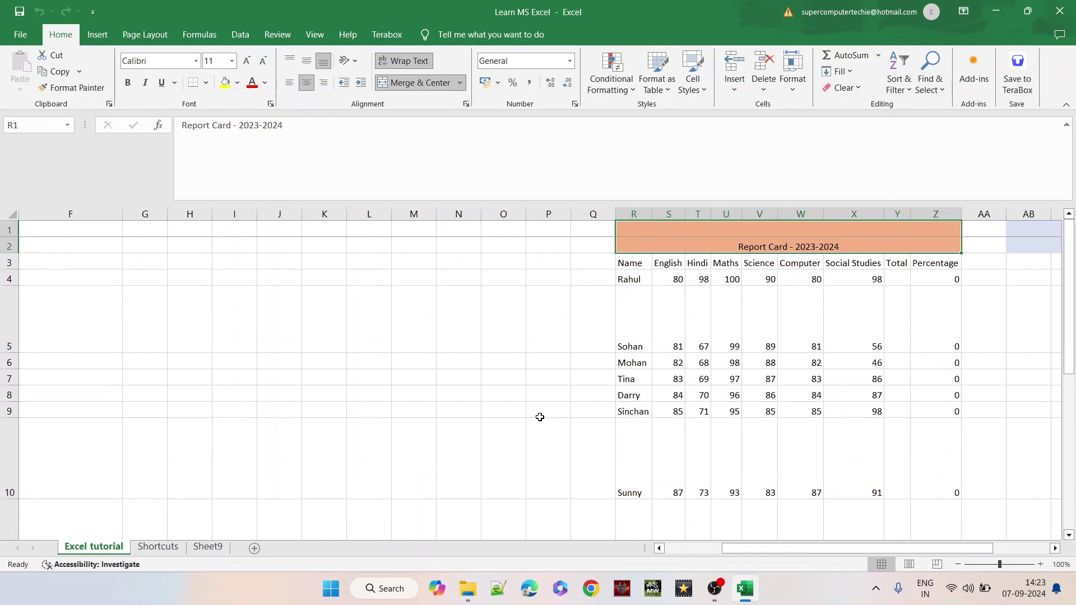
- Enter =SUM(S4:X4) in Rahul's Total cell Y4, giving 546
click(896, 278)
drag(676, 279, 877, 284)
double_click(894, 283)
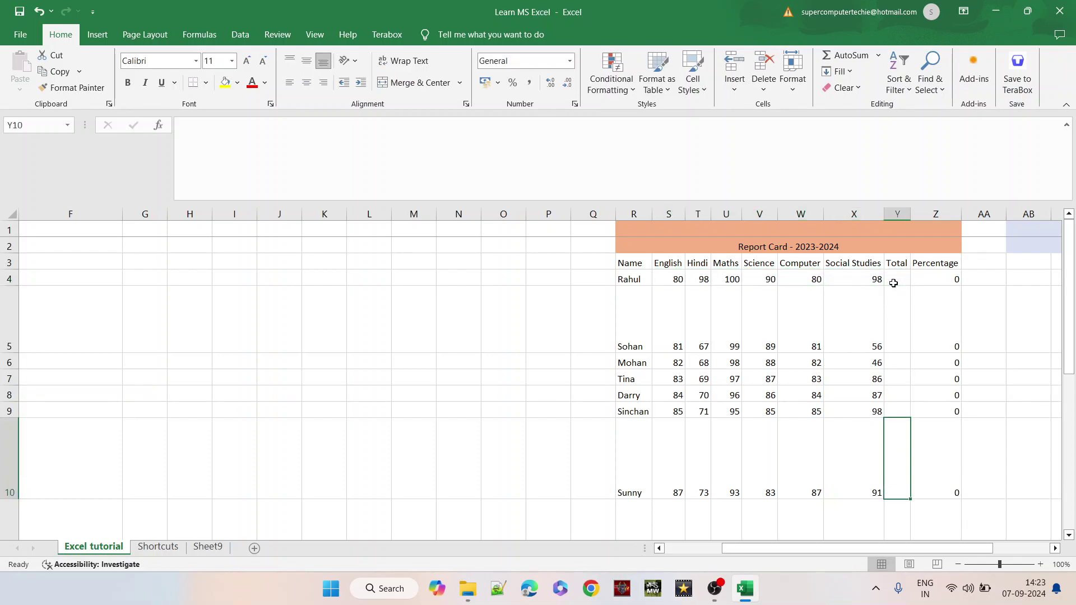
double_click(894, 281)
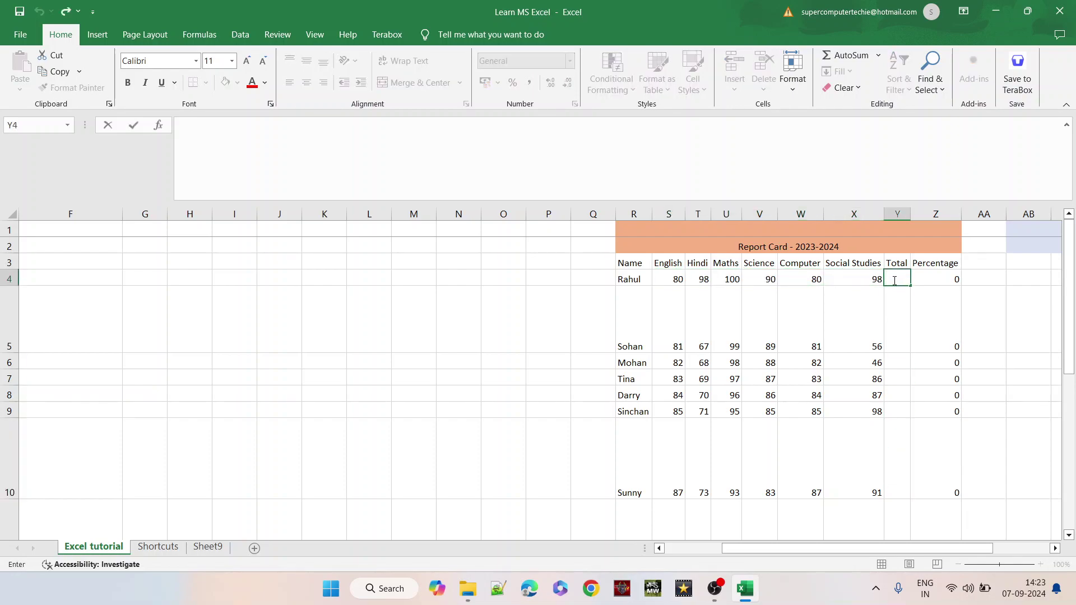
text(=sum)
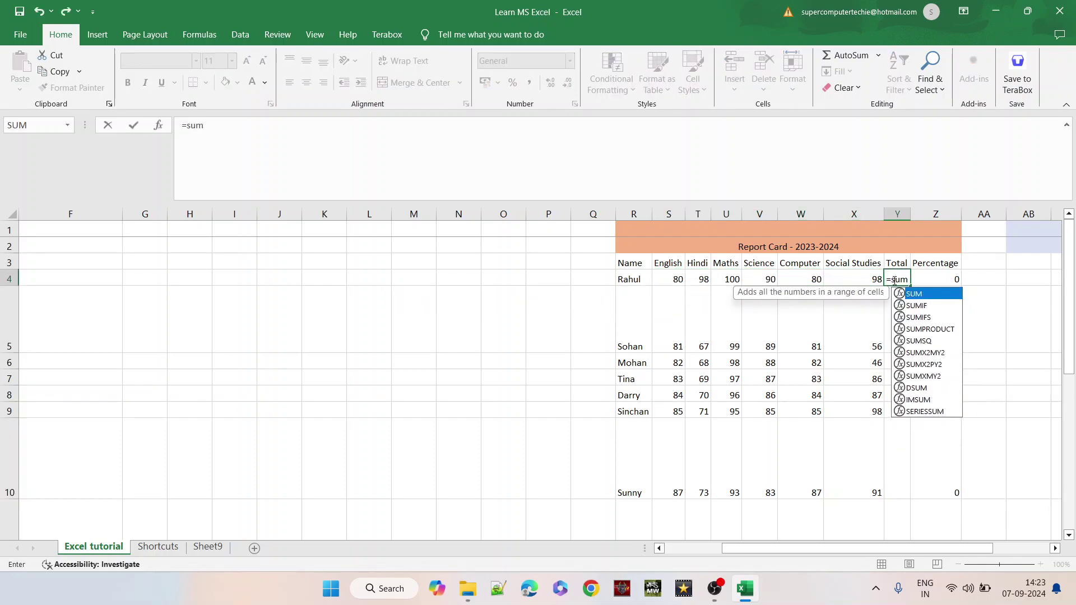
text(()
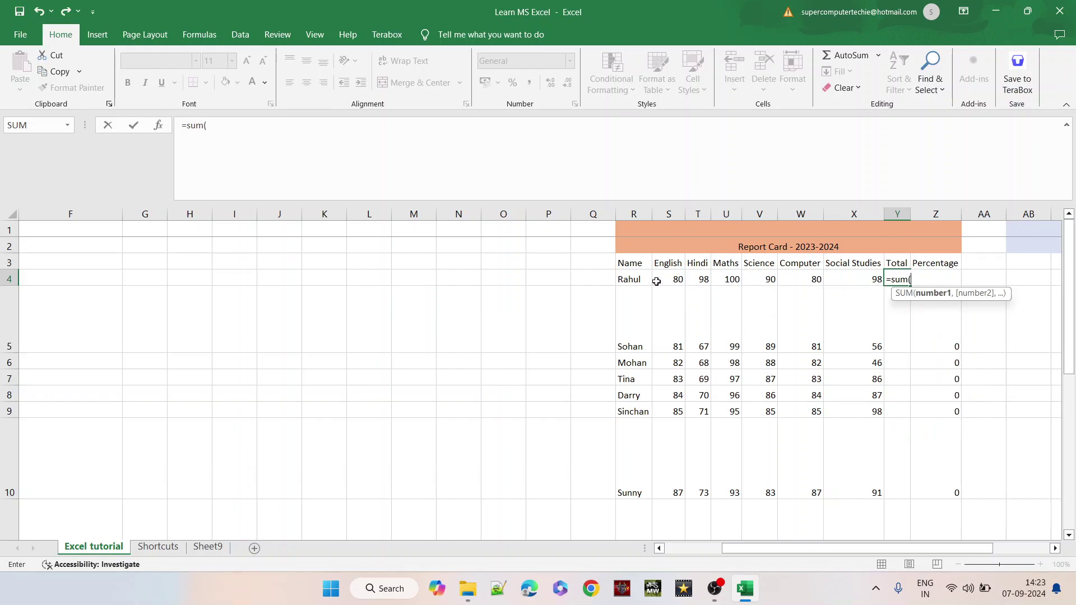
click(664, 280)
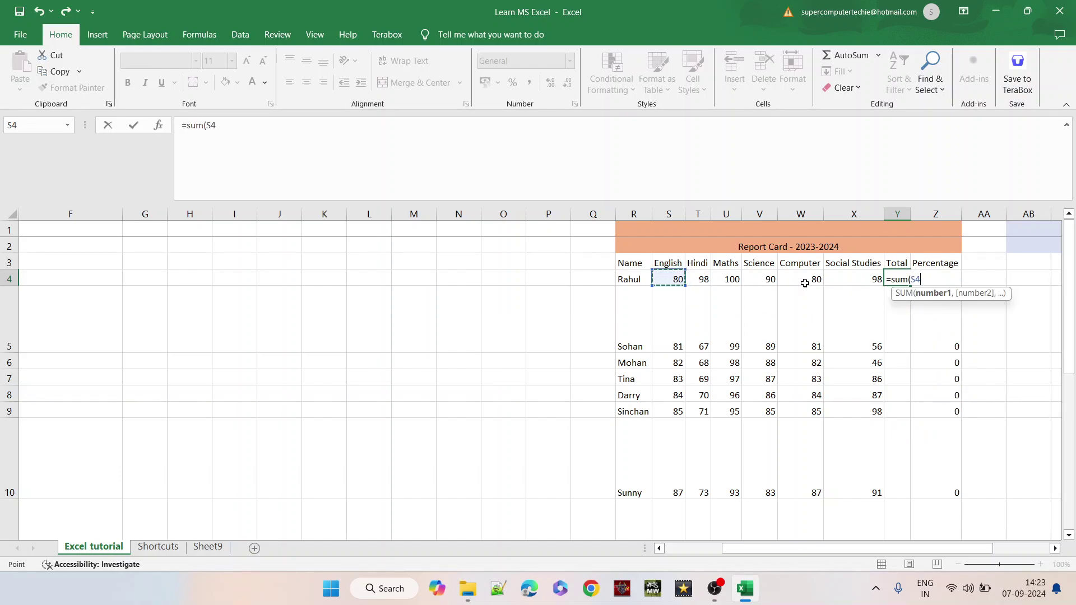
drag(840, 283, 879, 281)
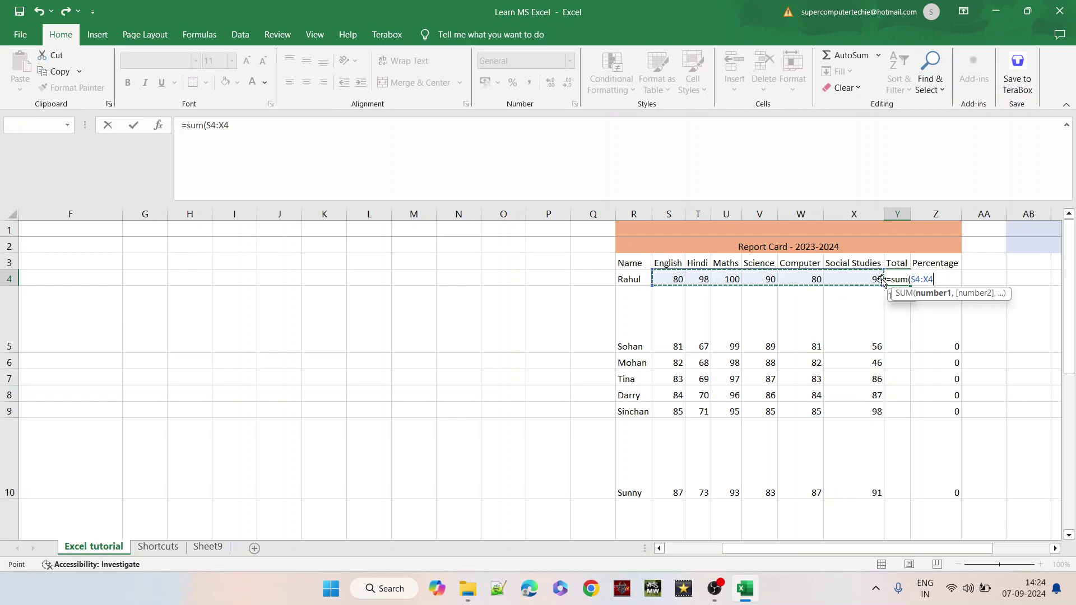
text())
key(Return)
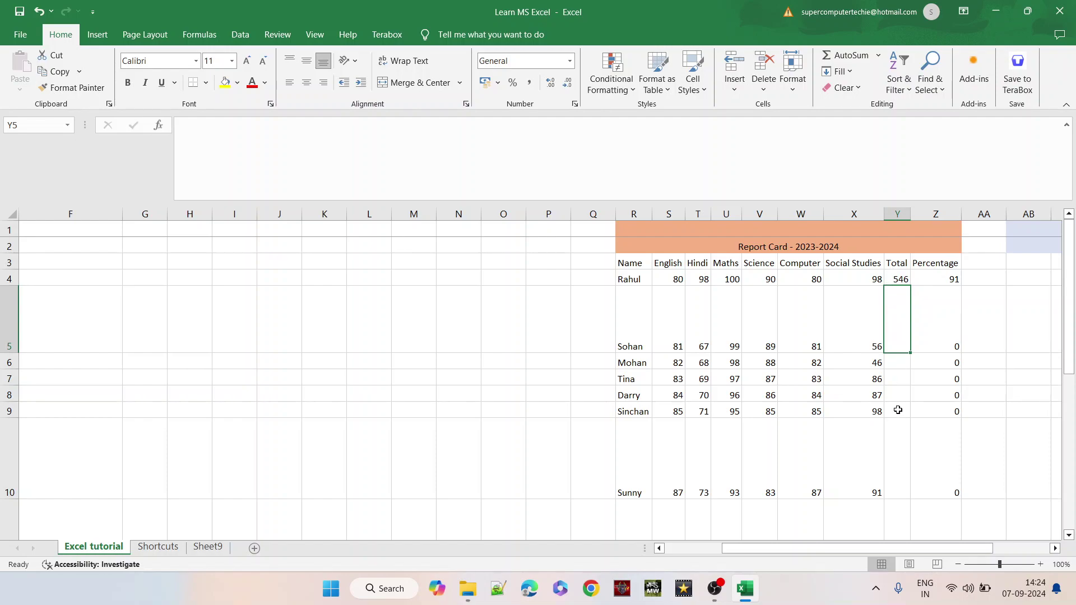
- Enter =SUM(S5:X5) in Y5 for a total of 473, then reselect Y4
text(=)
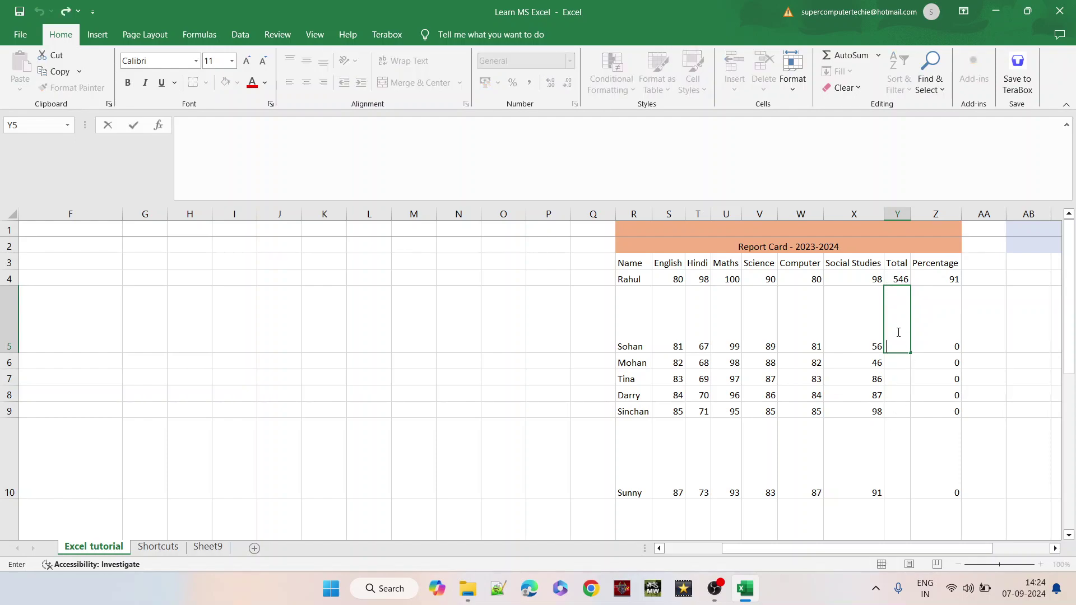
text(sum)
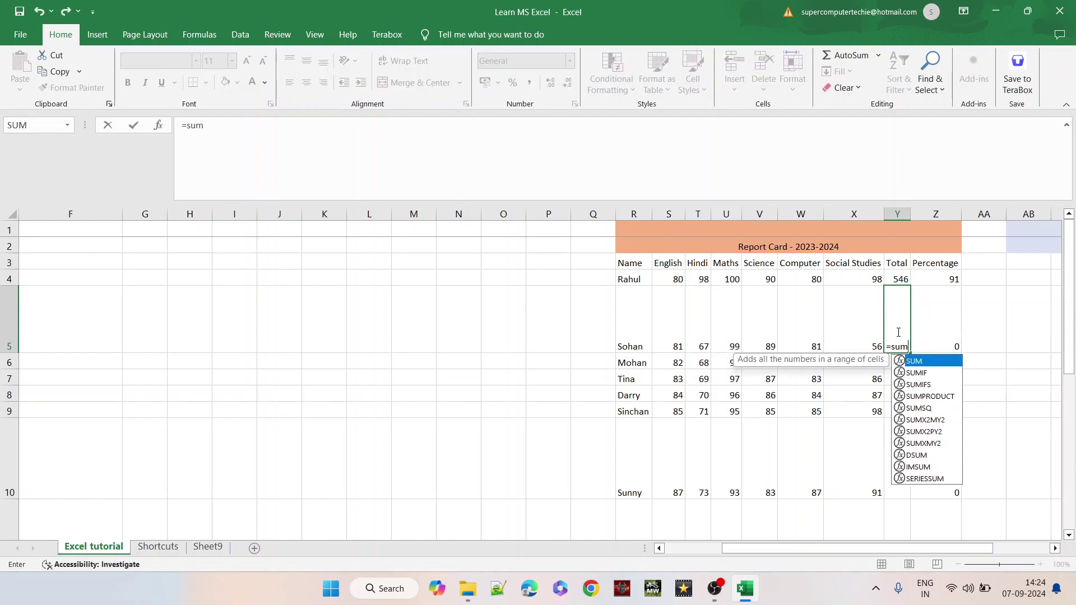
text(()
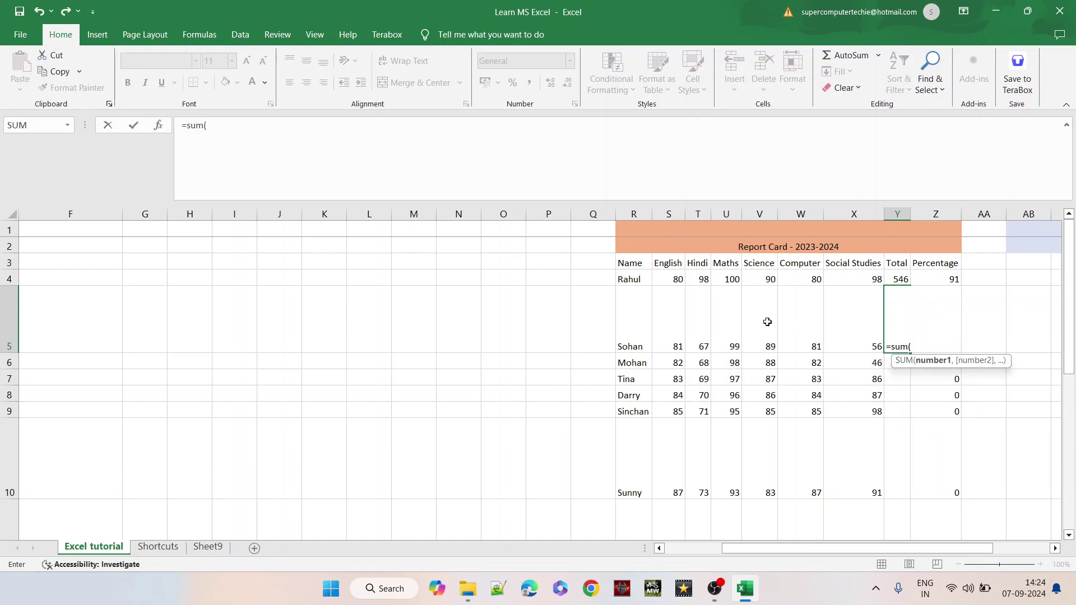
drag(670, 325, 830, 335)
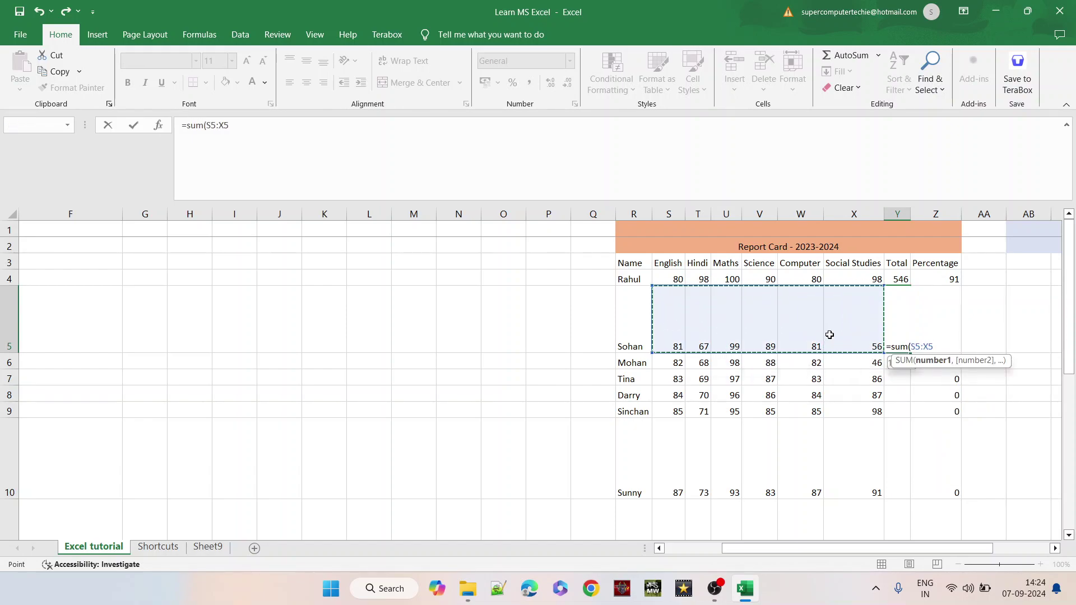
text())
key(Return)
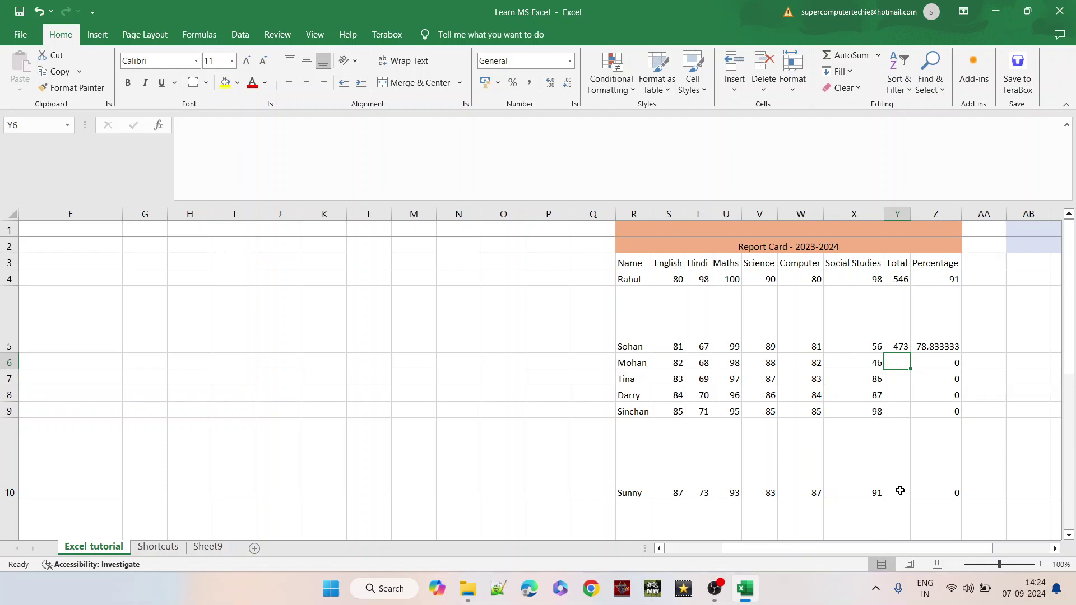
click(902, 278)
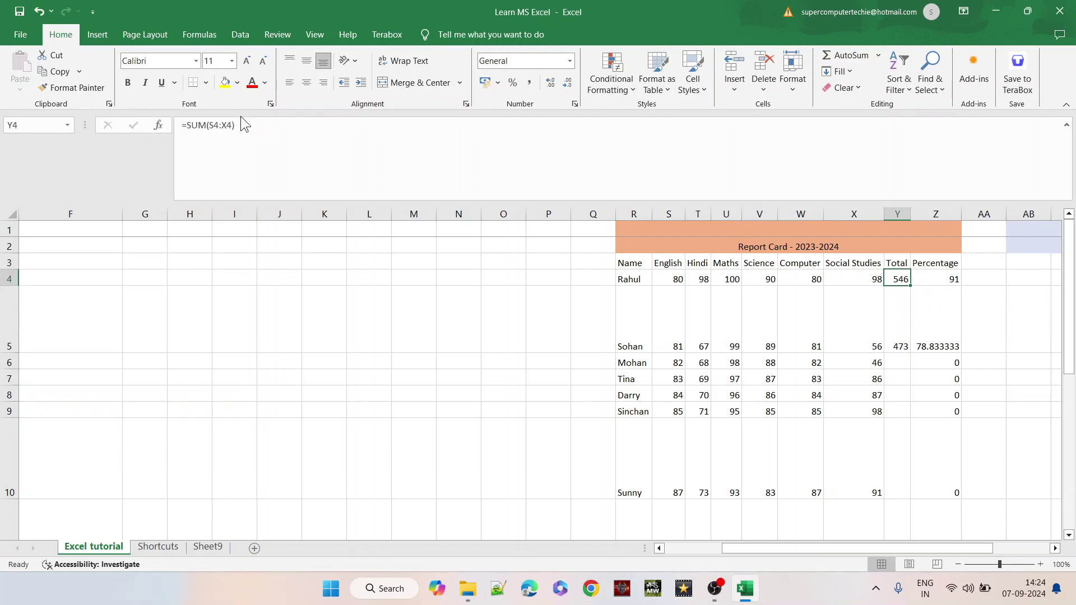
drag(236, 125, 171, 125)
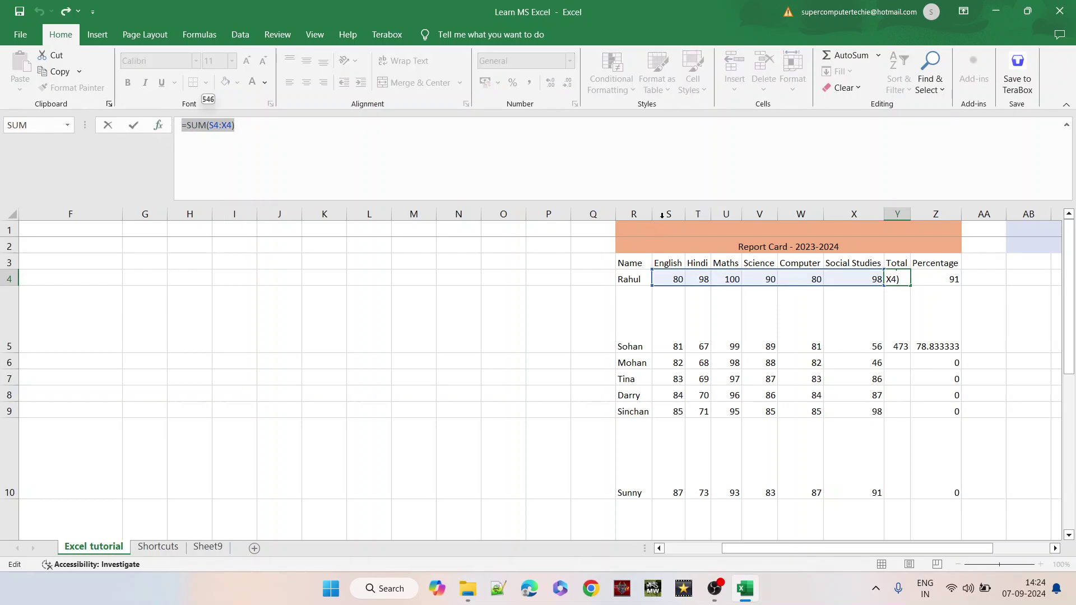
click(666, 211)
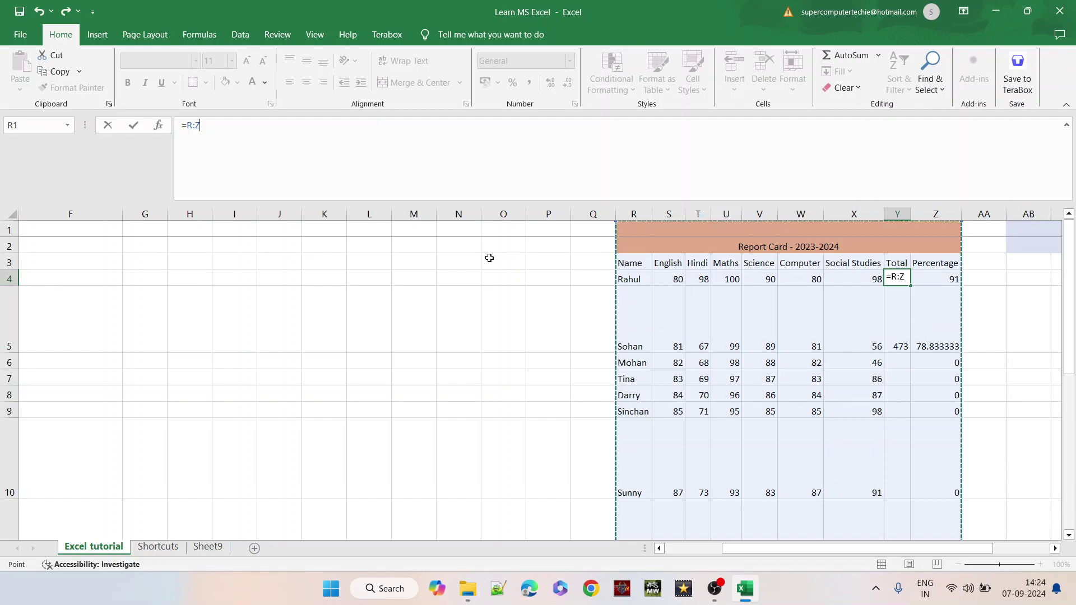
click(677, 286)
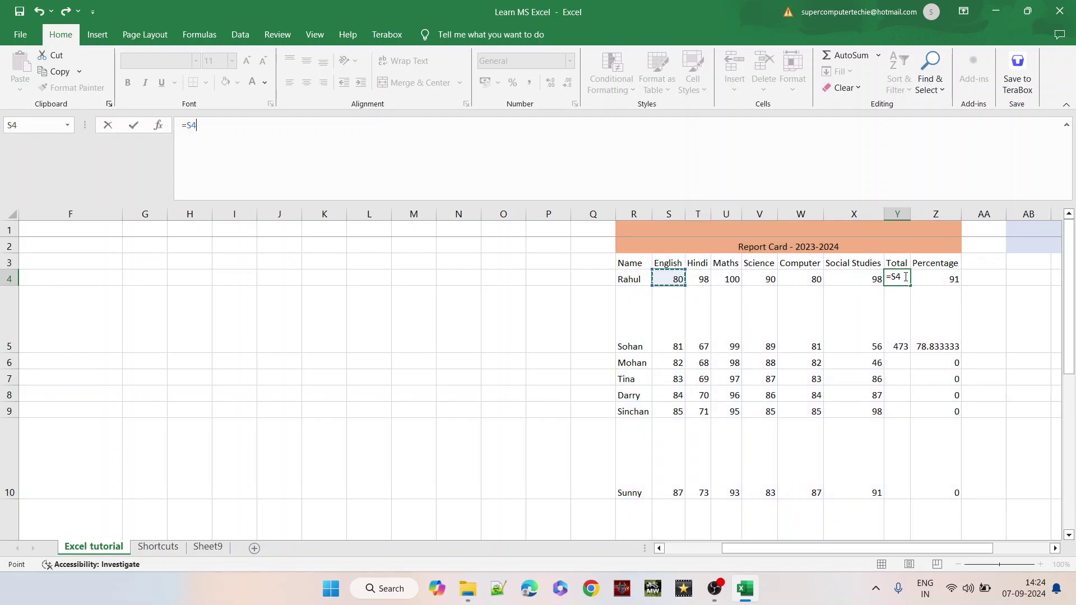
key(Escape)
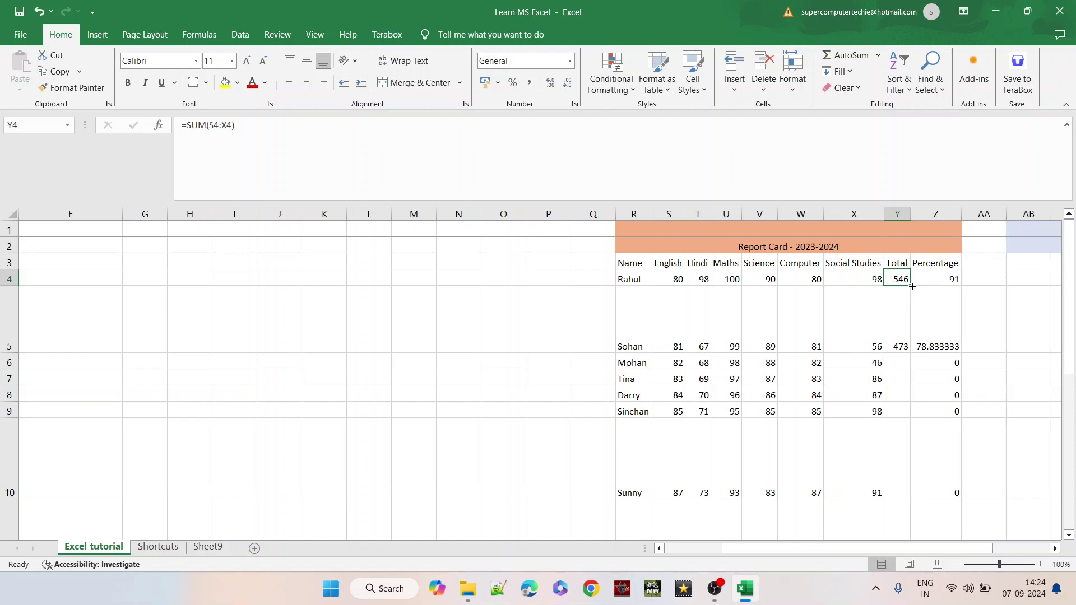
- Fill Y4's SUM formula down to Y10 and confirm row 5's copy totals S5:X5
drag(912, 286, 914, 462)
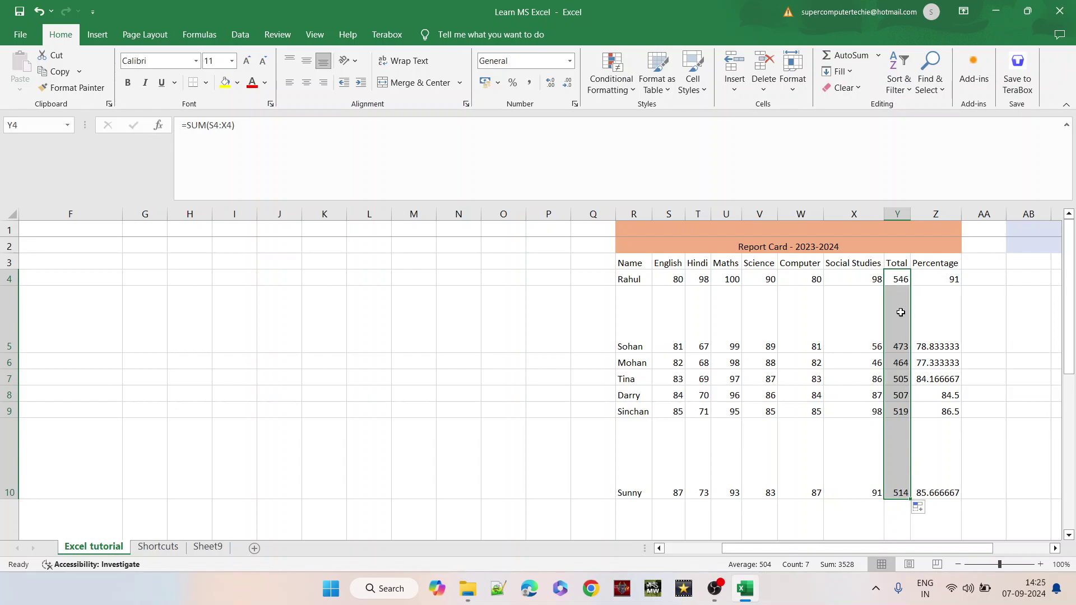
click(901, 312)
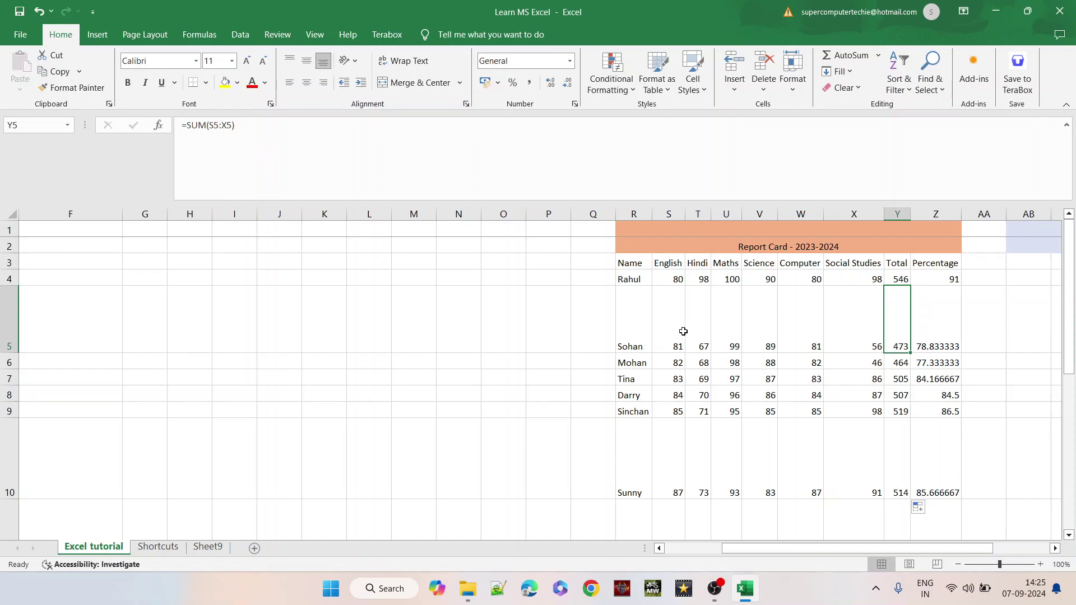
drag(676, 331, 844, 322)
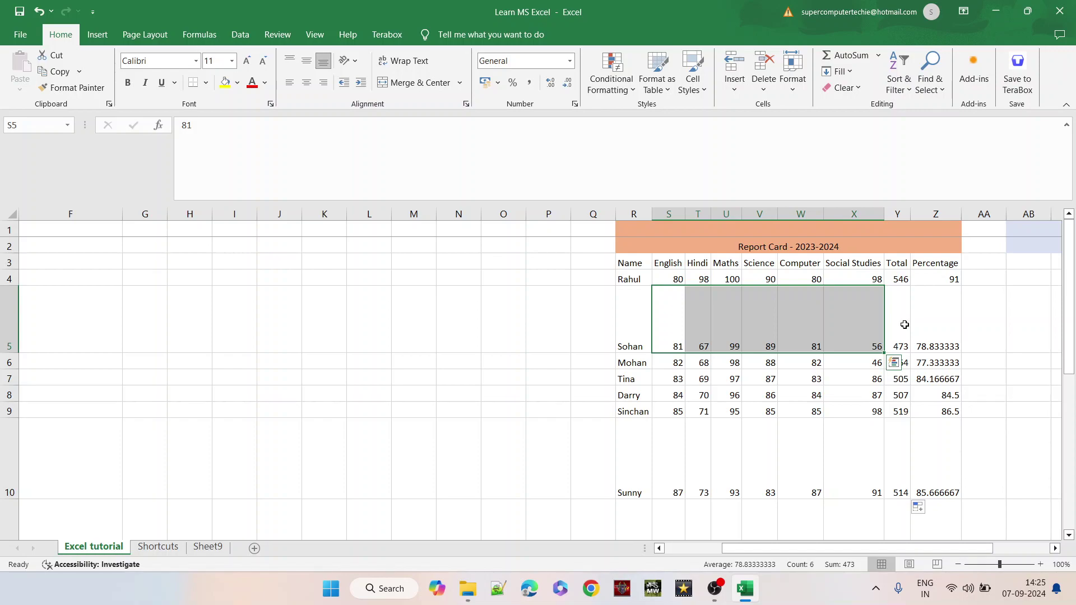
click(897, 409)
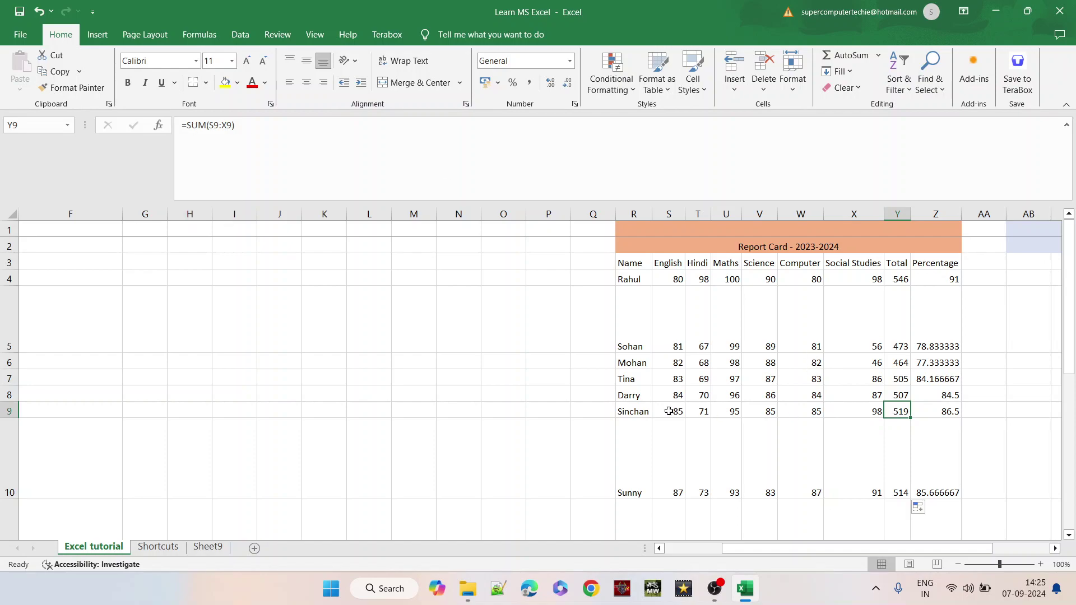
click(669, 411)
click(673, 209)
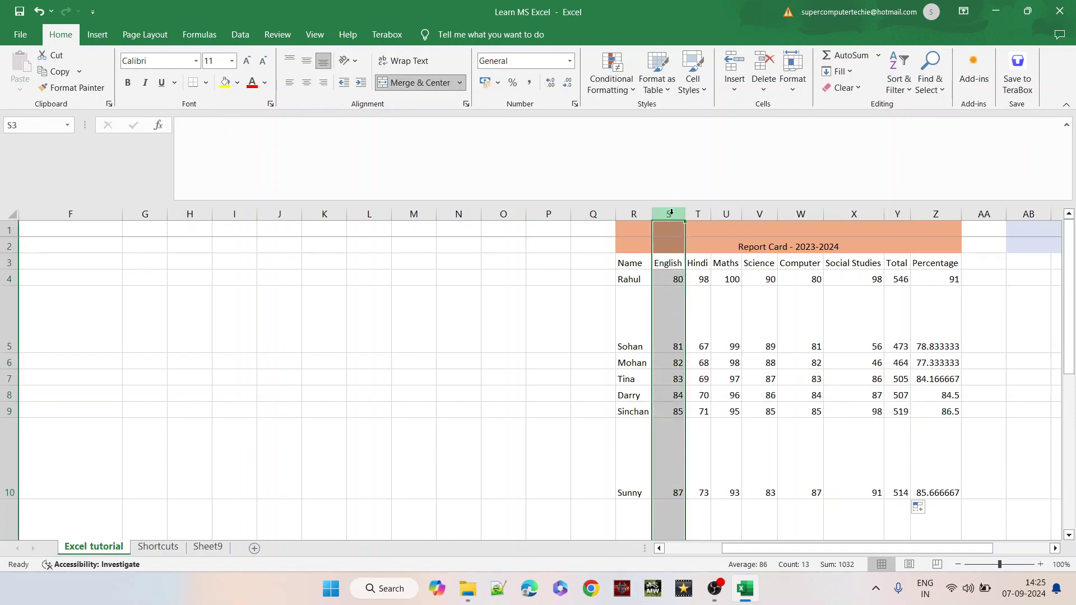
click(9, 412)
click(677, 412)
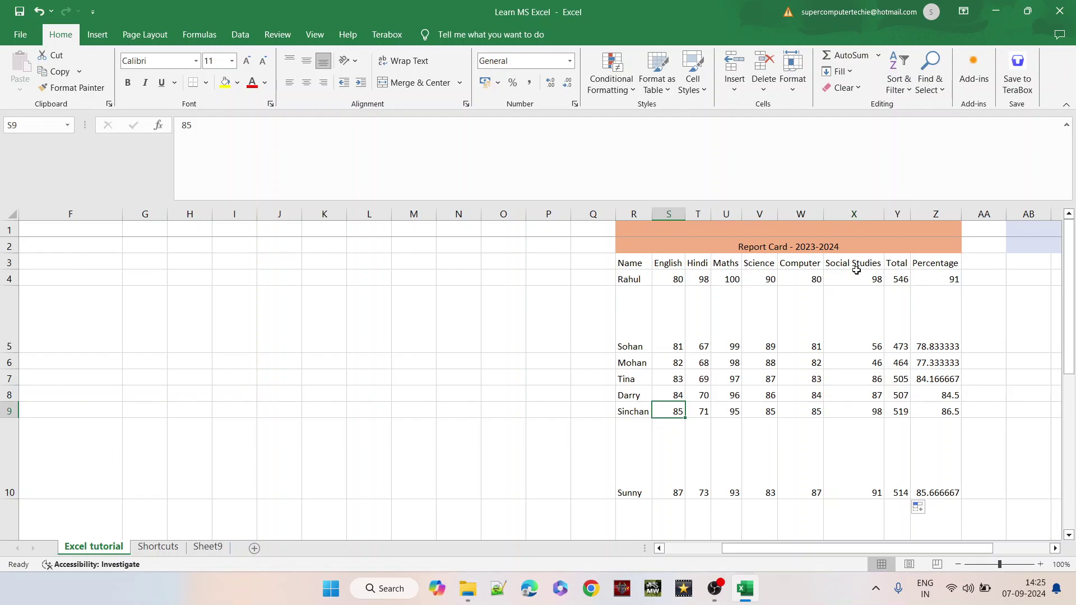
click(862, 411)
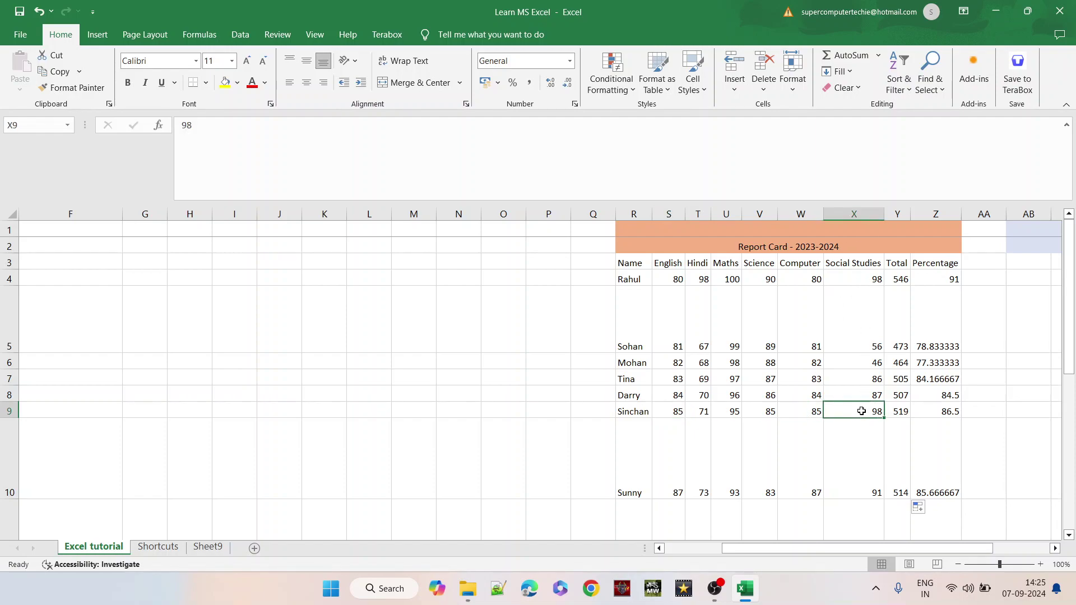
click(907, 410)
drag(869, 411, 678, 415)
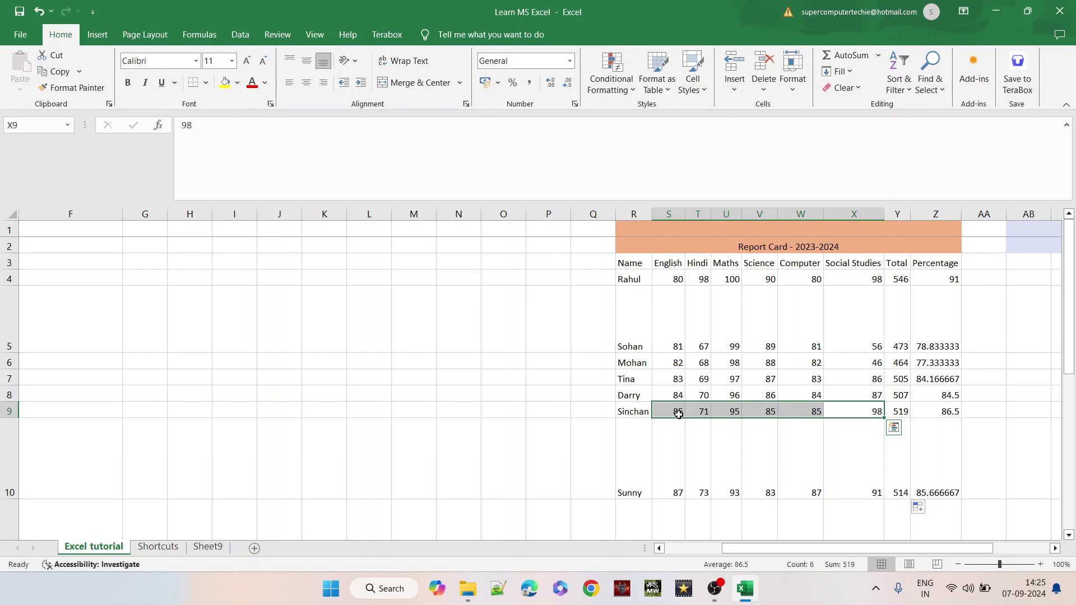
click(942, 278)
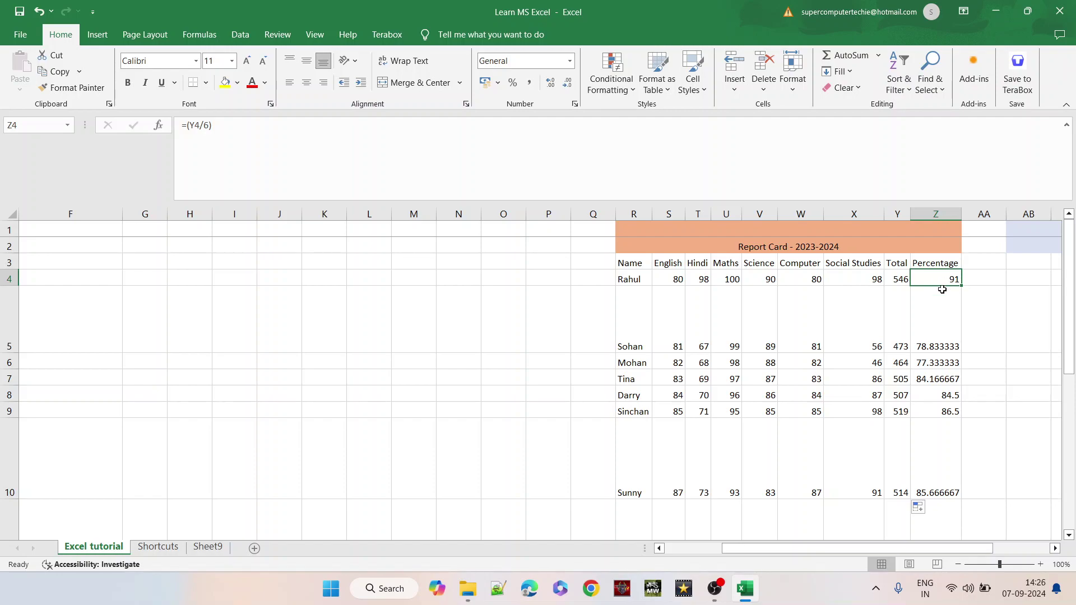
drag(964, 288, 965, 417)
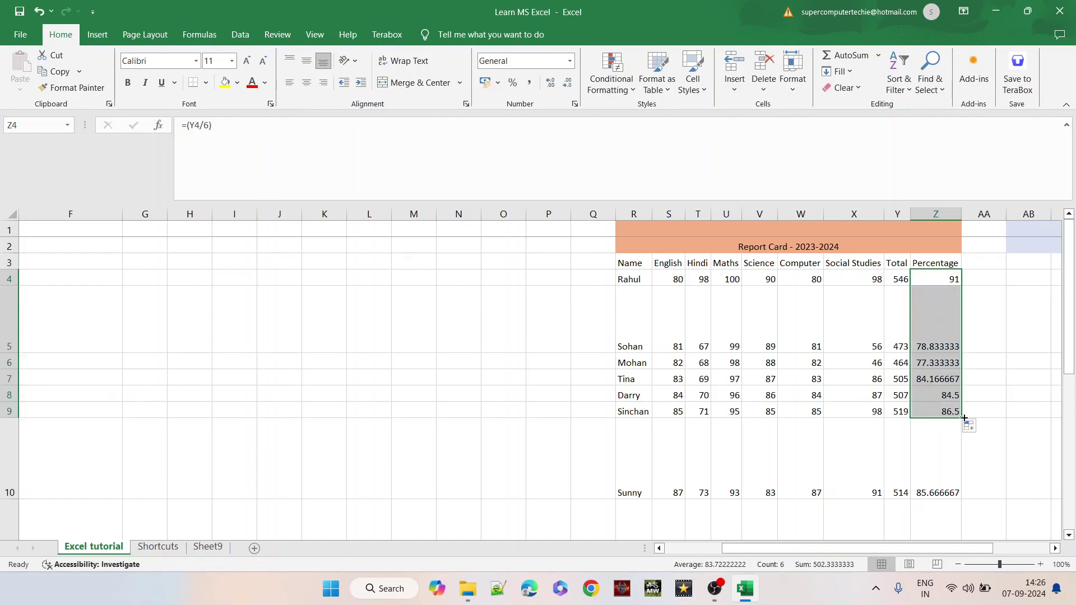
right_click(936, 348)
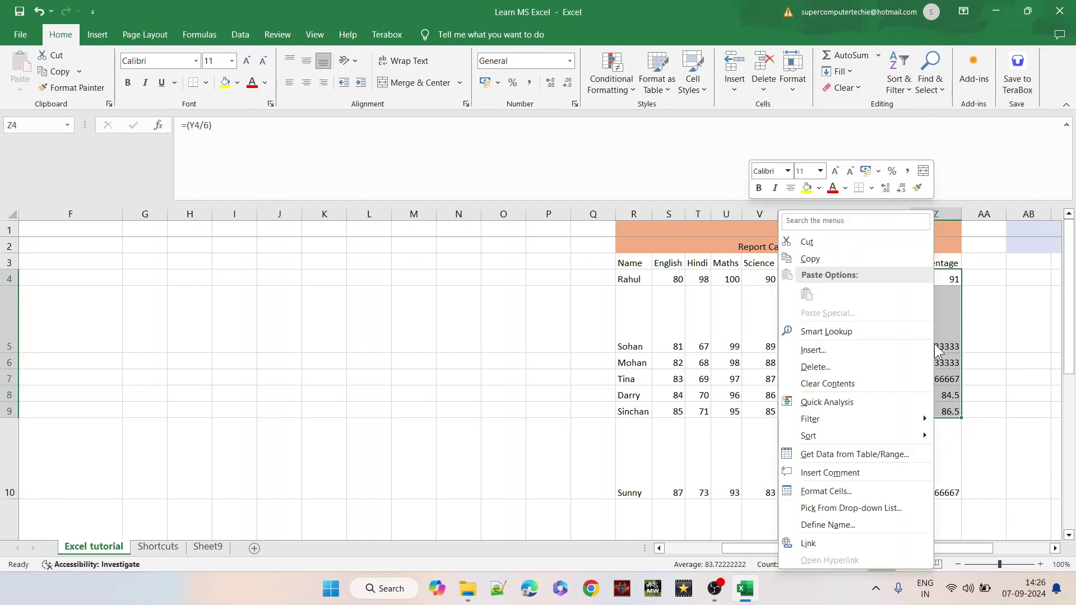
click(959, 285)
click(957, 280)
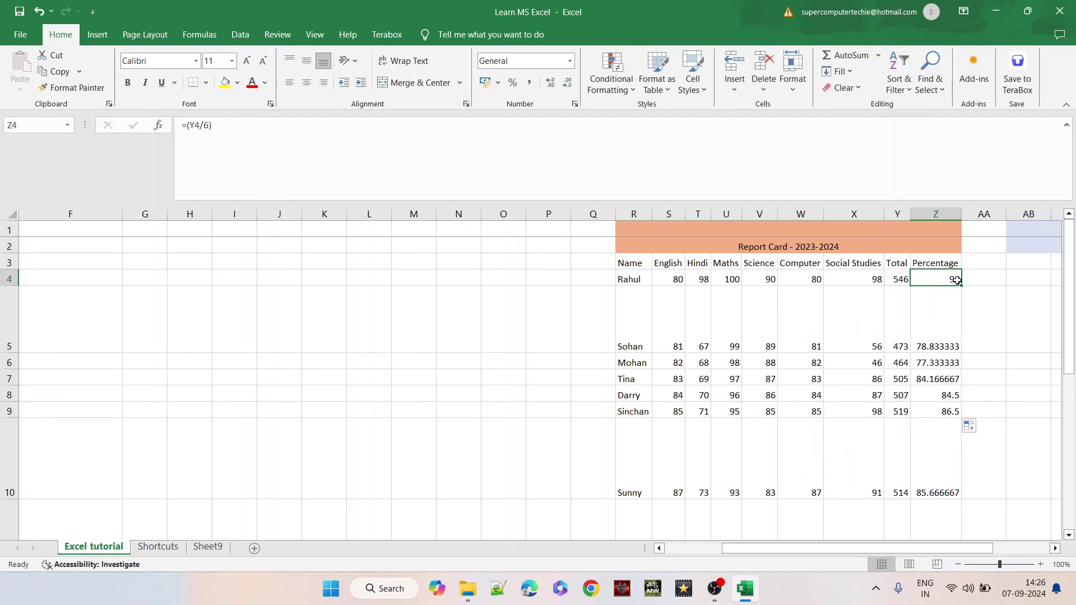
click(947, 299)
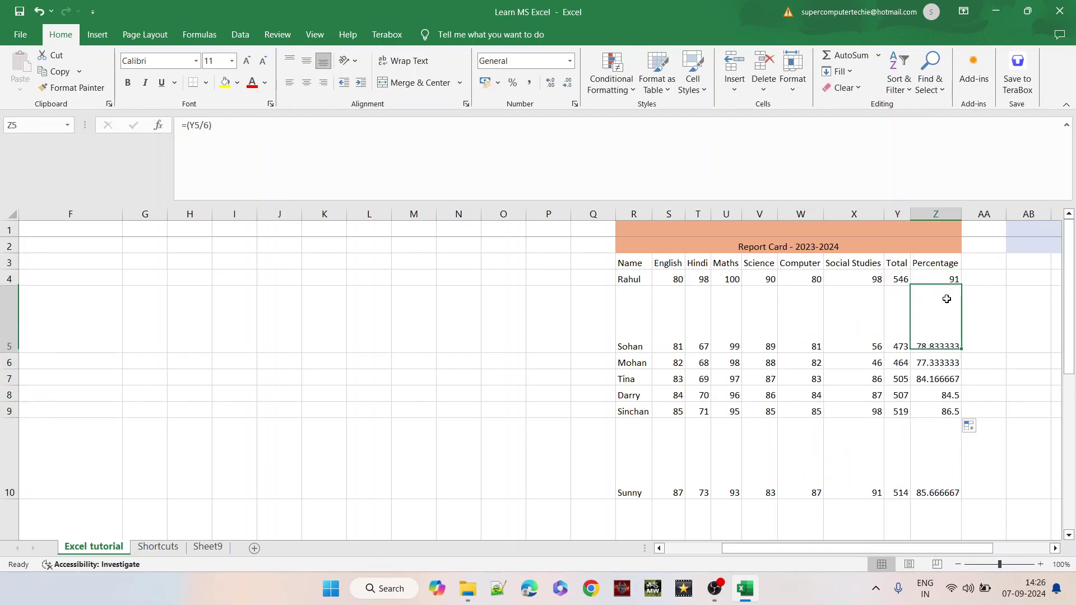
click(896, 311)
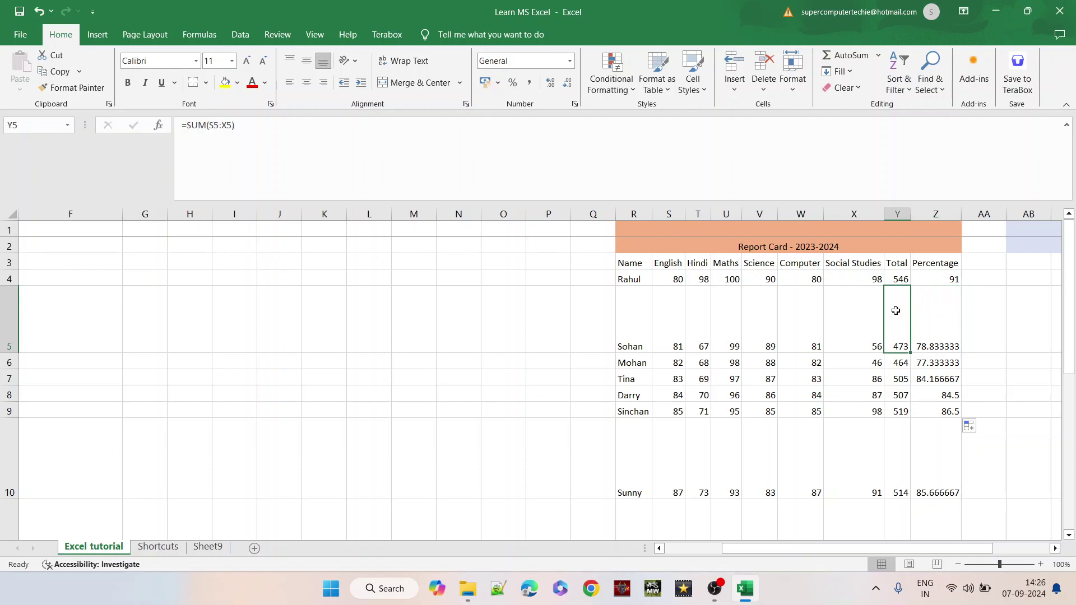
drag(876, 312, 775, 318)
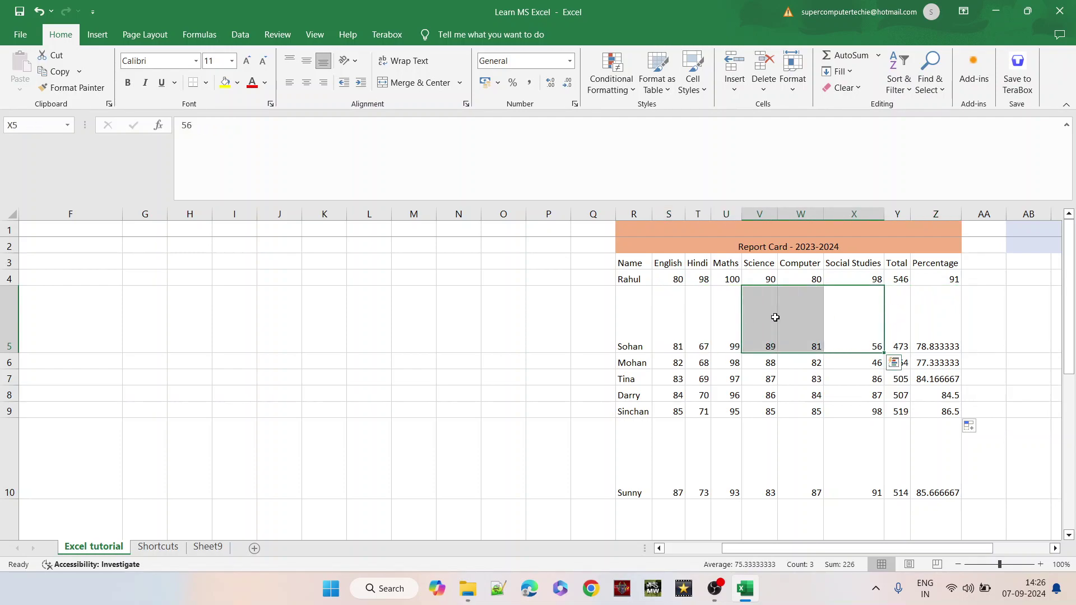
click(943, 320)
click(946, 280)
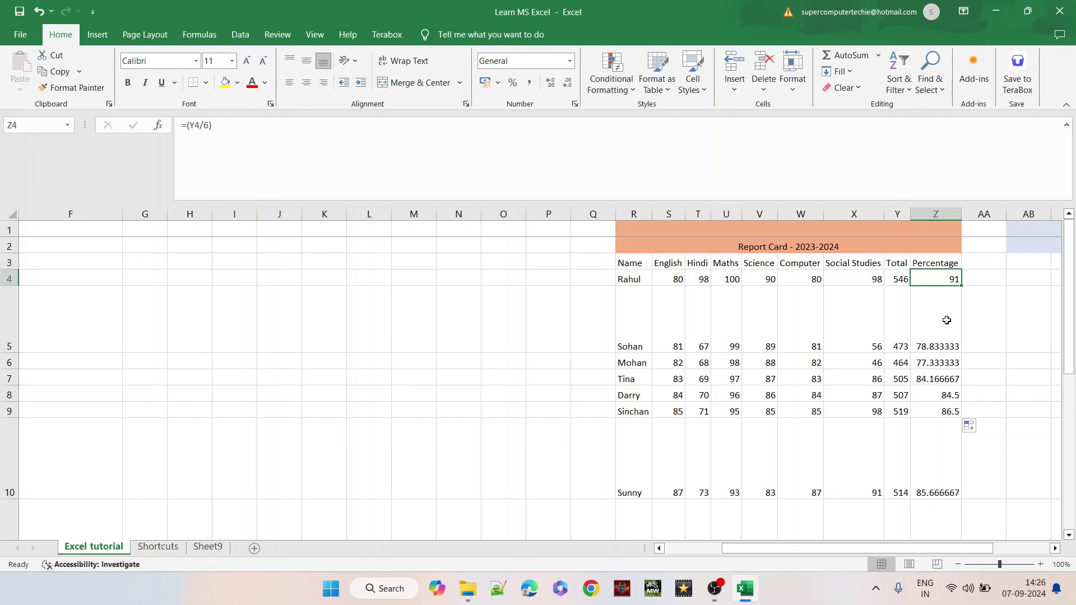
- Scroll back to the tutorial topic list, browse it, and select the Functions row 16
drag(781, 552, 675, 550)
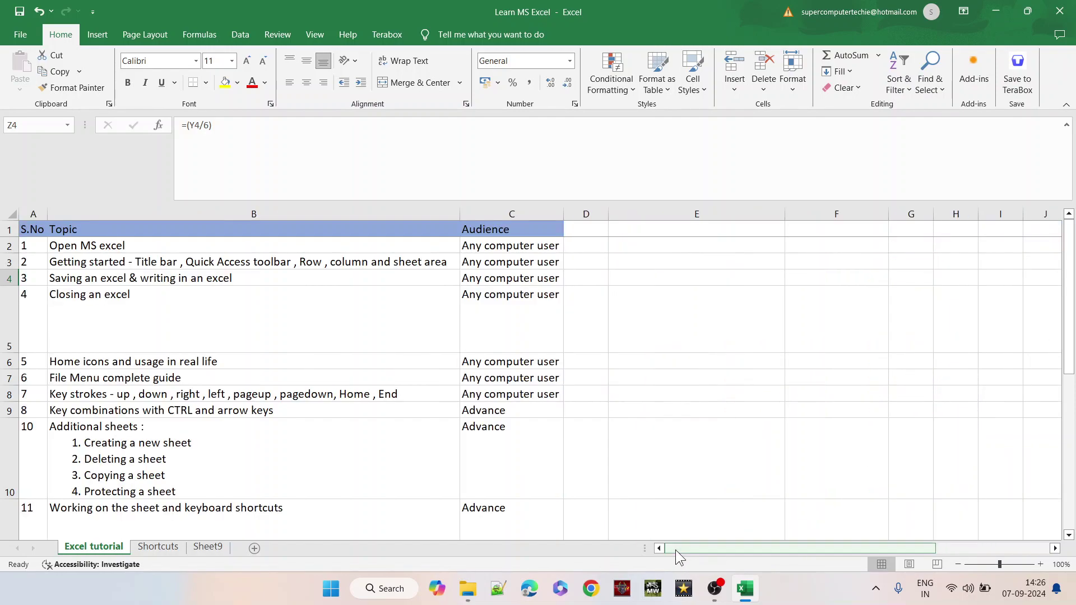
click(220, 444)
key(Down)
key(Down)
key(Down)
key(Down)
key(Down)
key(Down)
key(Down)
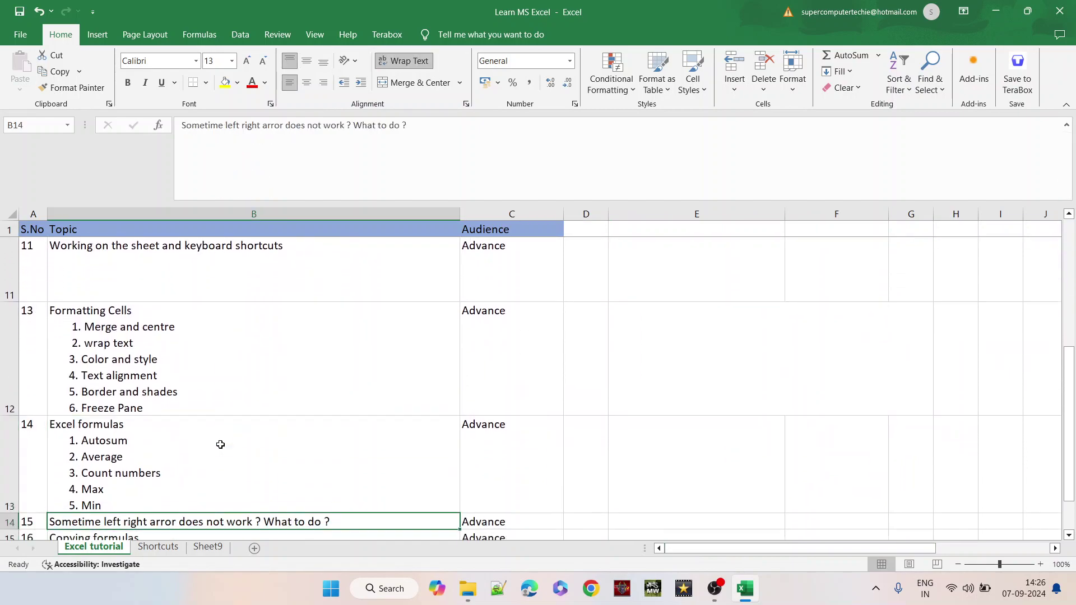
key(Up)
key(Up)
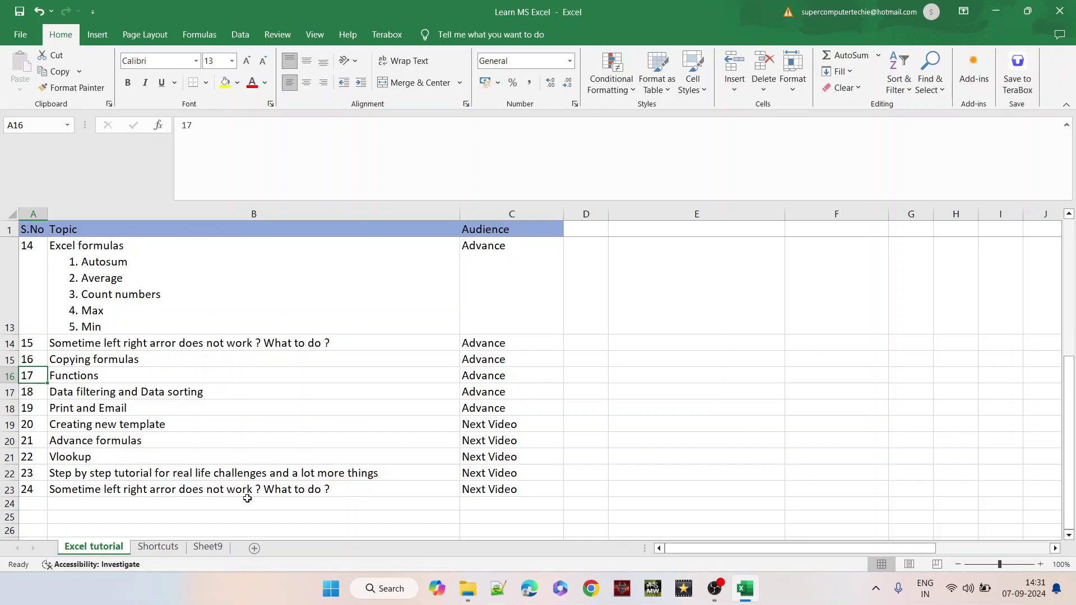
click(5, 377)
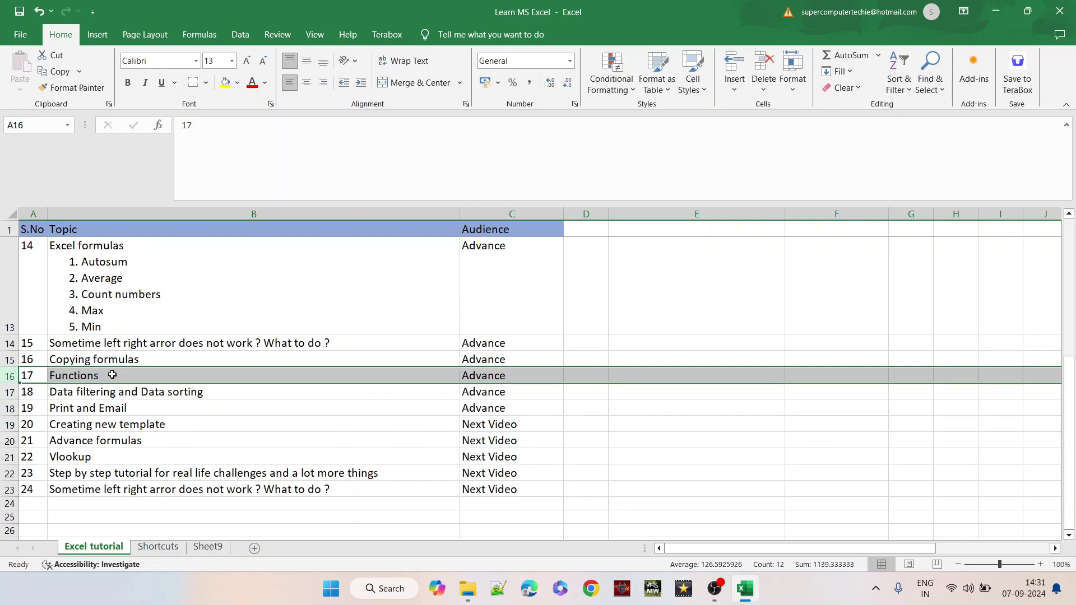
- Move to cell AA3, the empty cell right of the Percentage heading
click(487, 371)
key(Right)
key(Right)
key(Right)
key(Right)
key(Right)
key(Right)
key(Right)
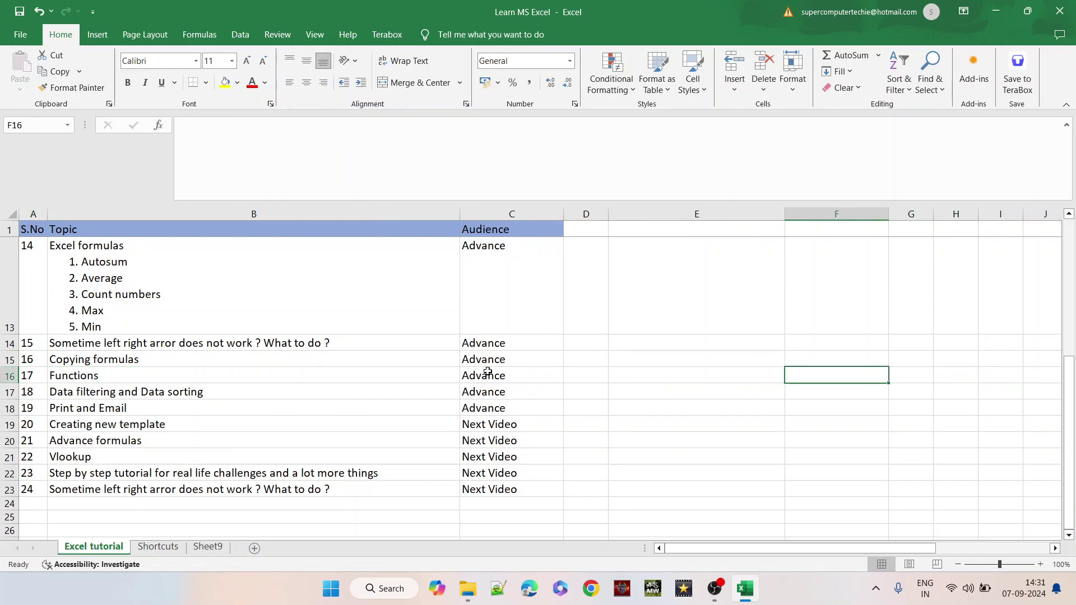
key(Right)
key(Right)
key(Right)
key(Right)
key(Right)
key(Right)
key(Right)
key(Right)
key(Right)
key(Right)
key(Right)
key(Right)
key(Right)
key(Right)
key(Right)
key(Right)
key(Right)
key(Right)
key(Right)
key(Right)
key(Up)
key(Left)
key(Left)
key(Left)
key(Left)
key(Left)
key(Left)
key(Left)
key(Left)
key(Left)
key(Up)
key(Up)
key(Up)
key(Up)
key(Up)
key(Up)
key(Up)
key(Up)
key(Up)
key(Up)
key(Up)
key(Up)
key(Up)
key(Up)
key(Down)
key(Down)
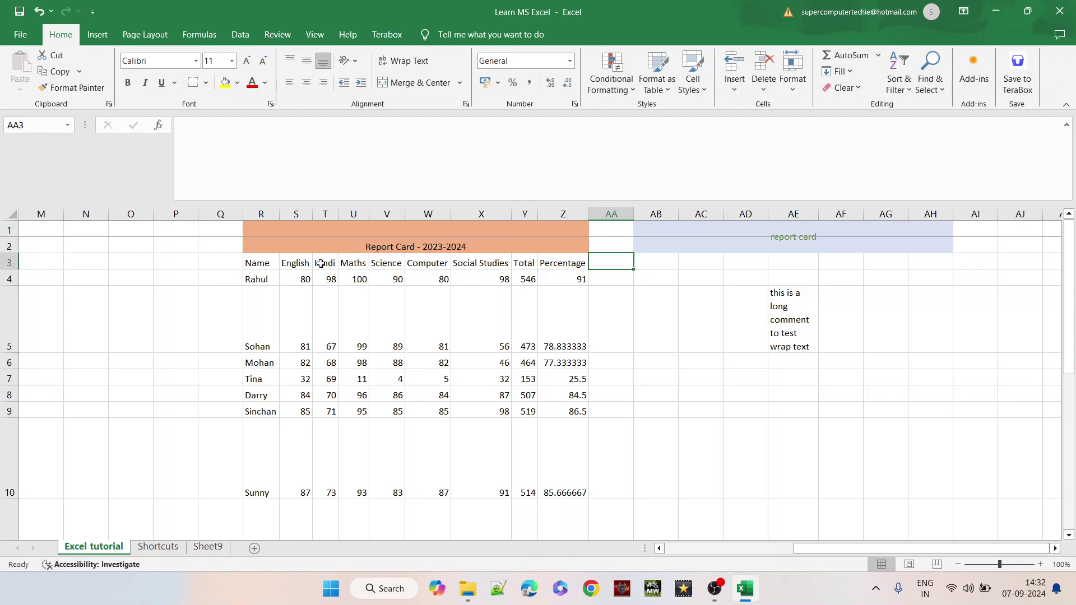
- Enter the heading 'Pass/Fail' in AA3 and =IF(Z4>40,"Pass","Fail") in AA4
text(Pass)
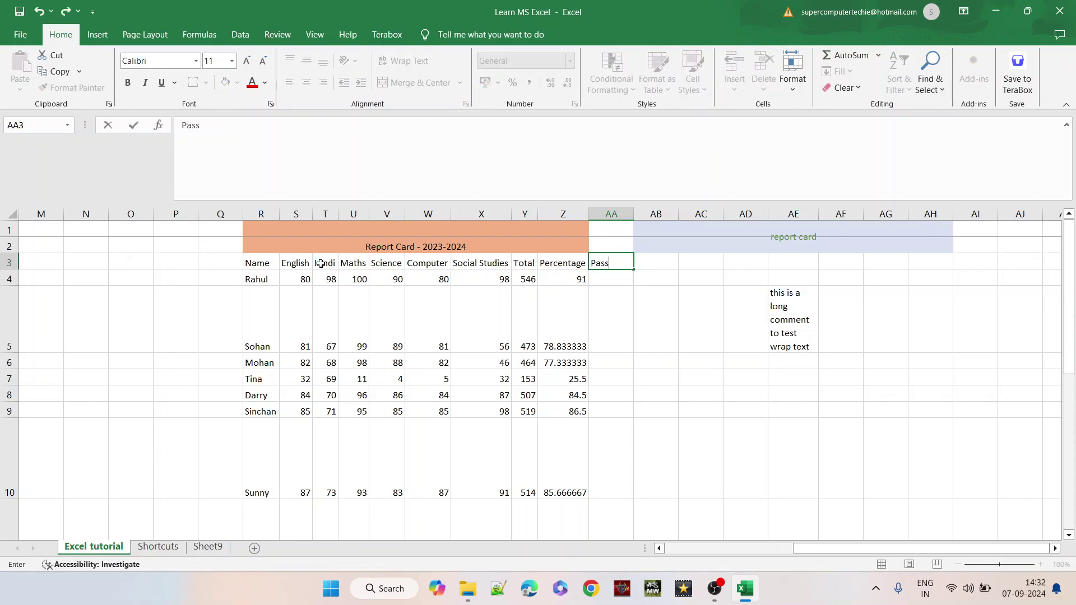
text(/Fail)
key(Return)
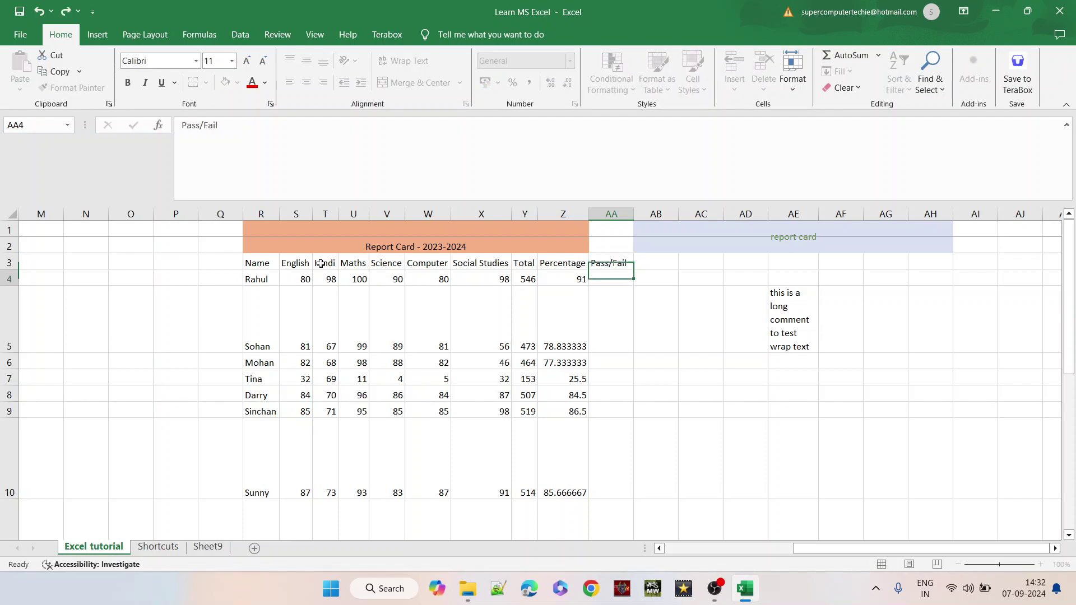
text(=)
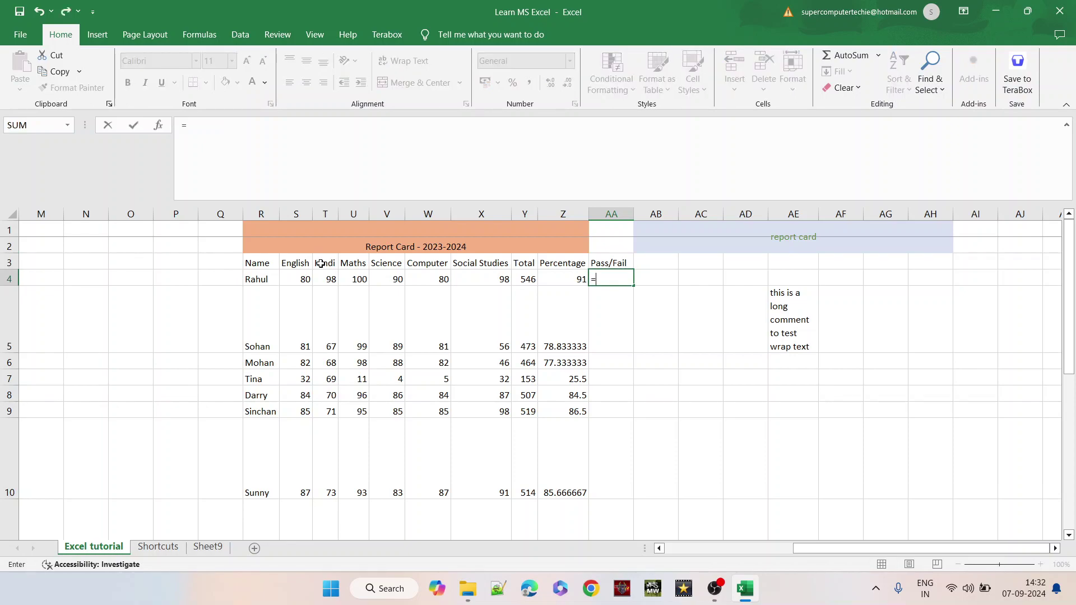
text(if()
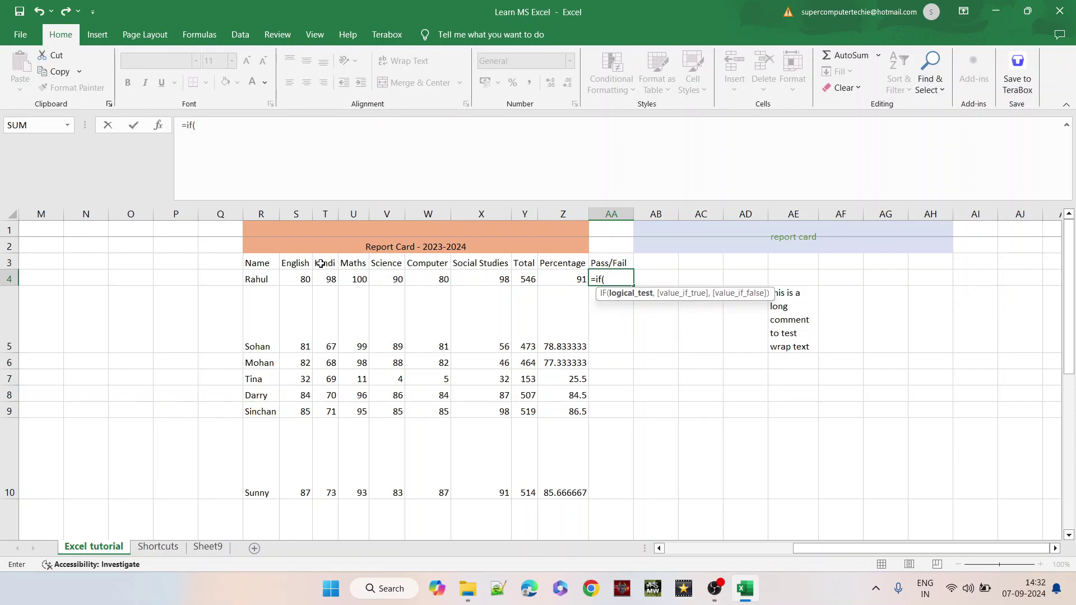
click(558, 281)
text(>)
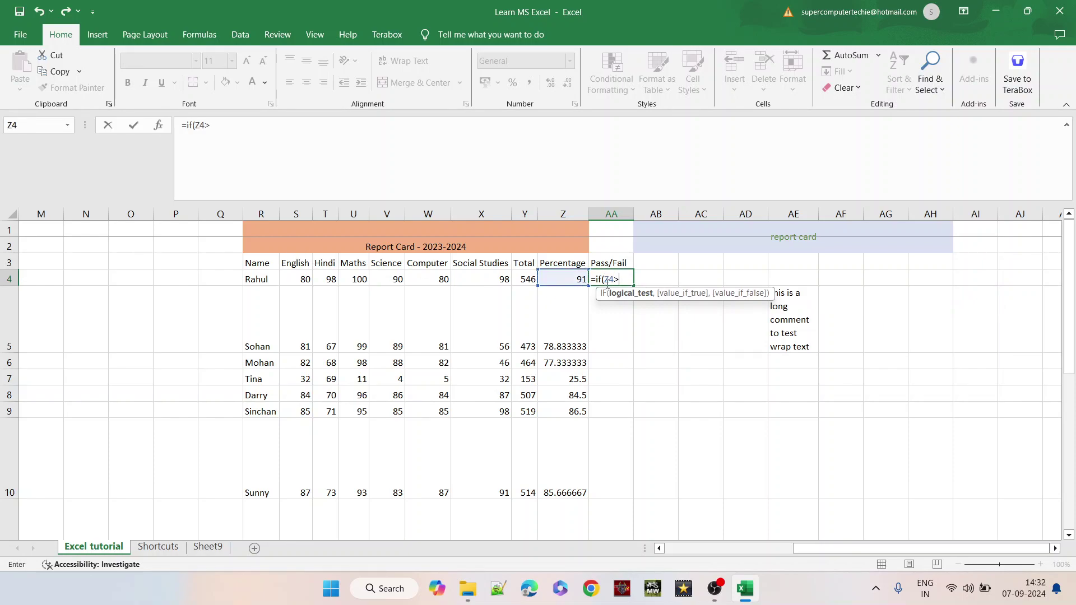
text(40,")
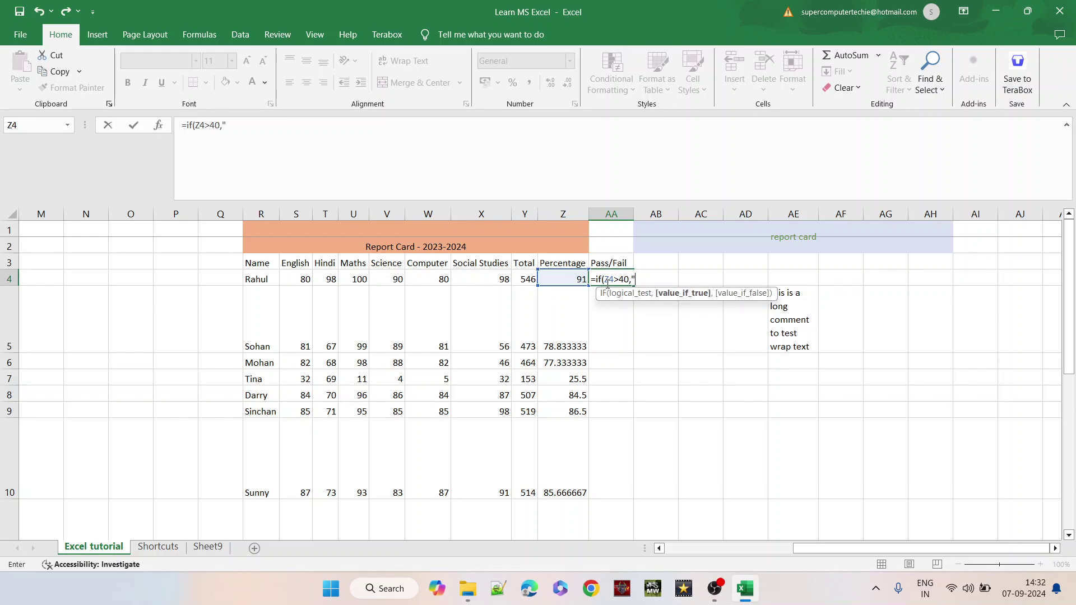
text(Pass",)
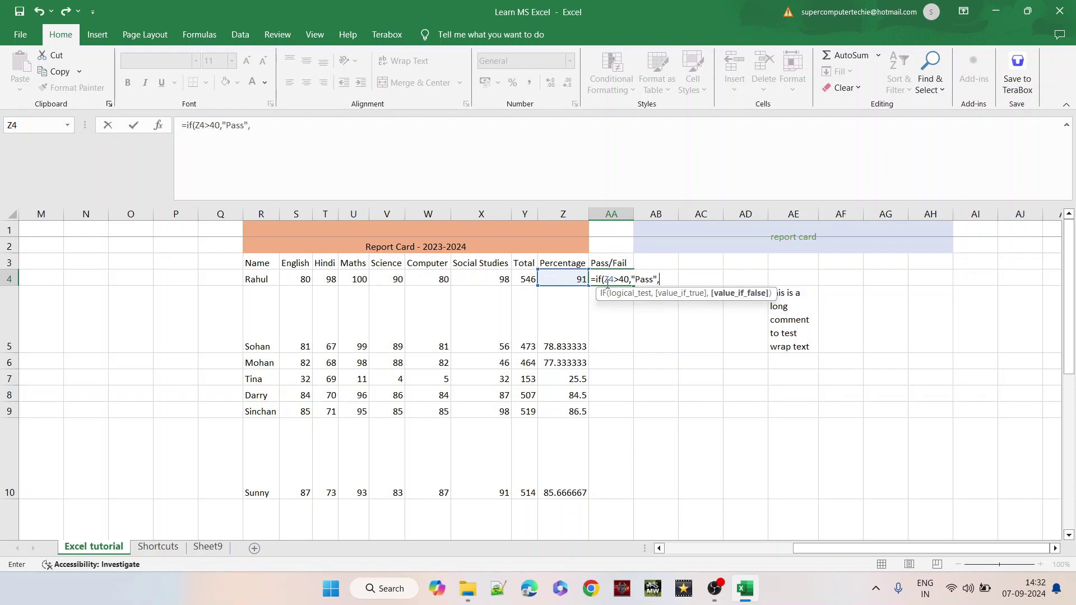
text("Fail"))
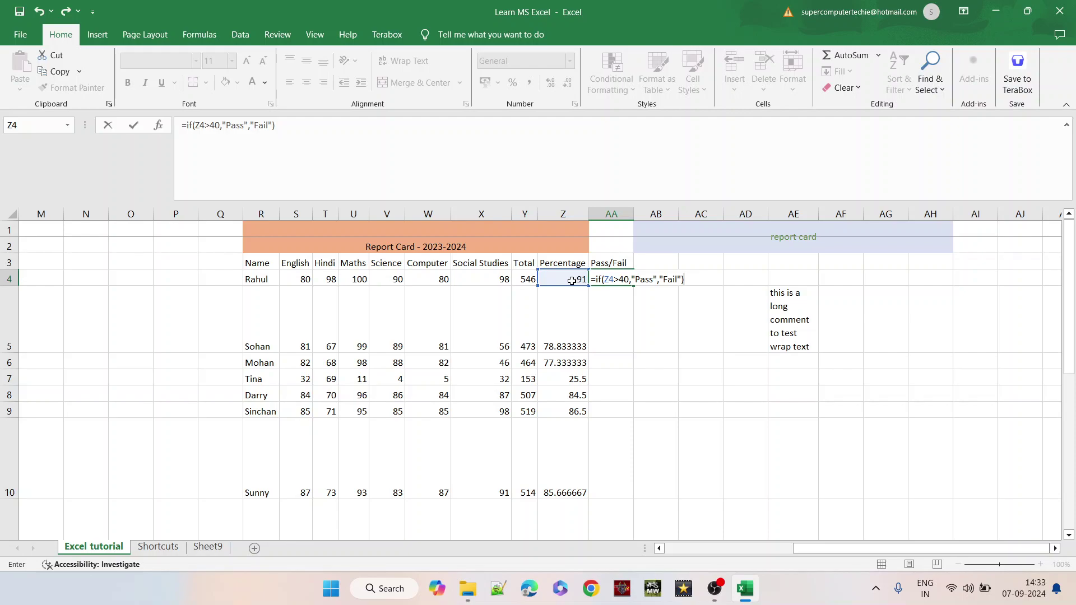
key(Return)
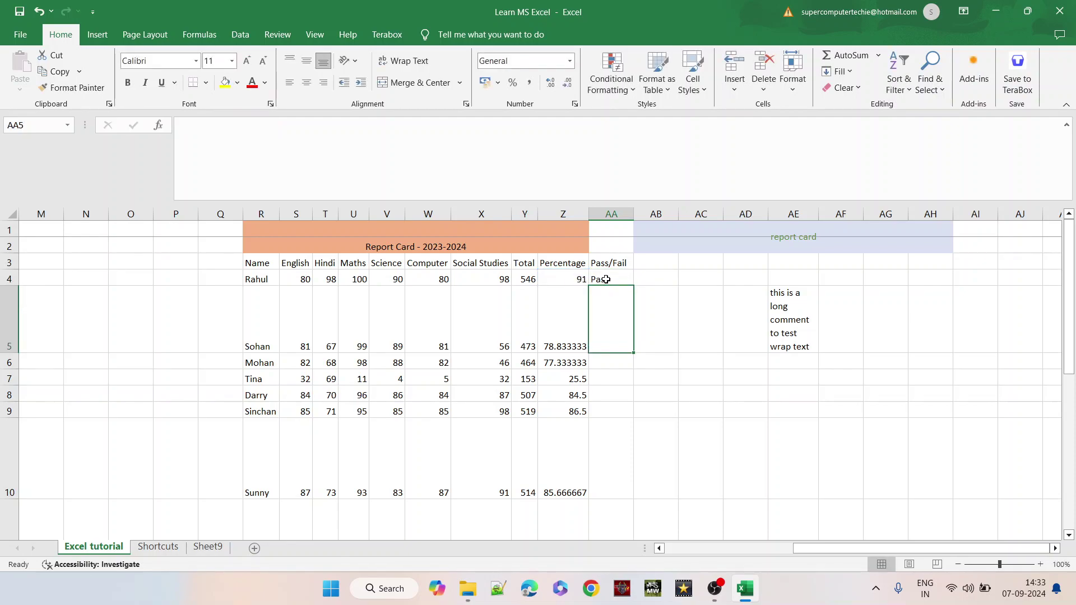
- Check the formulas in Z4 and AA4, then fill the Pass/Fail formula down to AA17
click(606, 279)
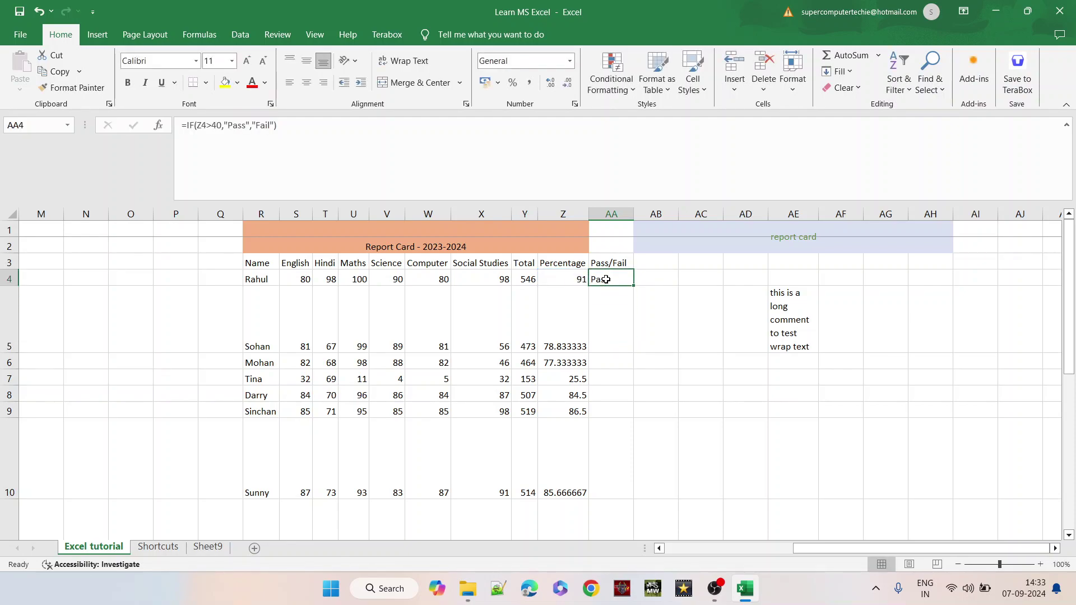
click(578, 281)
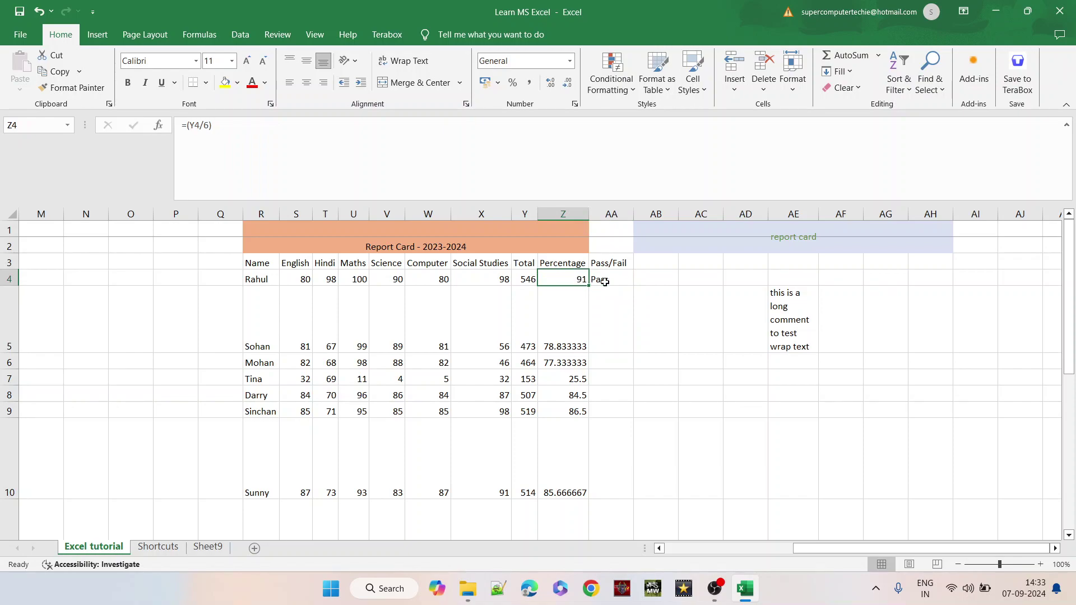
click(631, 281)
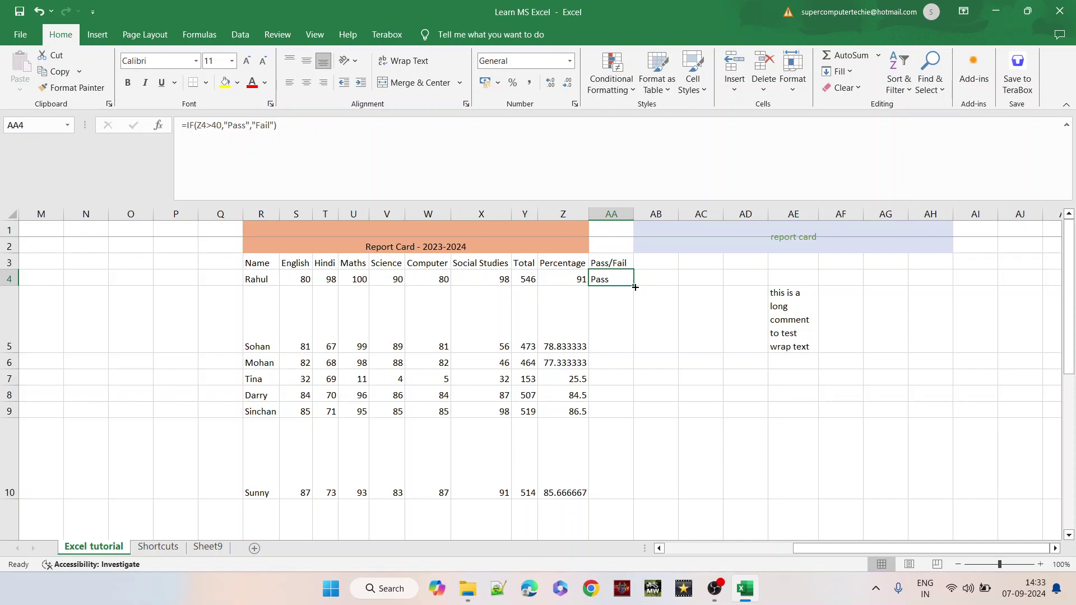
drag(635, 287, 624, 516)
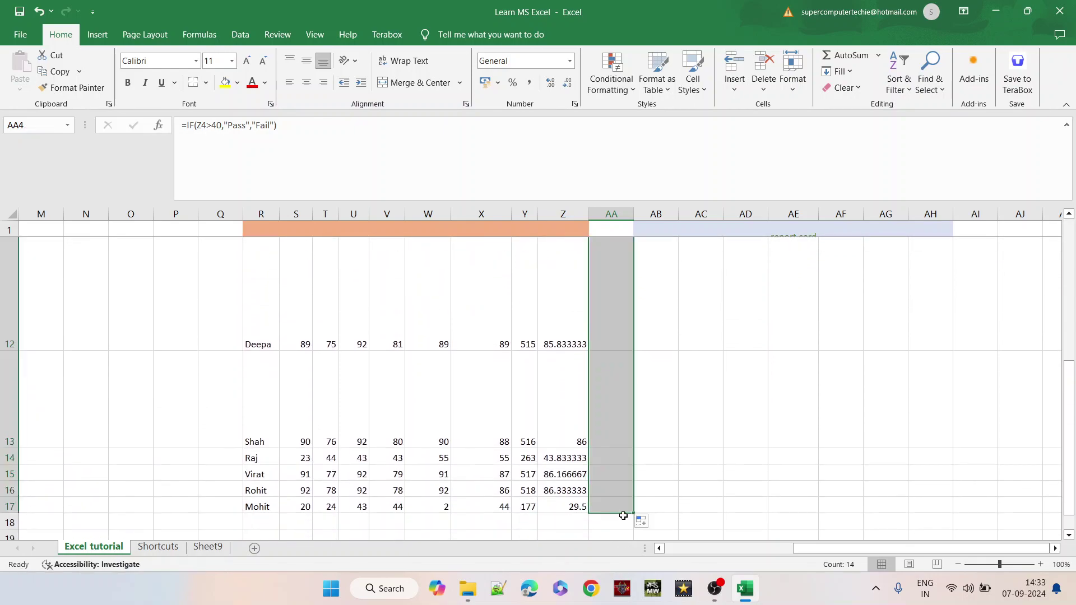
key(ctrl+shift+Up)
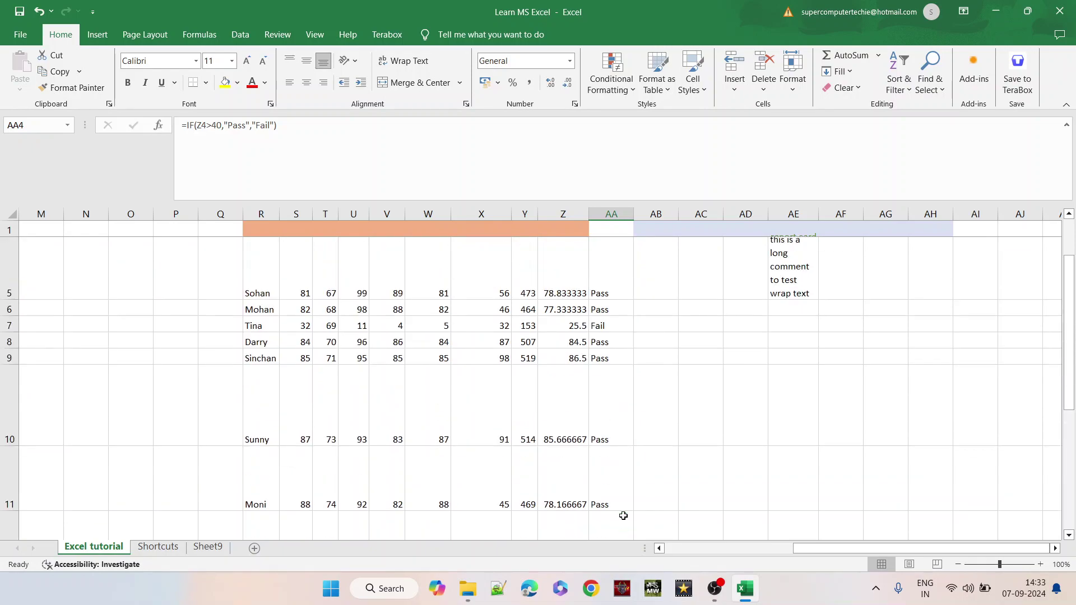
key(ctrl+Up)
key(ctrl+Up)
key(Down)
key(Down)
key(Down)
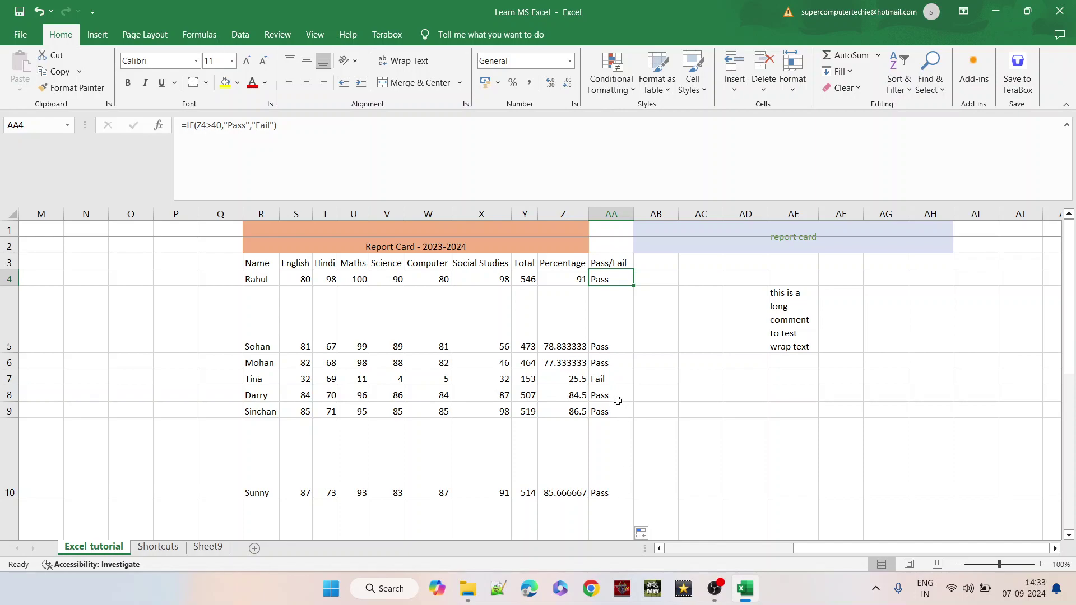
- Confirm Tina's 25.5 percentage in Z7 gives 'Fail' in AA7 from the IF formula
click(573, 372)
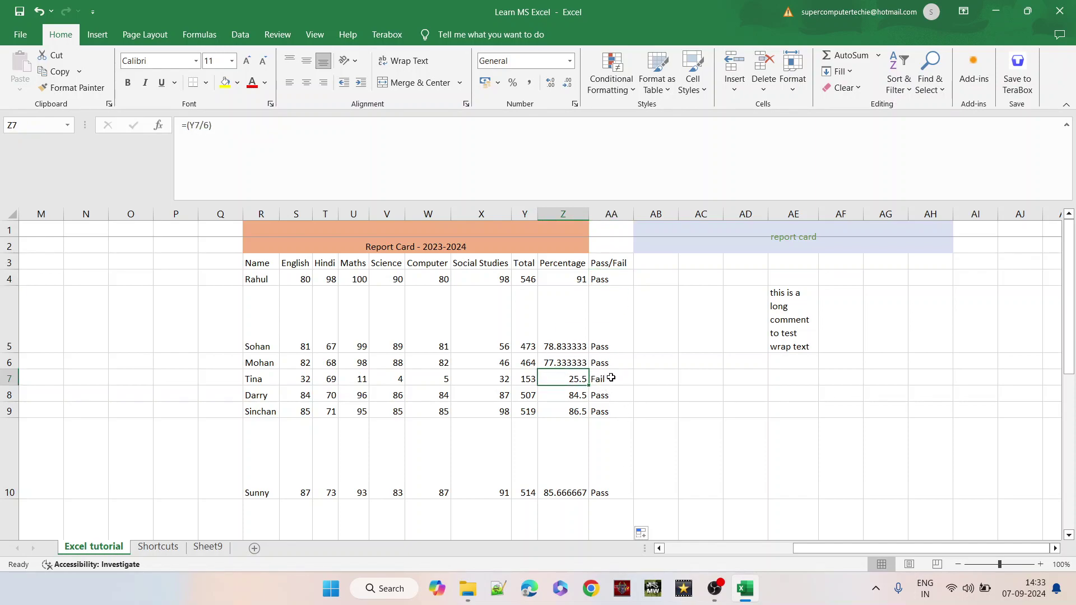
click(611, 378)
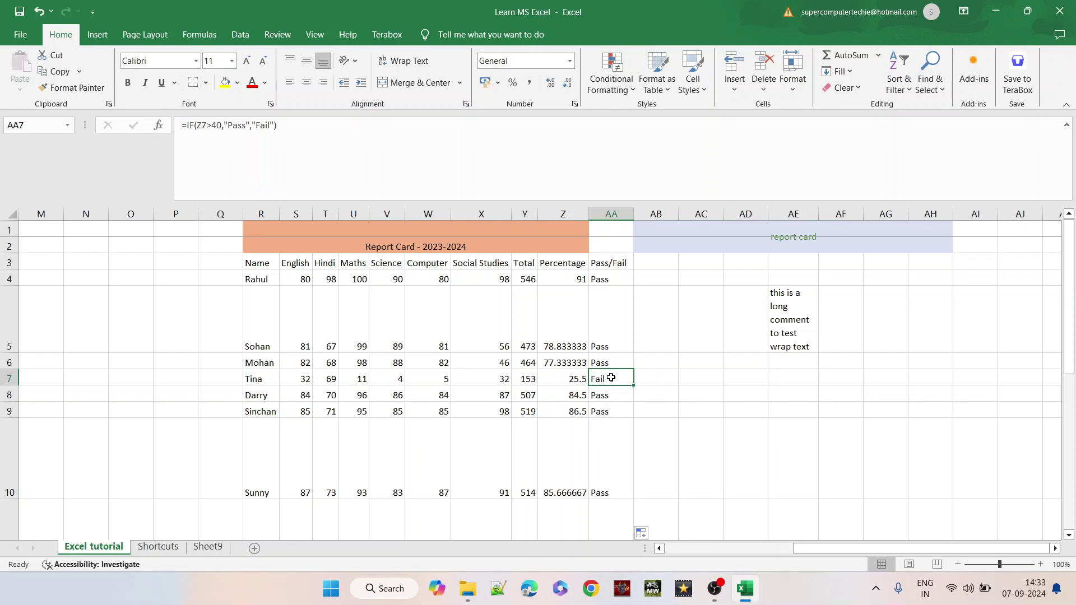
click(642, 377)
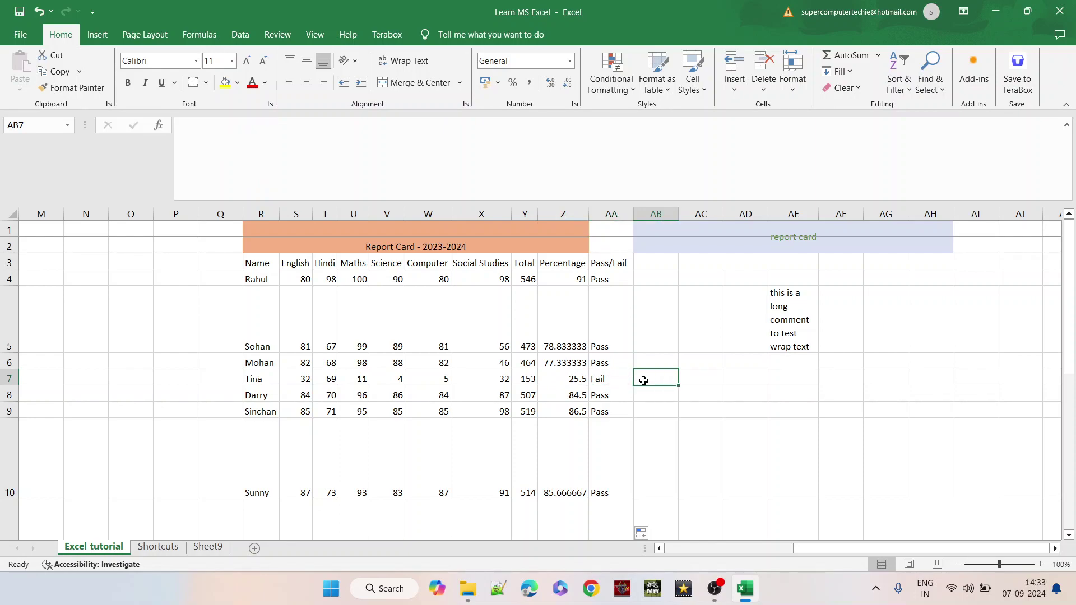
click(603, 380)
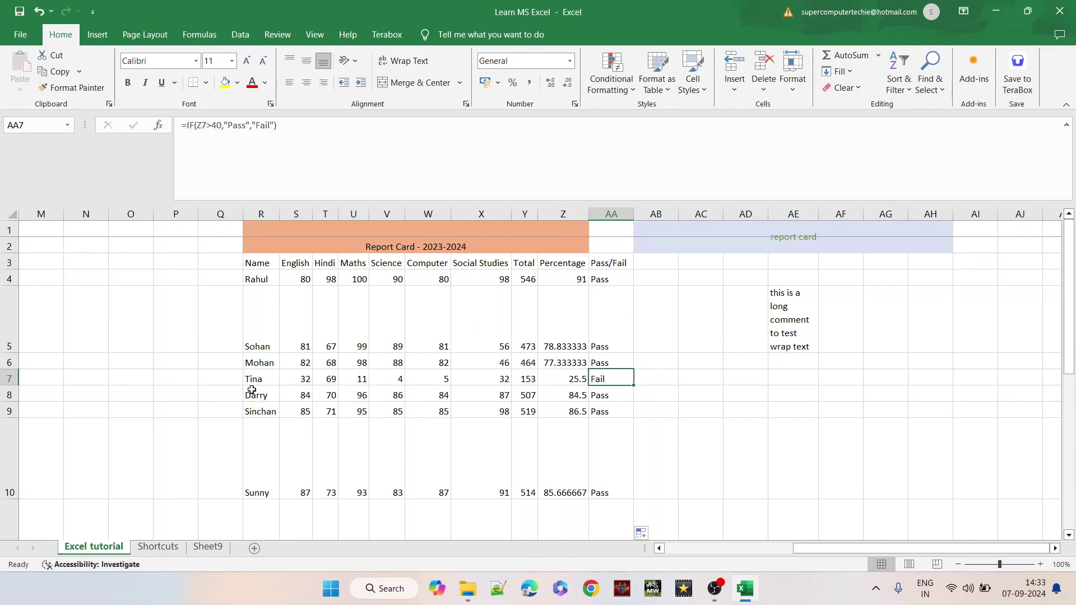
click(566, 383)
click(613, 381)
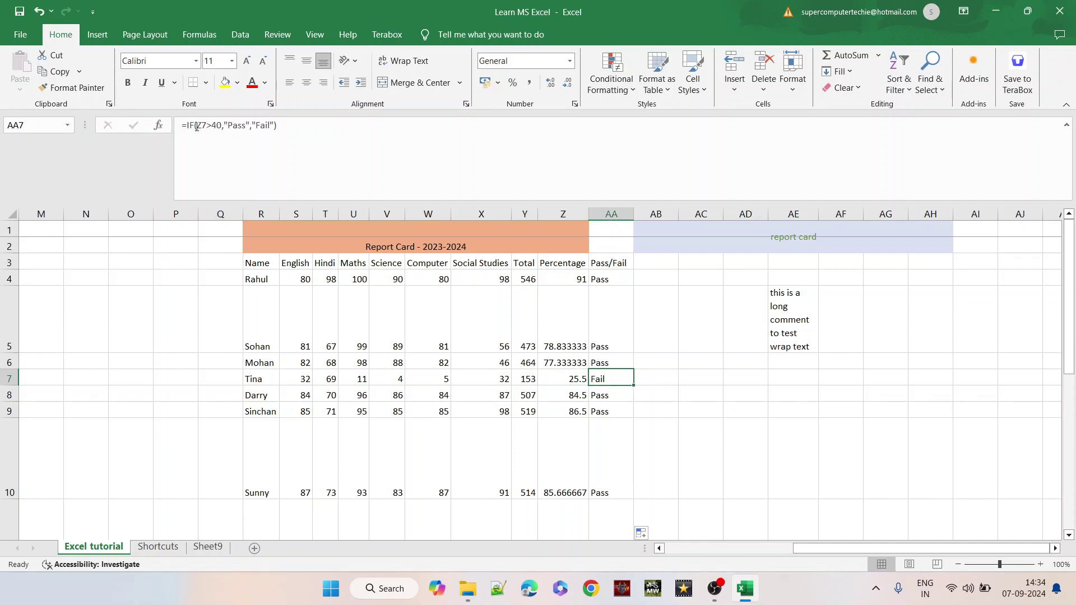
- Remove the comma after 40 in the IF formula to show the error, then restore it
click(225, 126)
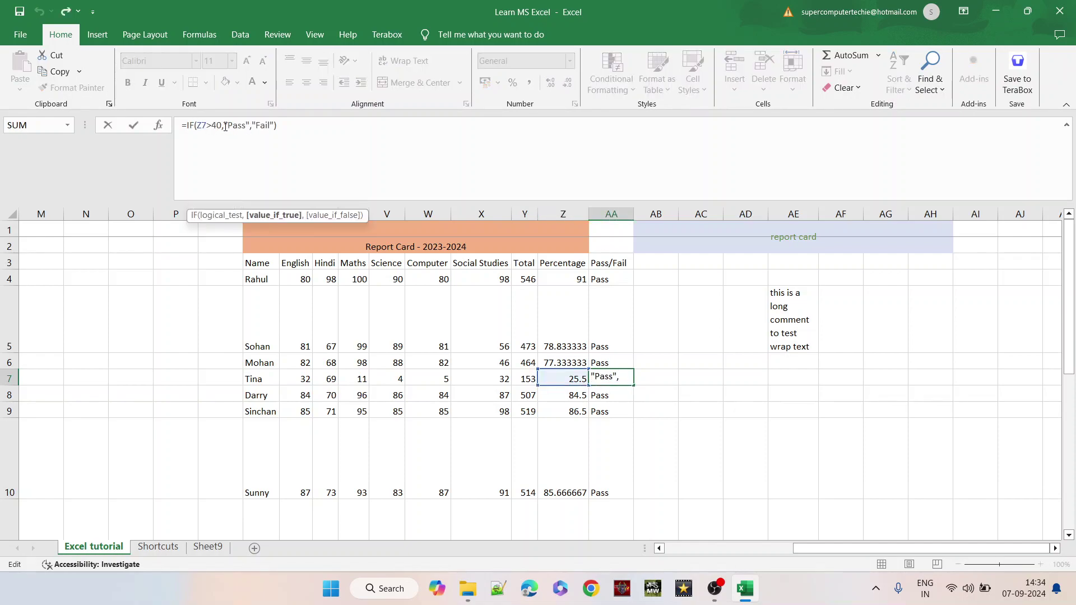
key(BackSpace)
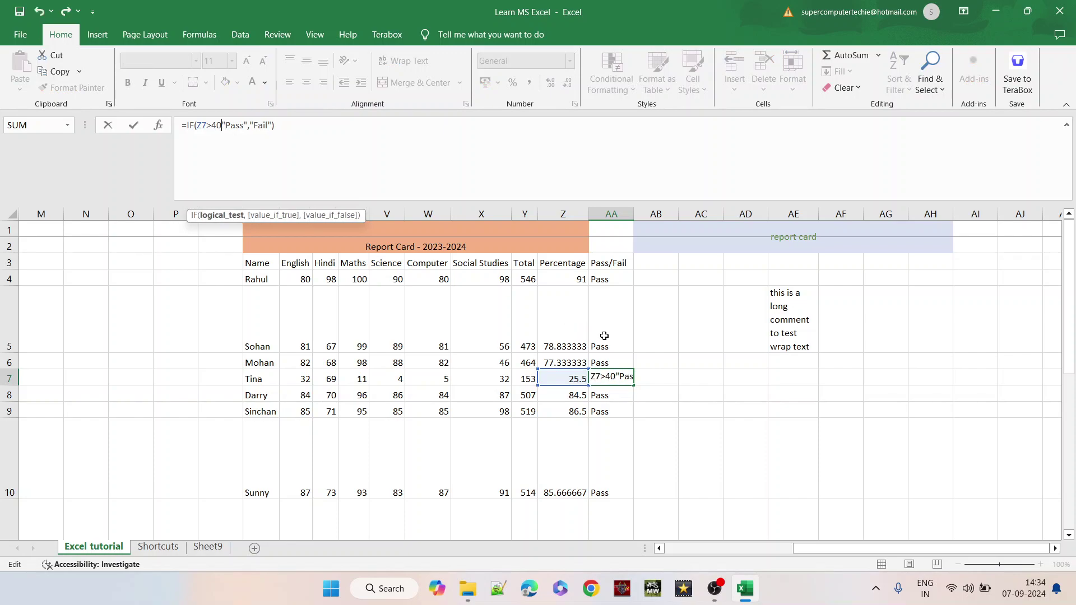
key(Return)
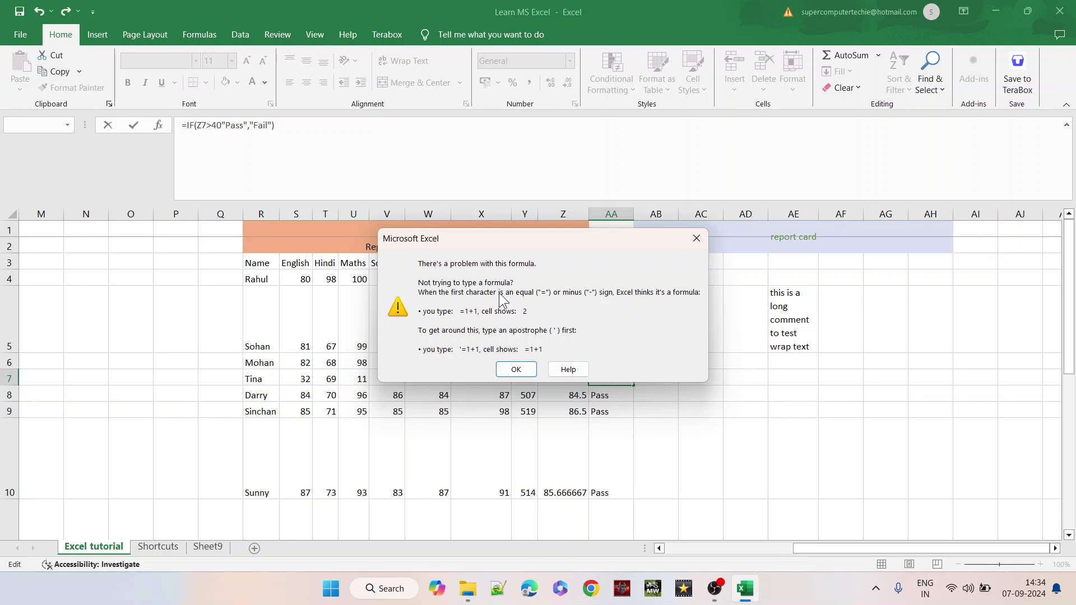
click(504, 364)
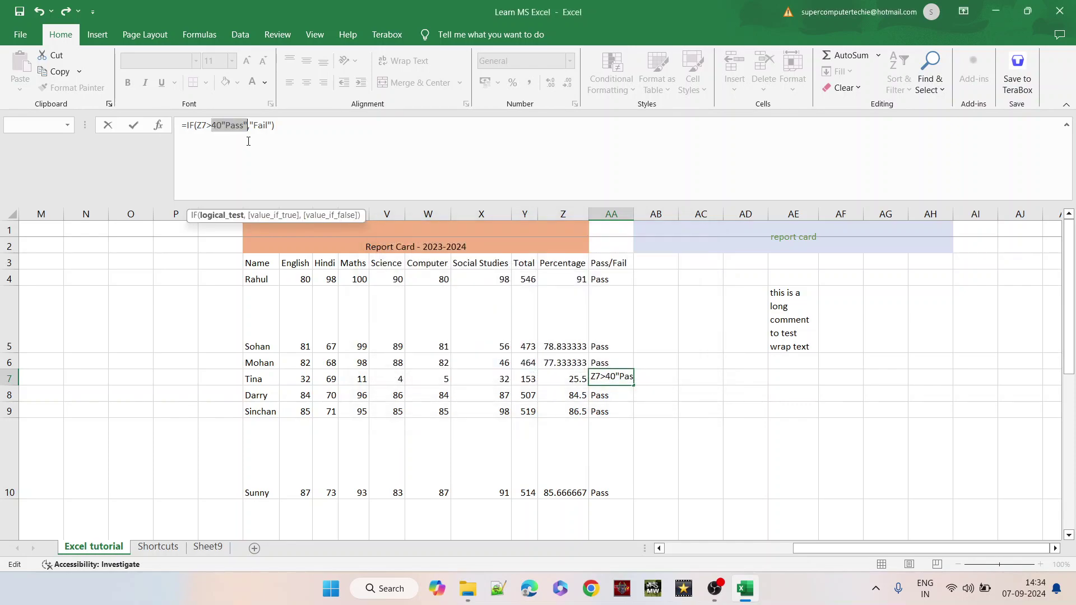
click(222, 125)
text(,)
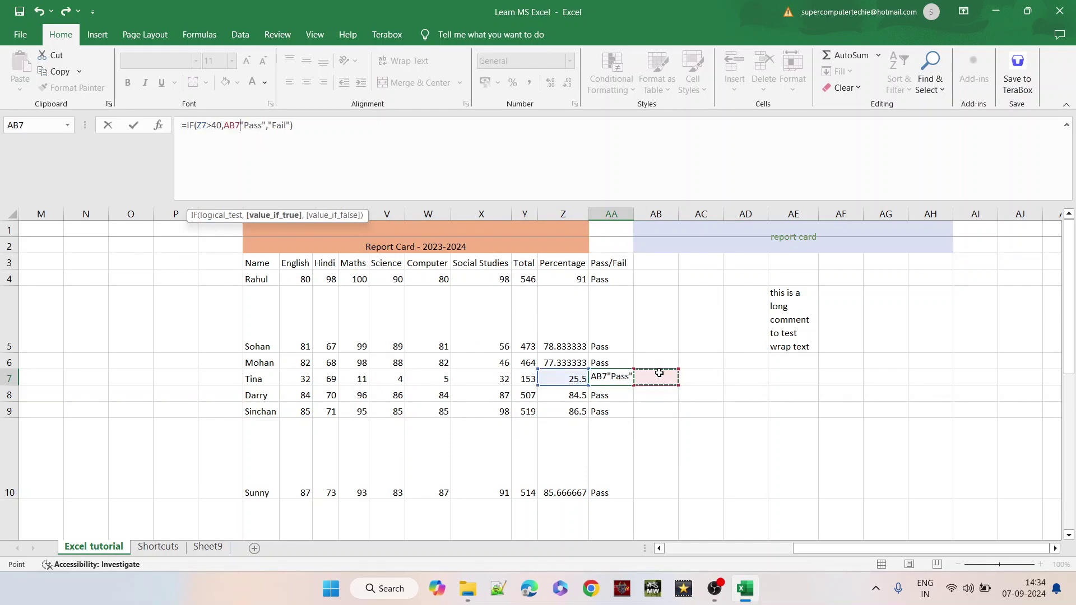
key(ctrl+Return)
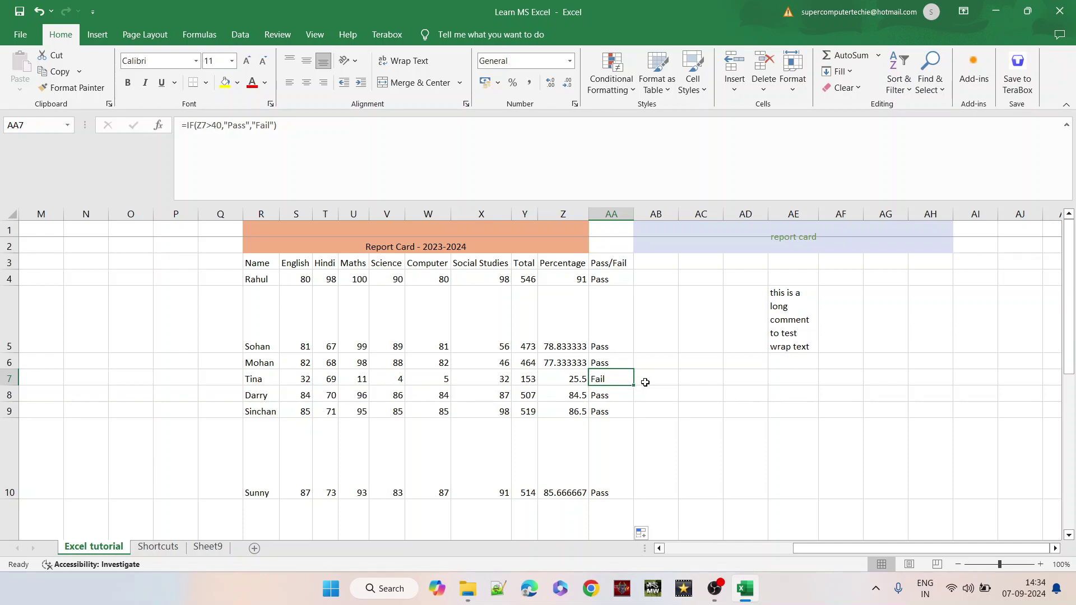
- Browse the topic list rows near Data filtering and Data sorting, then return to column AA
key(Left)
key(Left)
key(Left)
key(Left)
key(Home)
key(Down)
key(Down)
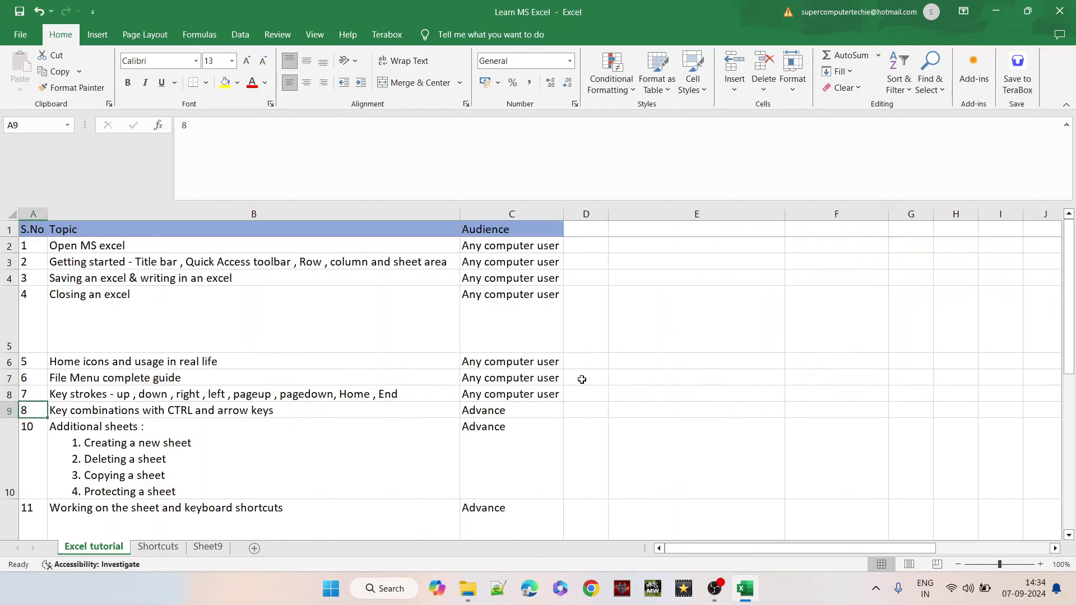
key(Down)
key(Down)
key(Down)
key(Down)
key(Down)
key(Down)
key(Down)
key(Down)
key(Up)
key(Down)
key(Down)
key(Up)
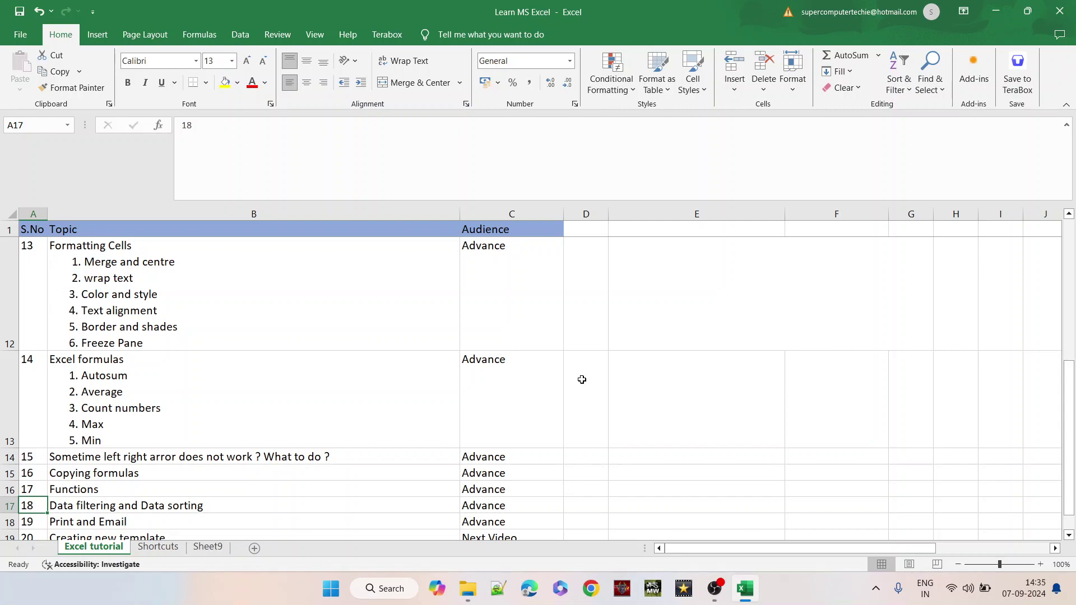
key(Right)
key(Right)
key(Right)
key(Right)
key(Right)
key(Right)
key(Right)
key(Right)
key(Right)
key(Right)
key(Right)
key(Right)
key(Right)
key(Right)
key(Right)
key(Right)
key(Right)
key(Right)
key(Right)
key(Right)
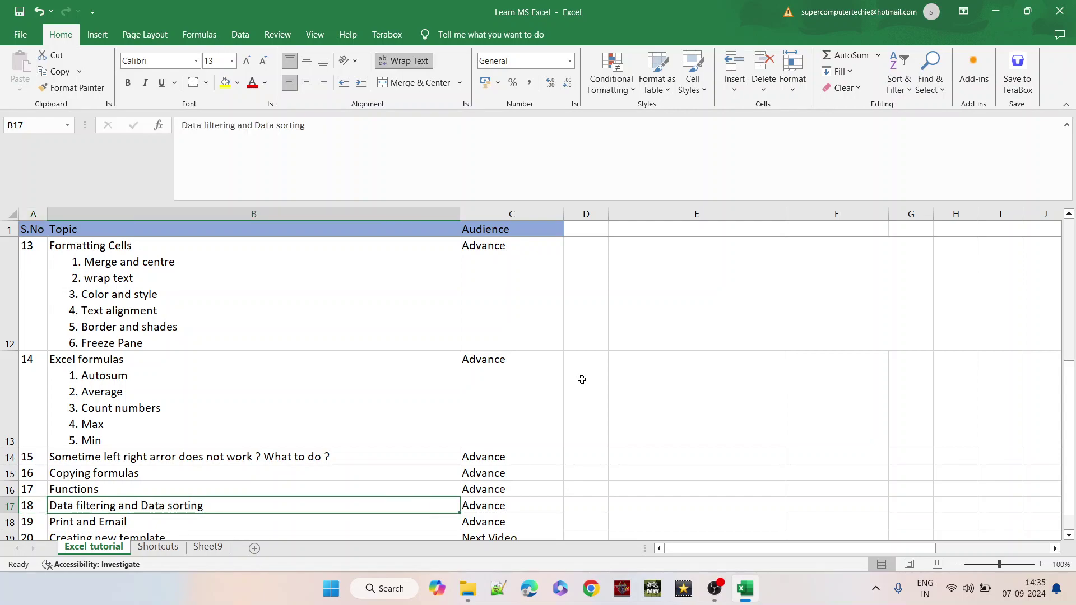
key(Up)
key(Up)
key(Up)
key(Up)
key(Up)
key(Up)
key(Up)
key(Up)
key(Up)
key(Up)
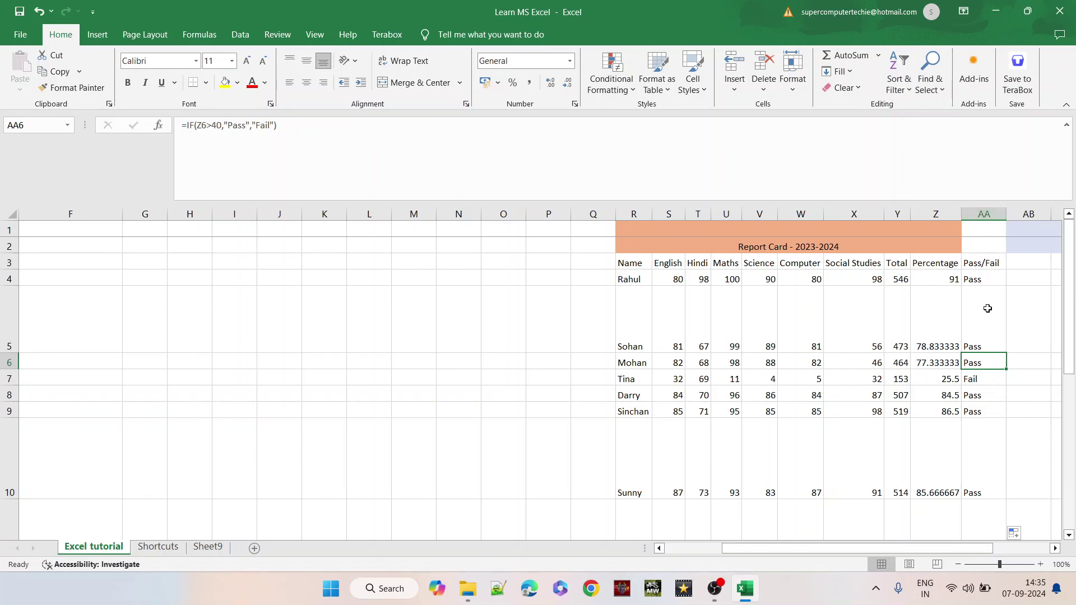
- Filter Pass/Fail column AA to show only Fail rows, leaving Tina and Mohit
click(987, 378)
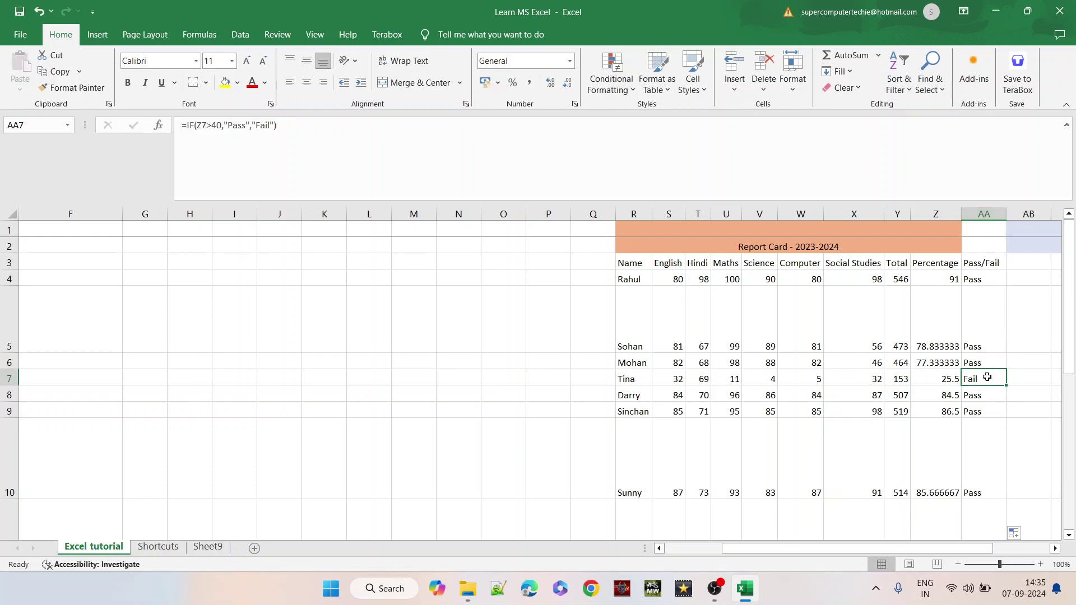
click(985, 215)
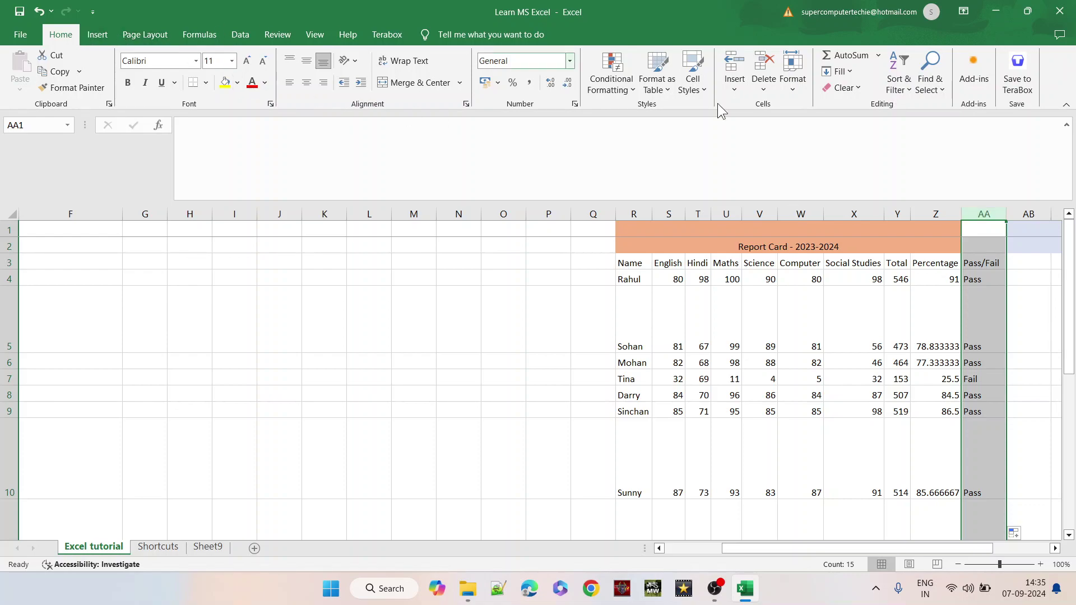
click(897, 80)
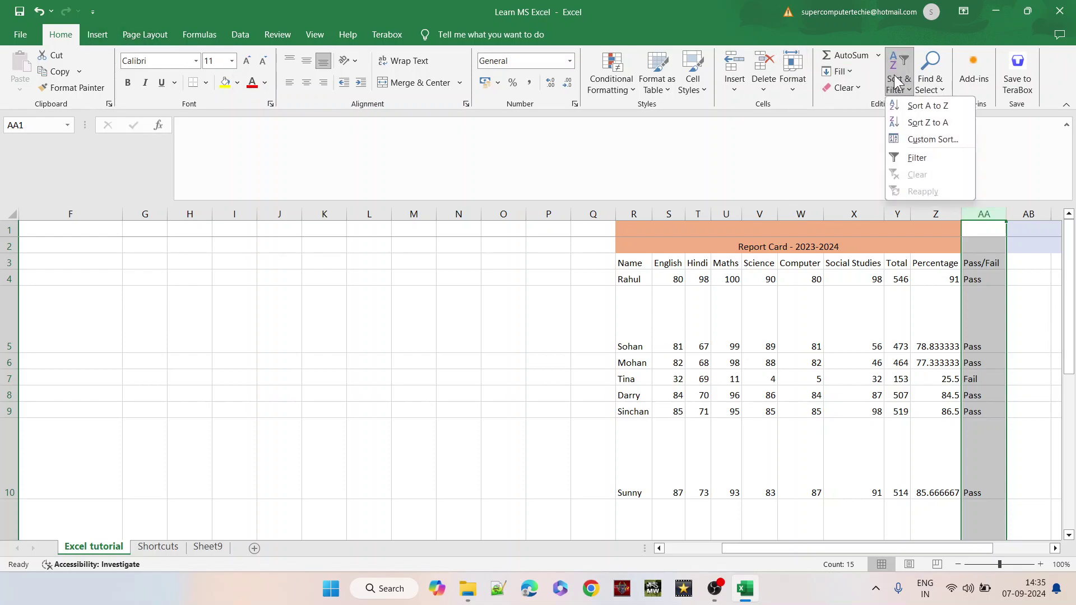
click(918, 157)
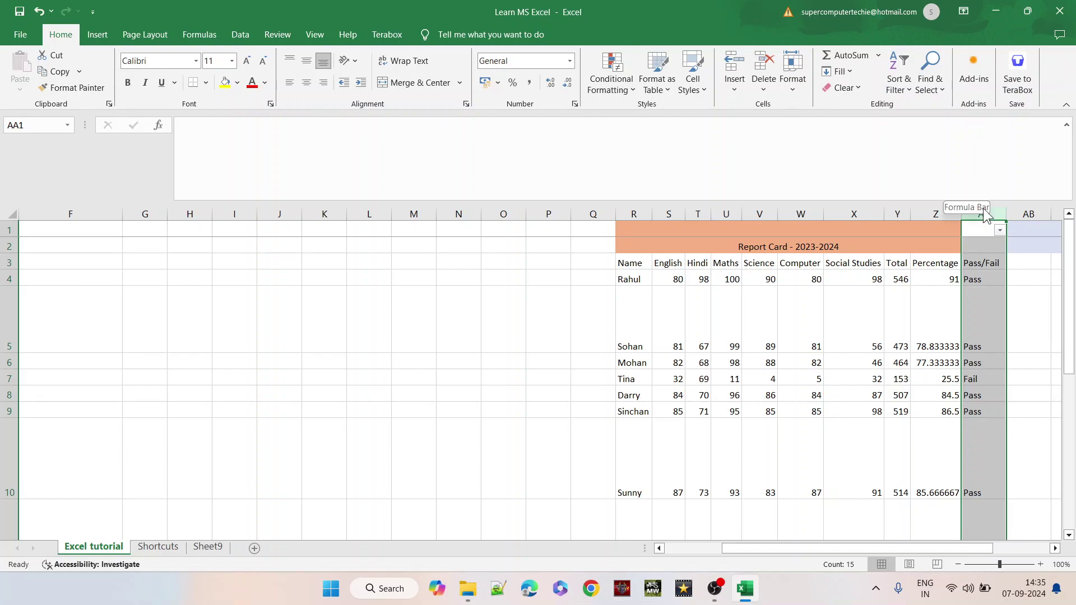
click(1000, 231)
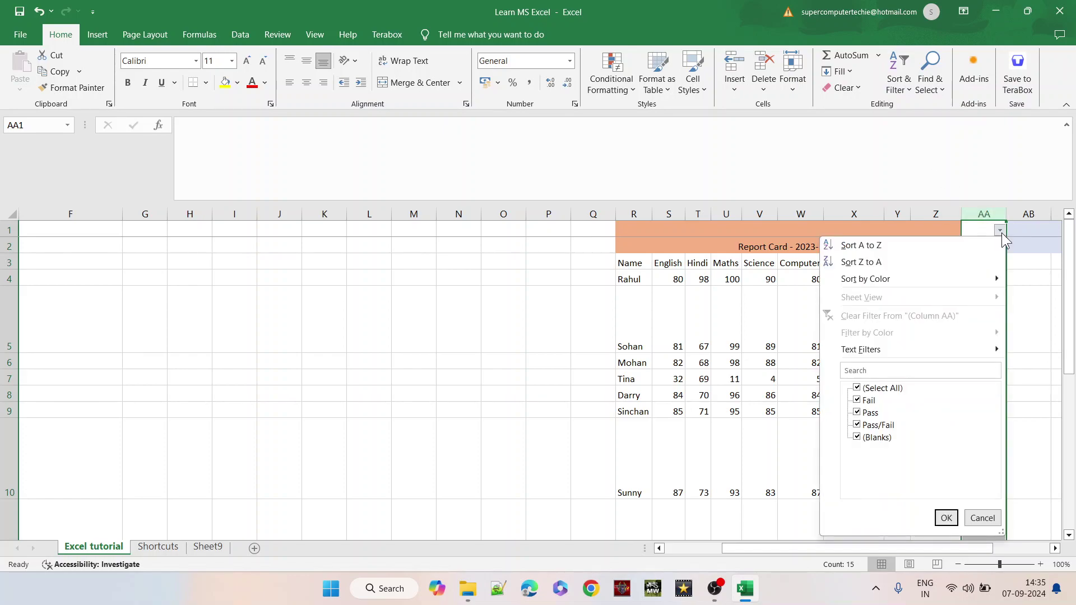
click(857, 388)
click(857, 400)
click(946, 518)
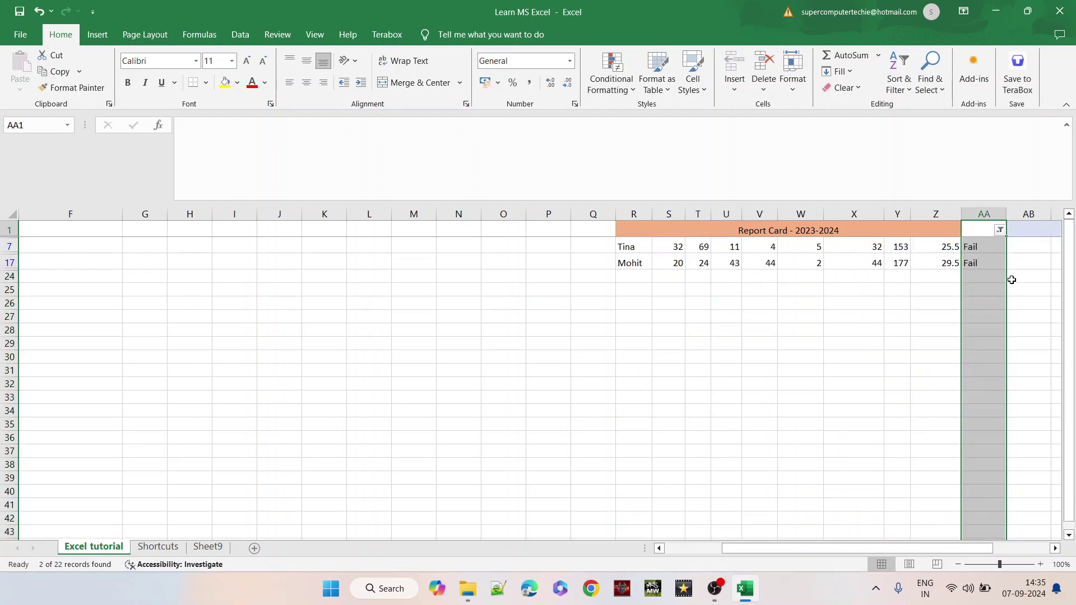
- Switch the AA filter from Fail to Pass and look through the 12 passing rows
key(Down)
key(Down)
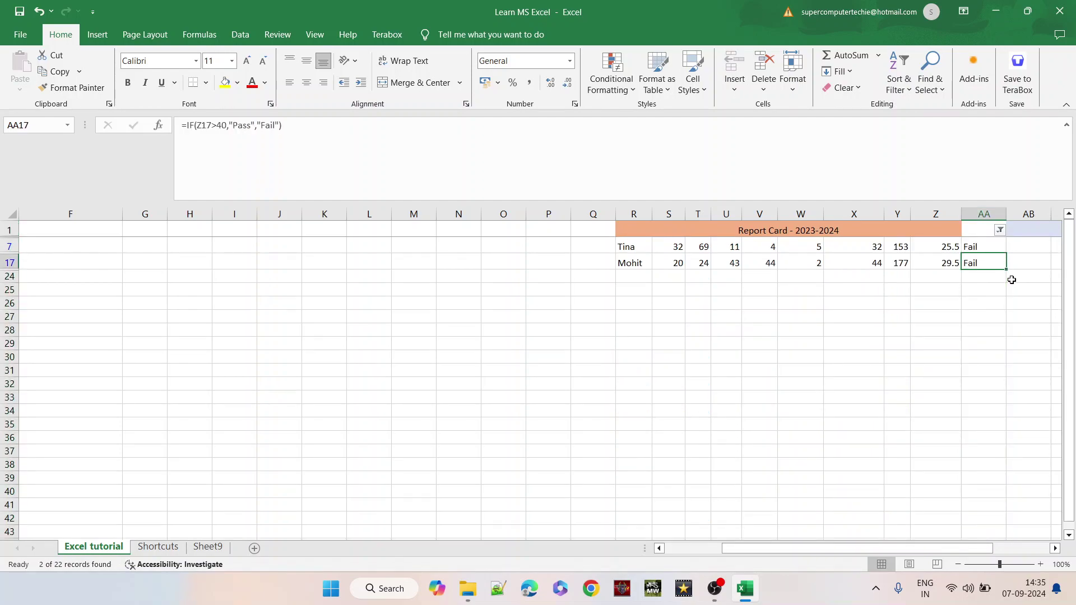
key(Up)
key(Up)
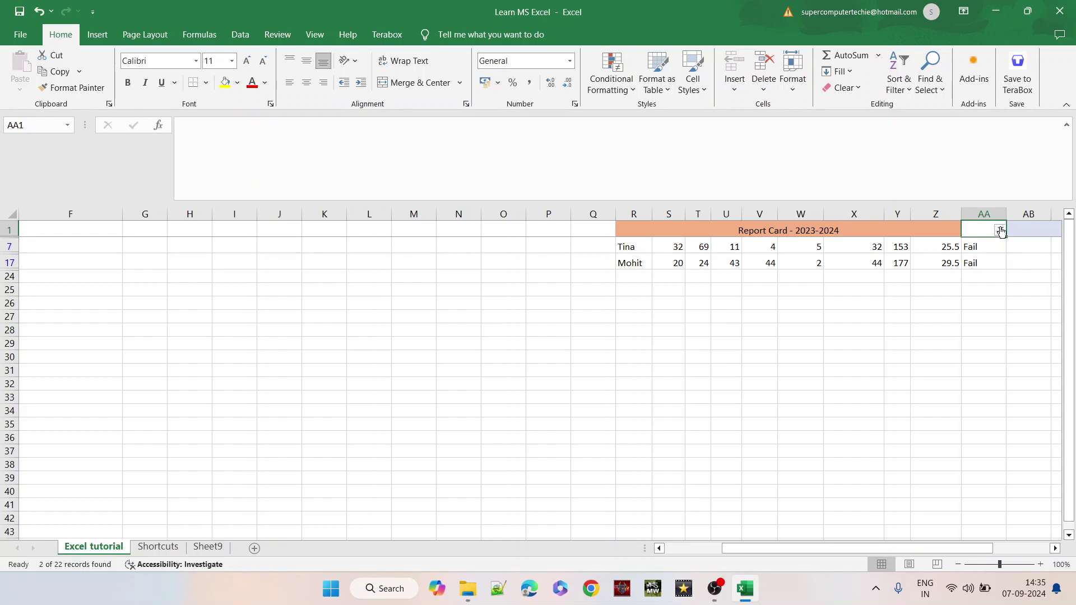
click(1000, 230)
click(857, 401)
click(858, 414)
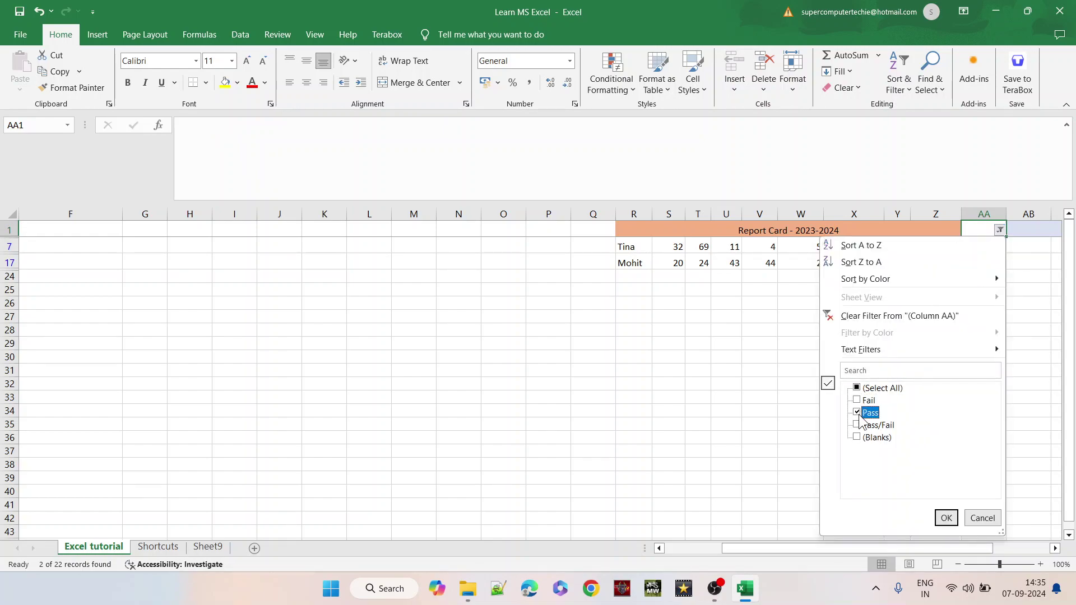
click(946, 516)
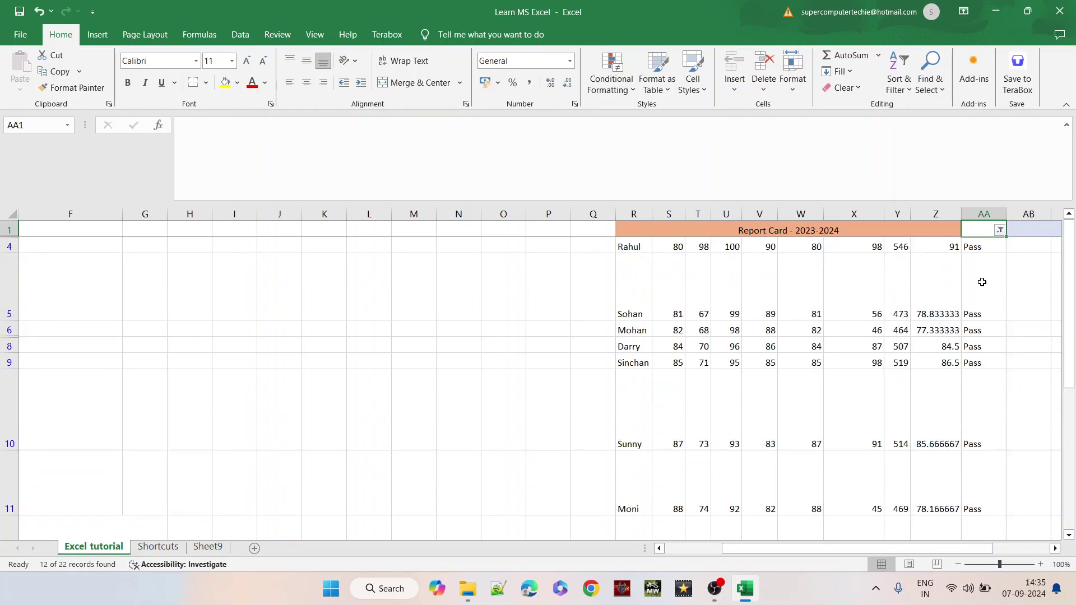
key(Down)
key(Down)
key(Down)
key(Down)
key(Down)
key(Down)
key(Down)
key(Down)
key(Down)
key(Down)
key(Down)
key(Down)
key(Down)
key(Down)
key(Down)
key(Down)
key(Up)
key(Up)
key(Up)
key(Up)
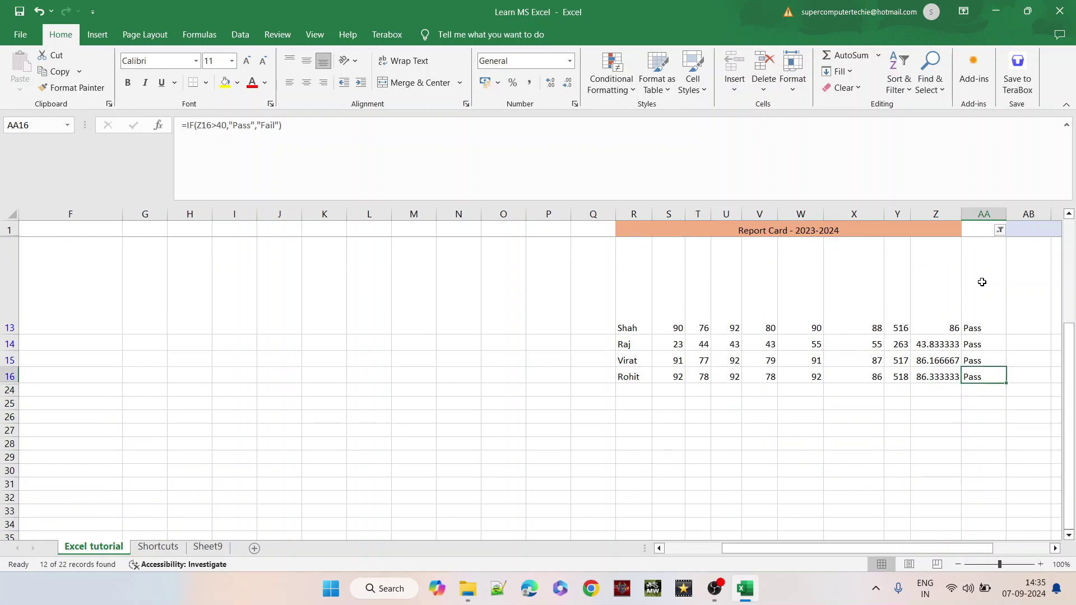
key(Up)
key(Up)
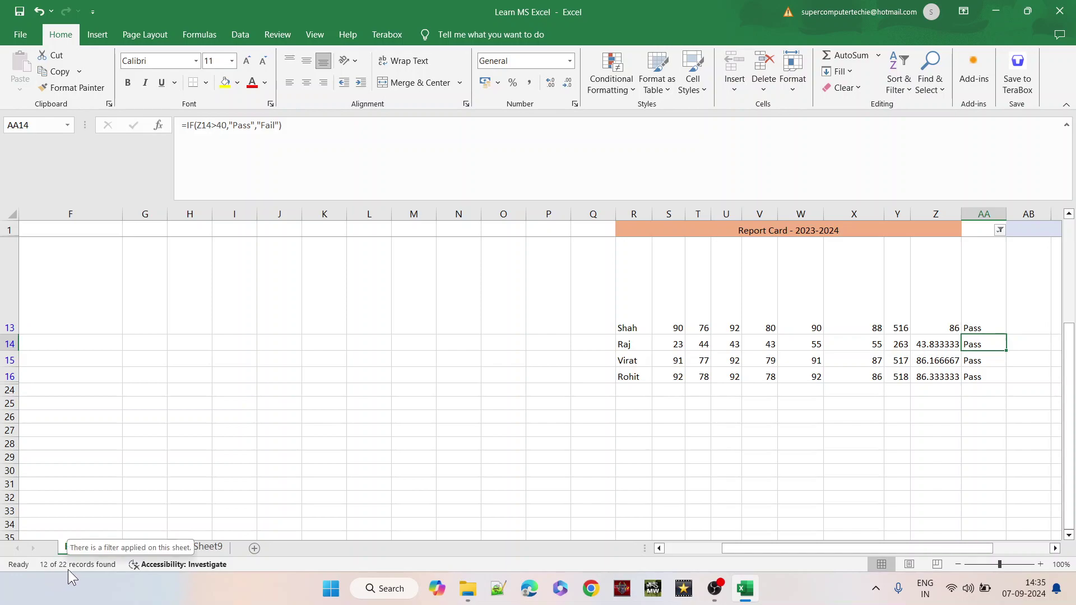
click(990, 374)
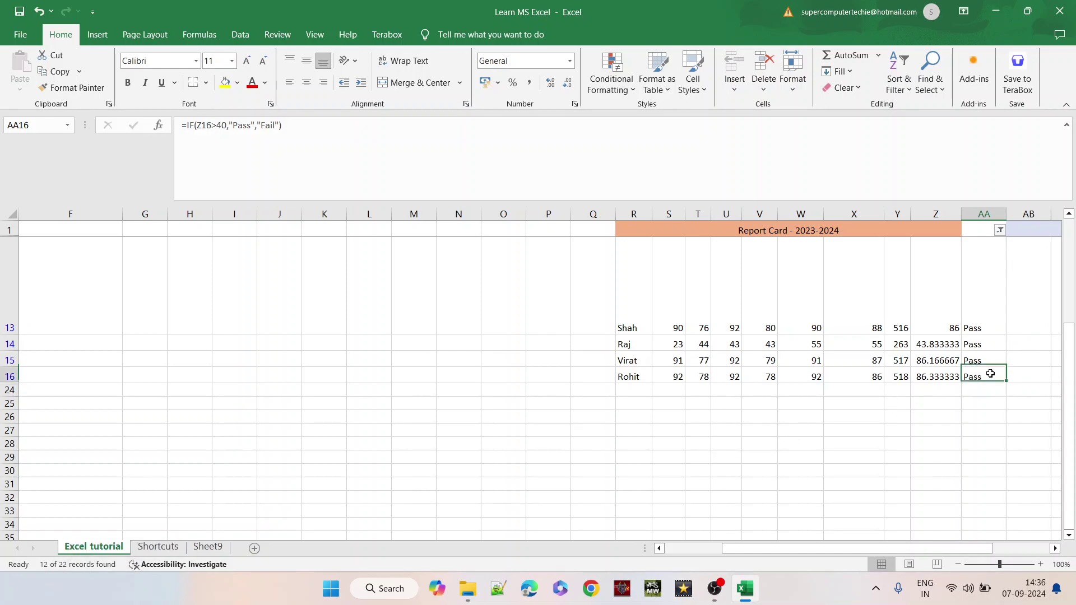
key(ctrl+shift+Up)
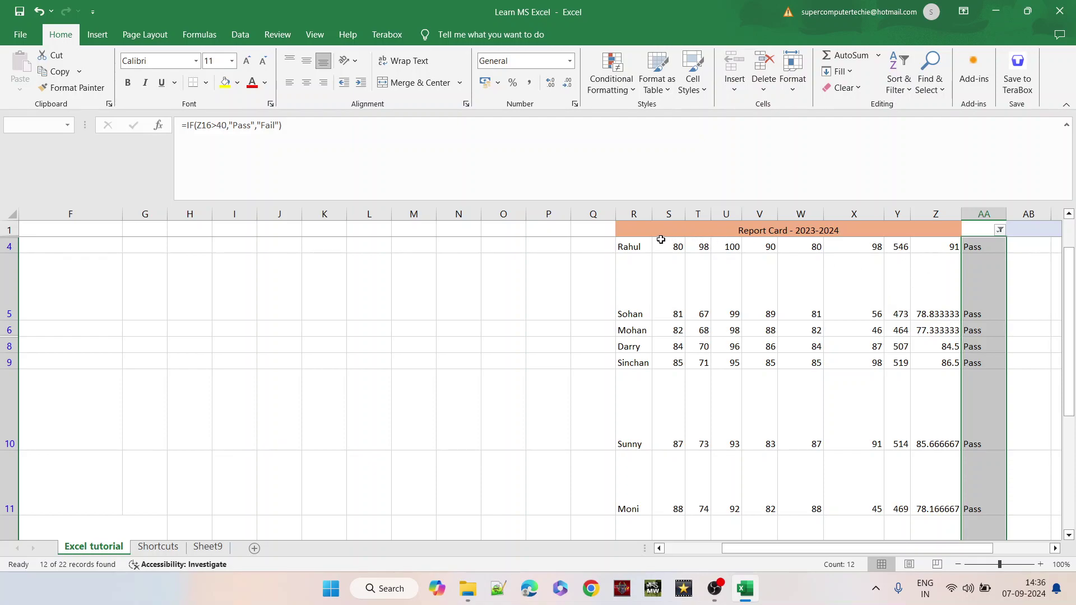
- Select name column R and reset the report card's filter so it starts fresh
click(637, 214)
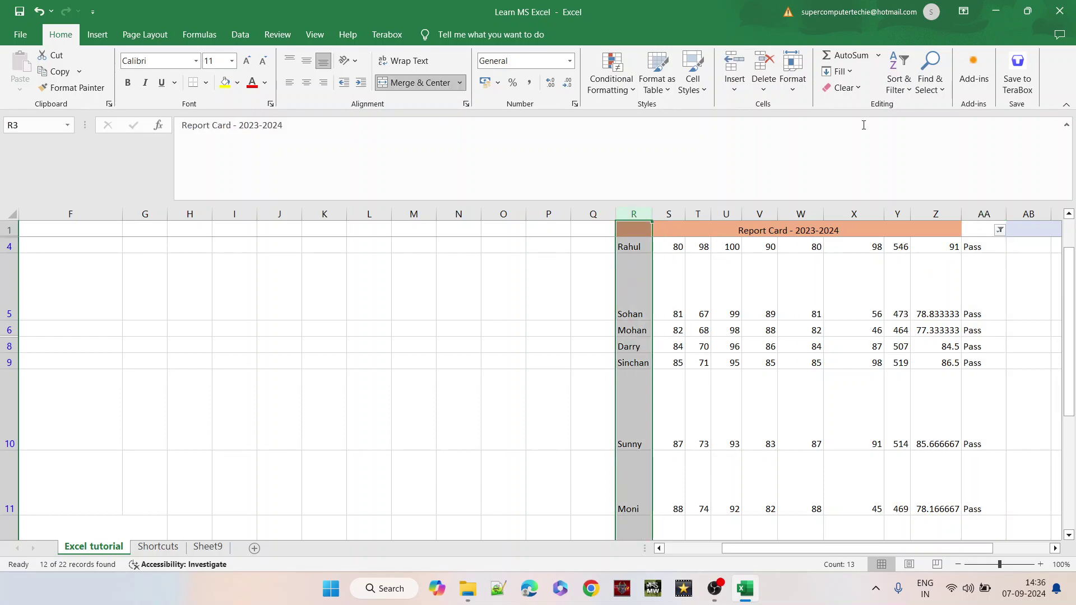
click(910, 90)
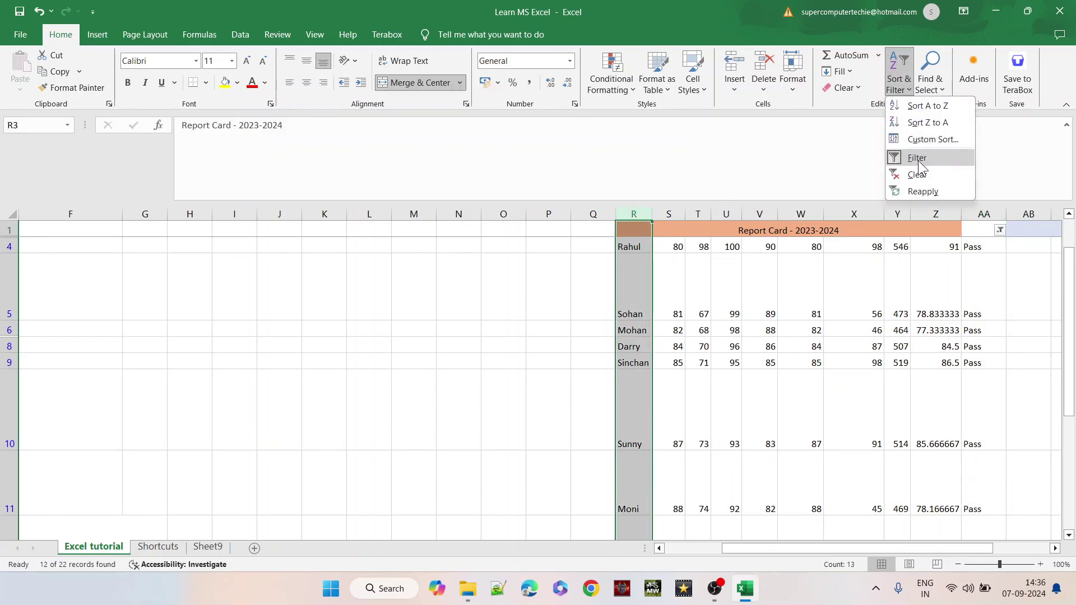
click(919, 175)
click(898, 85)
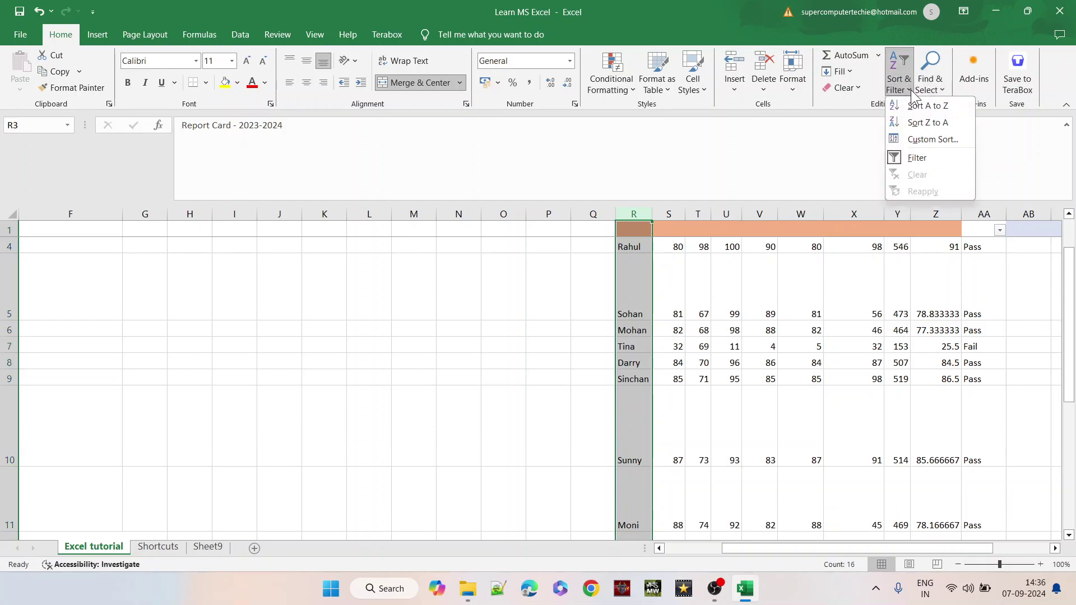
click(911, 159)
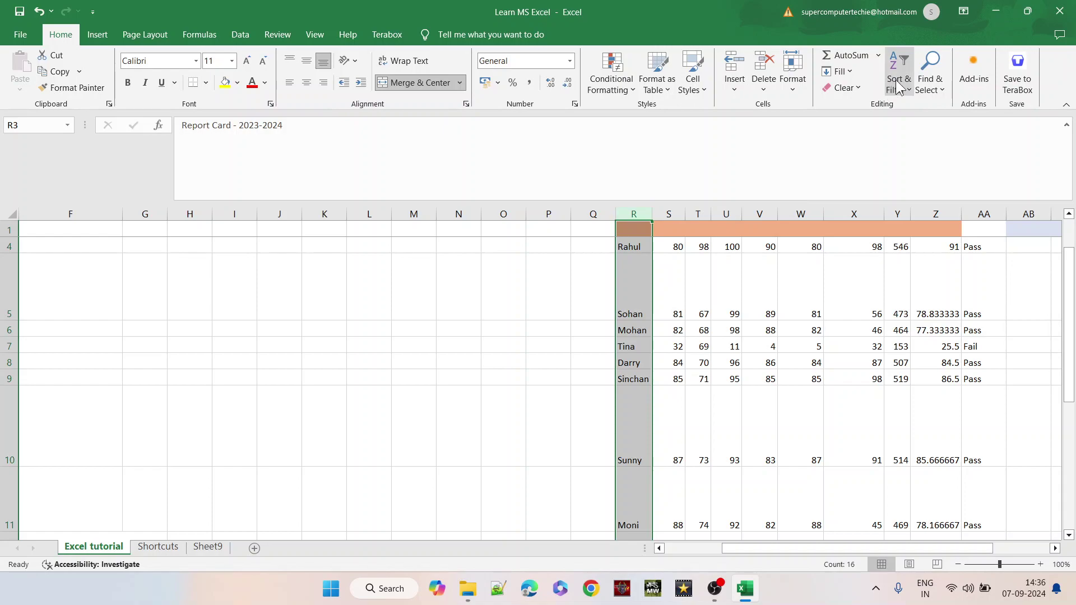
click(899, 84)
click(903, 158)
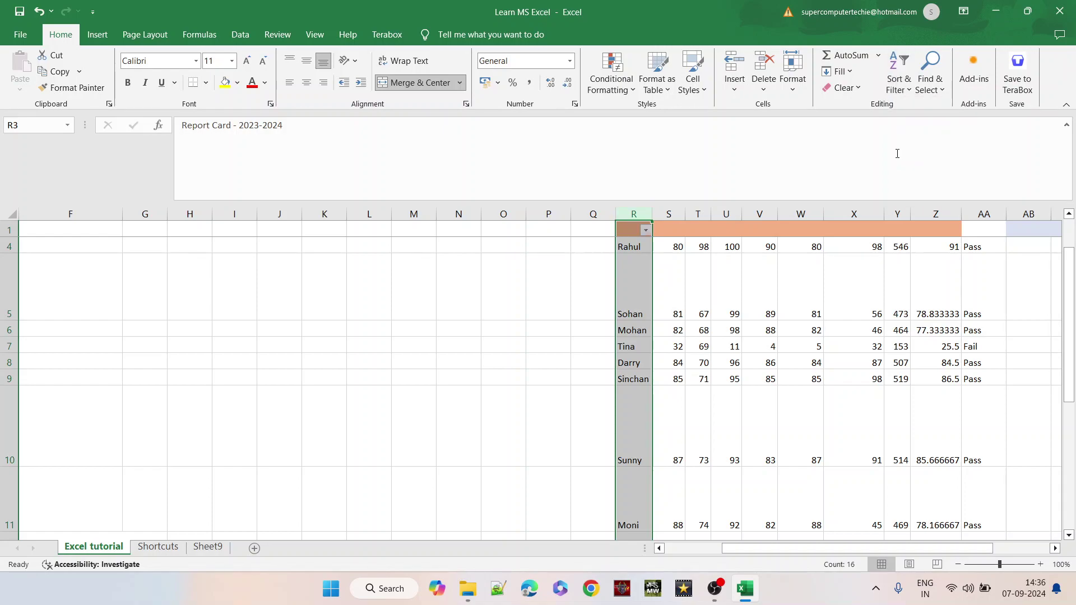
- Filter the names to show only Mohan, Mohit and Moni
click(646, 231)
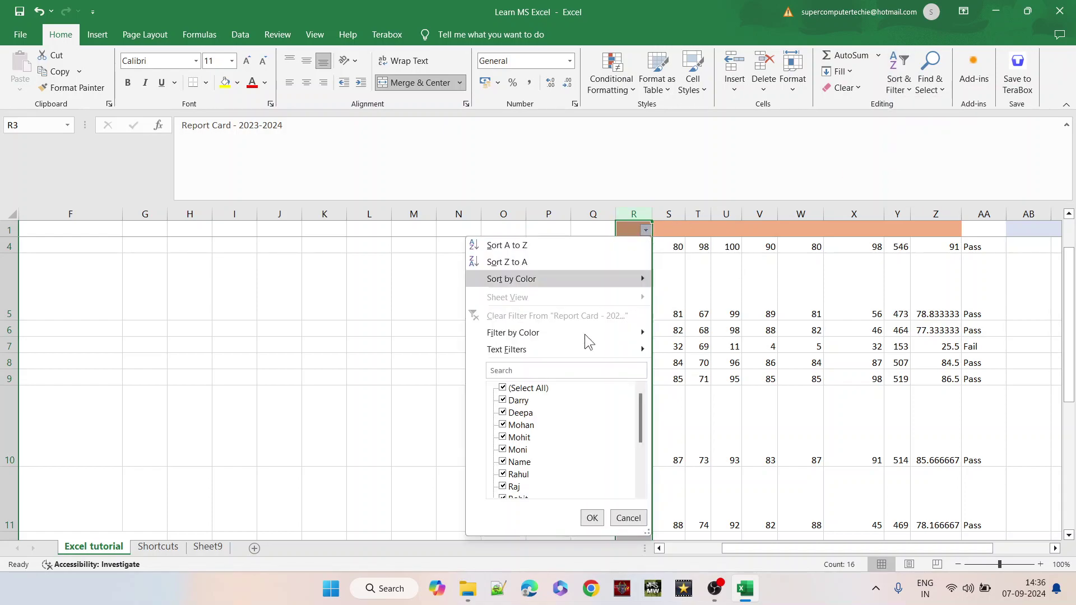
click(522, 389)
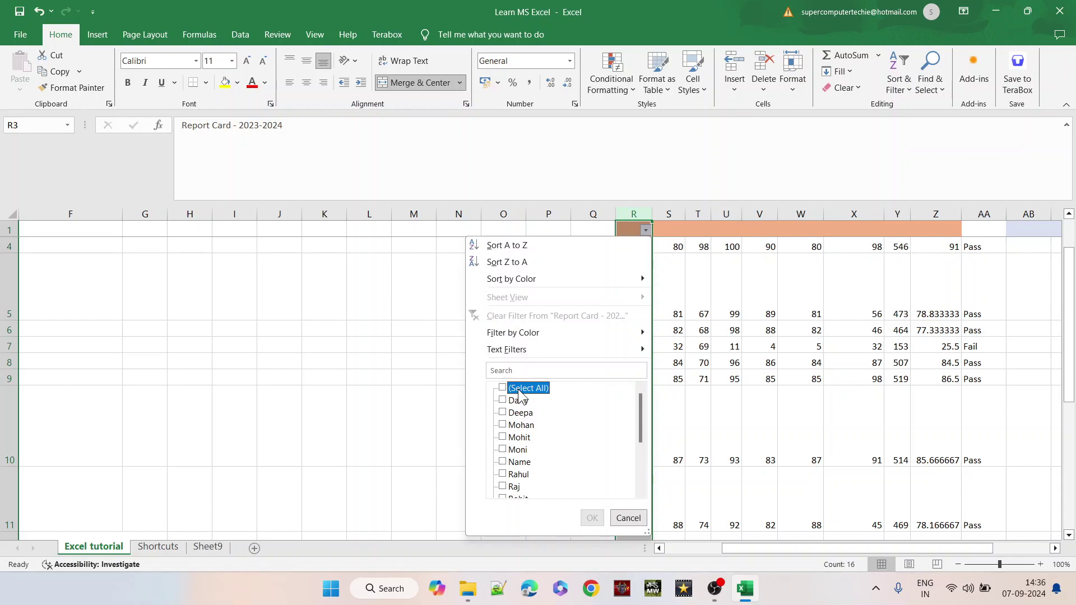
click(505, 426)
click(503, 438)
click(504, 450)
click(592, 518)
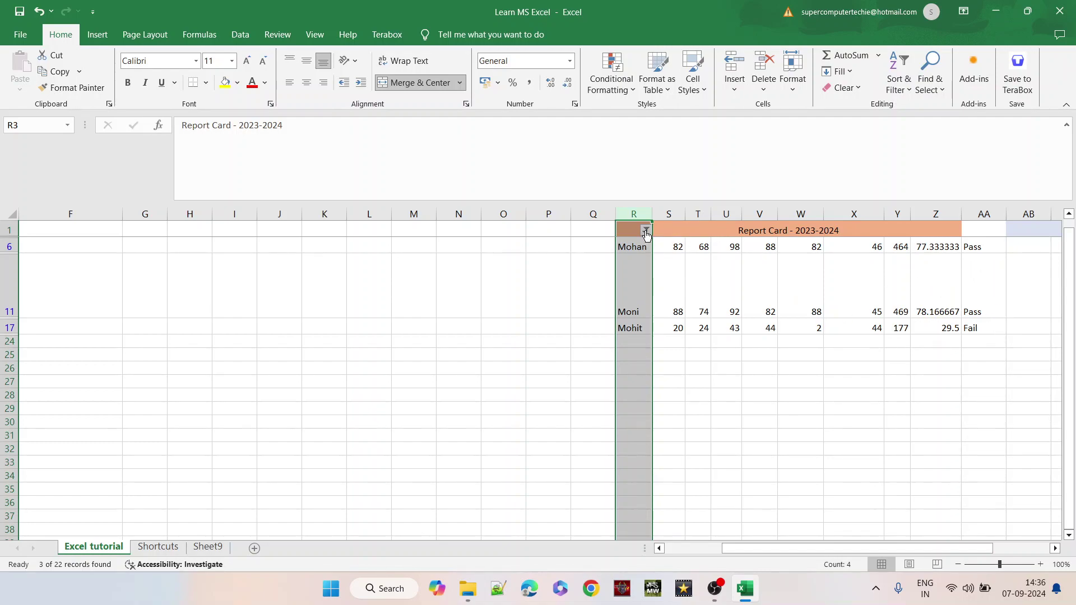
- Select all names in the filter again so every student is listed
click(646, 230)
click(502, 388)
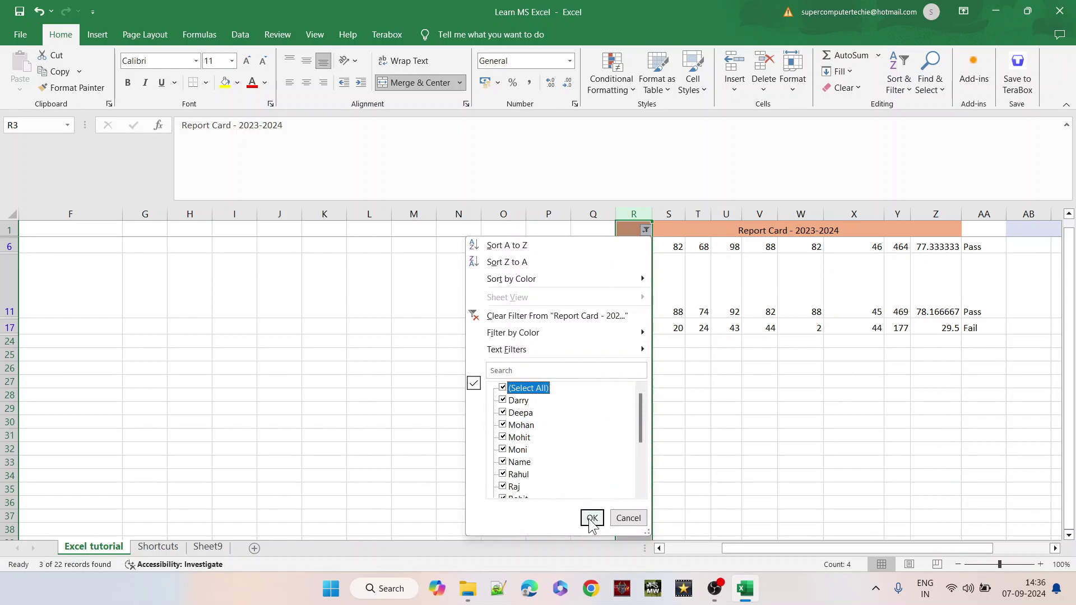
click(592, 518)
click(744, 303)
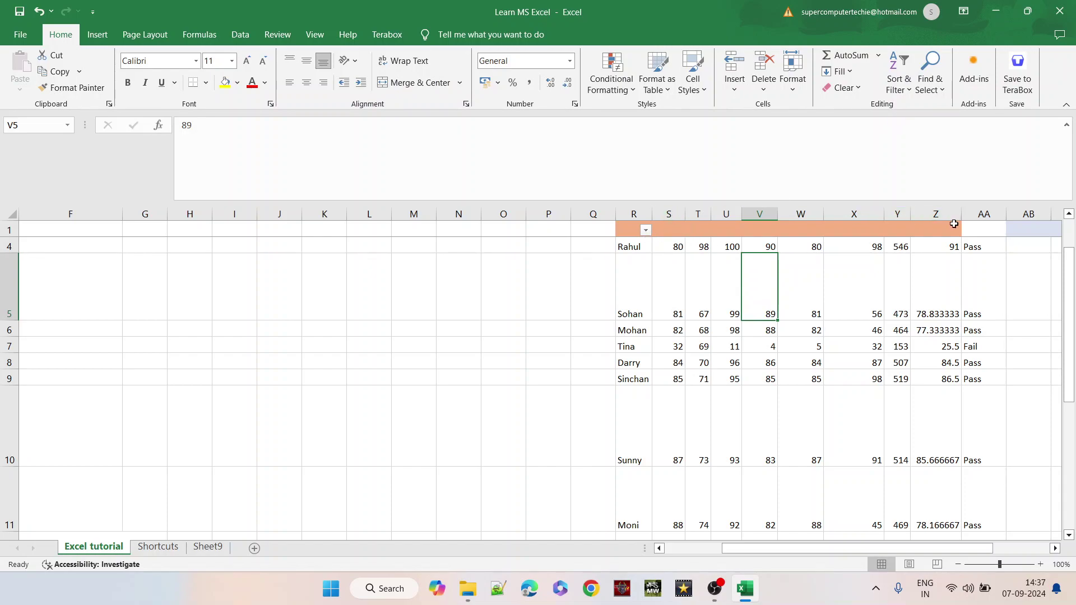
- Turn the old filter off and reapply filtering with Percentage column Z selected
click(947, 213)
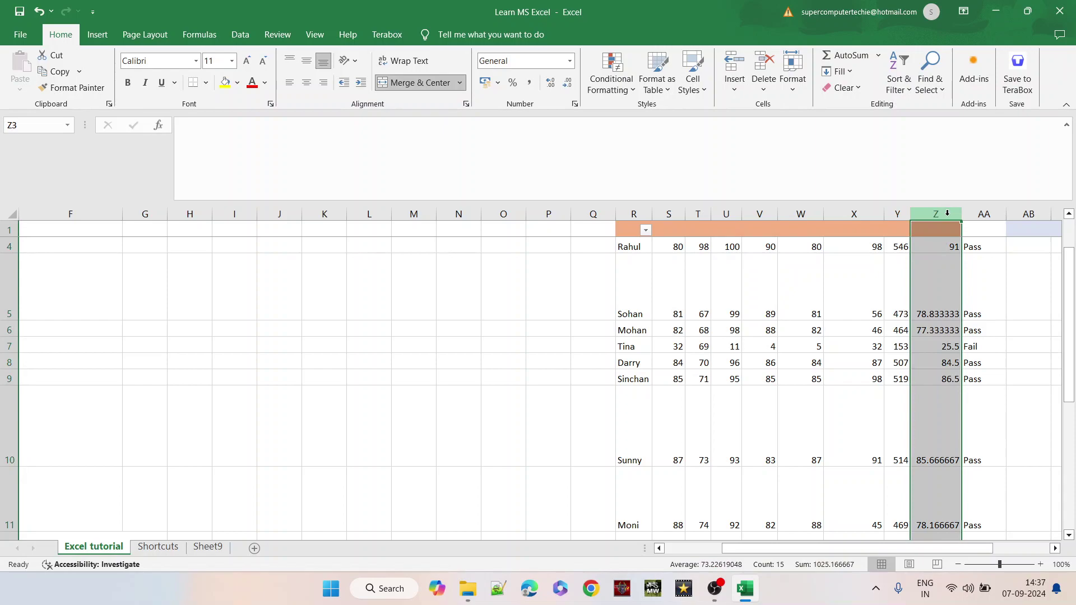
click(899, 78)
right_click(918, 168)
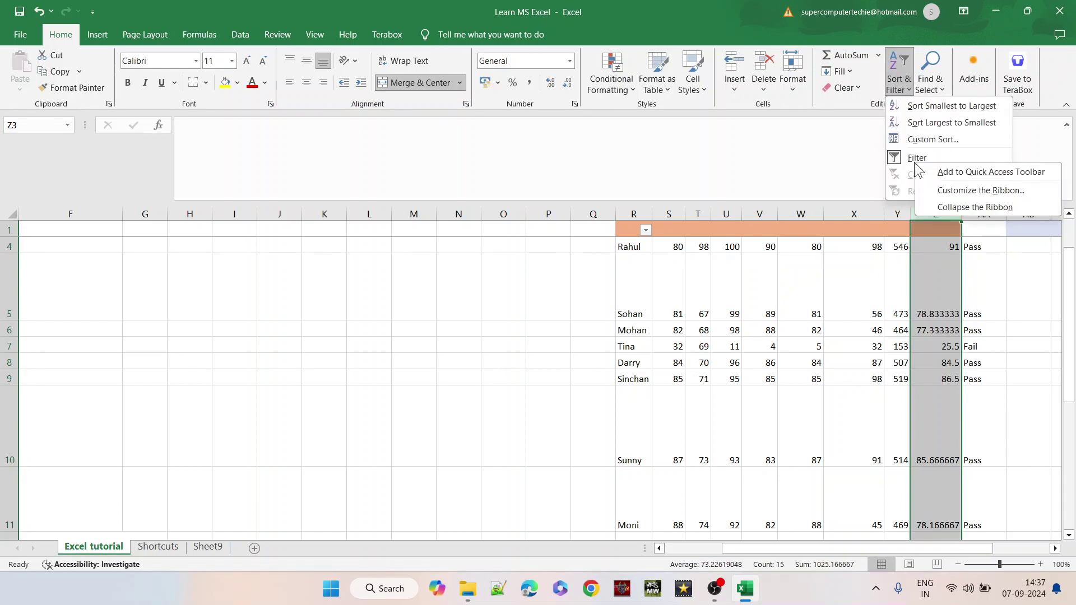
click(914, 159)
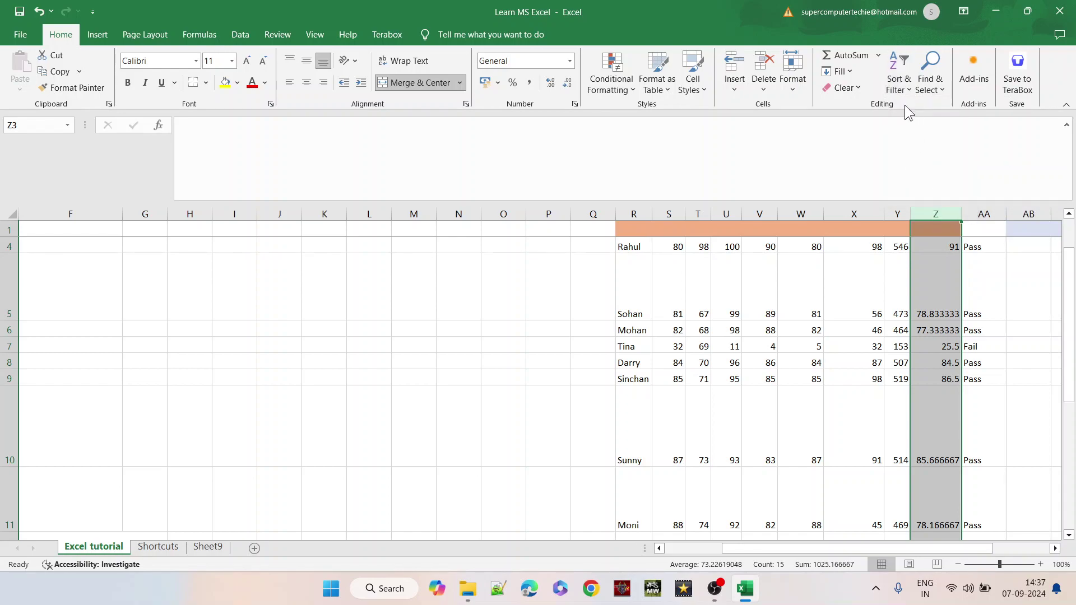
click(899, 82)
click(917, 158)
- Sort students by Percentage largest to smallest and check Rahul's formula at the top
click(955, 231)
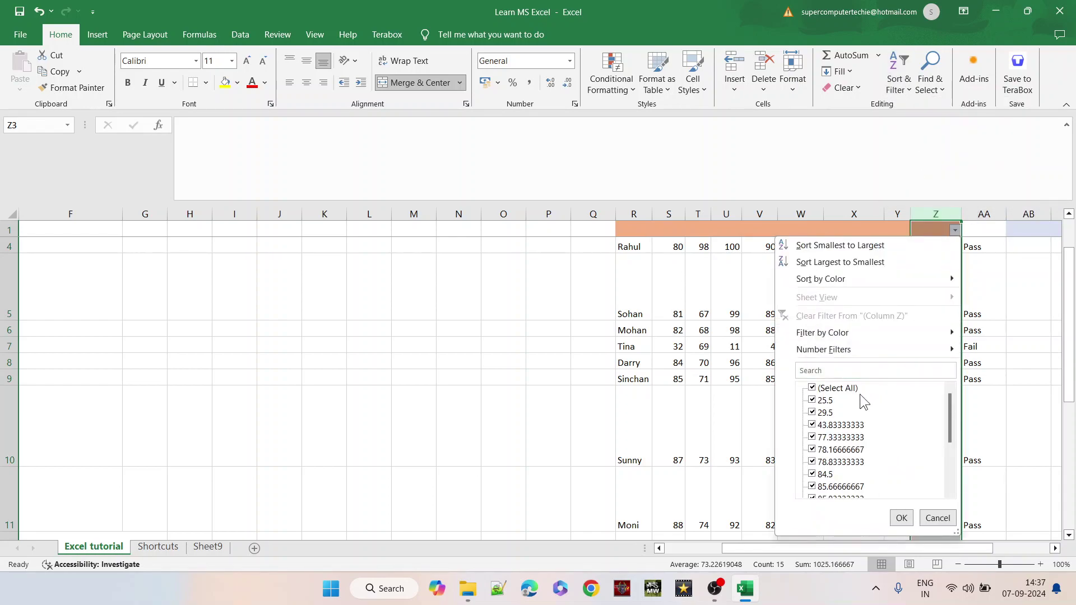
click(863, 264)
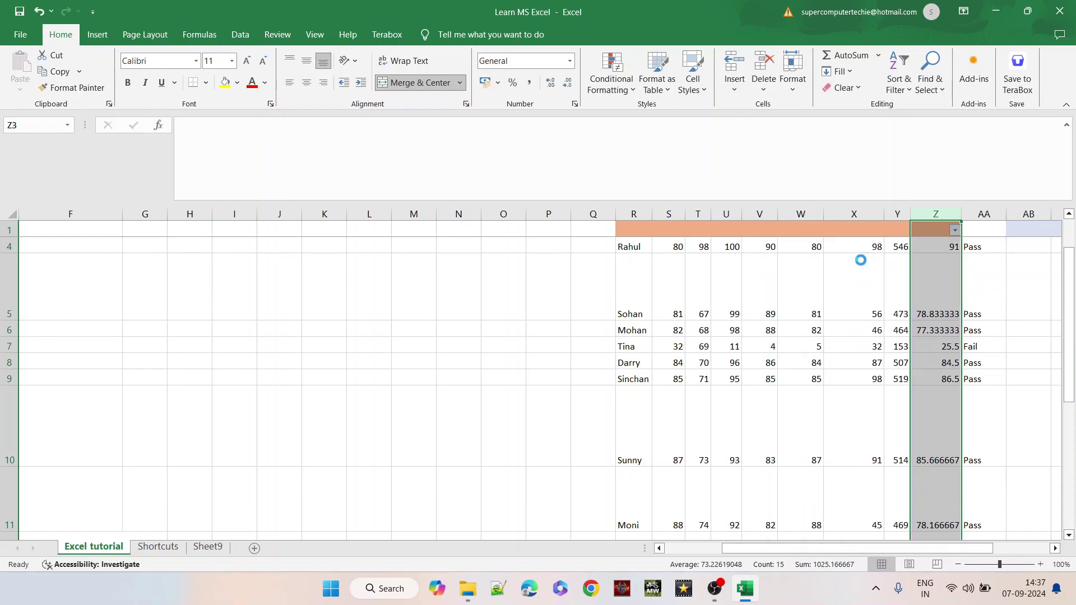
click(923, 278)
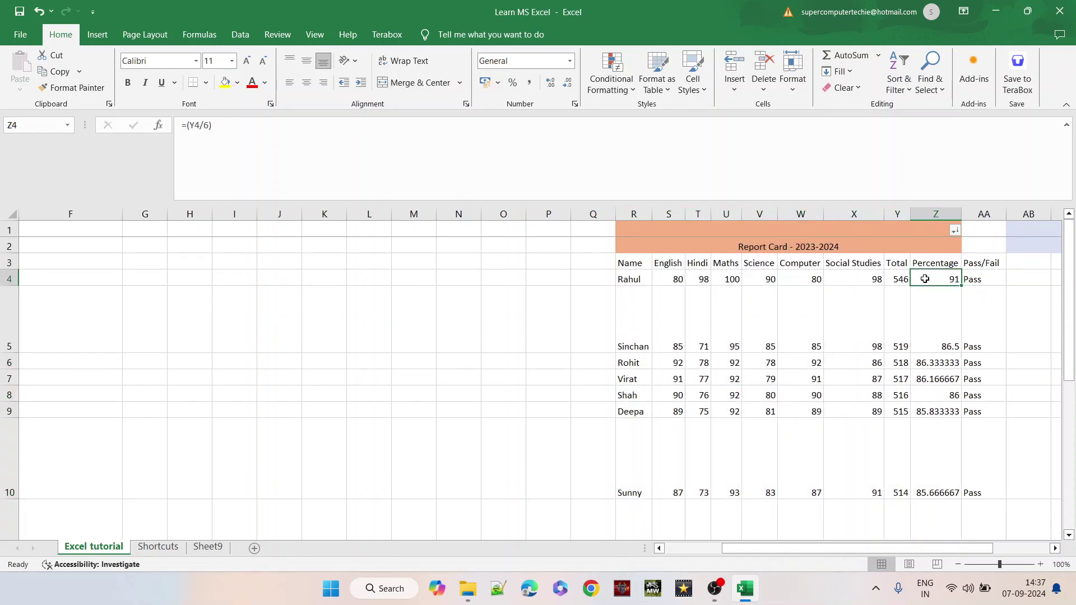
key(Down)
key(Down)
key(Down)
key(Down)
key(Down)
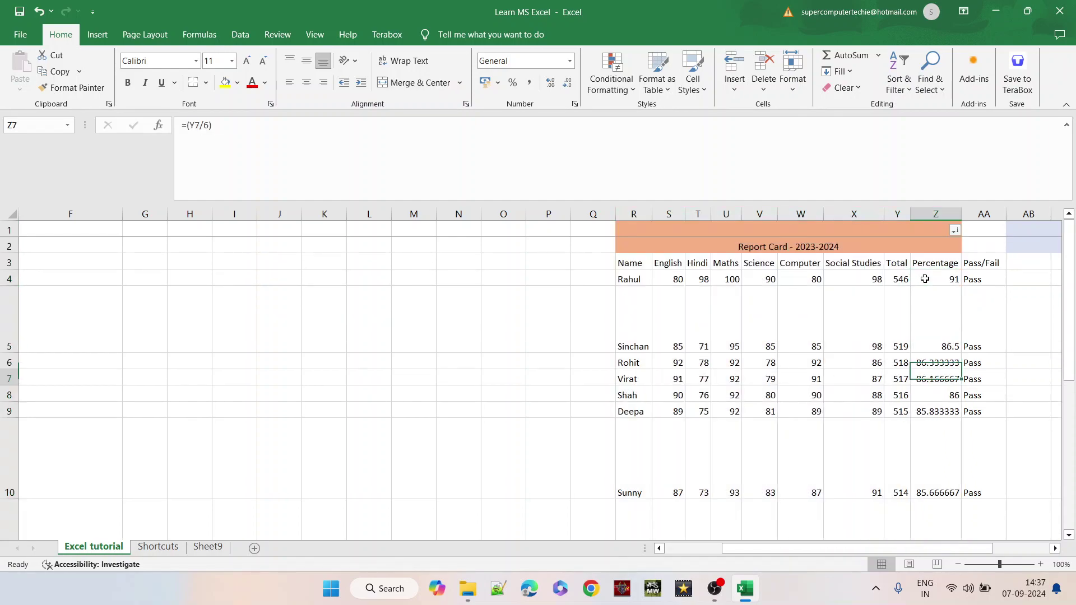
key(Up)
key(Up)
key(Up)
key(Up)
key(Up)
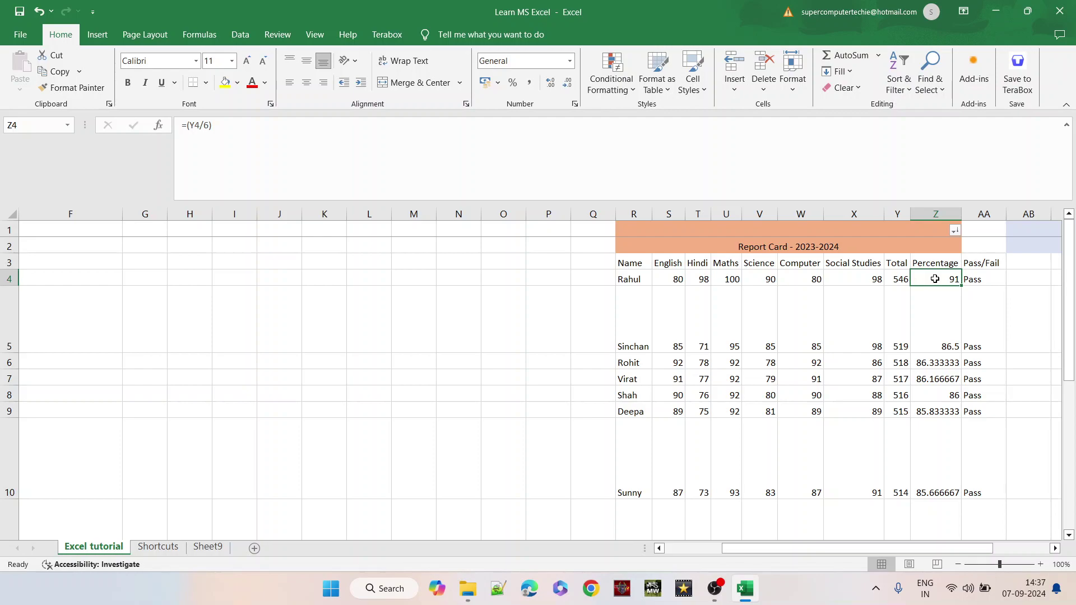
click(642, 276)
drag(642, 276, 948, 363)
- Re-sort Percentage smallest to largest, so Tina's 25.5 comes first
click(957, 232)
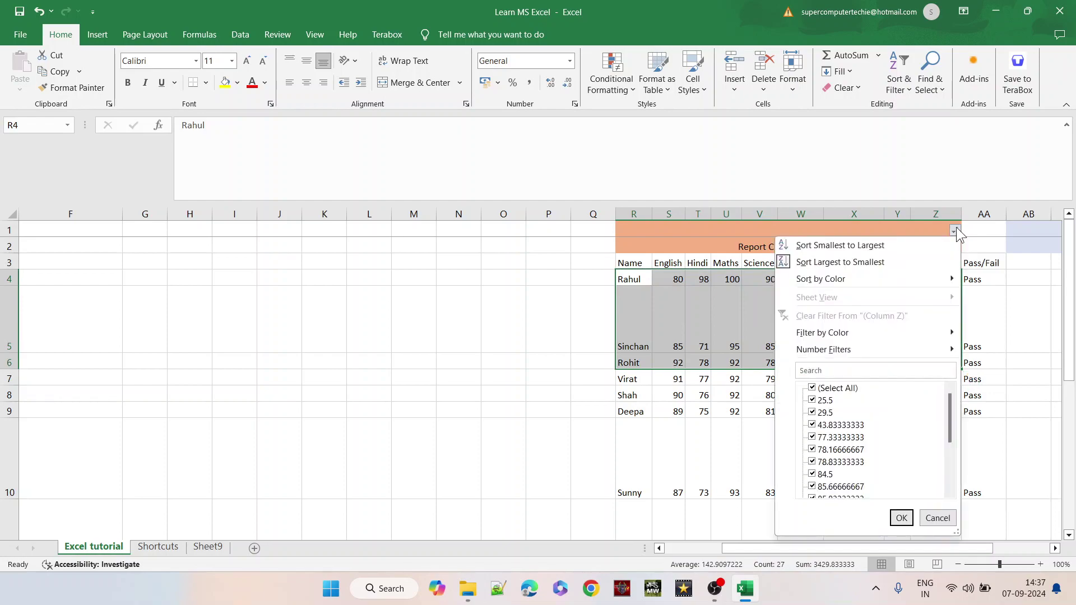
click(878, 250)
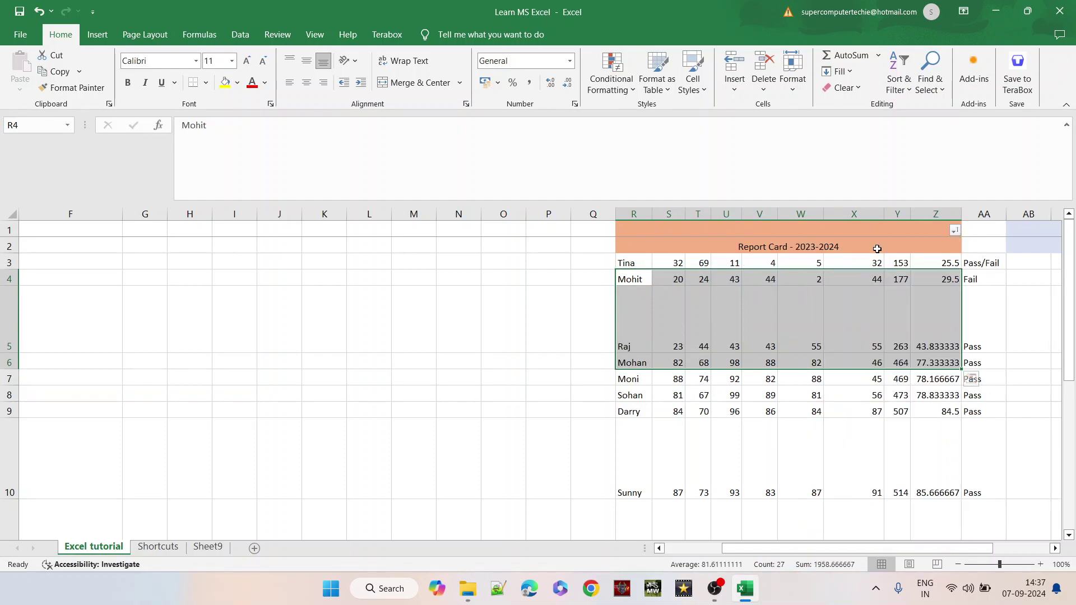
click(937, 265)
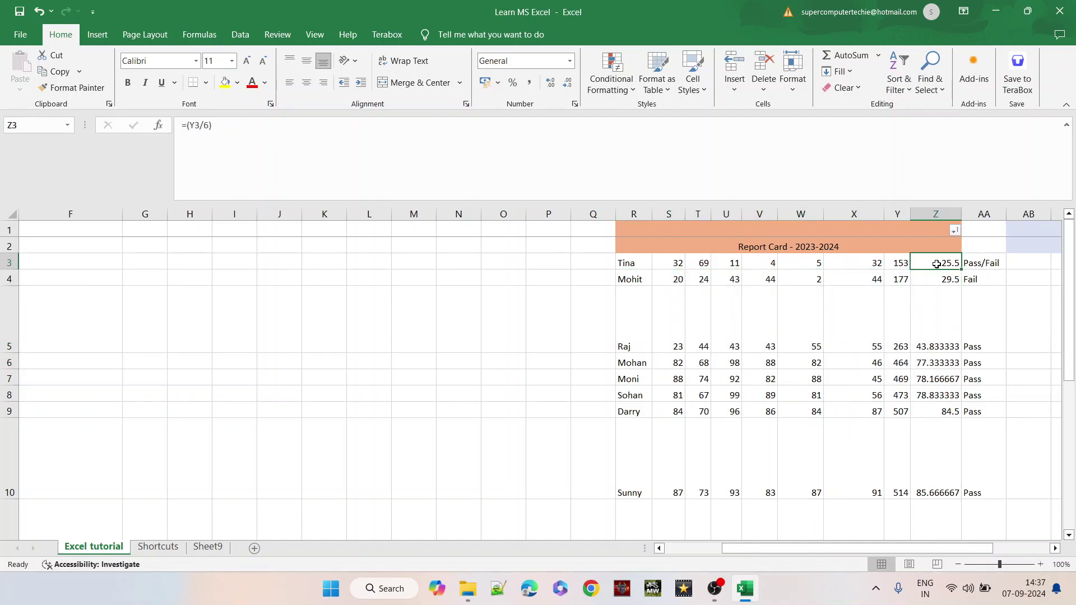
drag(937, 264, 936, 340)
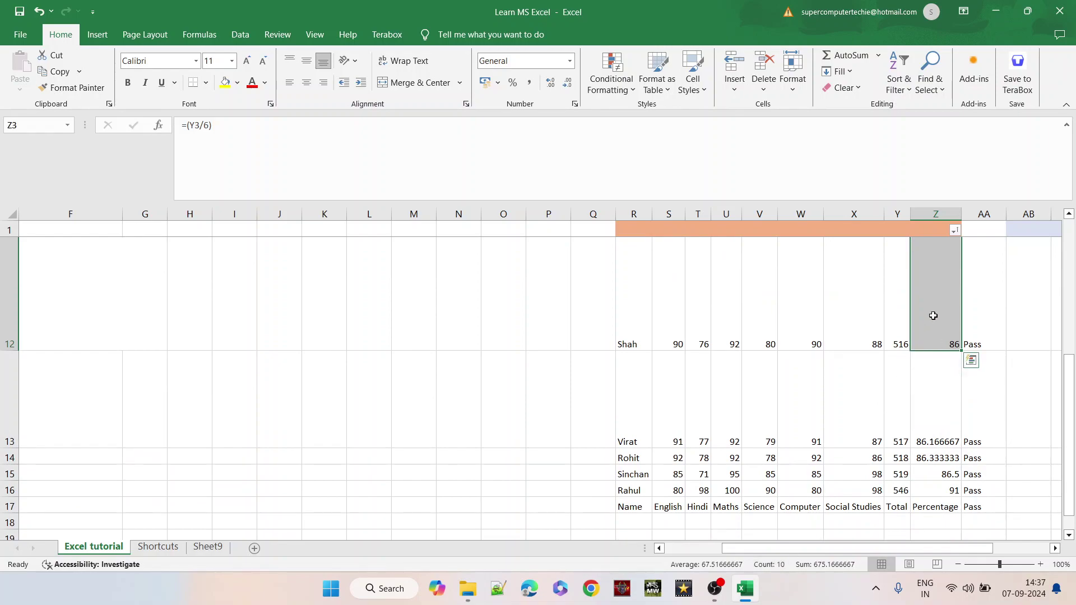
key(ctrl+Up)
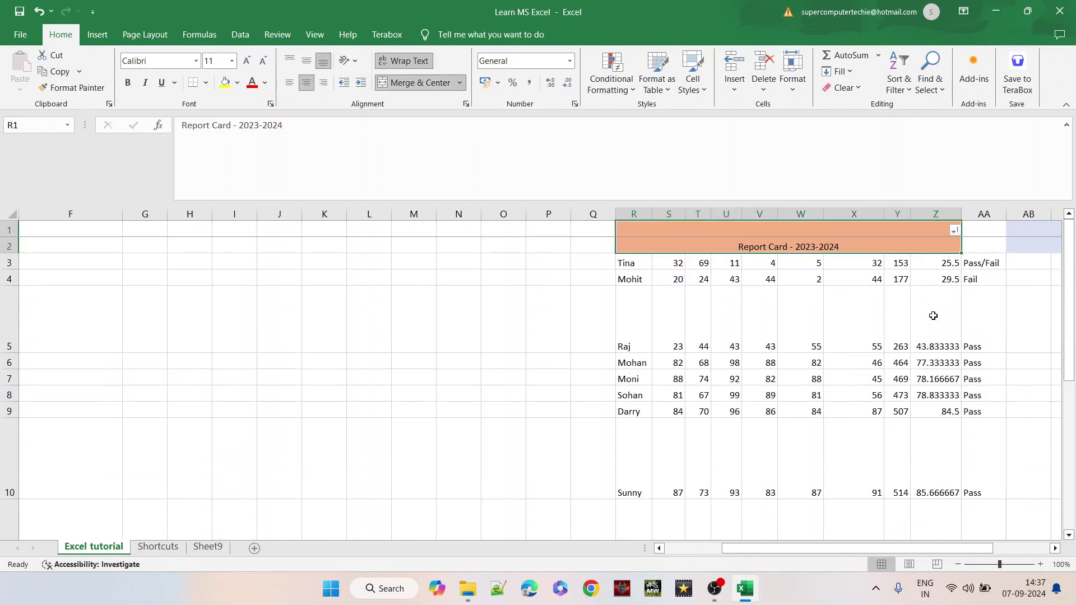
drag(847, 553, 680, 572)
- Return to the topic list, select the Print and Email row 18, and go to the File start page
click(101, 509)
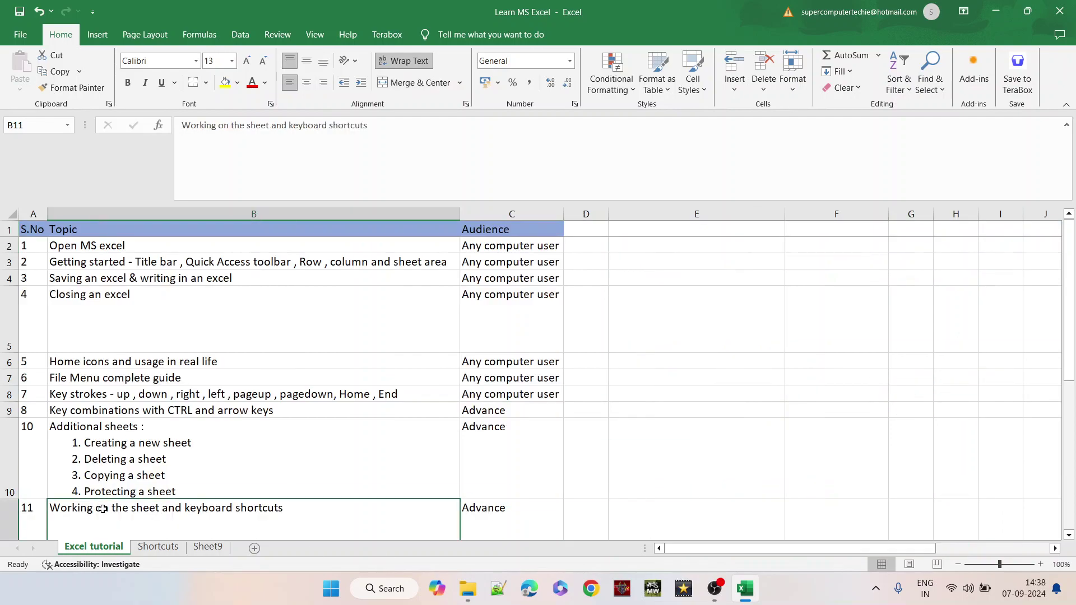
key(Down)
key(Down)
key(Down)
key(Down)
key(Down)
key(Down)
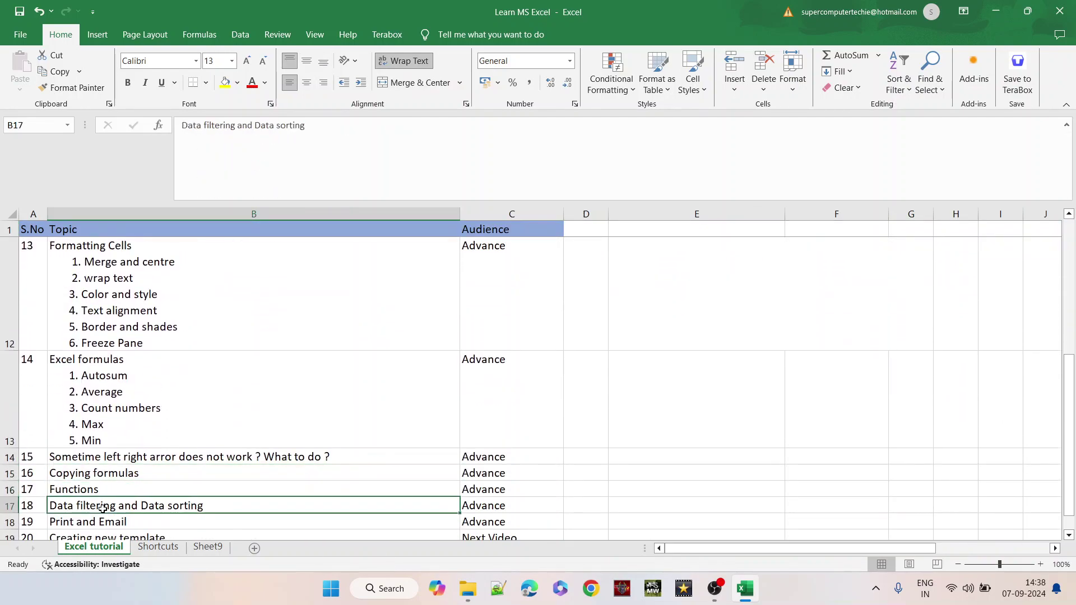
key(Down)
key(Down)
key(Up)
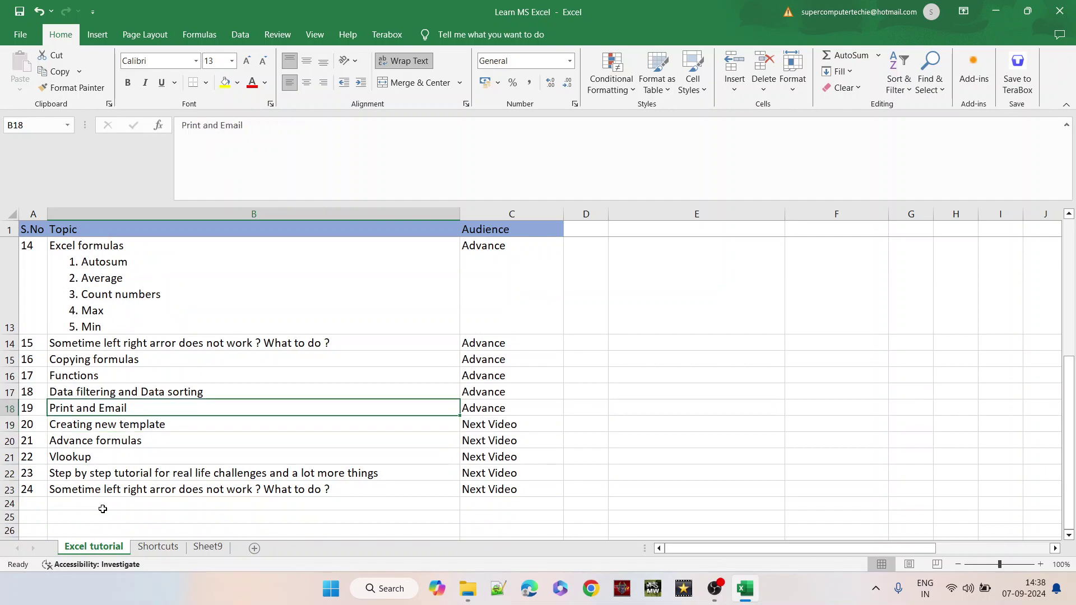
key(Up)
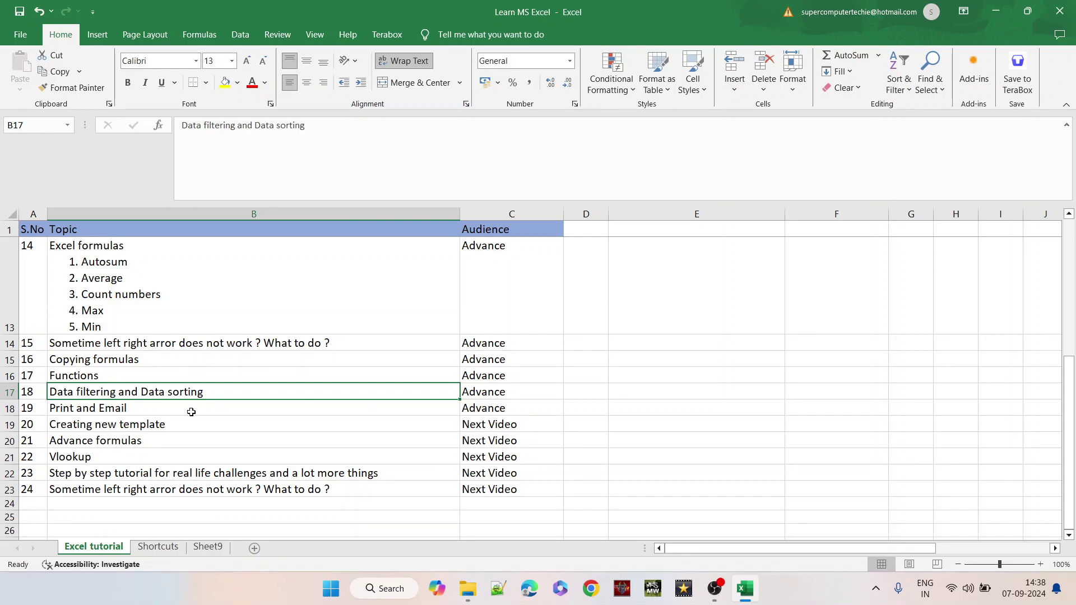
click(5, 410)
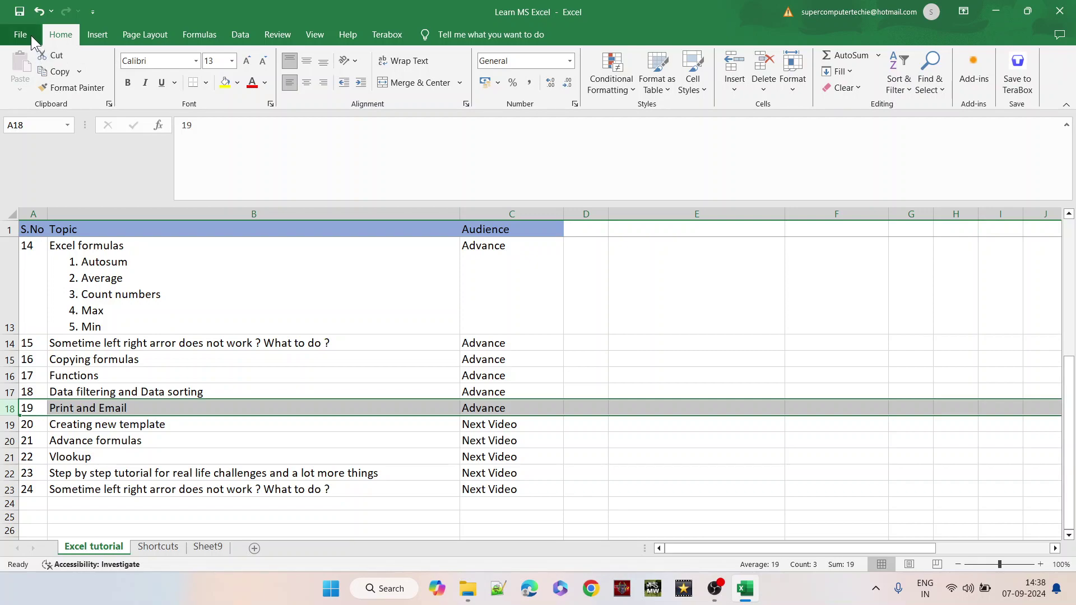
click(211, 373)
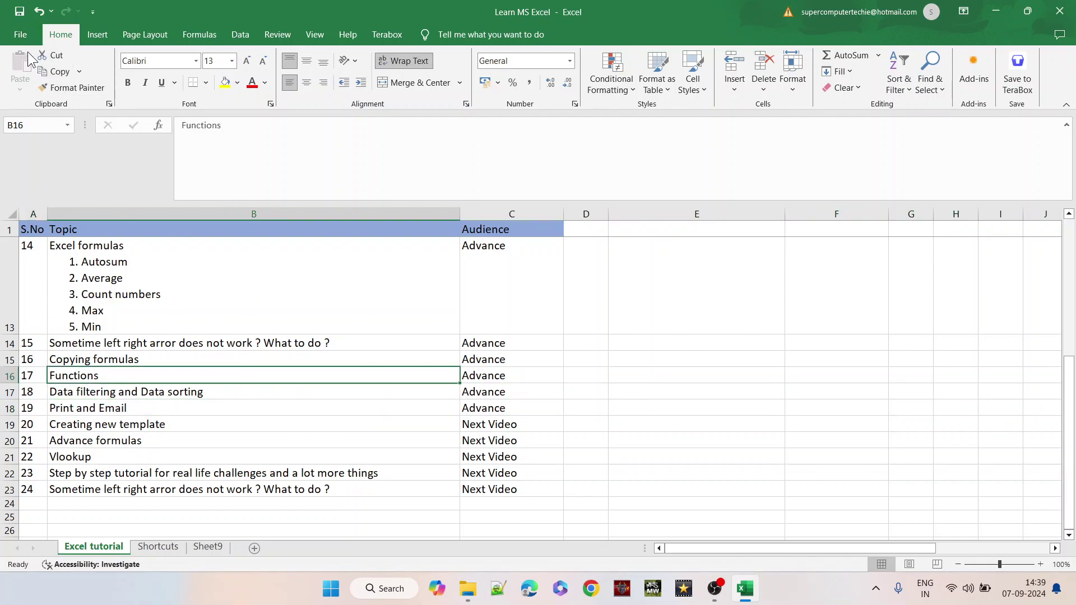
click(22, 31)
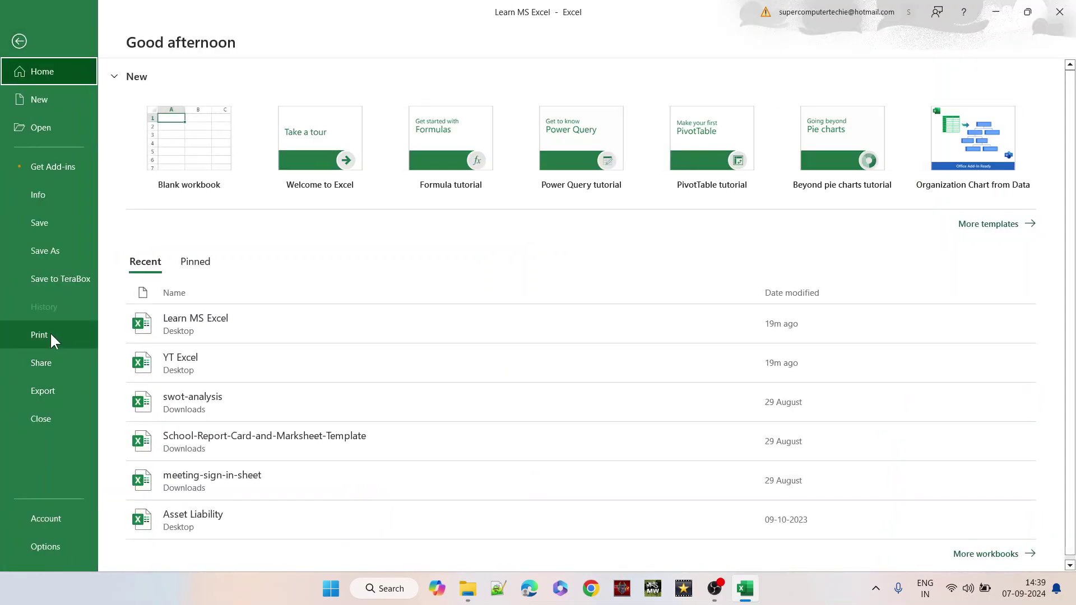
- In Print settings keep the current printer, change paper size to A4, and leave Normal margins
click(52, 337)
mouse_move(241, 175)
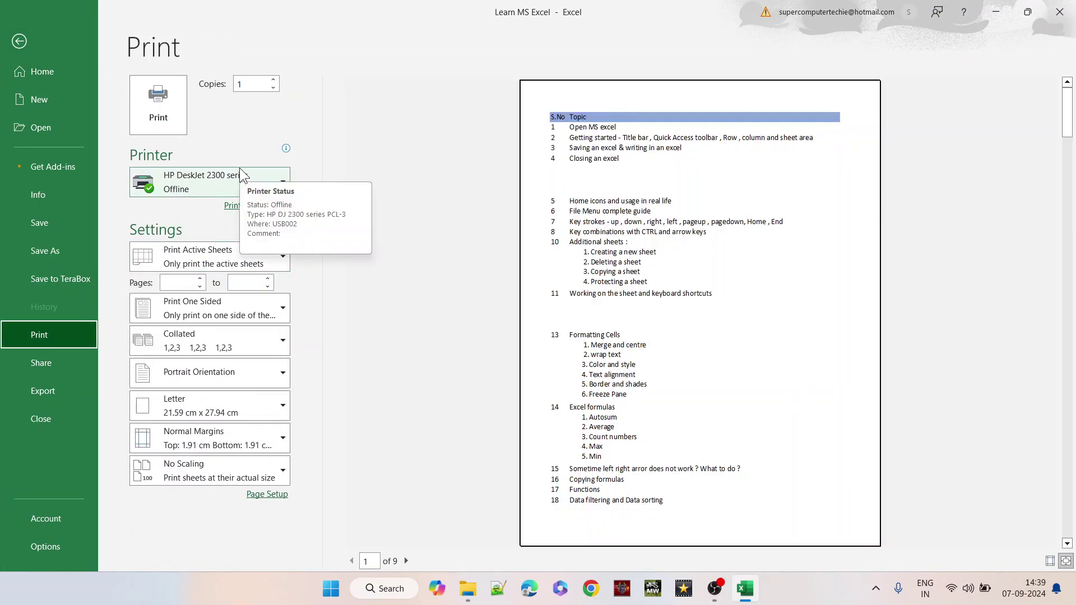
click(216, 180)
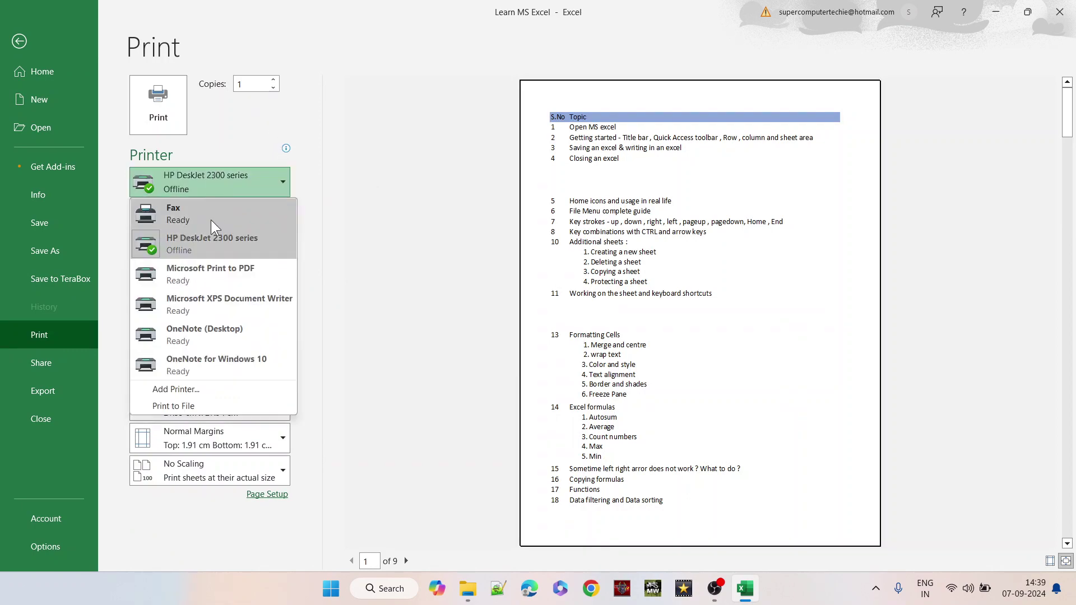
mouse_move(198, 254)
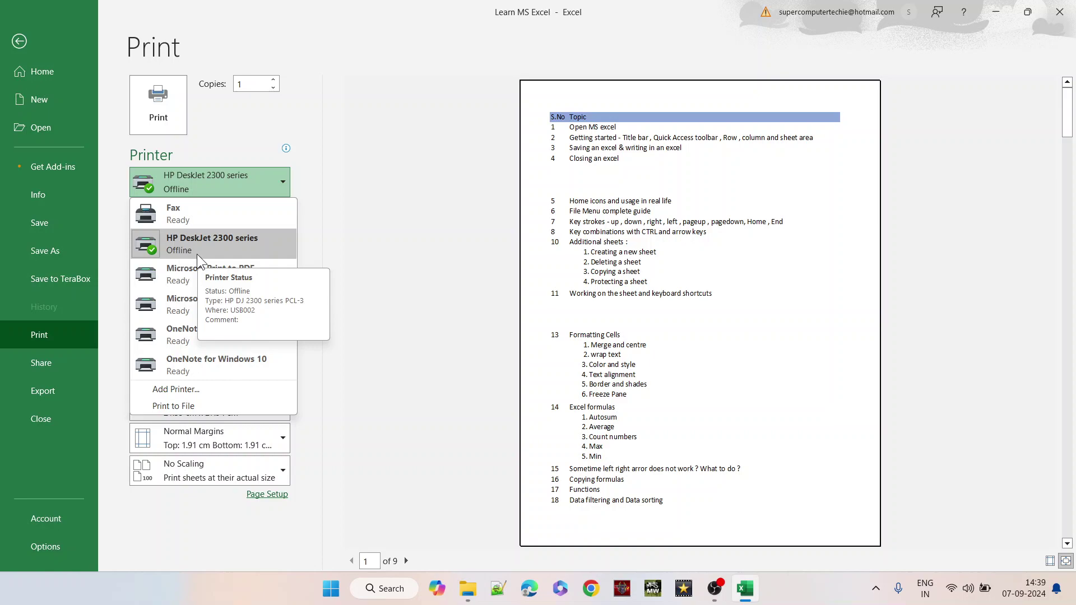
click(329, 230)
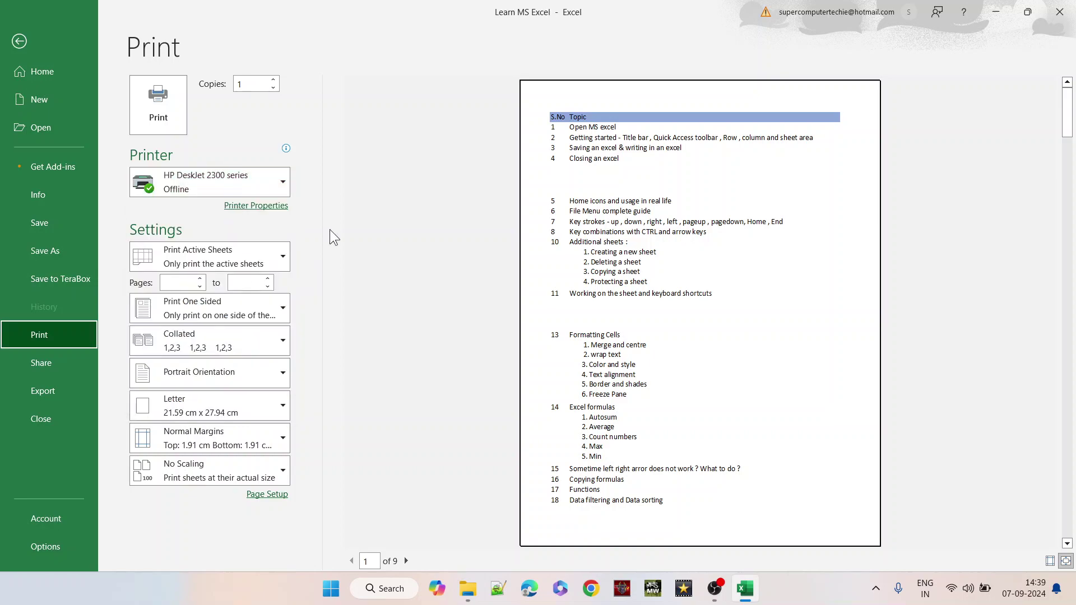
mouse_move(243, 184)
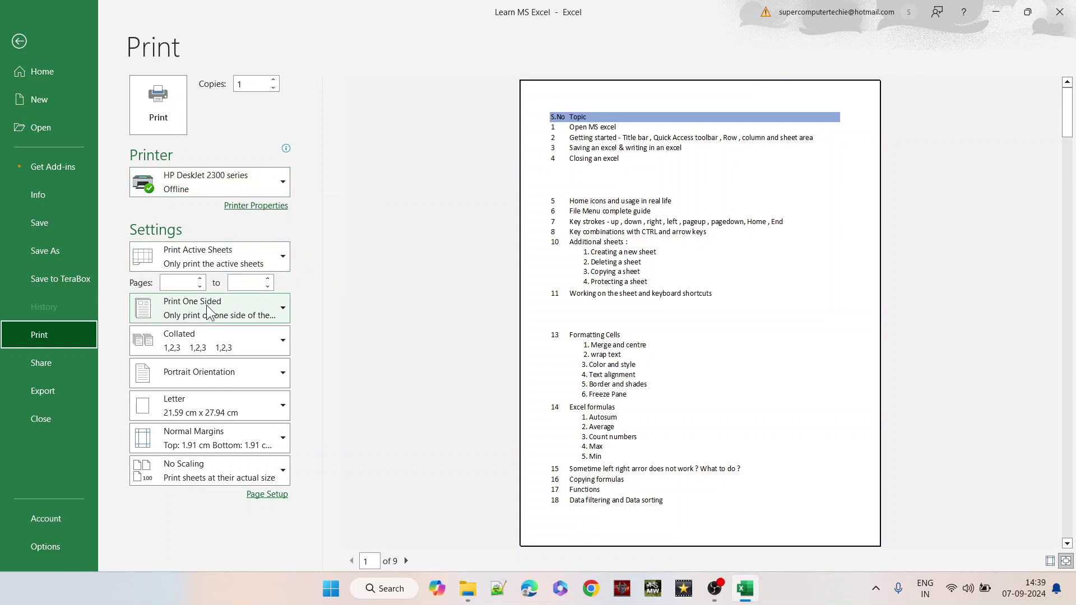
click(197, 400)
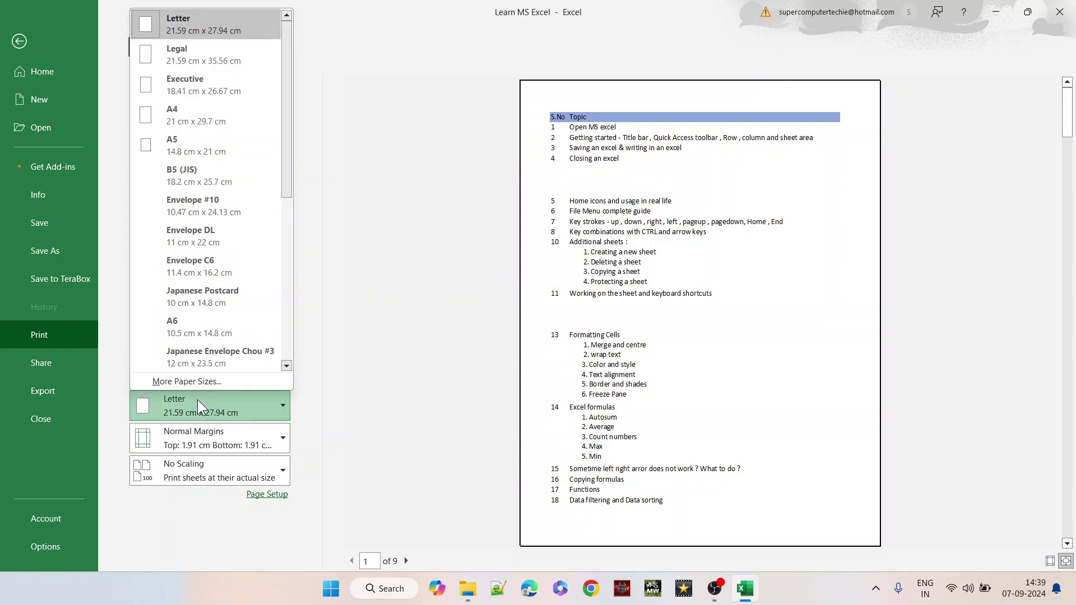
click(185, 111)
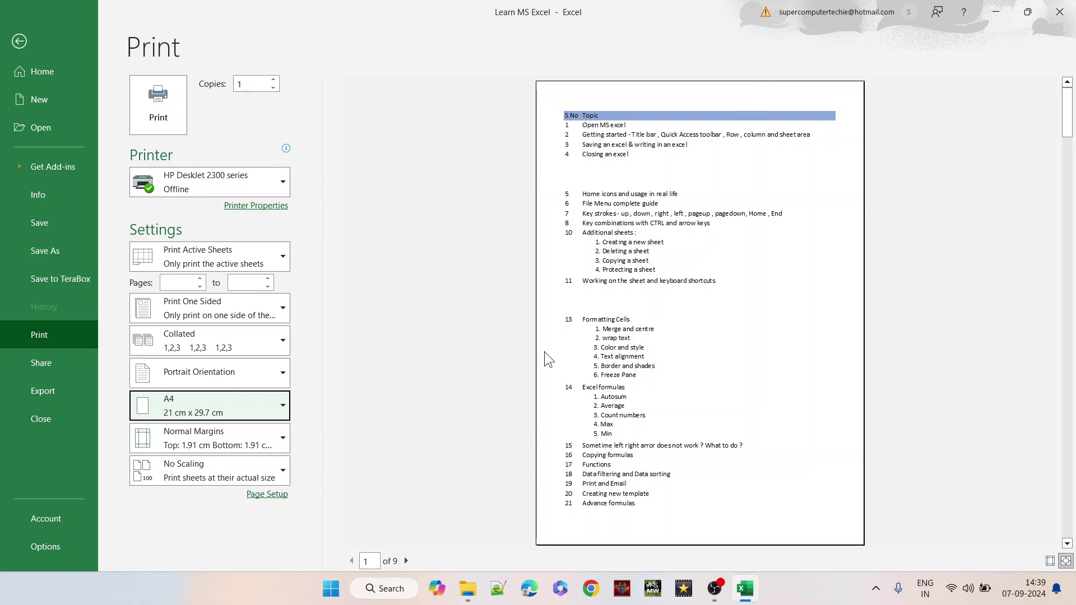
click(194, 449)
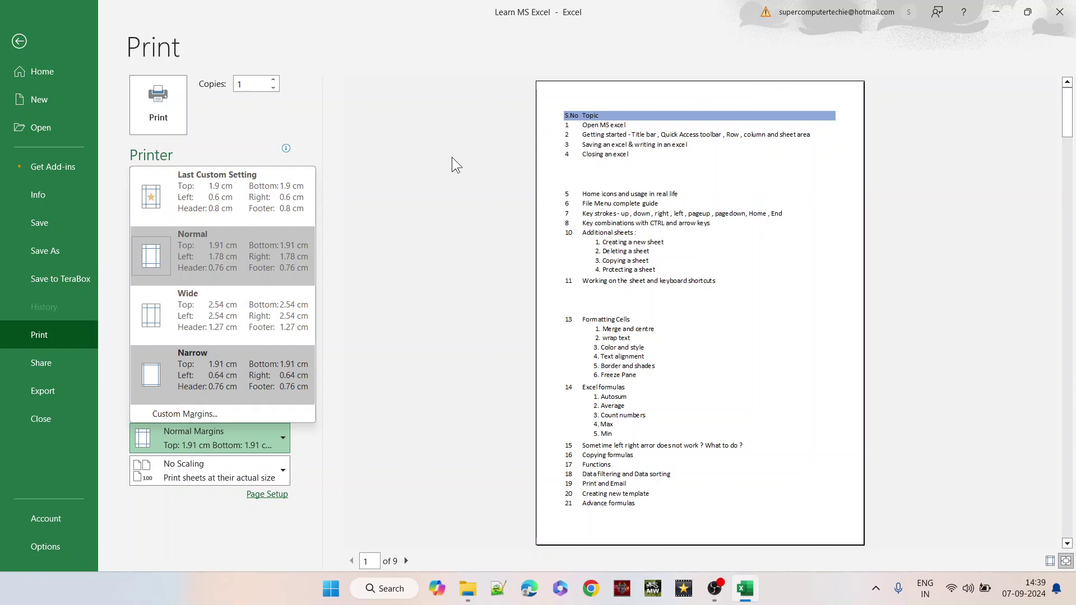
click(399, 189)
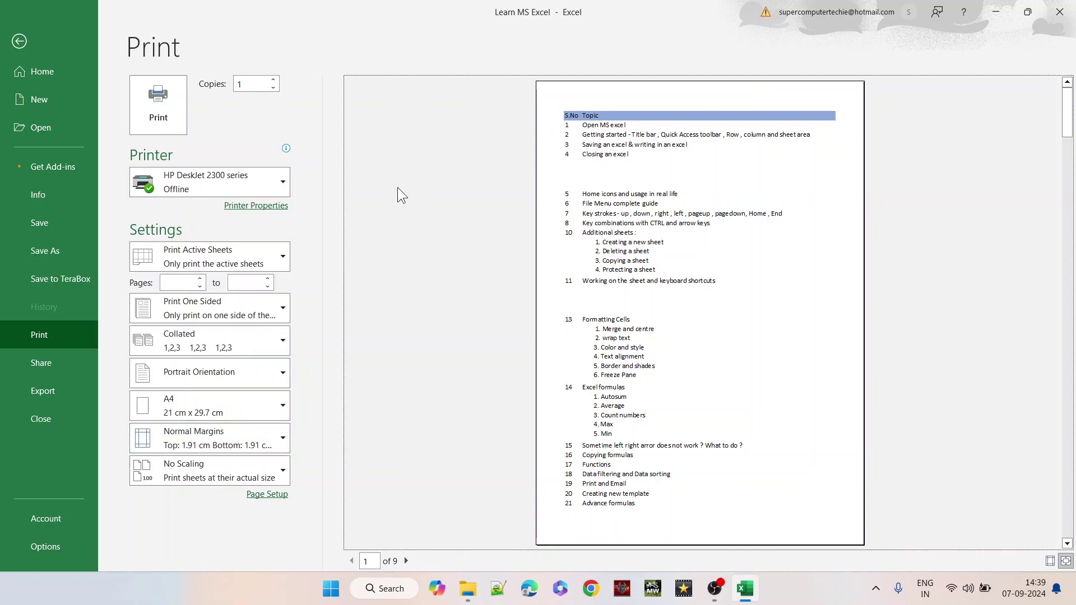
- Try Print Selection and Print Entire Workbook, then settle back on Print Active Sheets
click(268, 255)
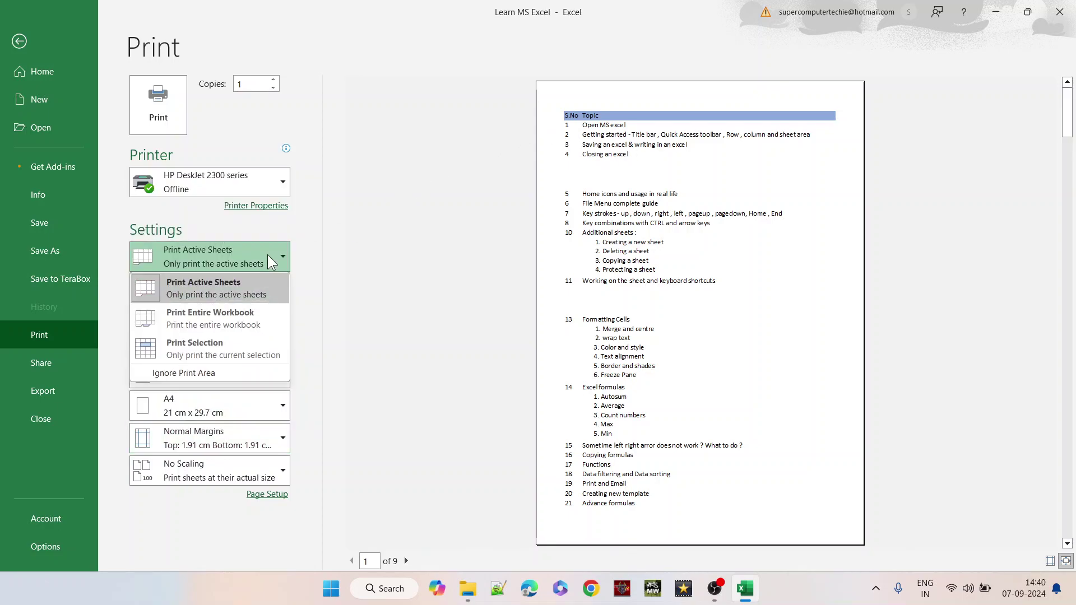
click(224, 341)
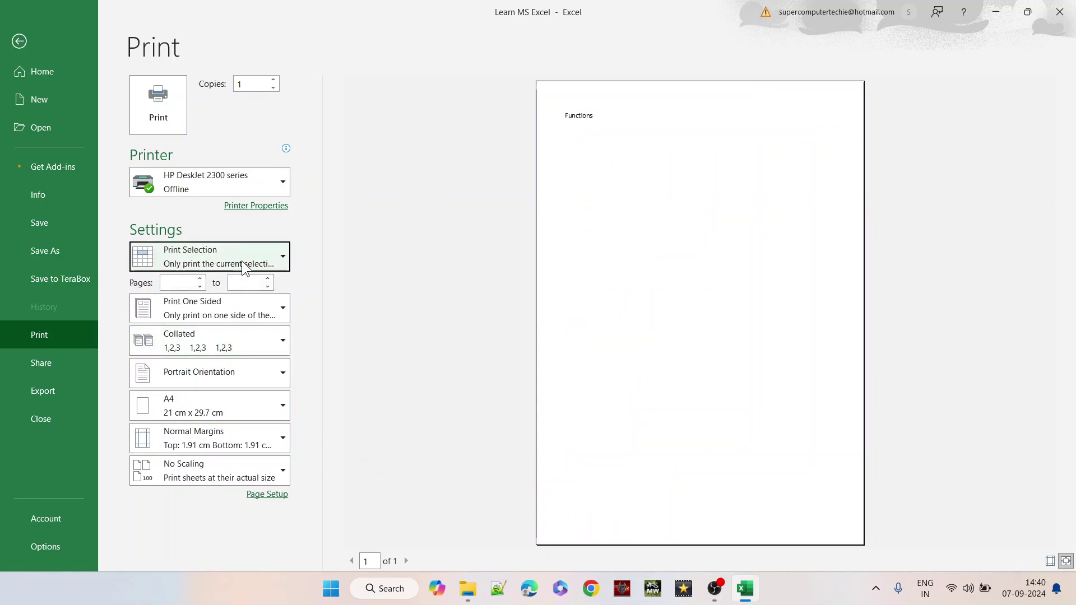
click(241, 261)
click(227, 314)
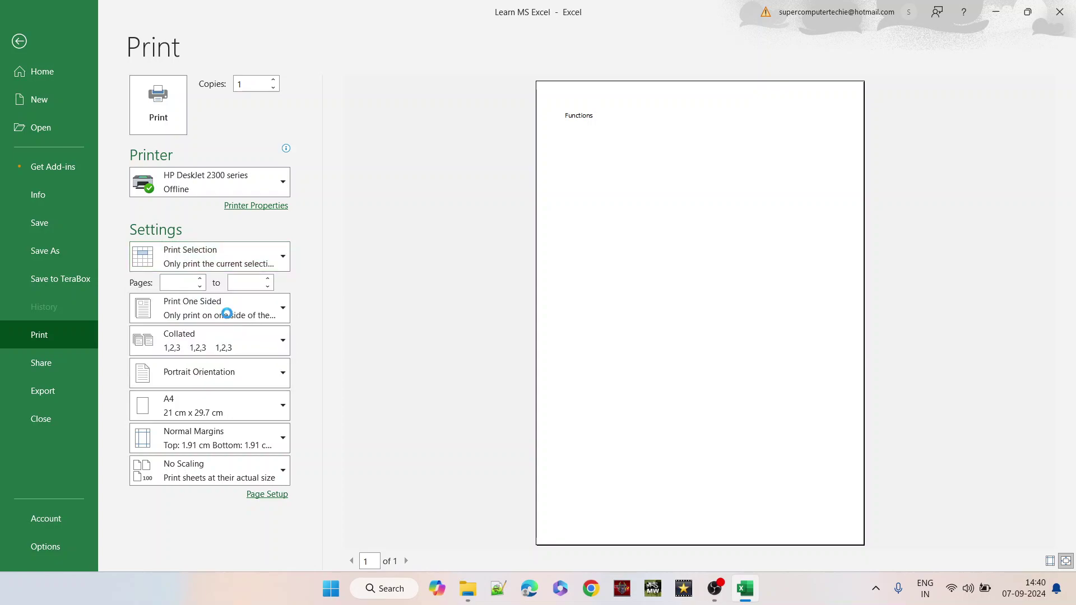
click(250, 251)
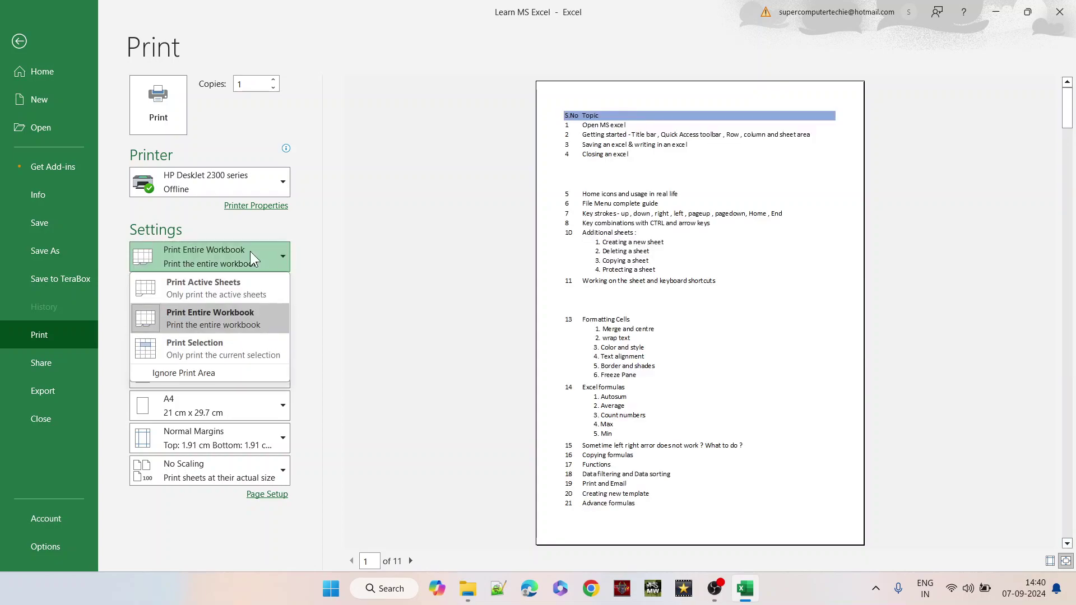
click(211, 284)
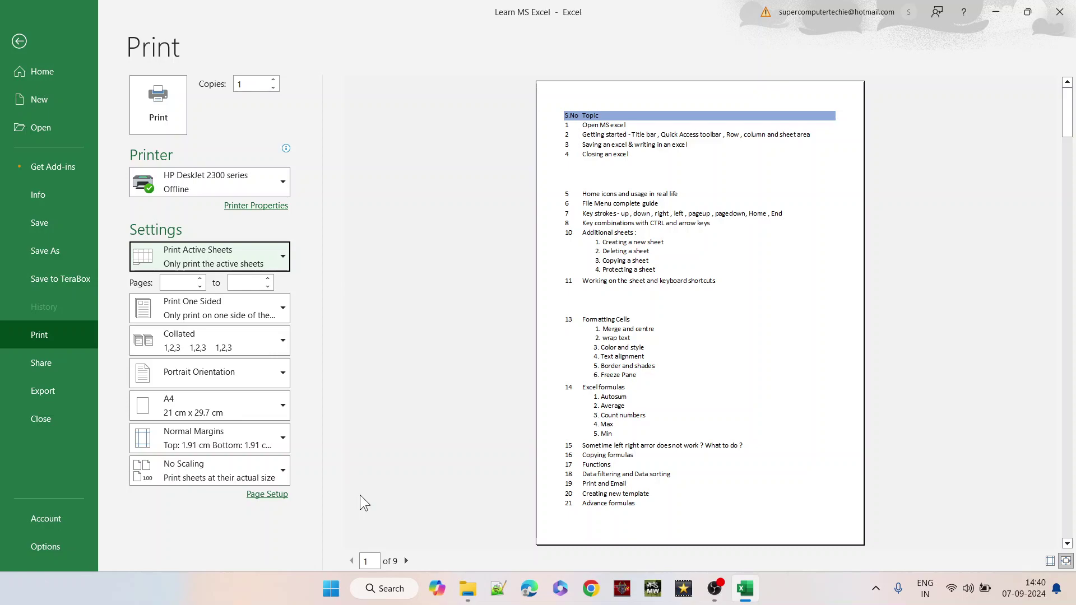
- Try 4 copies, then reduce copies again via Ctrl+P and return to the Print and Email cell
click(274, 80)
click(275, 80)
click(275, 81)
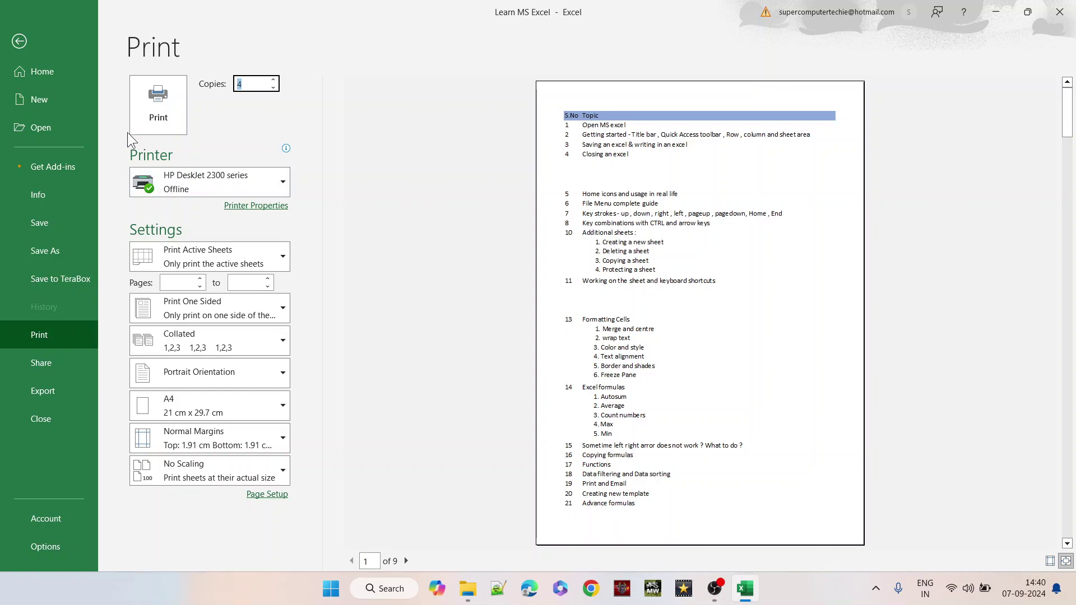
click(20, 42)
click(287, 385)
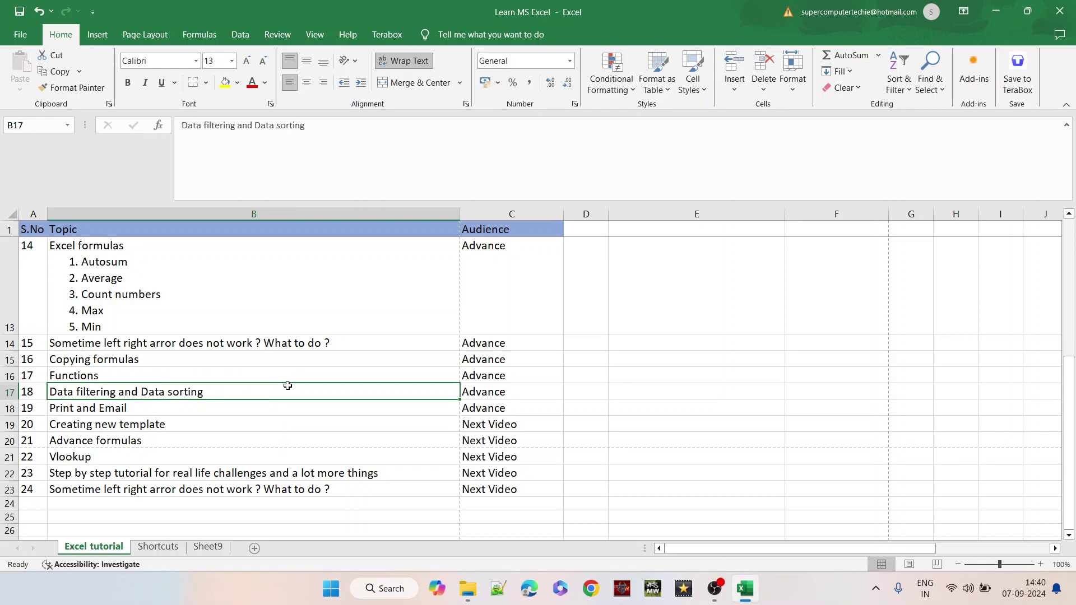
key(ctrl+p)
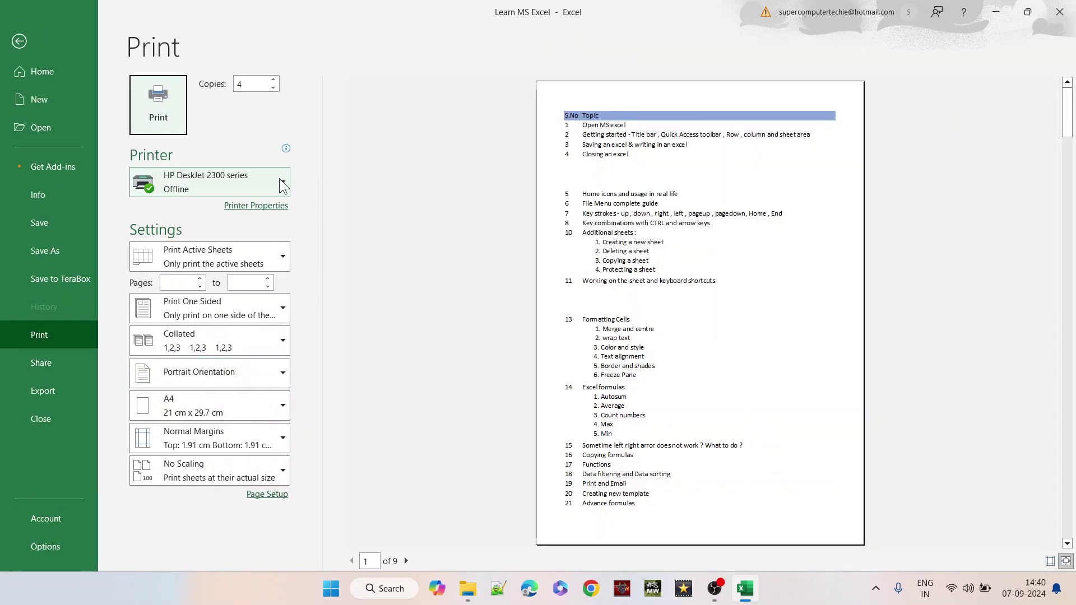
click(274, 88)
click(274, 88)
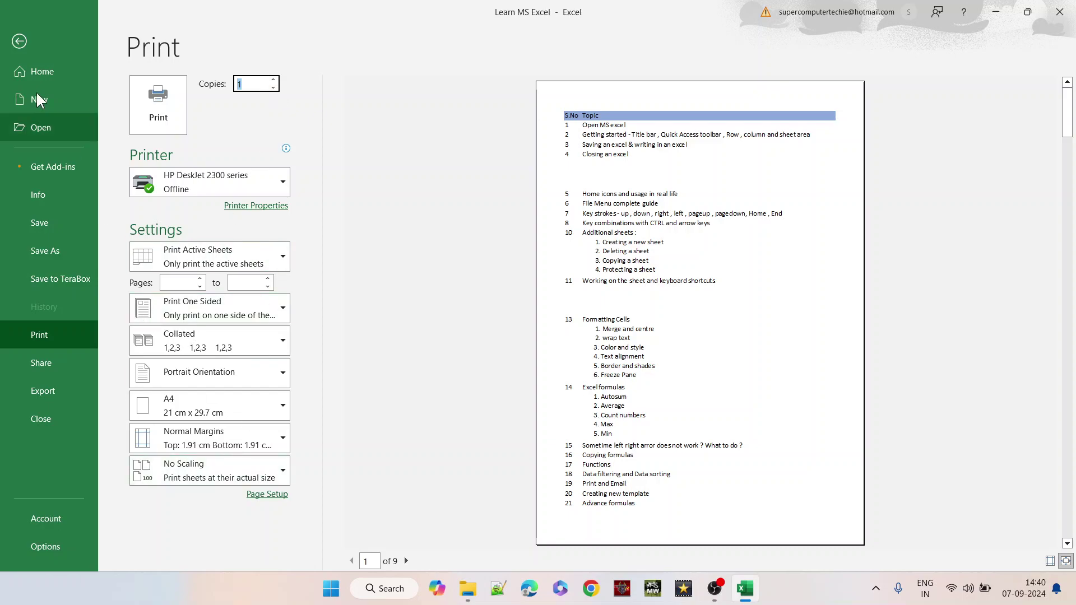
click(24, 49)
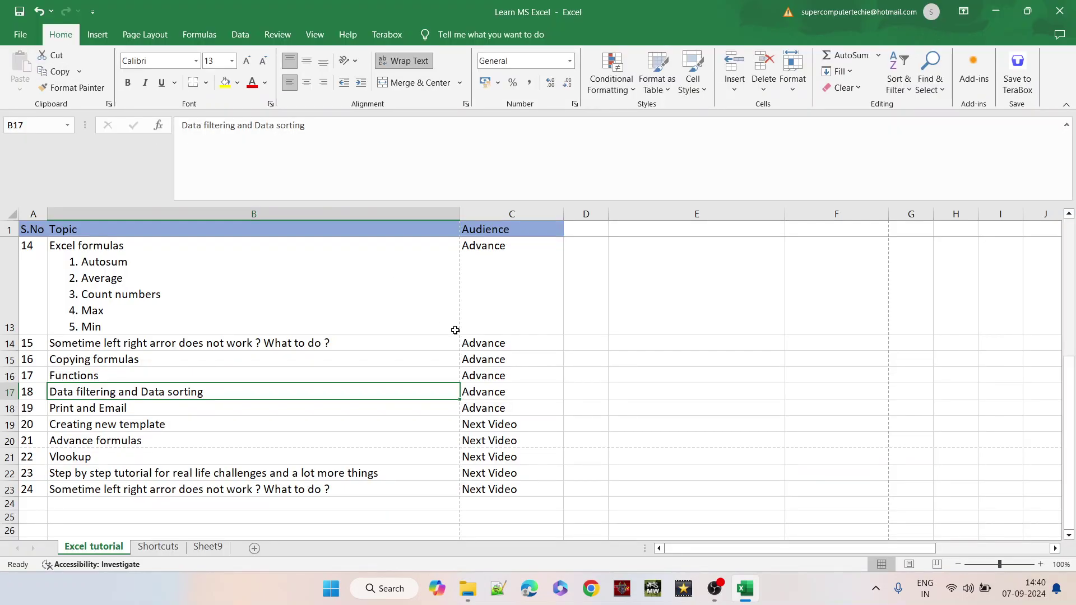
click(135, 409)
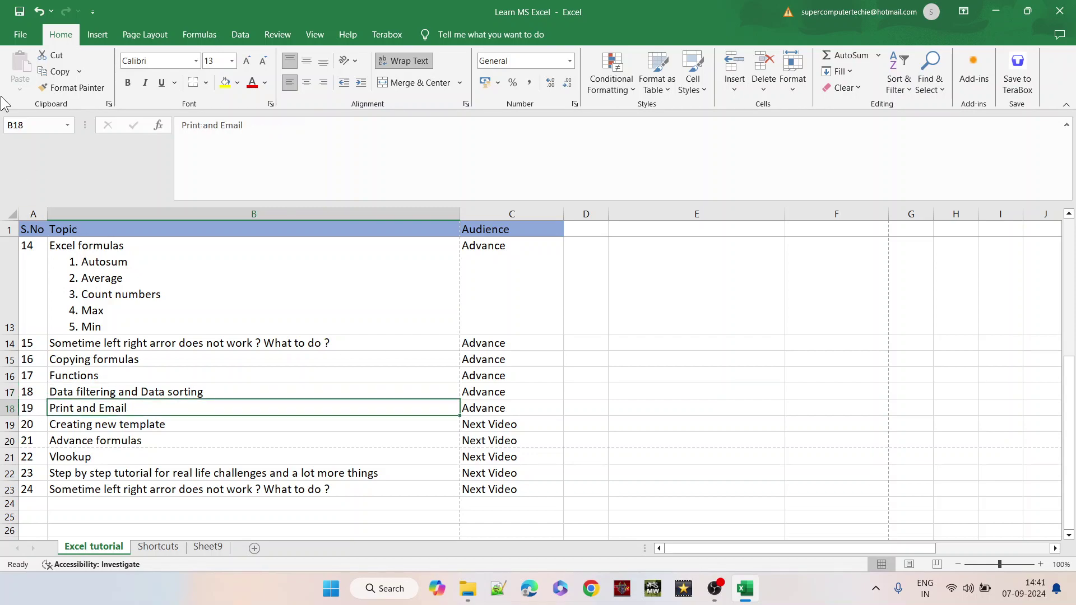
- Send the workbook through File > Share > Email > Send as Attachment
click(21, 36)
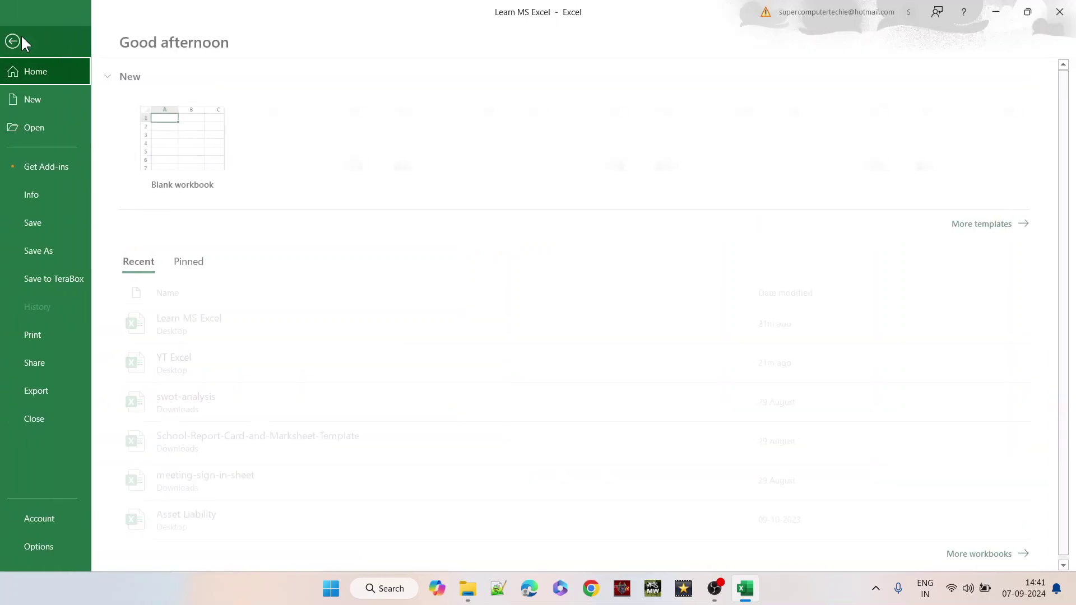
click(70, 359)
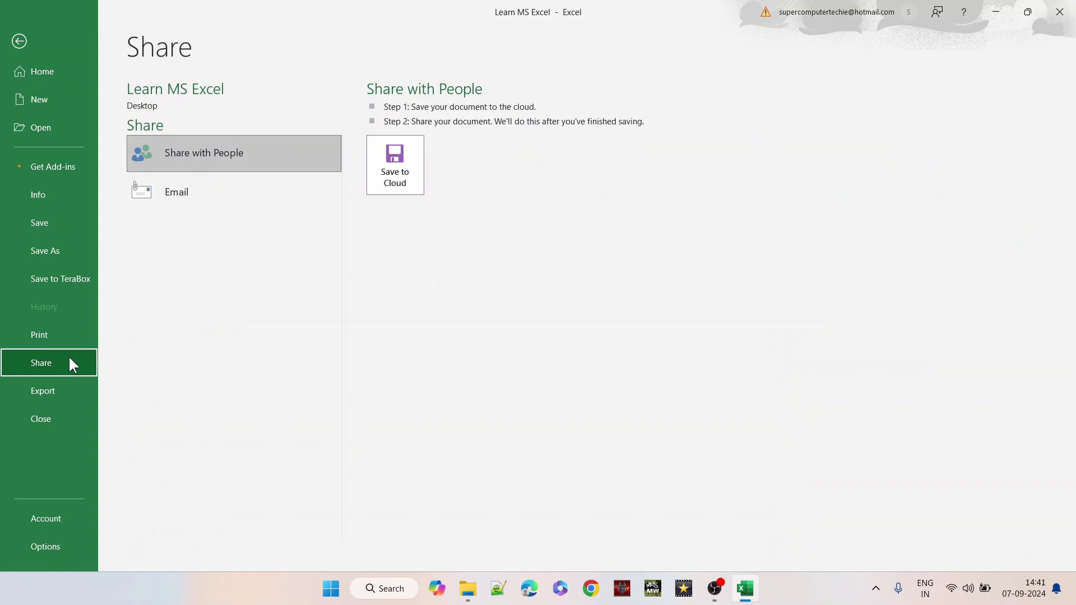
click(198, 198)
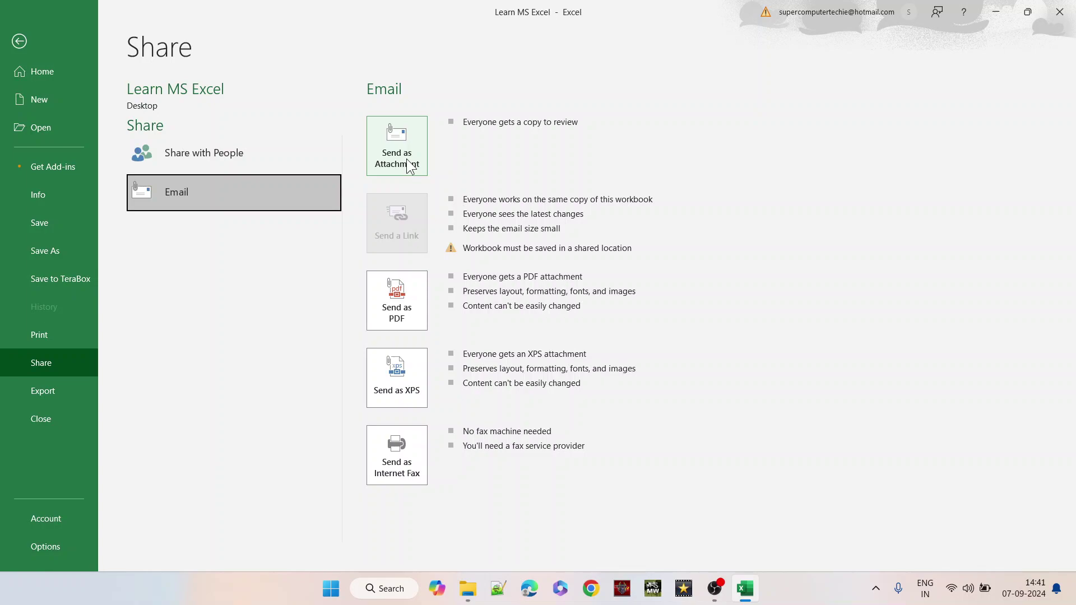
click(408, 166)
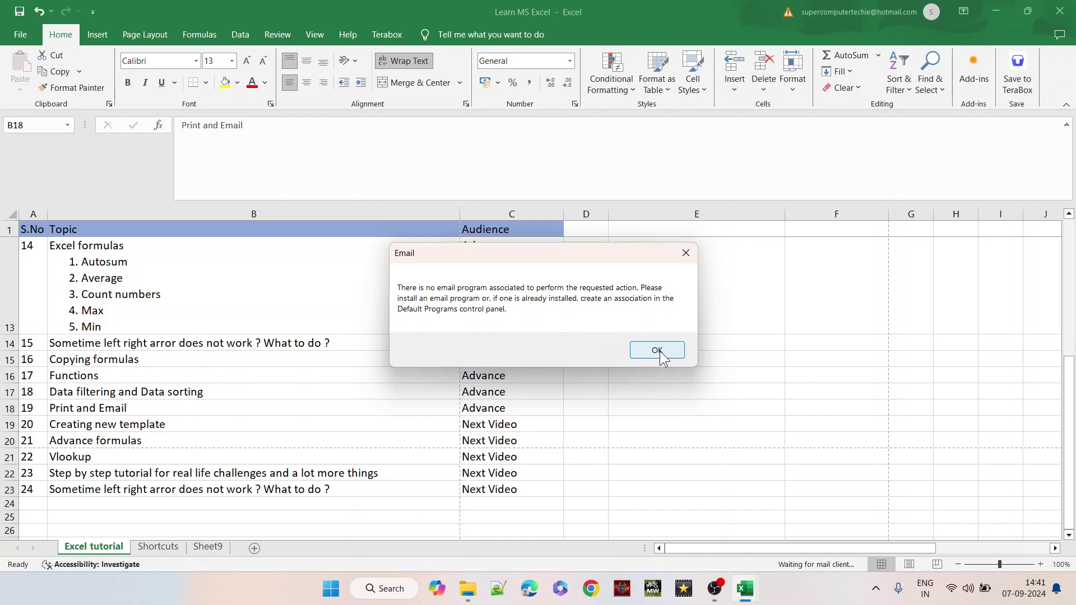
- Dismiss both email error messages and select the Next Video rows A19:C23
click(657, 351)
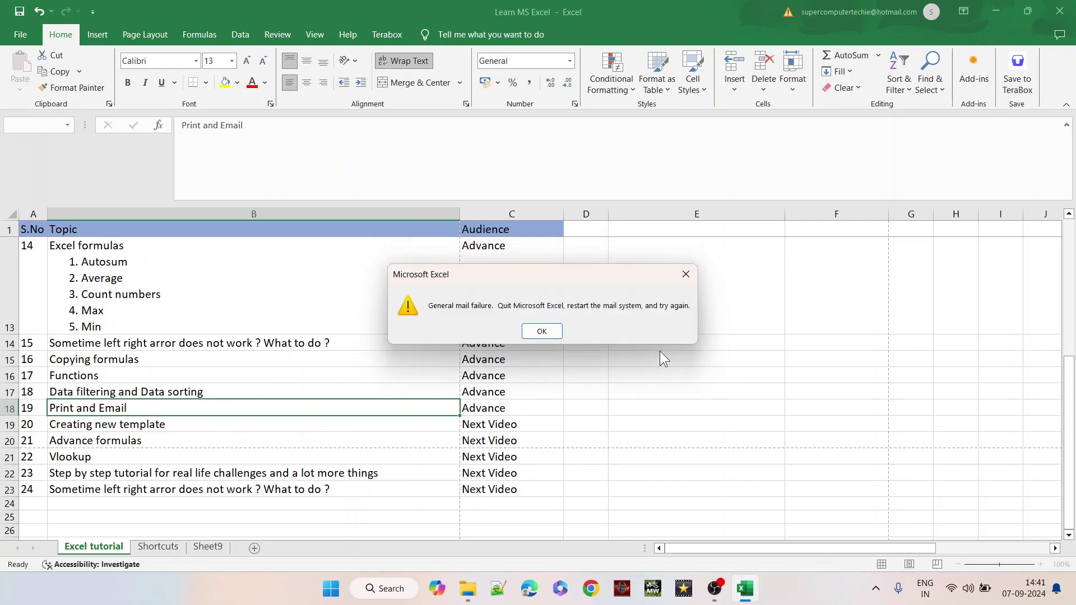
click(541, 332)
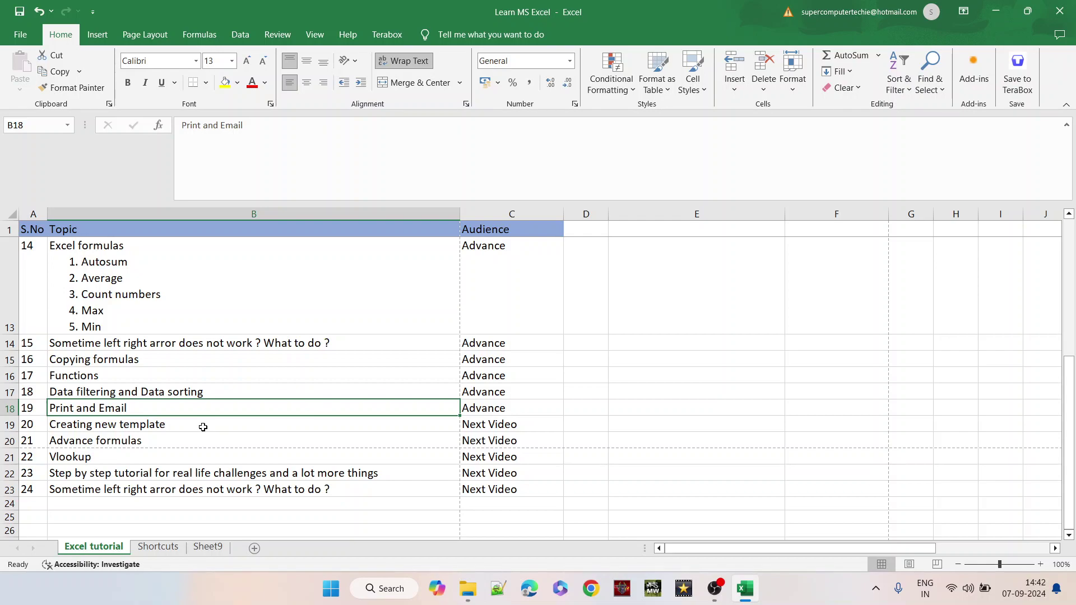
drag(38, 427, 490, 491)
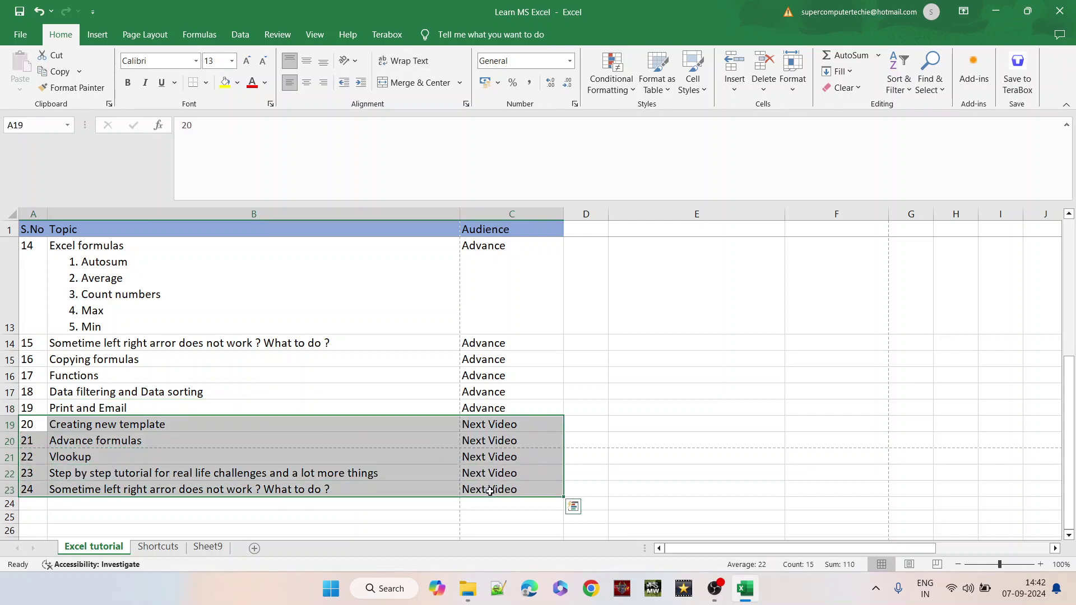